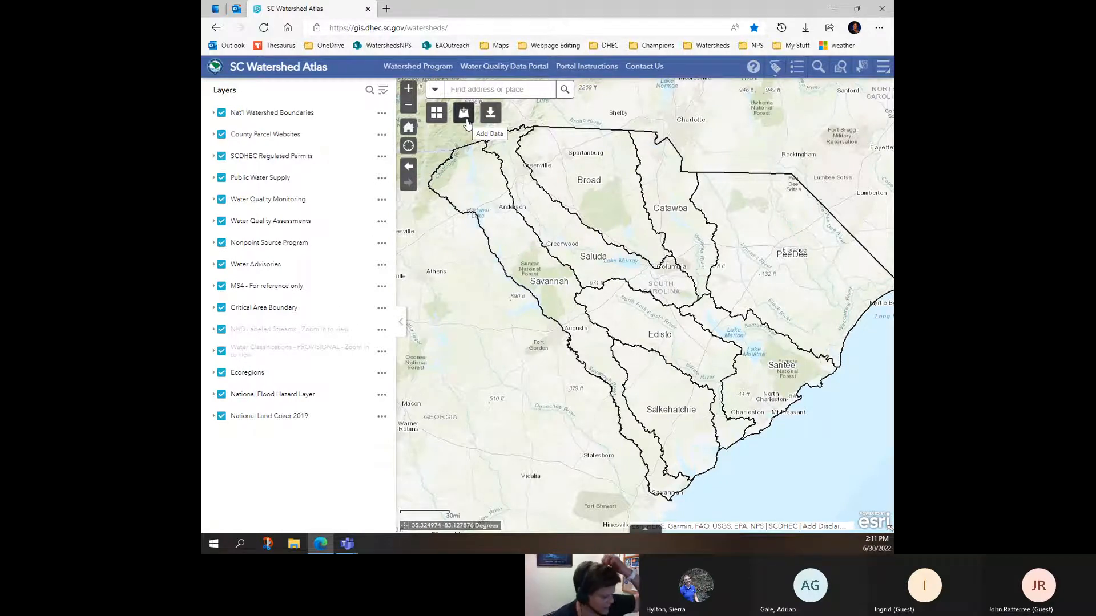
- Search ArcGIS Online for "waterwatch-realtime" data to add to the map
{"action": "left_click", "coordinate": [463, 114]}
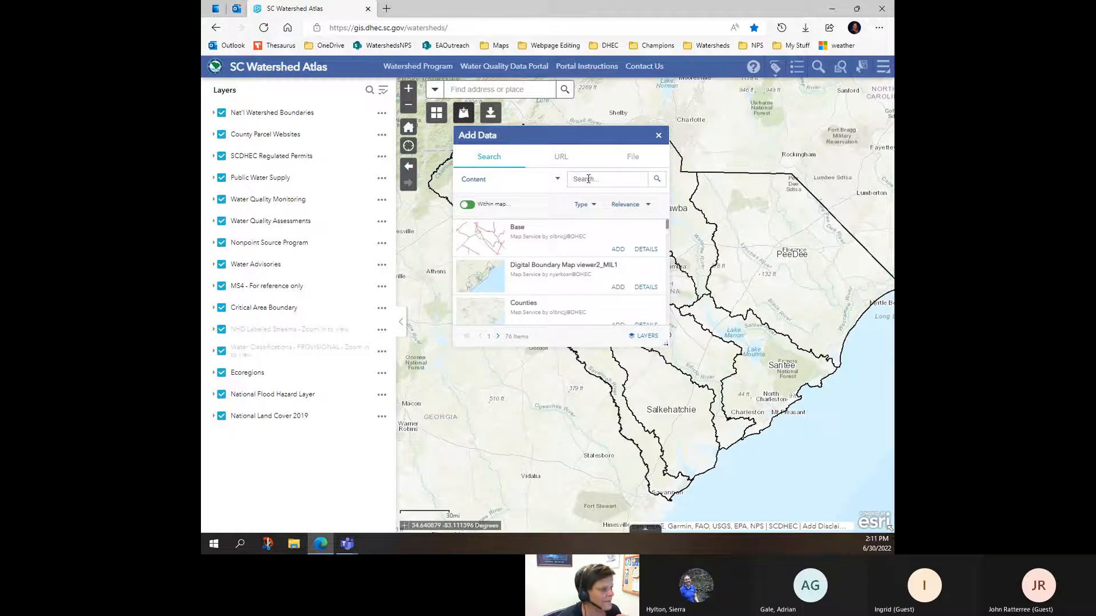
{"action": "left_click", "coordinate": [556, 182]}
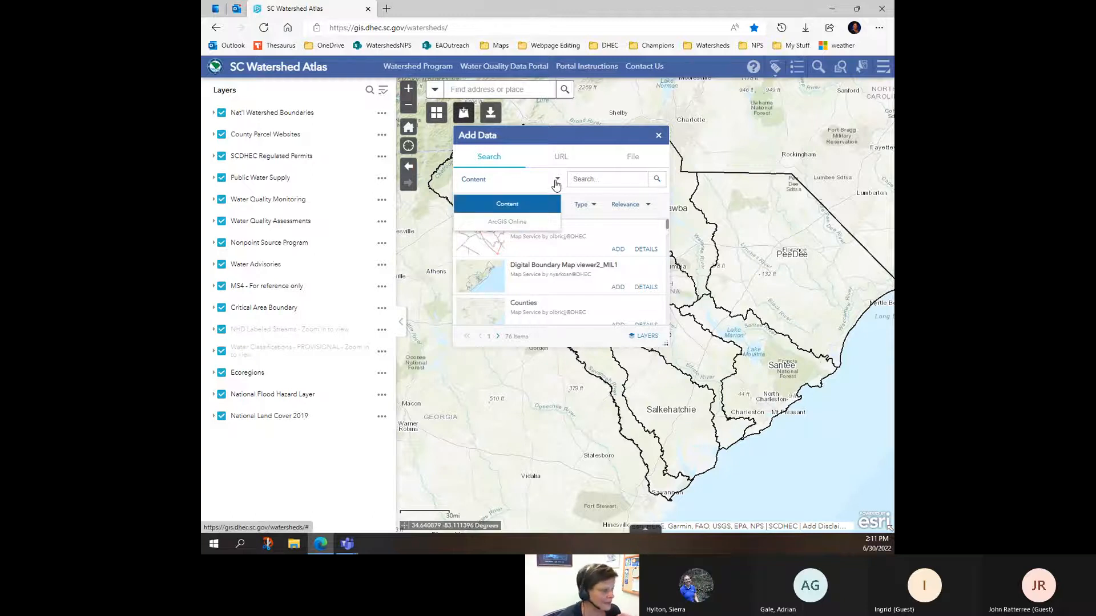
{"action": "left_click", "coordinate": [541, 223]}
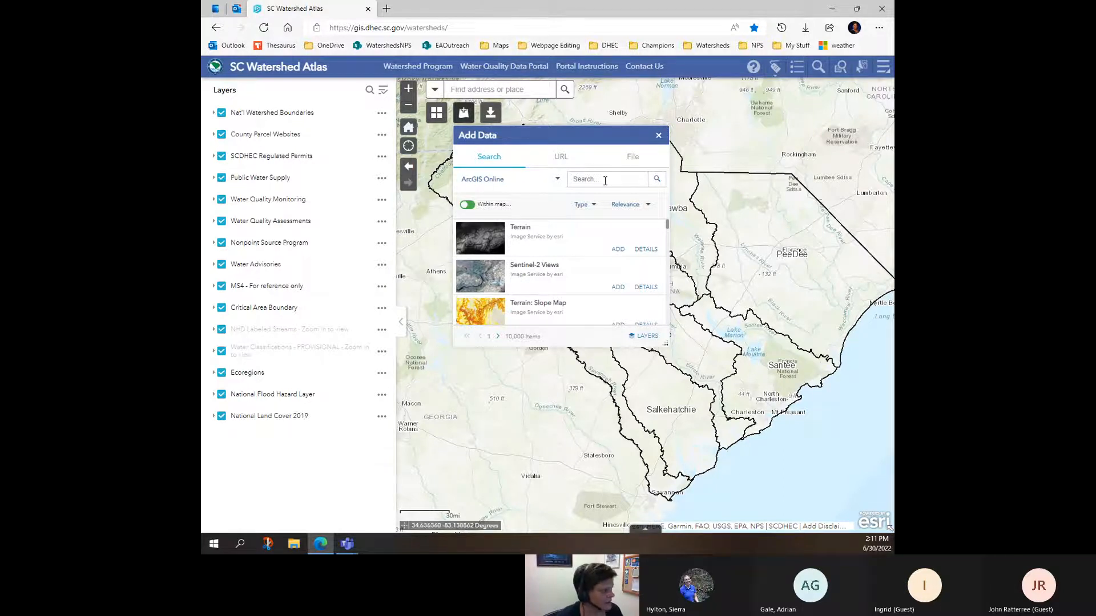
{"action": "type", "text": "USGS"}
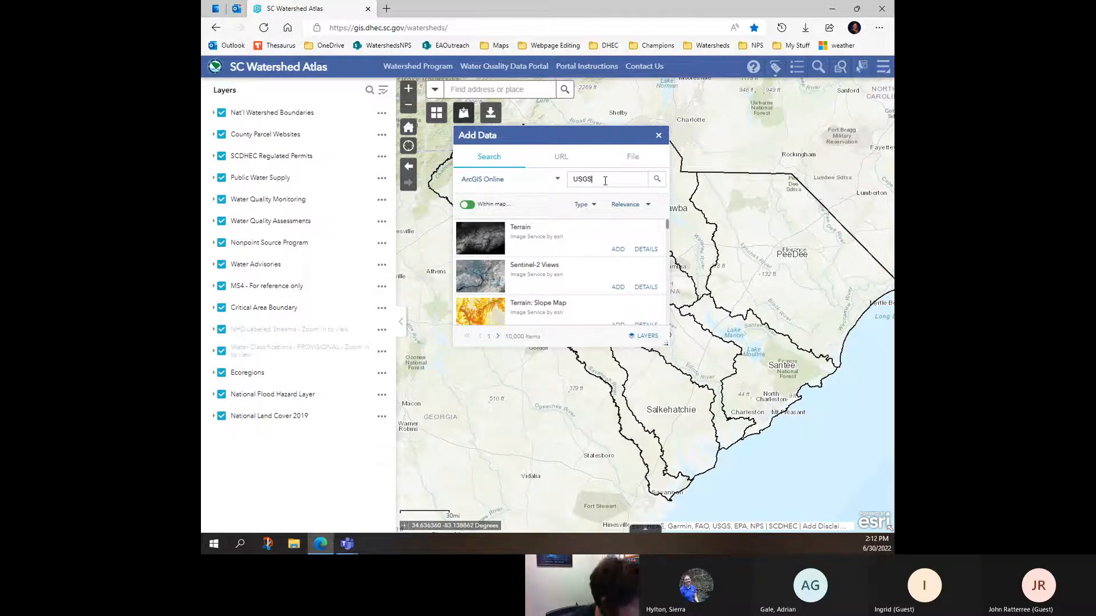
{"action": "key", "text": "BackSpace"}
{"action": "key", "text": "BackSpace"}
{"action": "key", "text": "BackSpace"}
{"action": "key", "text": "BackSpace"}
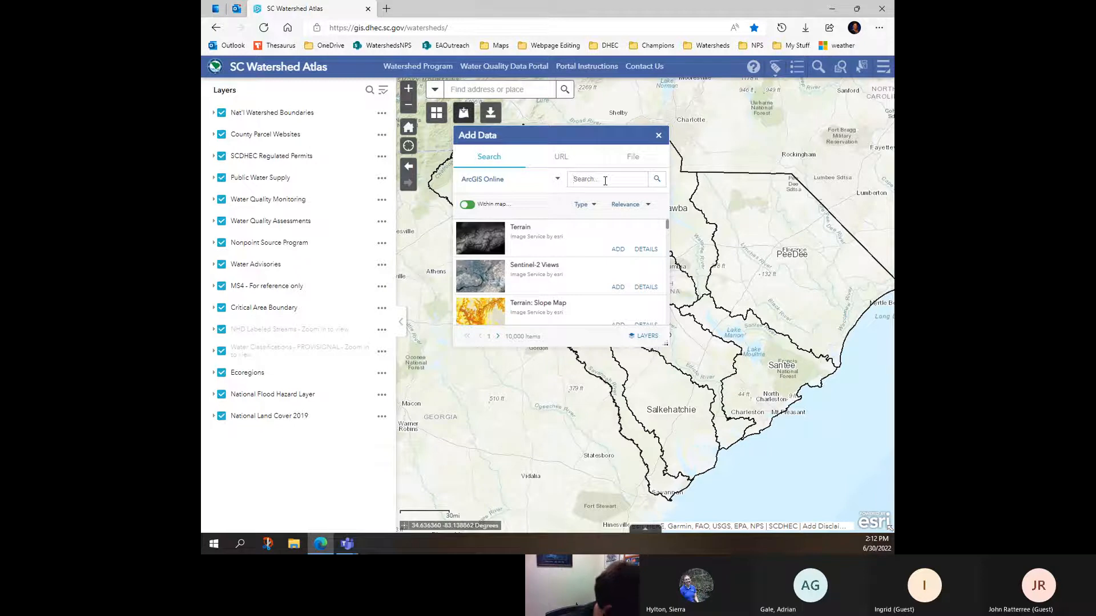
{"action": "type", "text": "waterwa"}
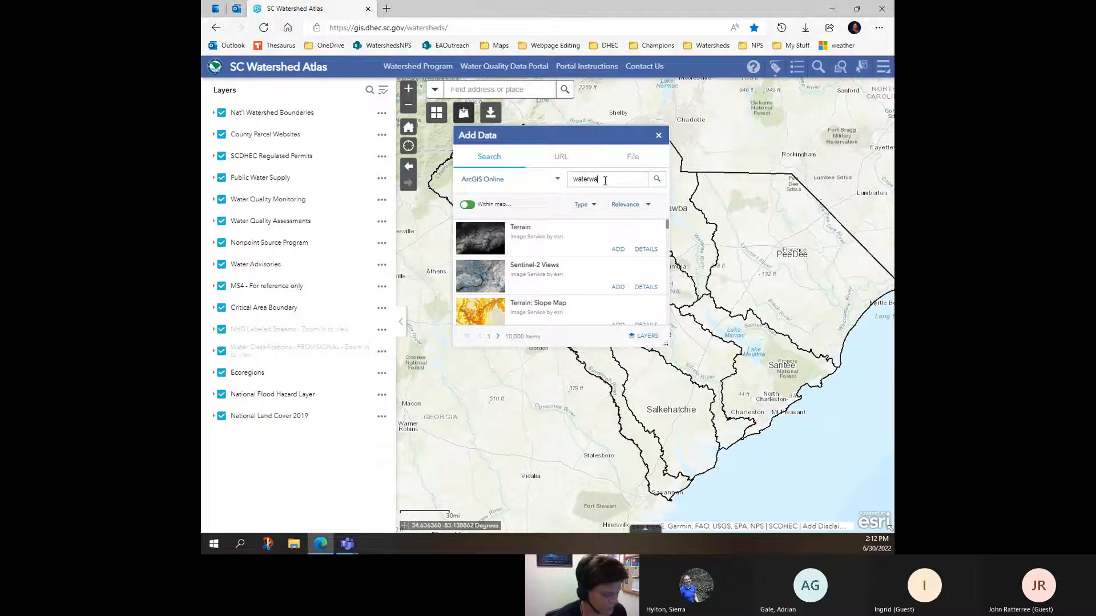
{"action": "type", "text": "tch-relaltime"}
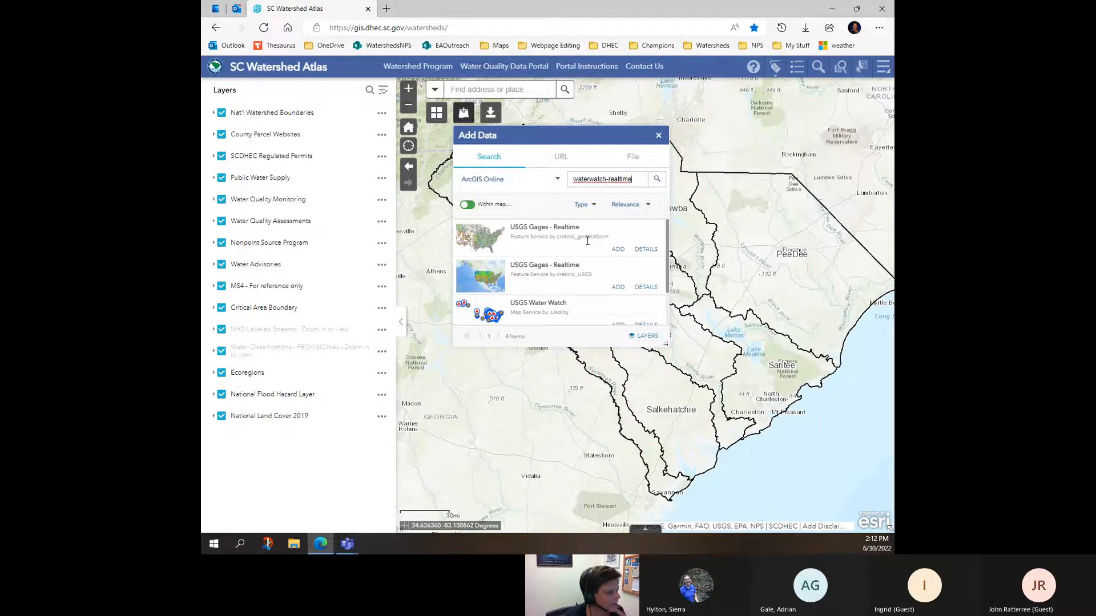
- Add the first listed USGS Gages - Realtime feature service to the map and toggle its layer visibility off and on
{"action": "left_click", "coordinate": [620, 252]}
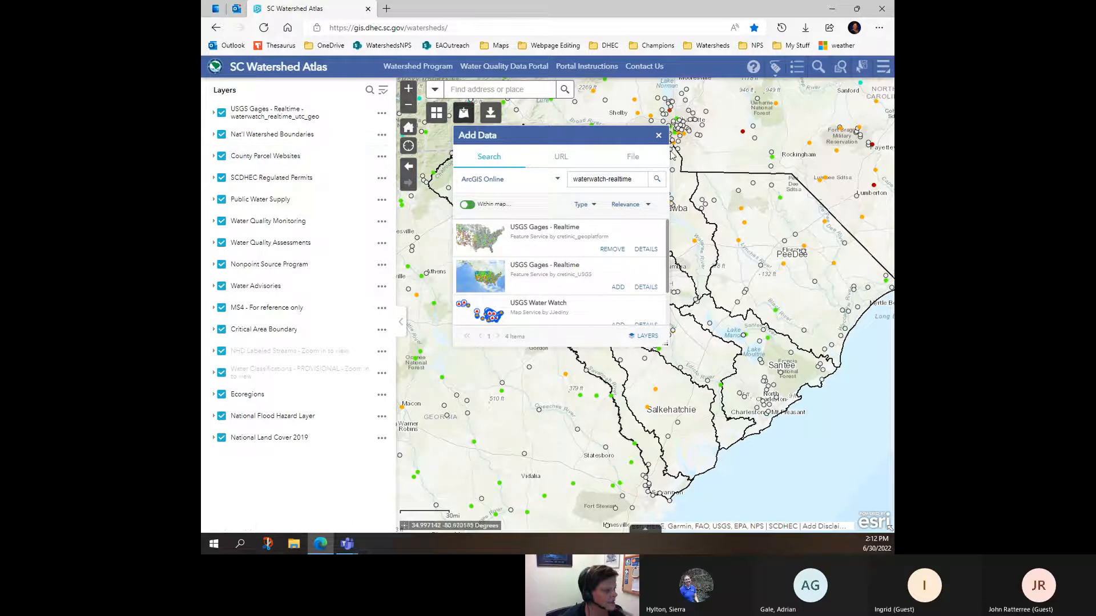
{"action": "left_click_drag", "start_coordinate": [589, 139], "coordinate": [684, 460]}
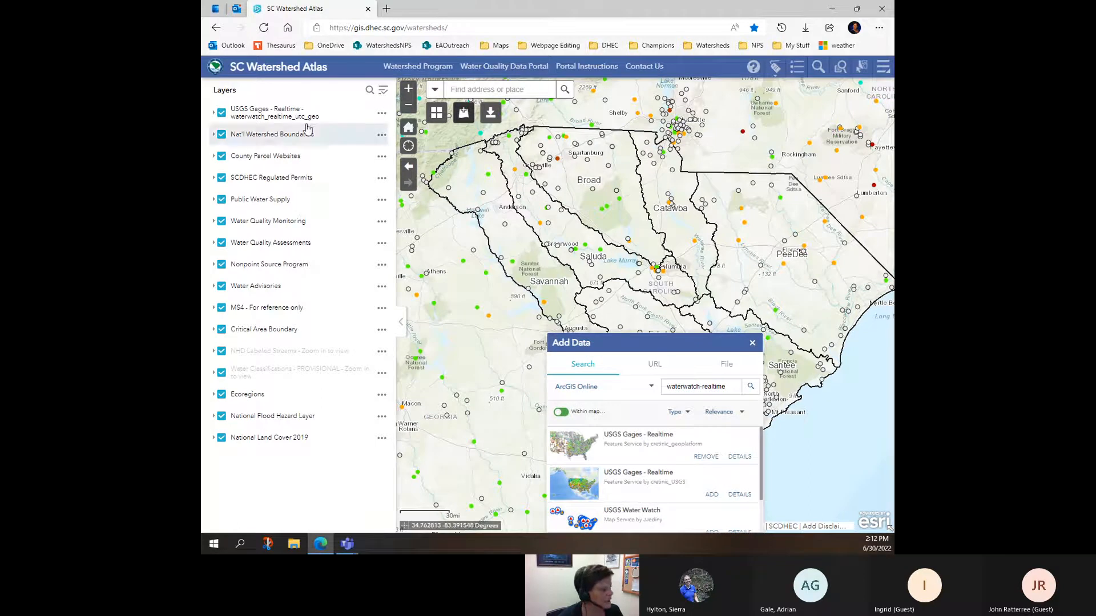
{"action": "left_click", "coordinate": [222, 114]}
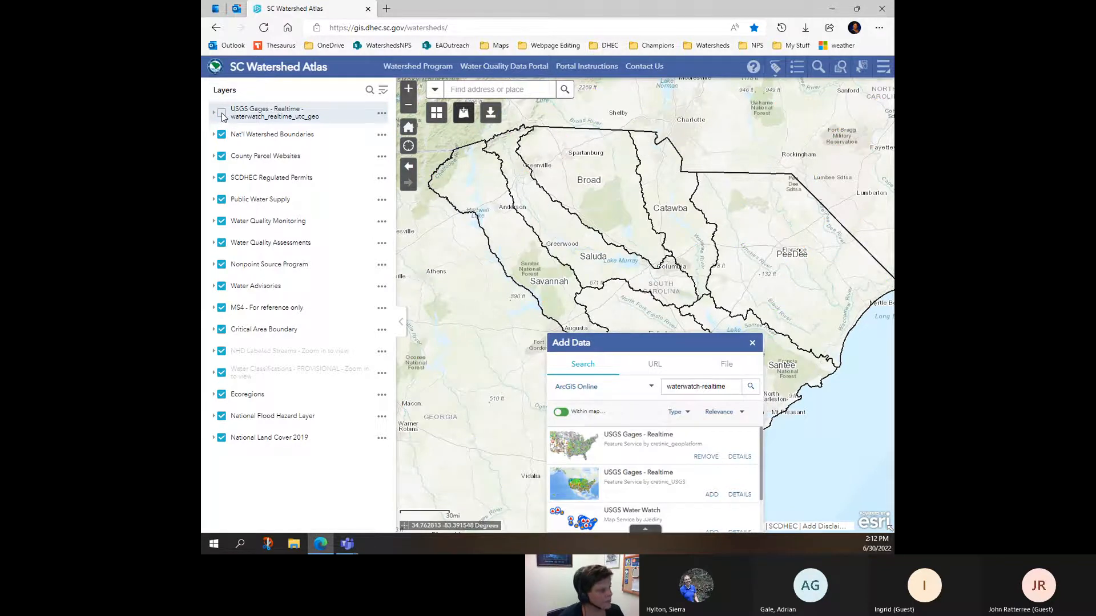
{"action": "left_click", "coordinate": [222, 113]}
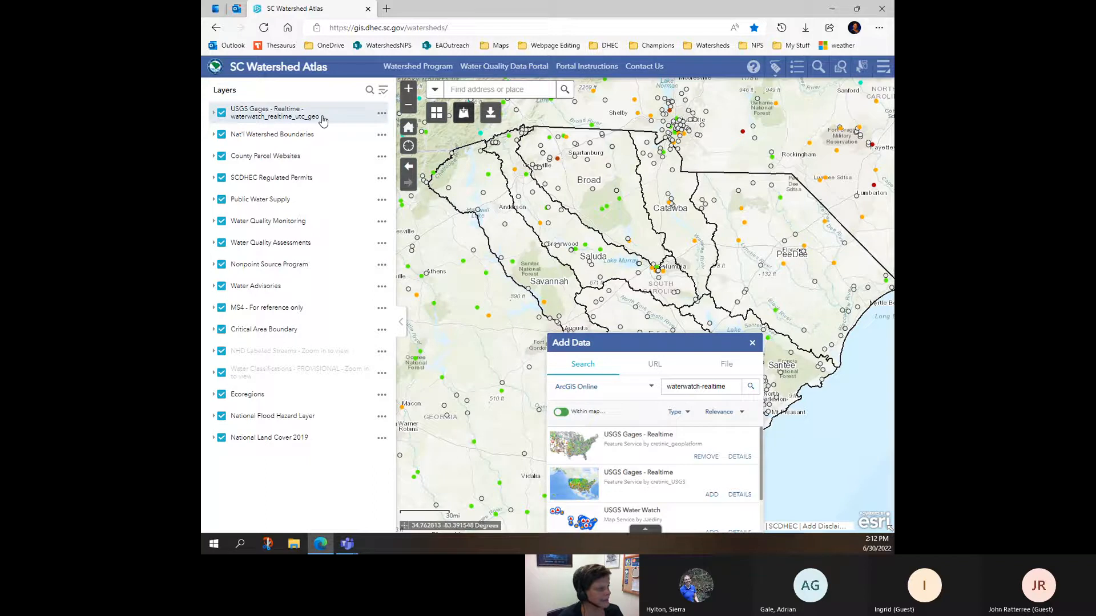
- Remove the USGS Gages - Realtime layer from the map and add it again
{"action": "left_click_drag", "start_coordinate": [617, 341], "coordinate": [559, 147]}
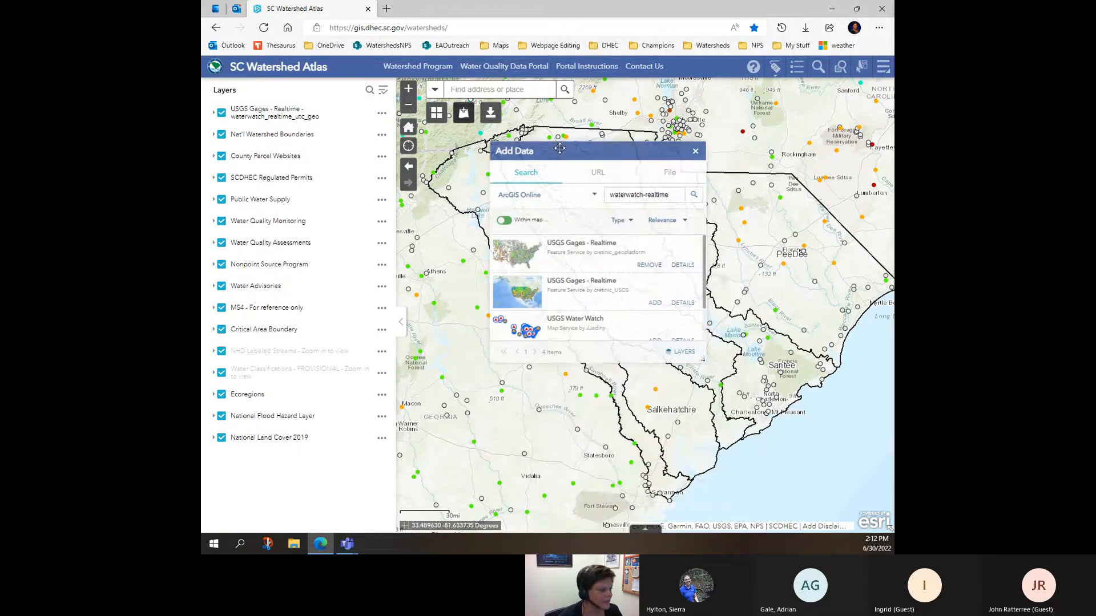
{"action": "left_click", "coordinate": [641, 264]}
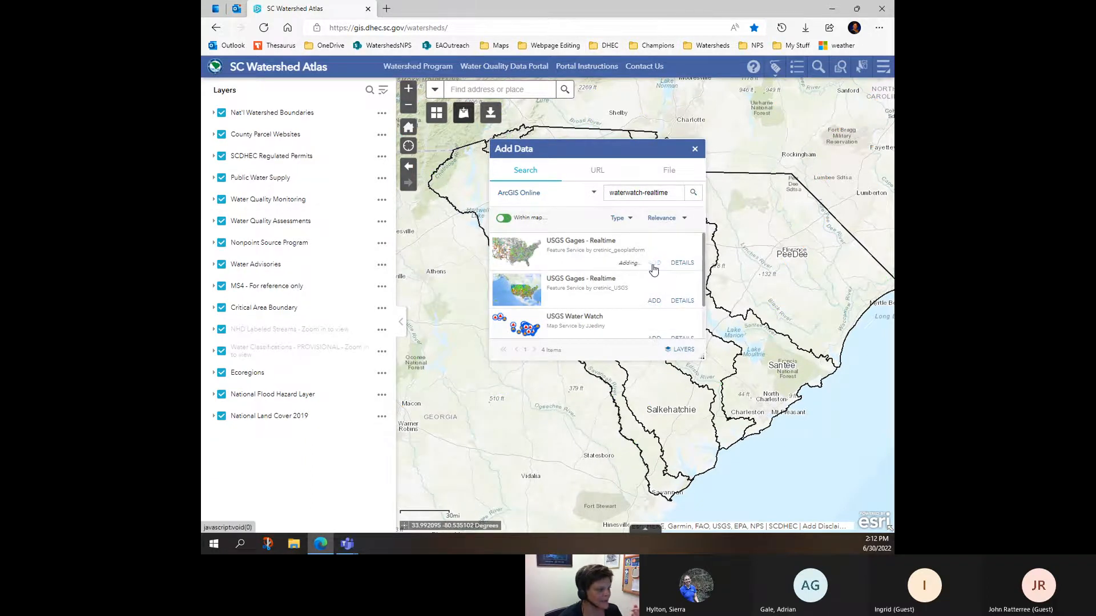
{"action": "left_click", "coordinate": [654, 263]}
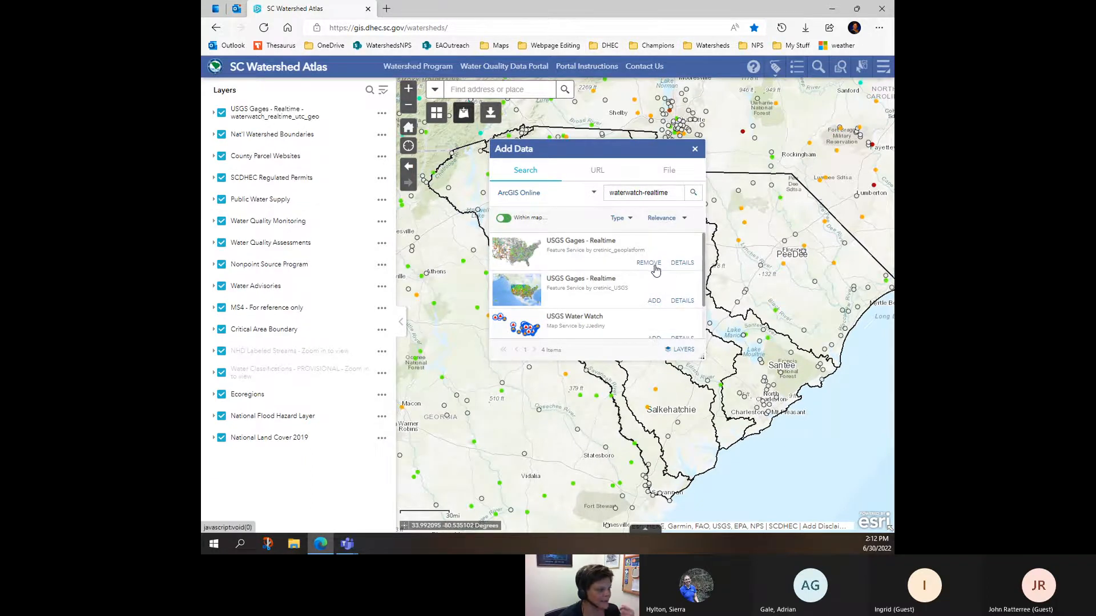
- Review the list of added data layers and display the legend of the USGS Gages - Realtime layer
{"action": "left_click", "coordinate": [682, 349]}
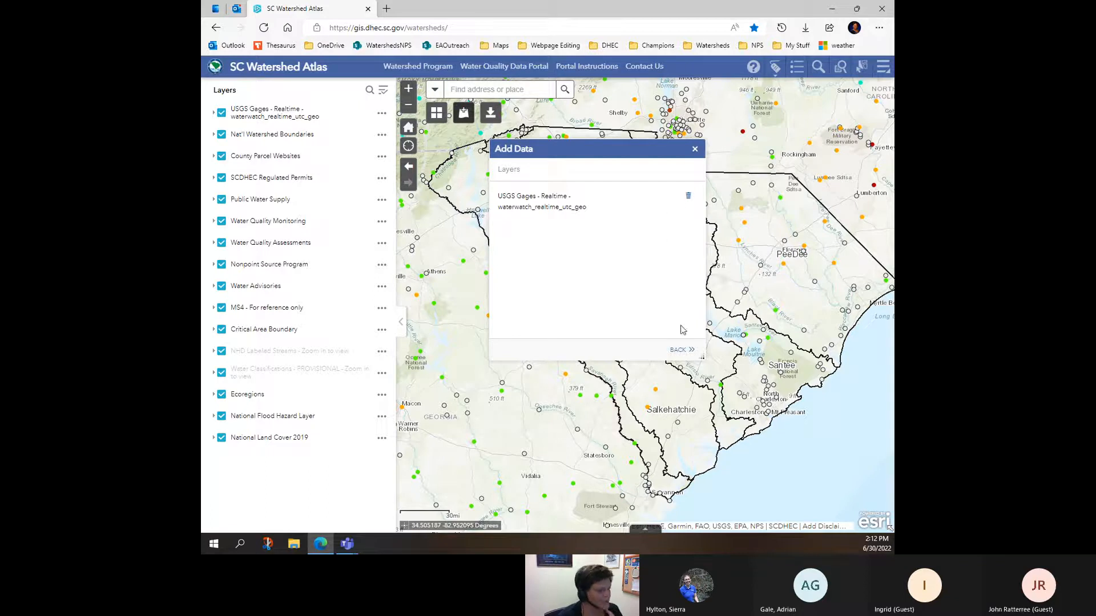
{"action": "left_click", "coordinate": [682, 350]}
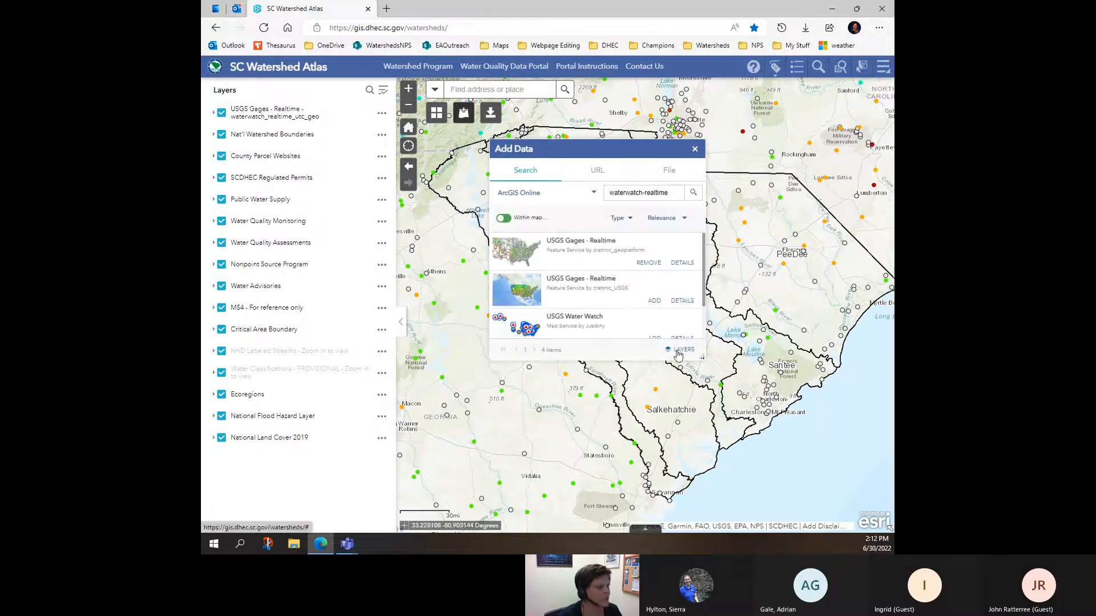
{"action": "left_click", "coordinate": [694, 151]}
{"action": "left_click", "coordinate": [213, 114]}
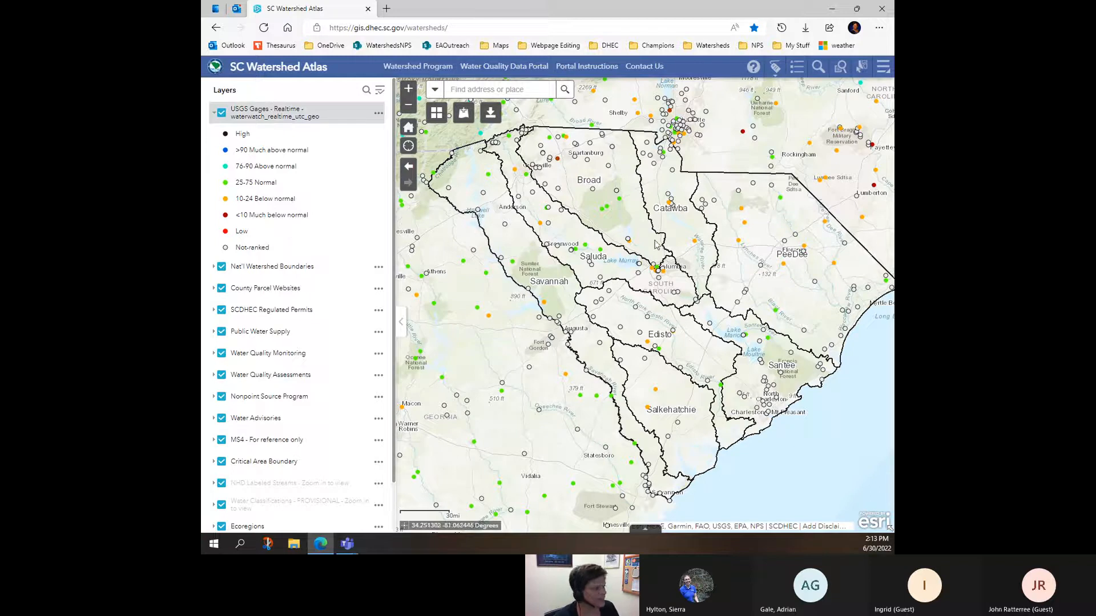
- Identify the Little Saluda River gage near Saluda on the map and open its USGS station page
{"action": "scroll", "coordinate": [662, 239], "scroll_direction": "up", "scroll_amount": 1}
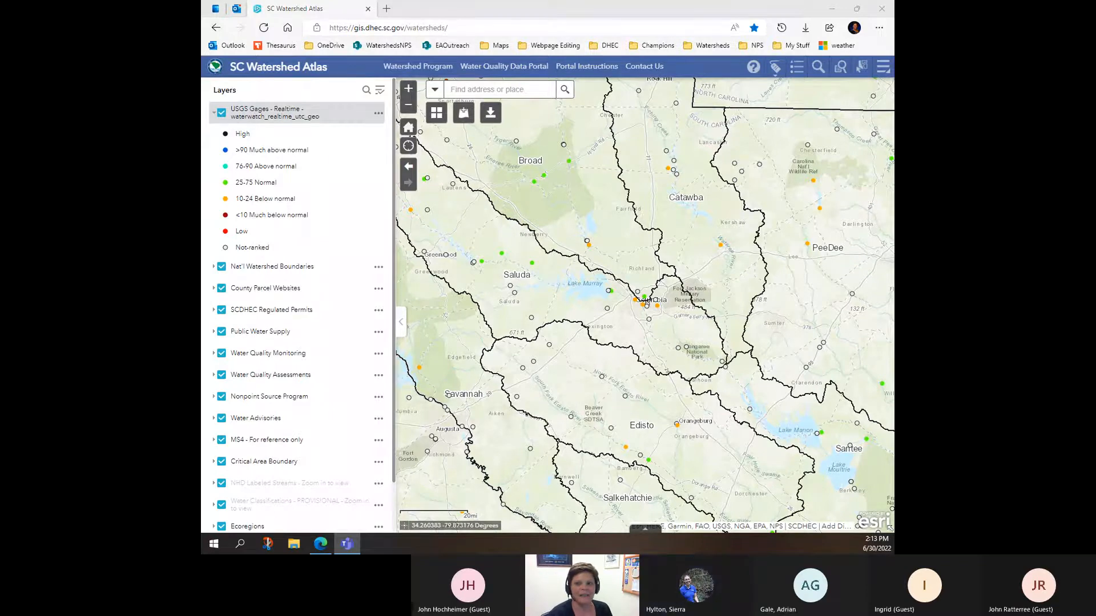
{"action": "left_click", "coordinate": [864, 177]}
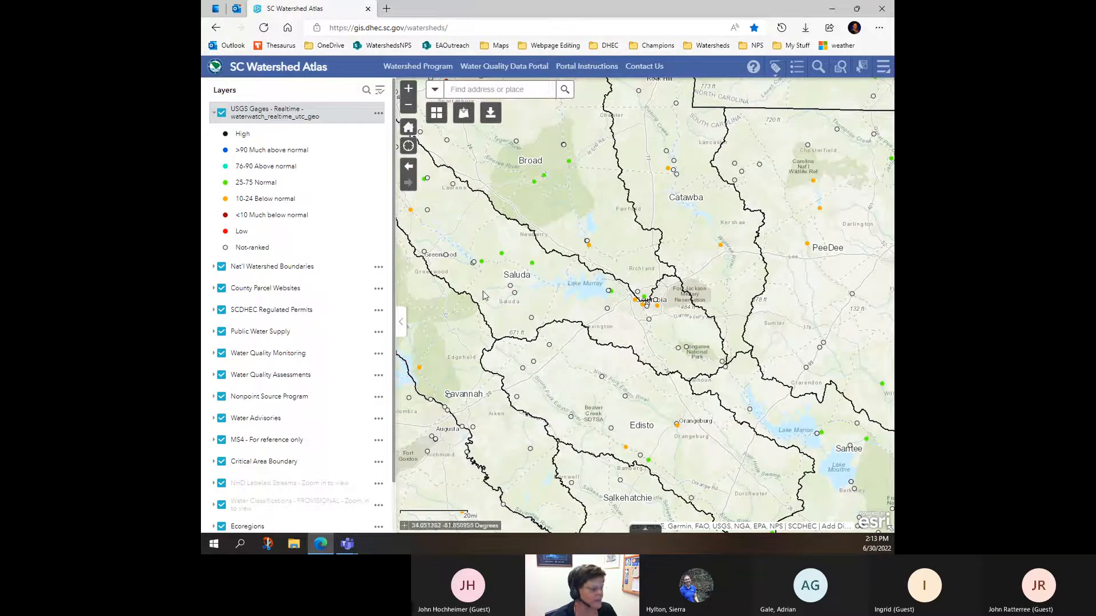
{"action": "left_click", "coordinate": [515, 294]}
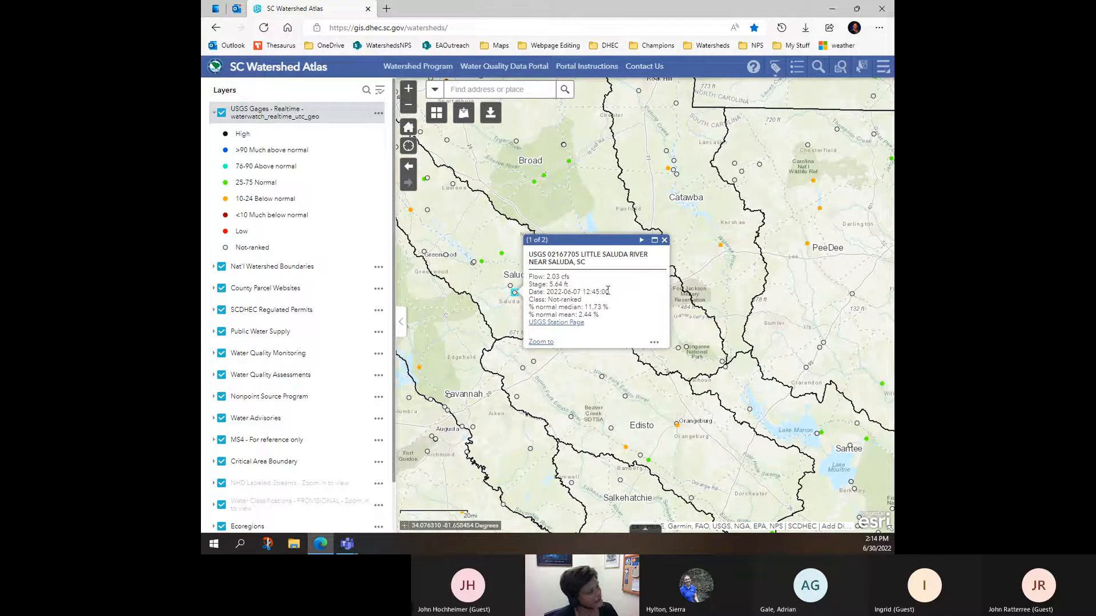
{"action": "left_click", "coordinate": [559, 326]}
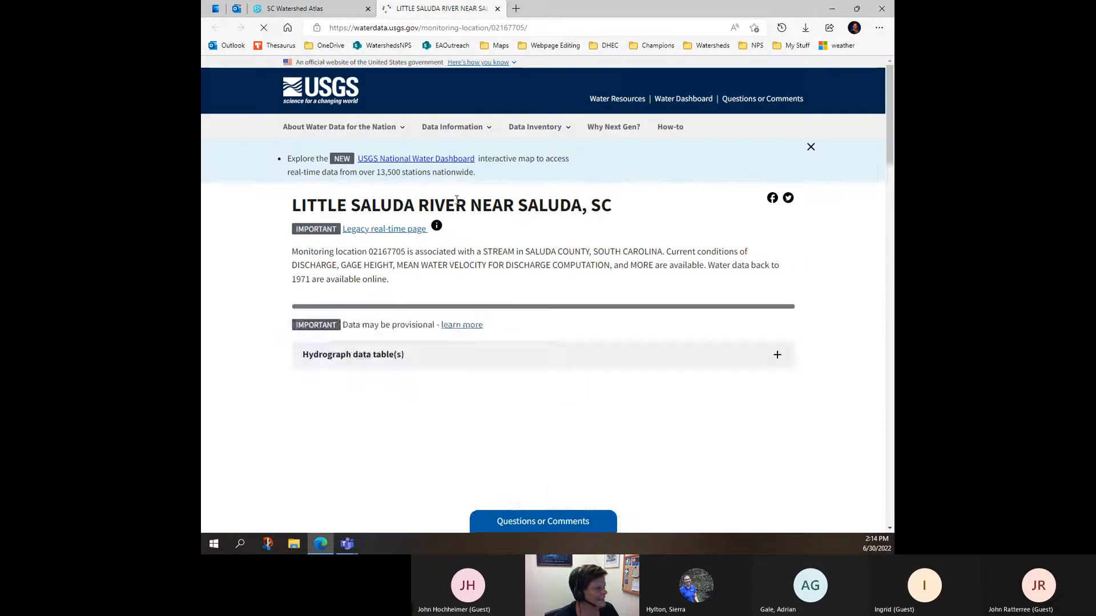
- Review the station's 7-day gage height graph and open its gage height alert subscription form, leaving without subscribing
{"action": "scroll", "coordinate": [542, 299], "scroll_direction": "down", "scroll_amount": 1}
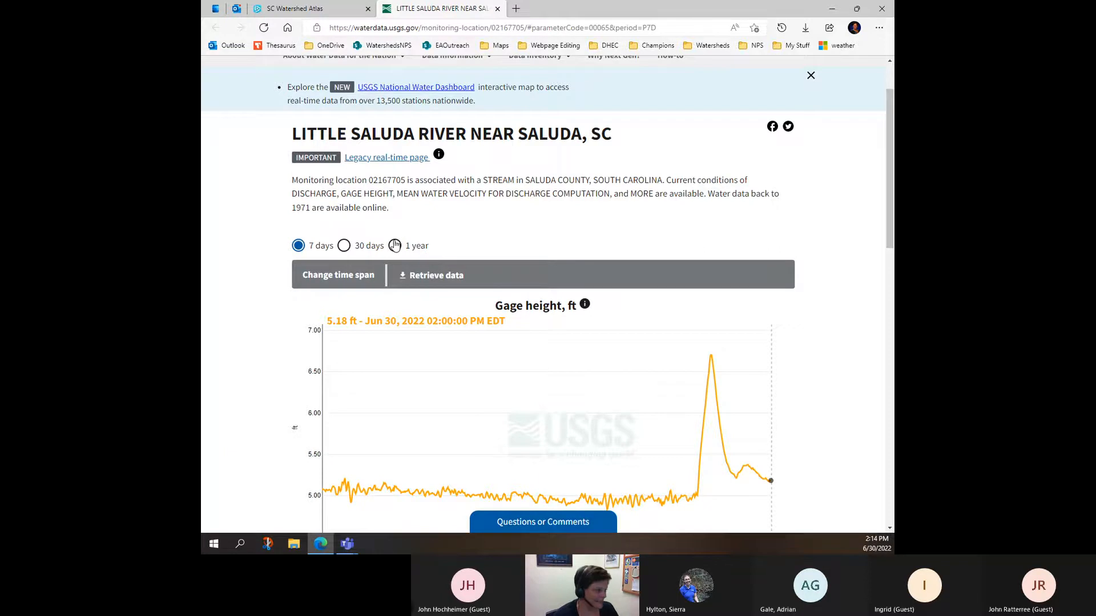
{"action": "scroll", "coordinate": [602, 299], "scroll_direction": "down", "scroll_amount": 2}
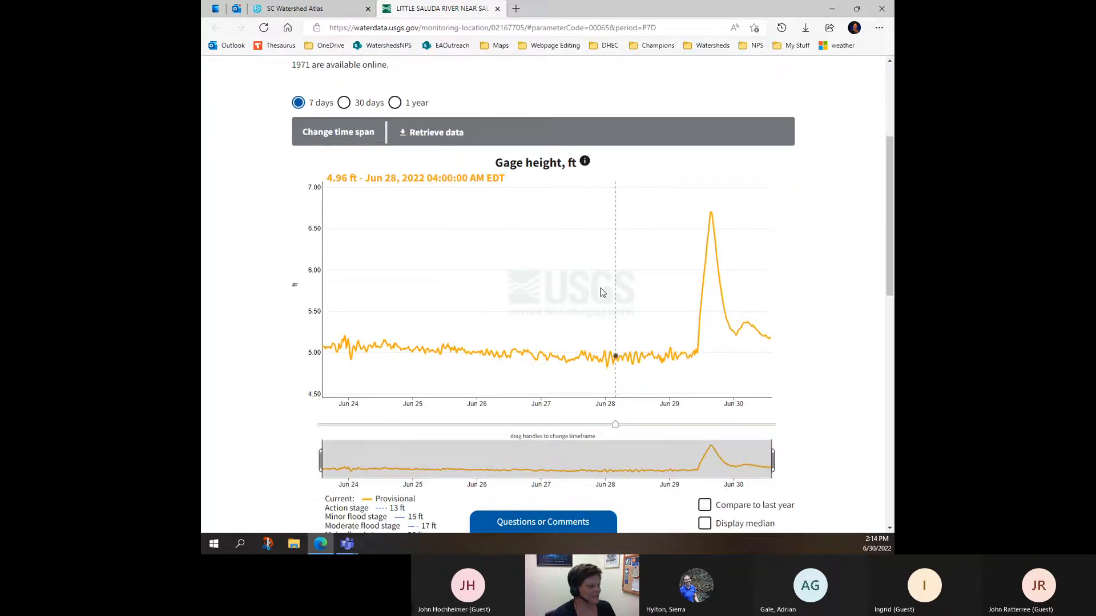
{"action": "scroll", "coordinate": [651, 312], "scroll_direction": "down", "scroll_amount": 1}
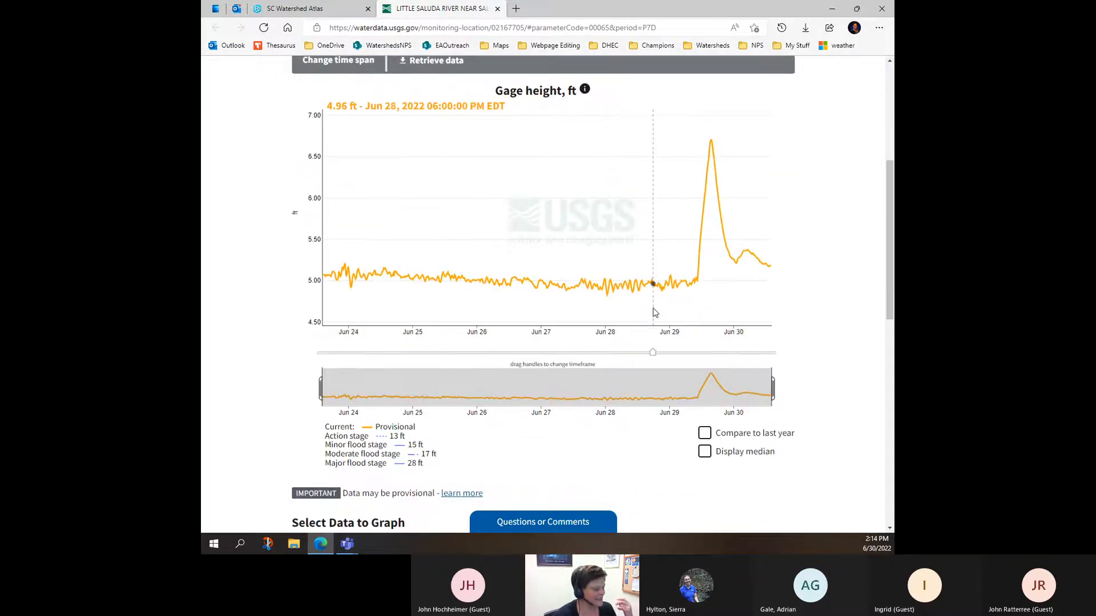
{"action": "scroll", "coordinate": [817, 325], "scroll_direction": "down", "scroll_amount": 1}
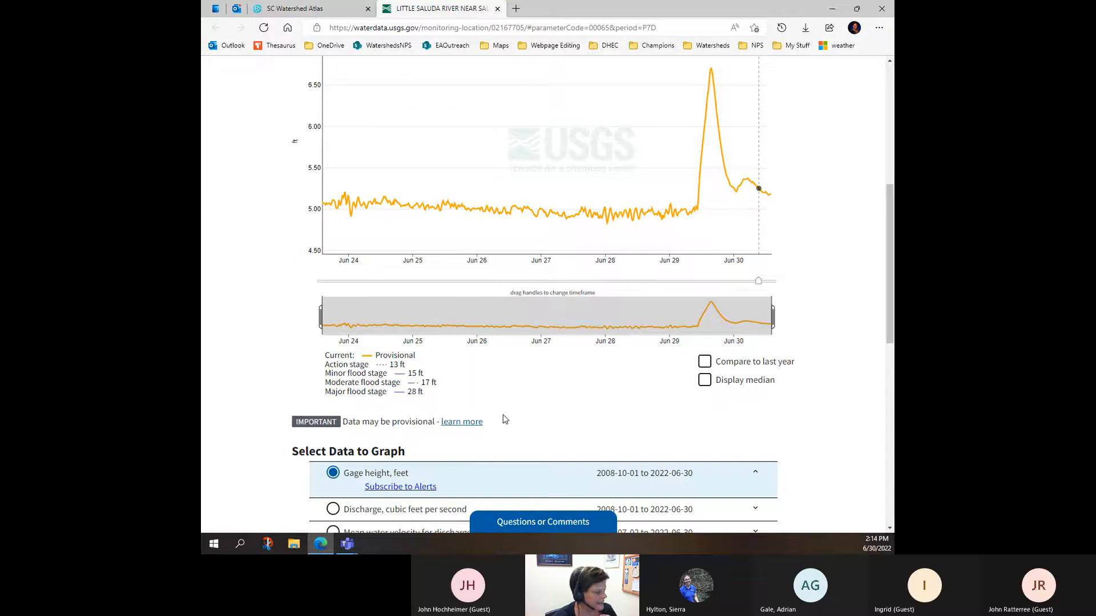
{"action": "scroll", "coordinate": [503, 418], "scroll_direction": "down", "scroll_amount": 2}
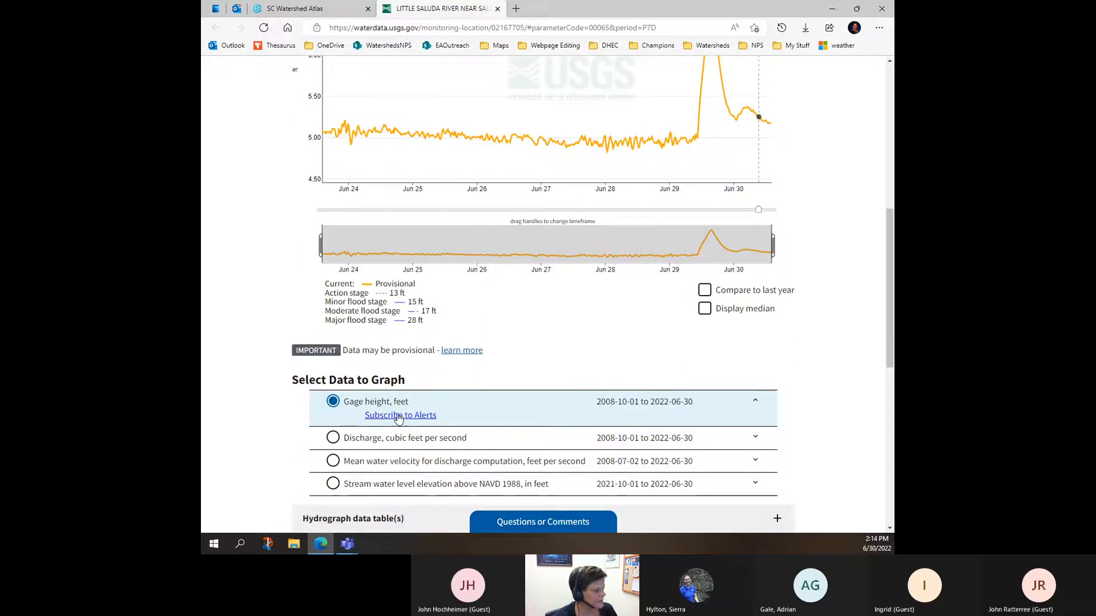
{"action": "left_click", "coordinate": [398, 416]}
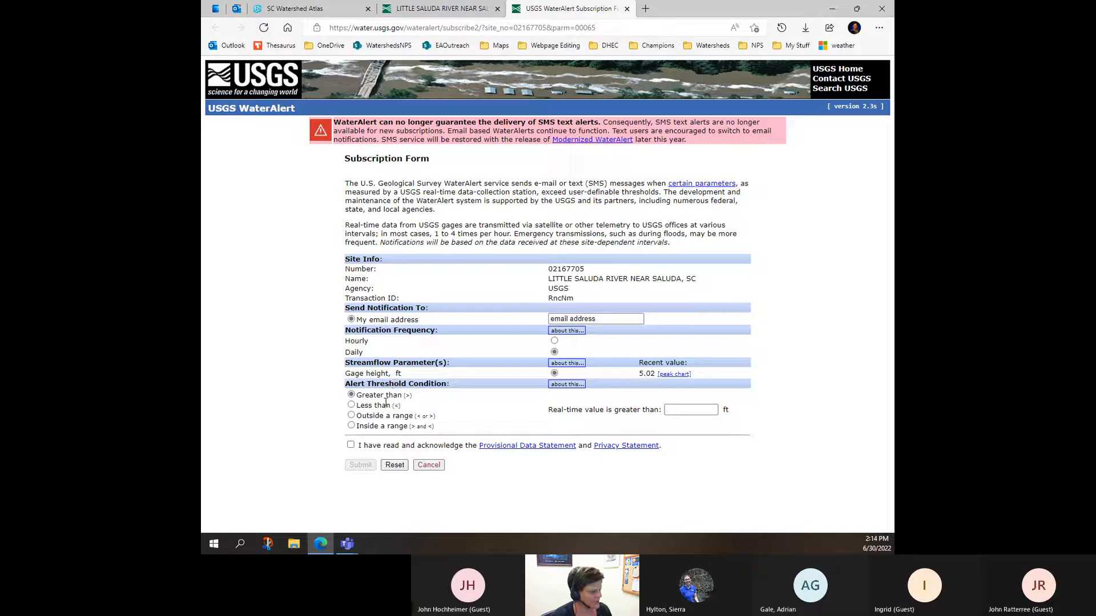
{"action": "left_click", "coordinate": [439, 465]}
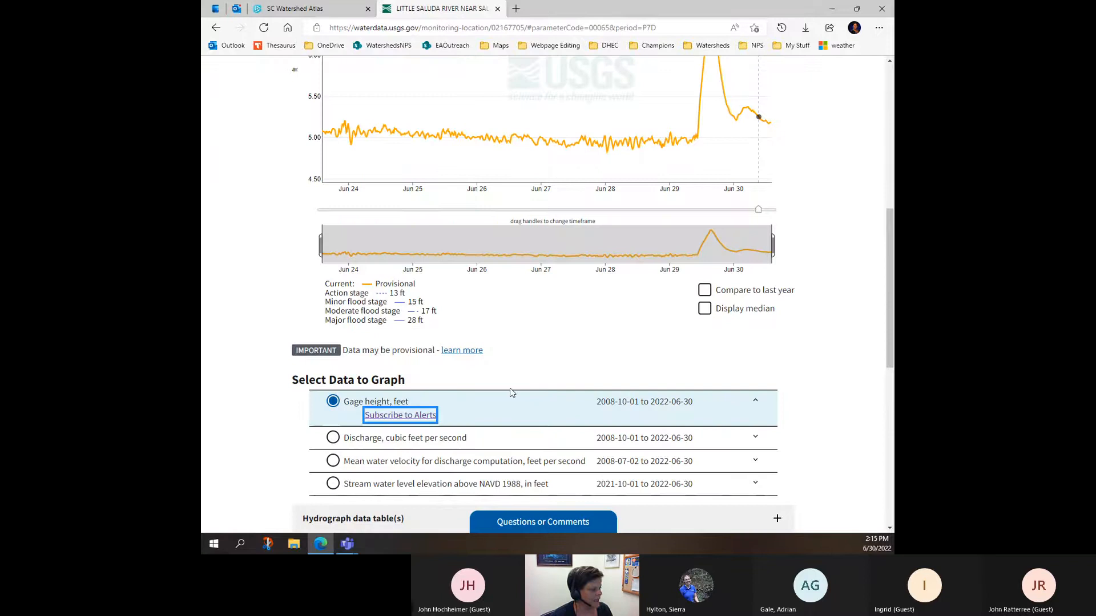
- Overlay last year's data on the station's 7-day gage height graph and examine the comparison
{"action": "scroll", "coordinate": [509, 393], "scroll_direction": "down", "scroll_amount": 3}
{"action": "scroll", "coordinate": [748, 340], "scroll_direction": "down", "scroll_amount": 5}
{"action": "scroll", "coordinate": [511, 394], "scroll_direction": "up", "scroll_amount": 10}
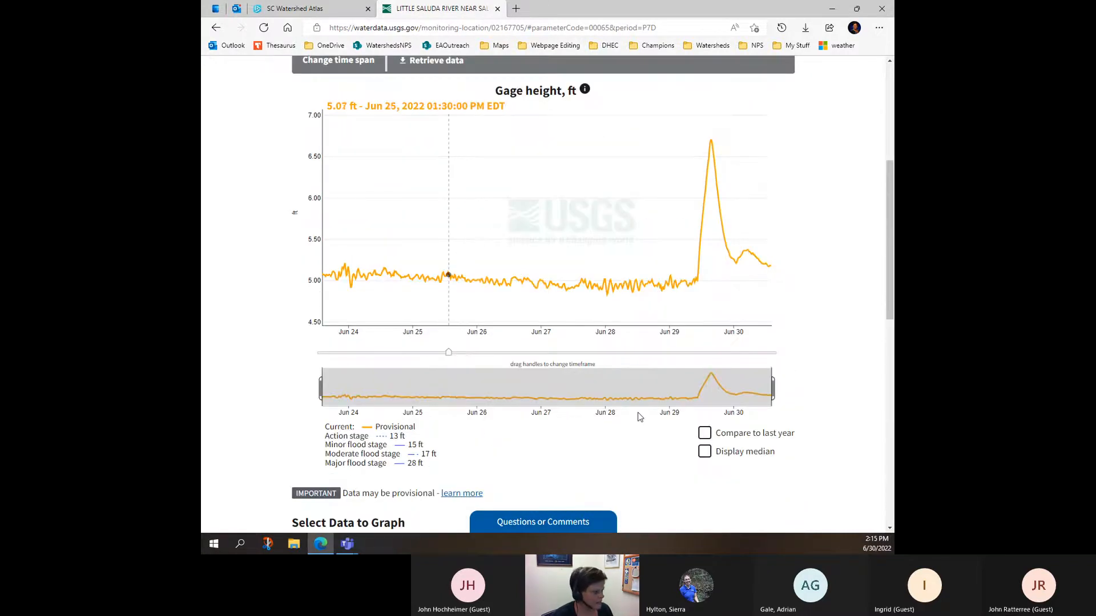
{"action": "scroll", "coordinate": [428, 135], "scroll_direction": "down", "scroll_amount": 1}
{"action": "scroll", "coordinate": [428, 135], "scroll_direction": "up", "scroll_amount": 4}
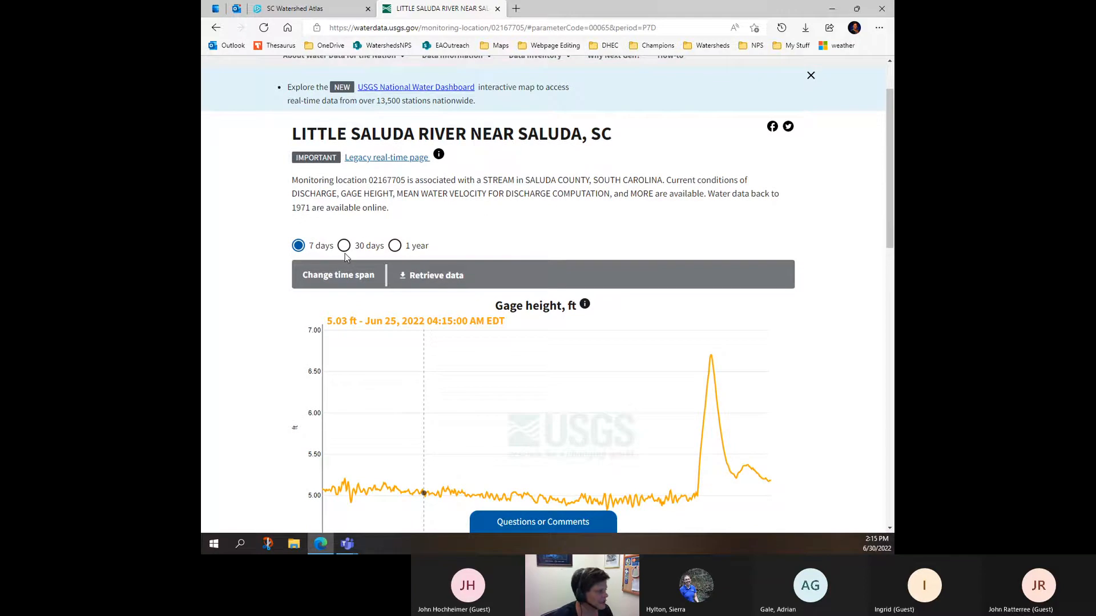
{"action": "scroll", "coordinate": [671, 234], "scroll_direction": "down", "scroll_amount": 4}
{"action": "scroll", "coordinate": [662, 251], "scroll_direction": "down", "scroll_amount": 3}
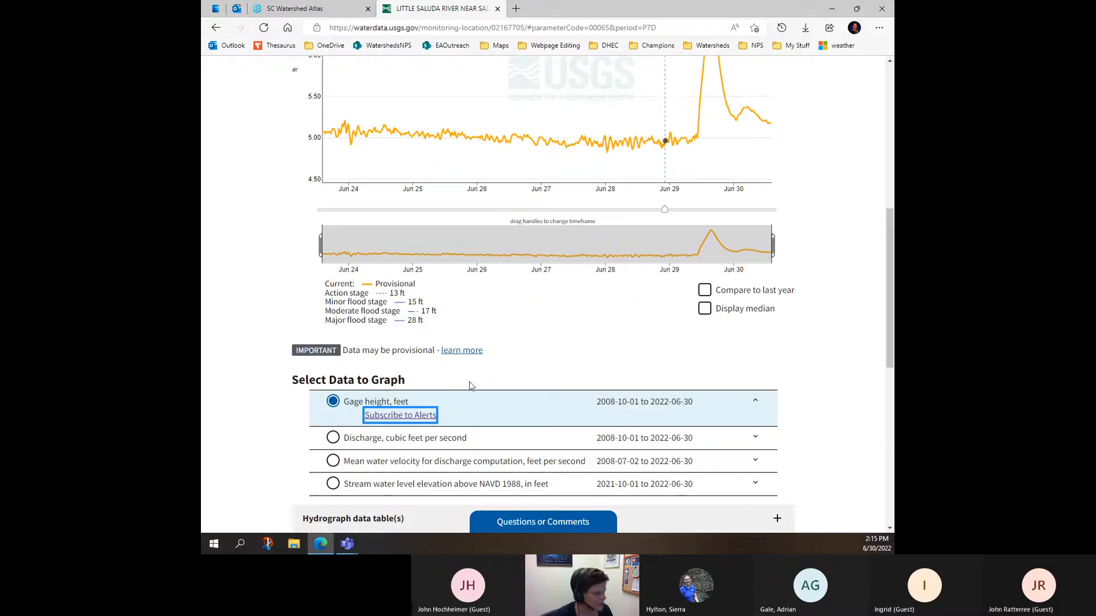
{"action": "left_click", "coordinate": [705, 291]}
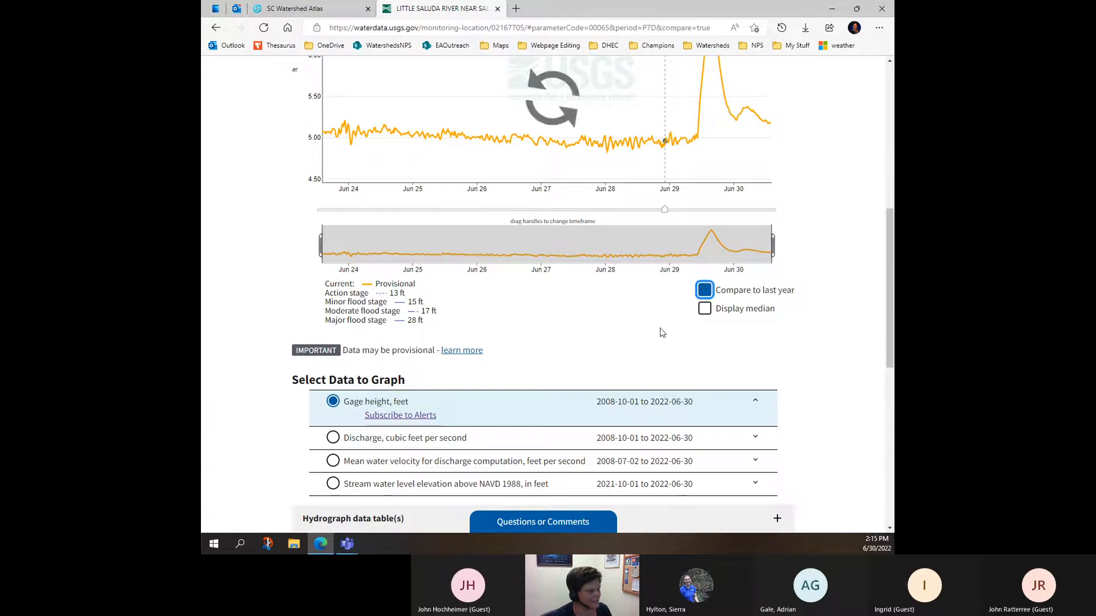
{"action": "scroll", "coordinate": [600, 181], "scroll_direction": "up", "scroll_amount": 1}
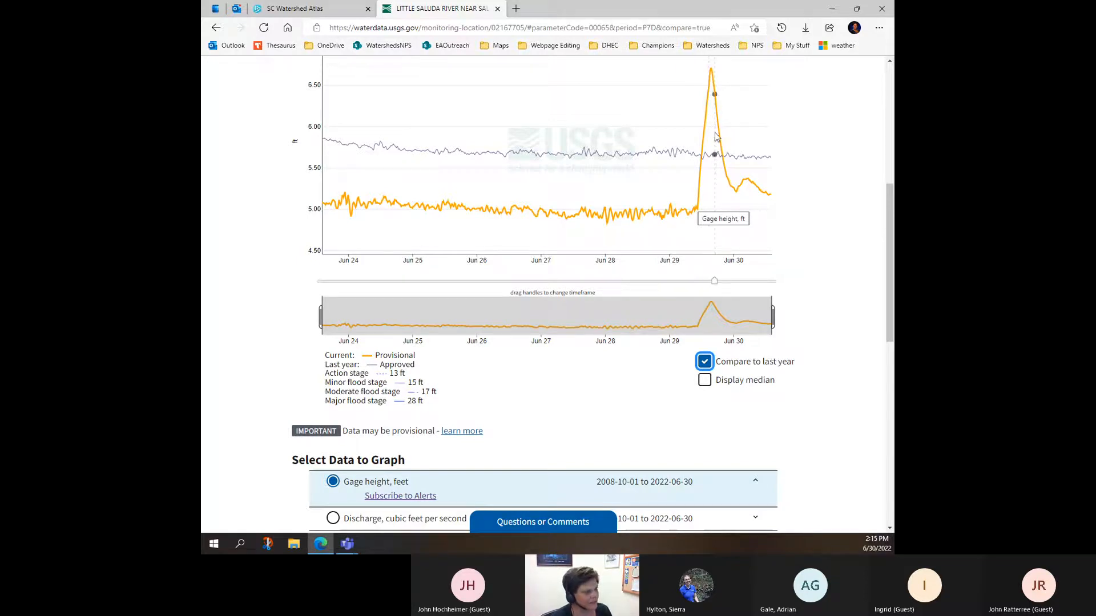
{"action": "scroll", "coordinate": [711, 140], "scroll_direction": "up", "scroll_amount": 2}
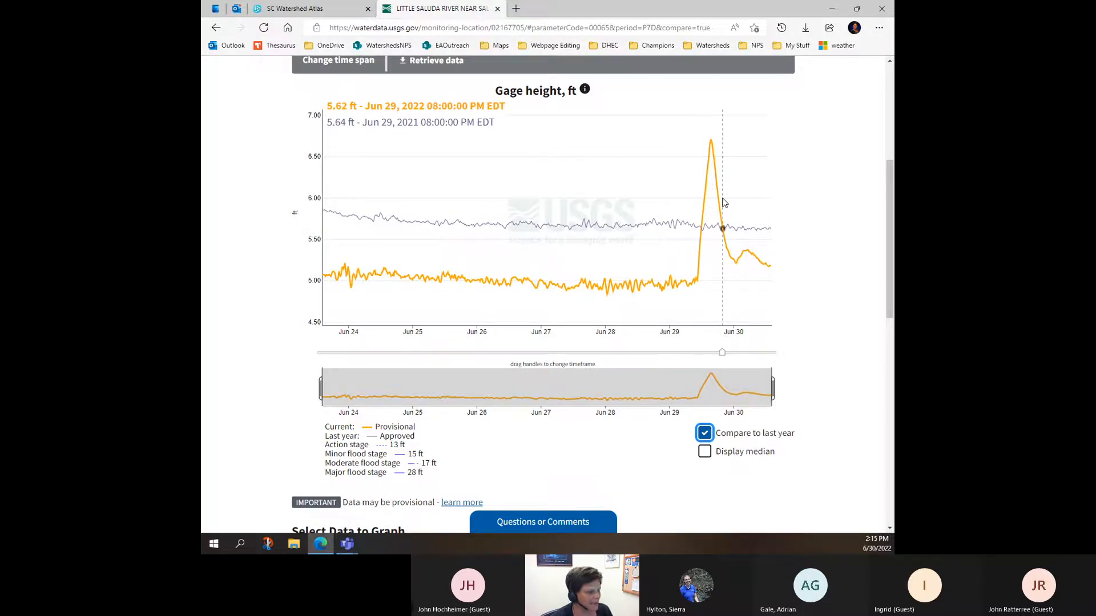
{"action": "scroll", "coordinate": [745, 235], "scroll_direction": "down", "scroll_amount": 2}
{"action": "scroll", "coordinate": [744, 239], "scroll_direction": "down", "scroll_amount": 2}
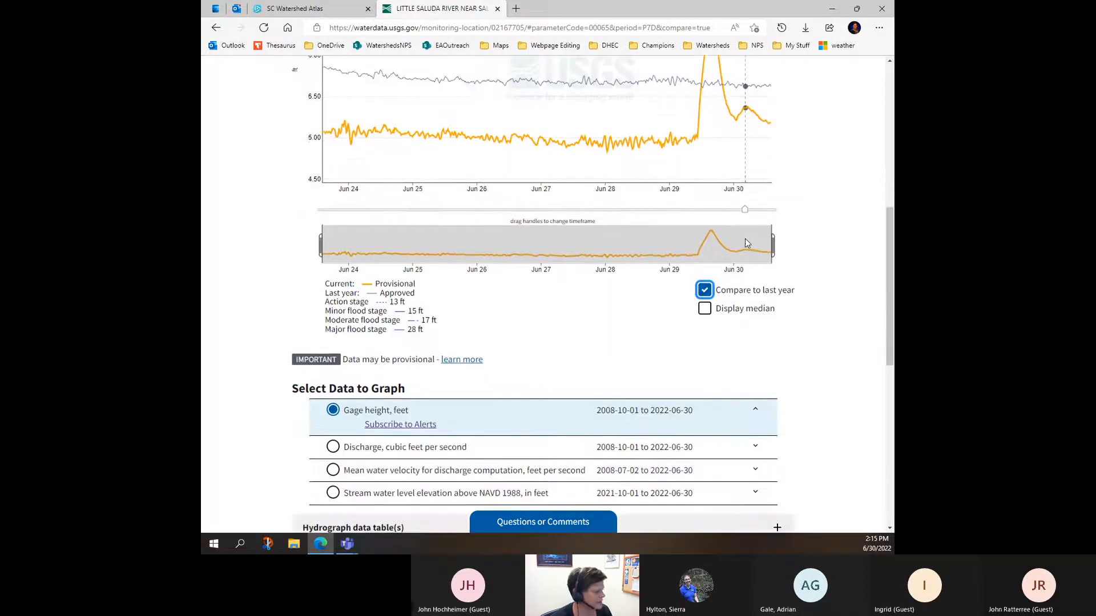
- Switch back to the SC Watershed Atlas map and review the pop-up of the Wateree River gage near Camden
{"action": "scroll", "coordinate": [629, 297], "scroll_direction": "up", "scroll_amount": 10}
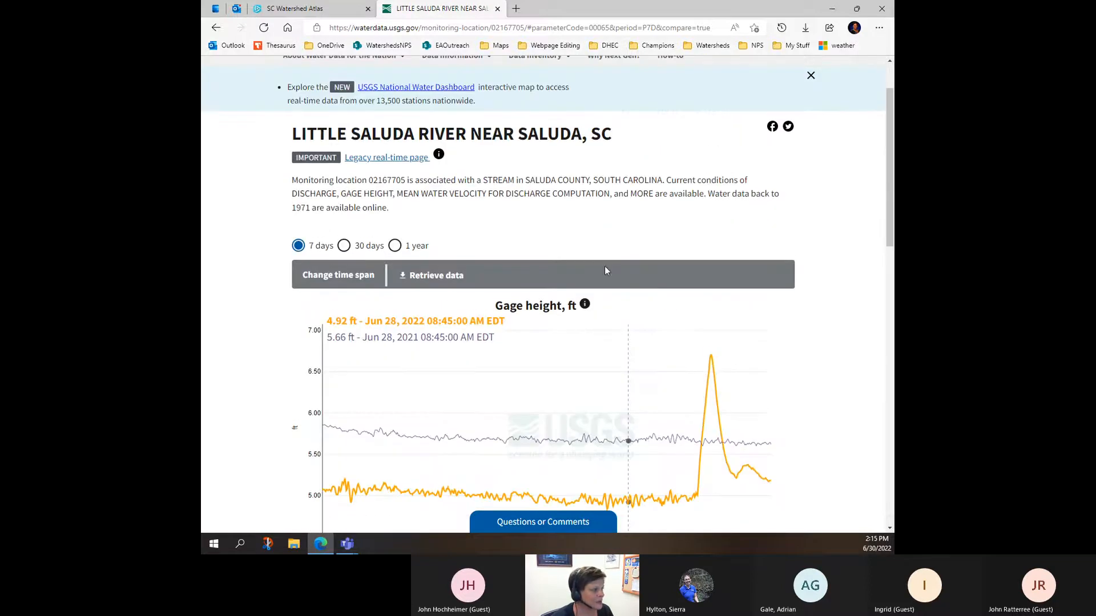
{"action": "left_click", "coordinate": [311, 8]}
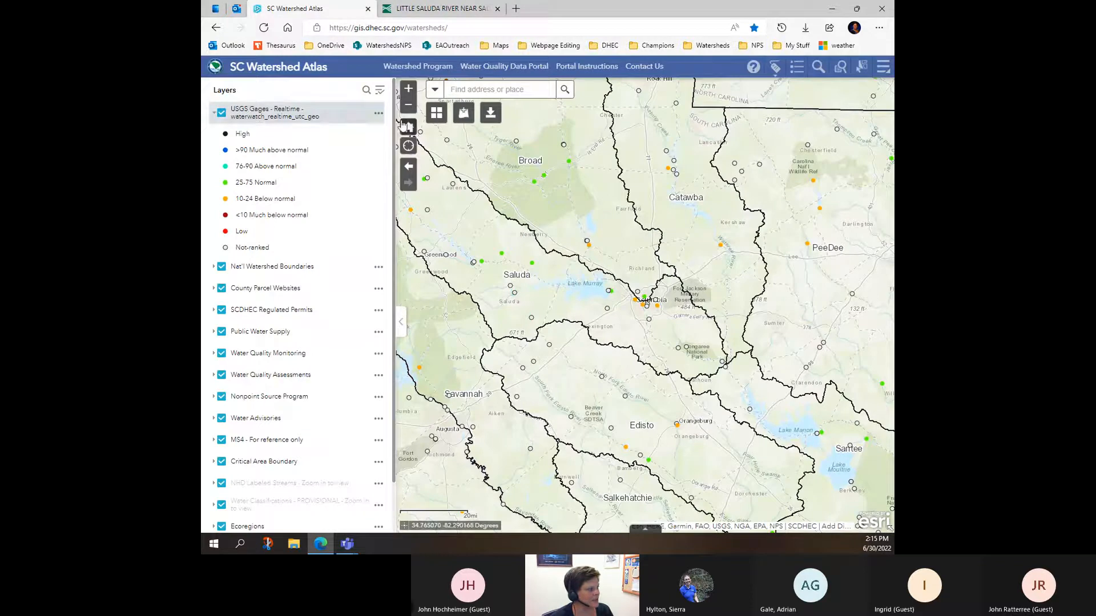
{"action": "left_click", "coordinate": [721, 245]}
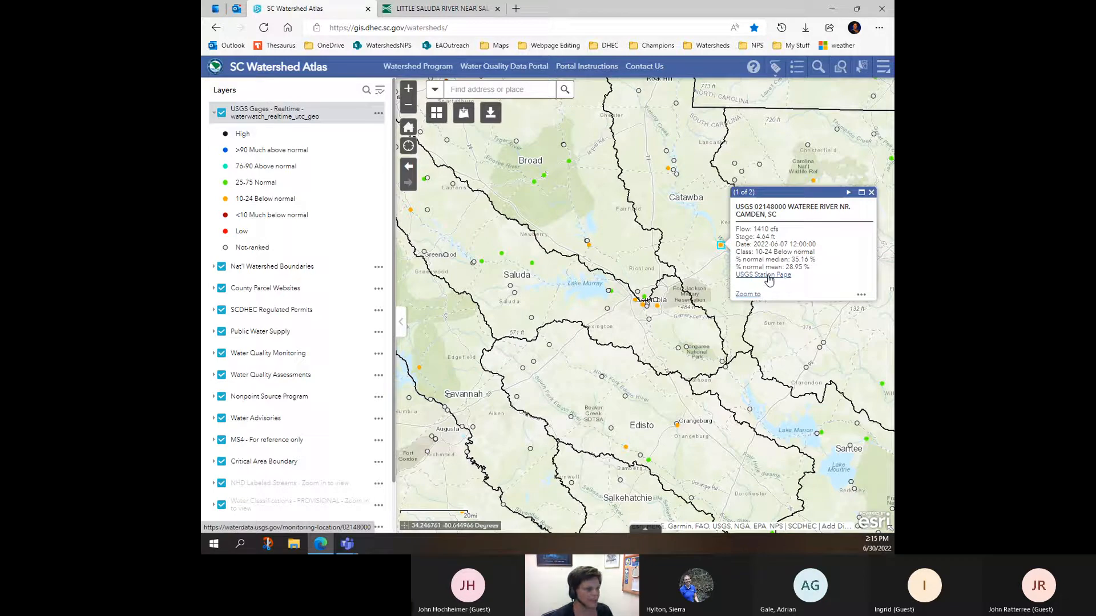
{"action": "left_click", "coordinate": [871, 193]}
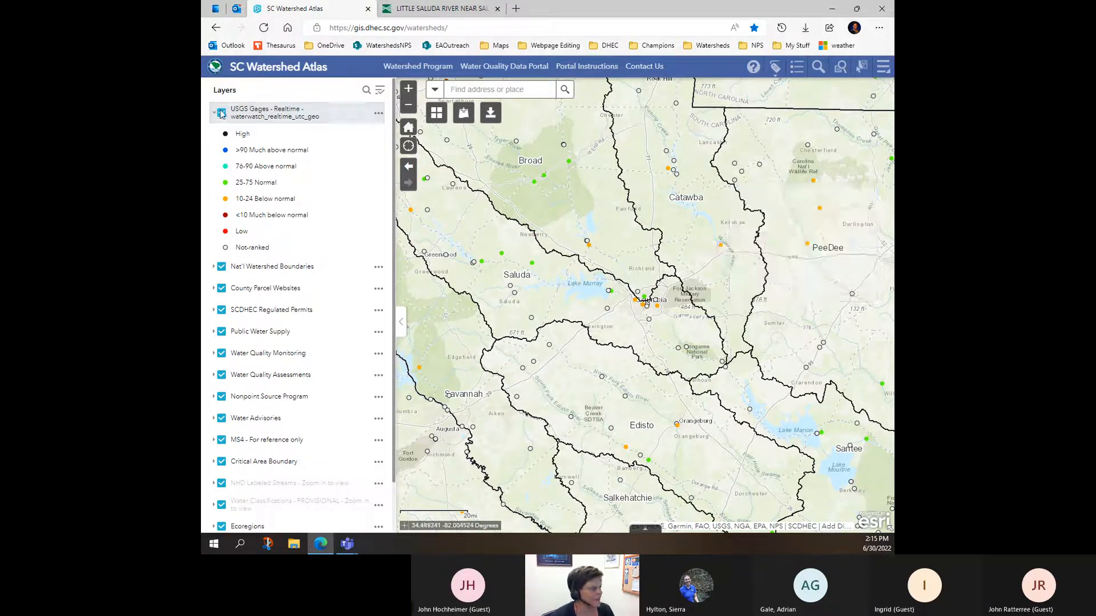
- Hide the USGS Gages - Realtime layer and add the zipped file Imprd_No SFH_Dft_2018_303d from the Desktop to the map
{"action": "left_click", "coordinate": [221, 113]}
{"action": "left_click", "coordinate": [214, 112]}
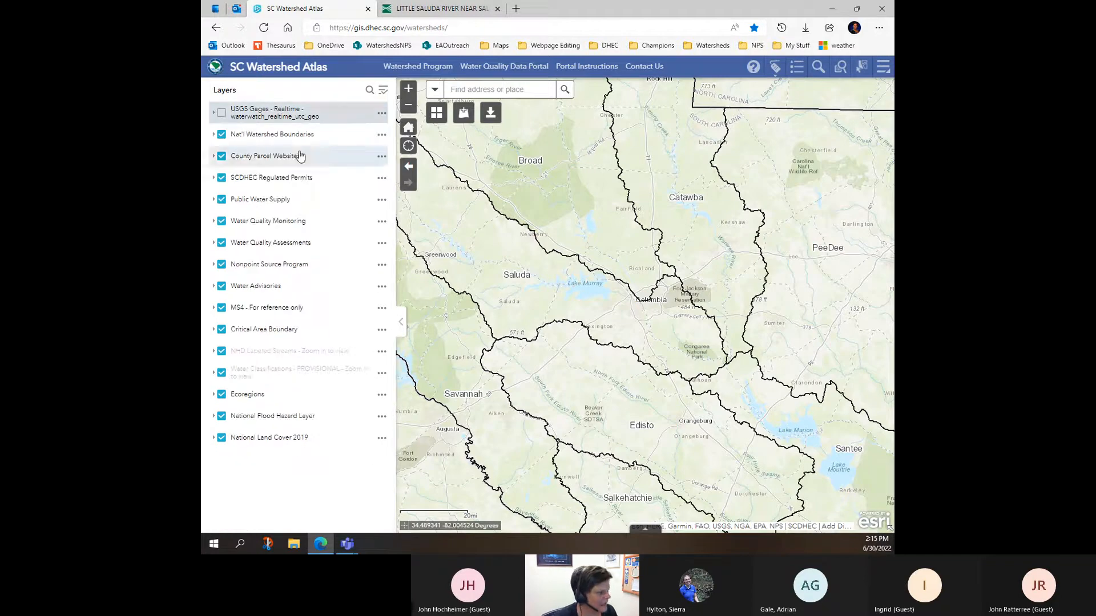
{"action": "left_click", "coordinate": [464, 113]}
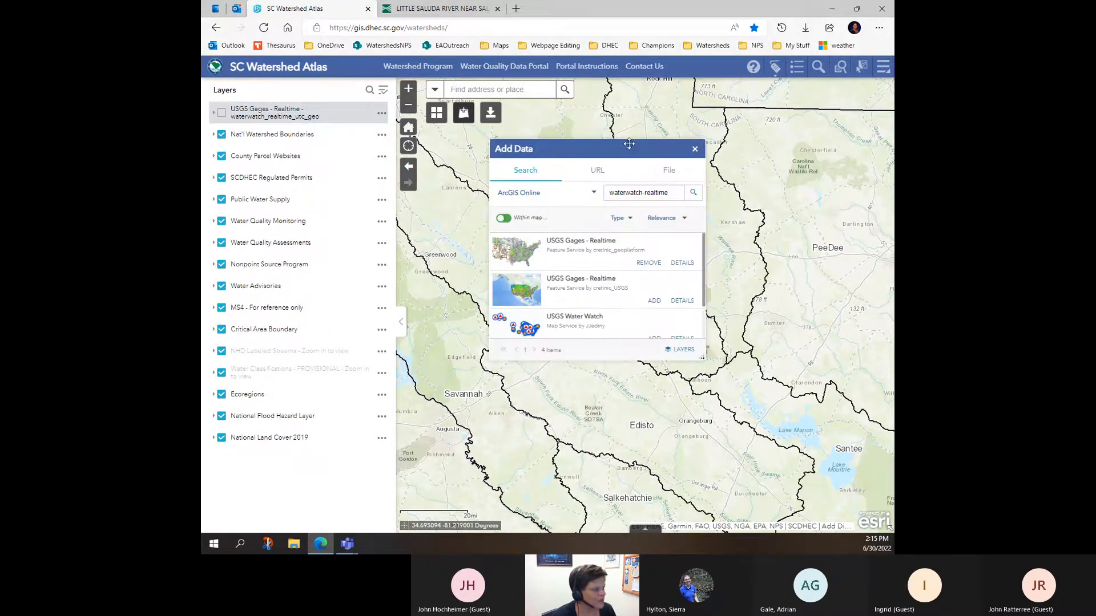
{"action": "left_click", "coordinate": [667, 178]}
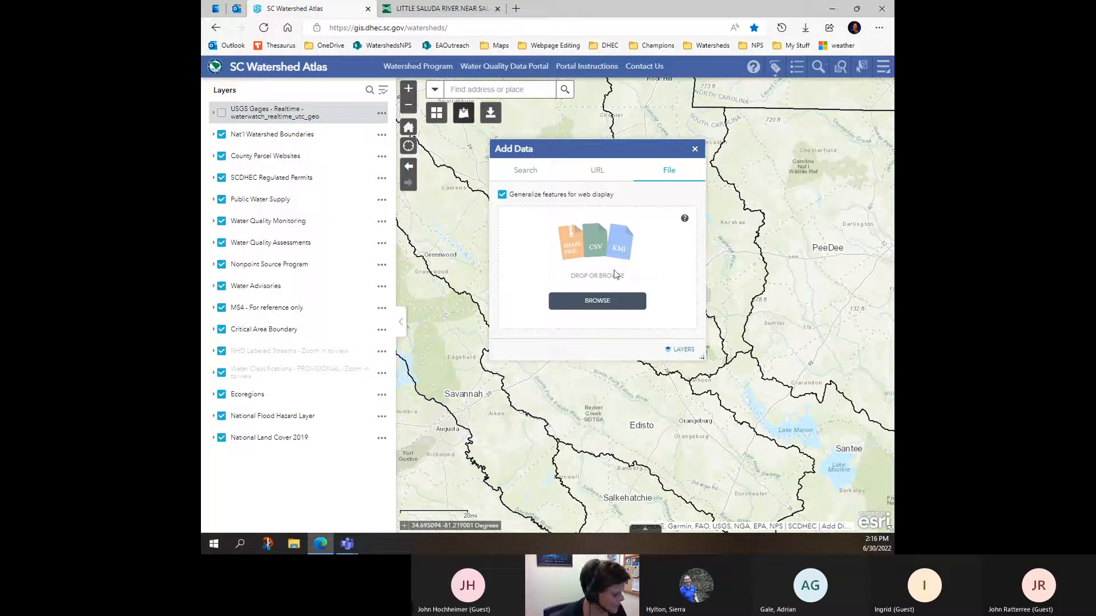
{"action": "left_click", "coordinate": [597, 301]}
{"action": "left_click_drag", "start_coordinate": [441, 10], "coordinate": [639, 142]}
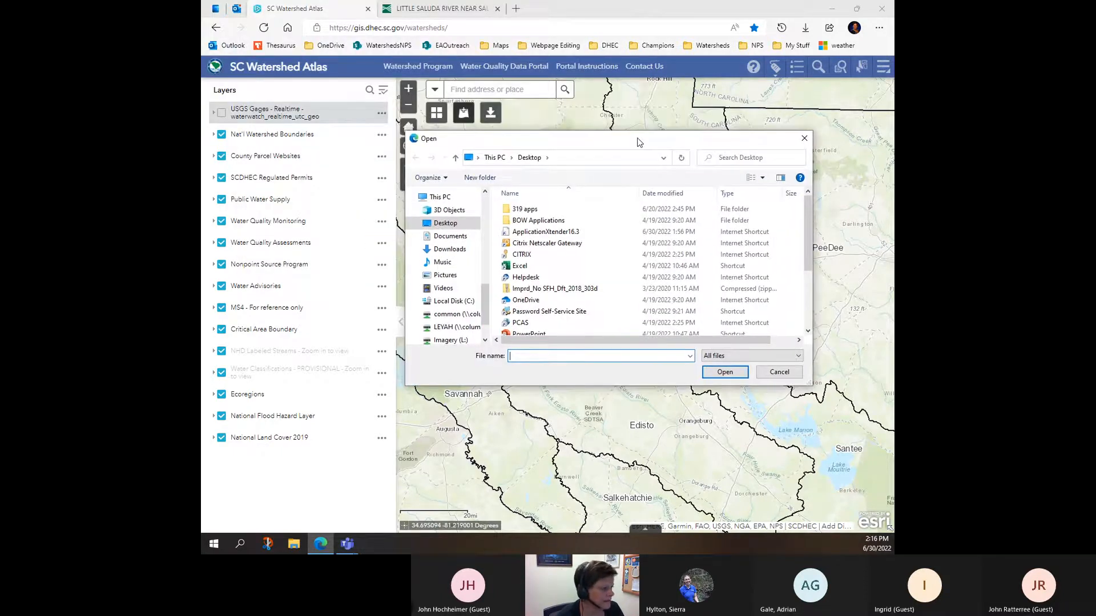
{"action": "left_click", "coordinate": [516, 290]}
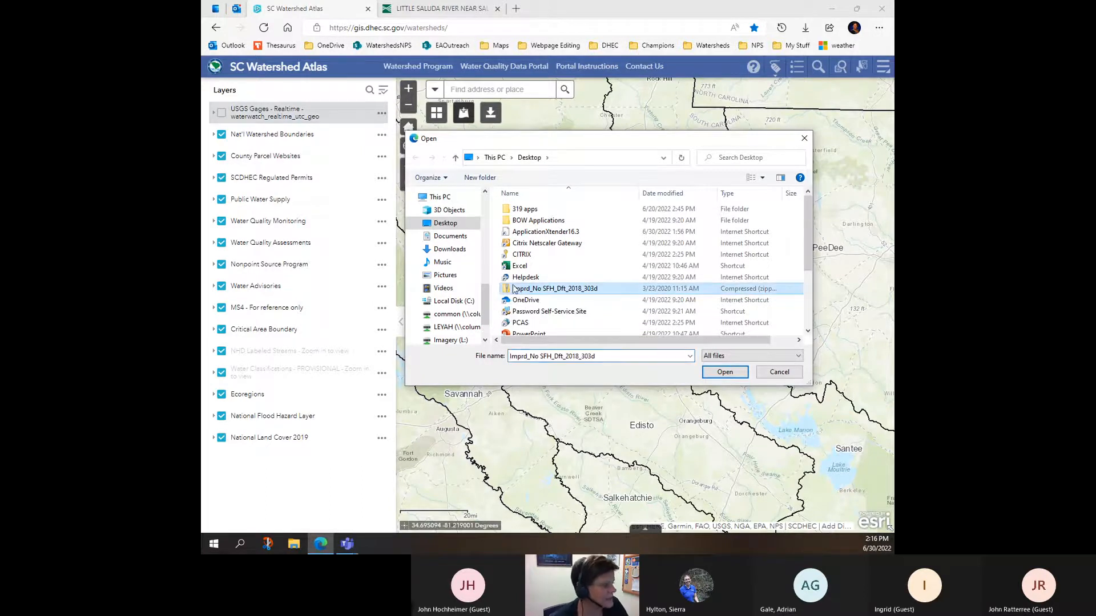
{"action": "left_click", "coordinate": [725, 372]}
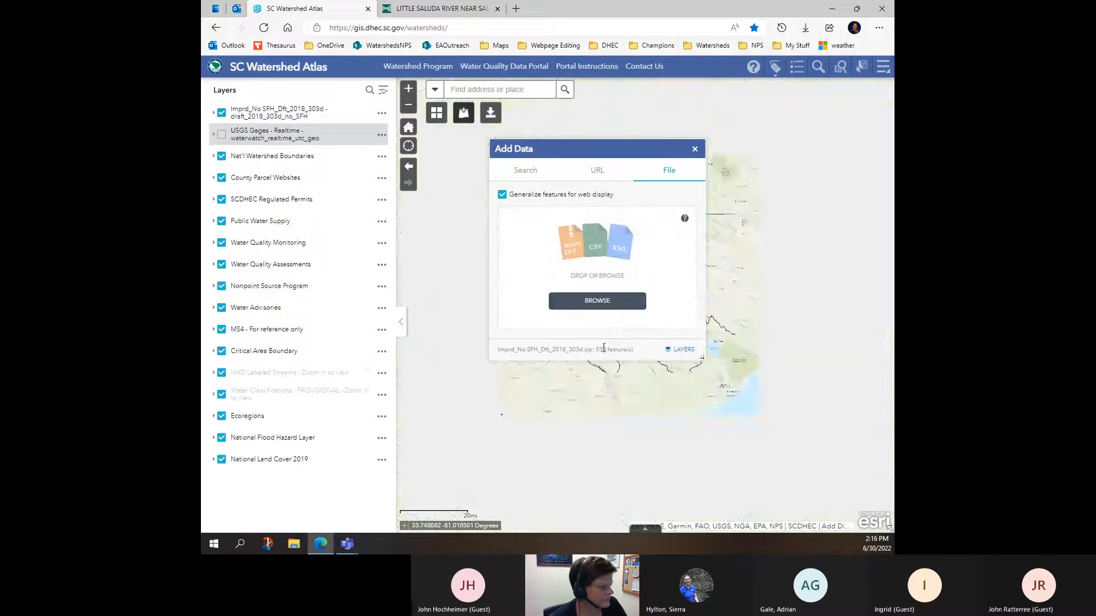
{"action": "left_click", "coordinate": [695, 149]}
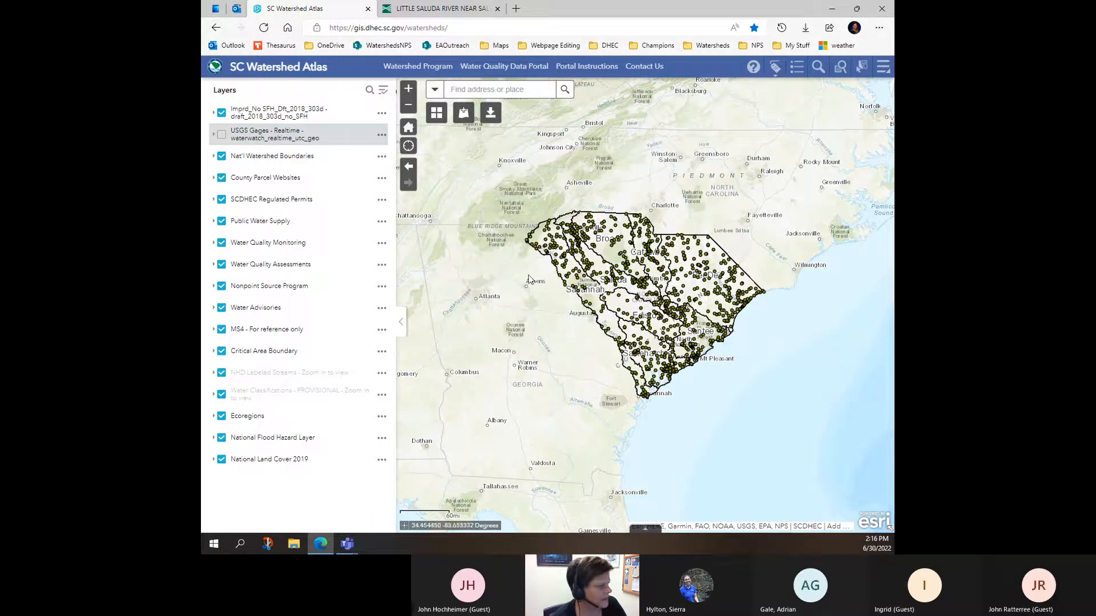
- Display the legend of the added Imprd_No SFH_Dft_2018_303d layer and view its points across South Carolina
{"action": "left_click", "coordinate": [214, 113]}
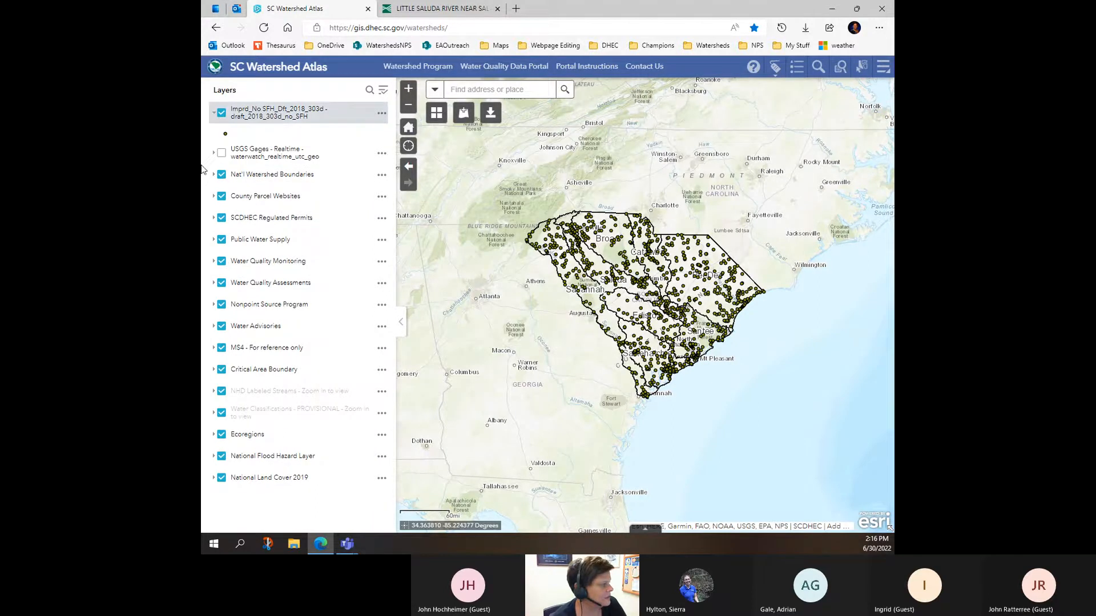
{"action": "scroll", "coordinate": [606, 273], "scroll_direction": "up", "scroll_amount": 2}
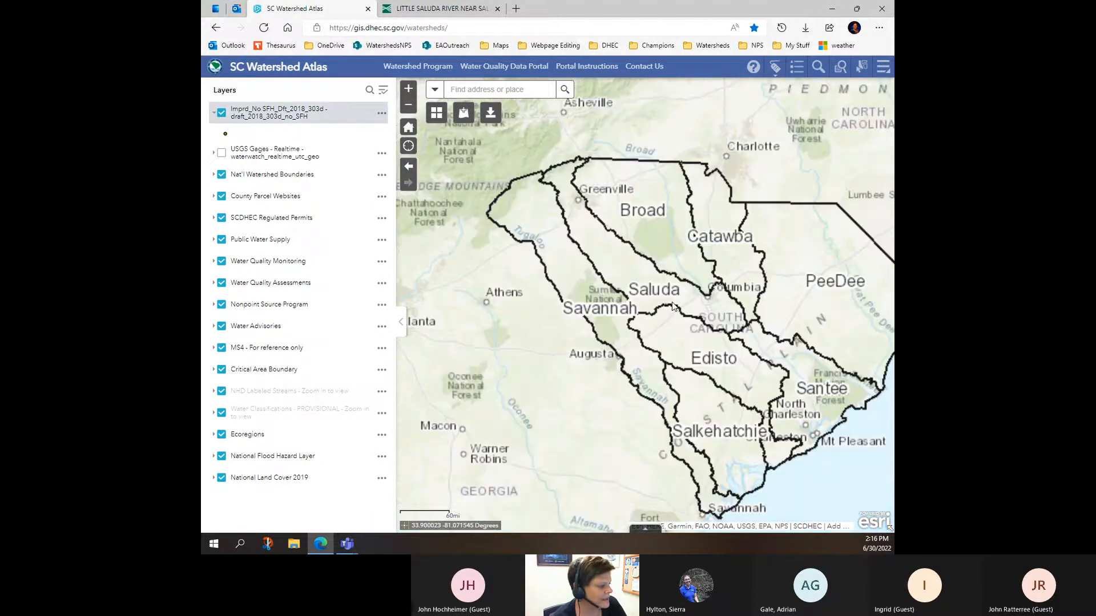
{"action": "left_click_drag", "start_coordinate": [609, 290], "coordinate": [558, 280]}
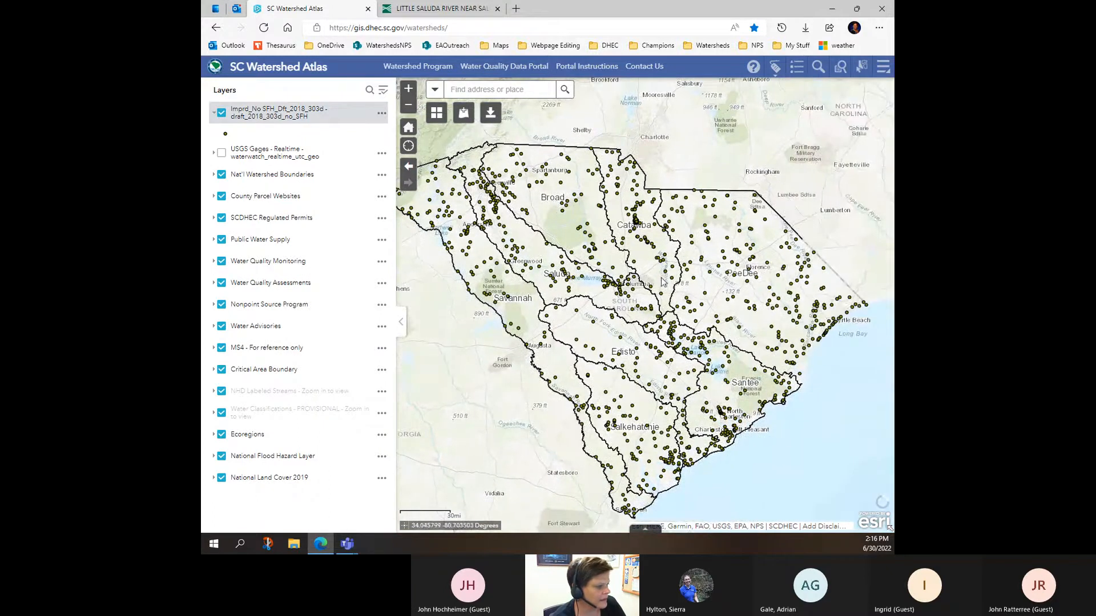
- Open the attribute table of the added 303d layer and select the record for station MD-259
{"action": "left_click", "coordinate": [381, 113]}
{"action": "left_click", "coordinate": [337, 256]}
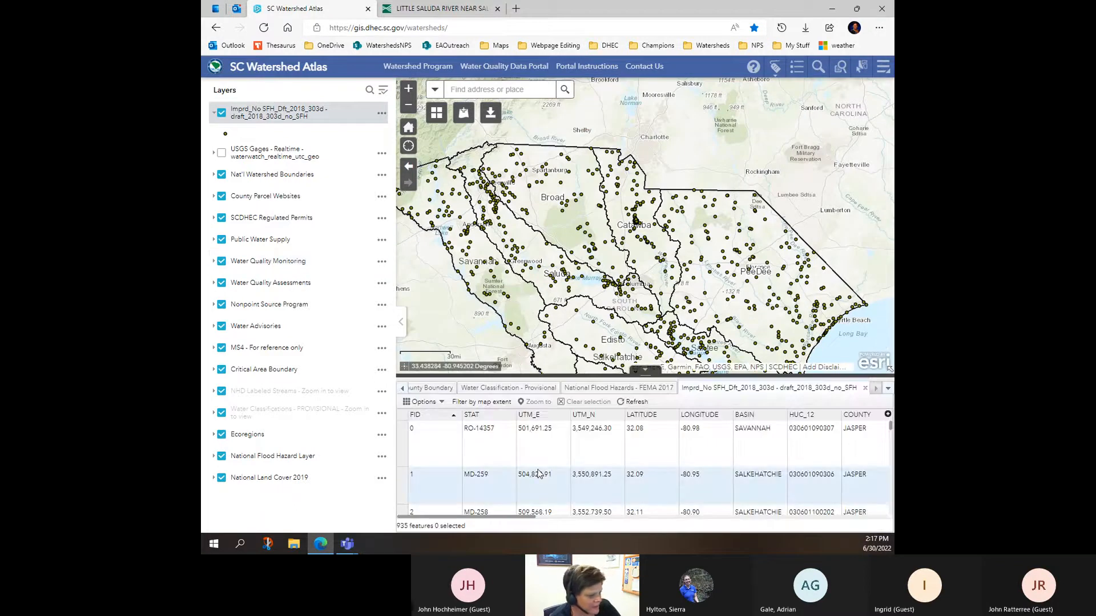
{"action": "scroll", "coordinate": [538, 472], "scroll_direction": "down", "scroll_amount": 1}
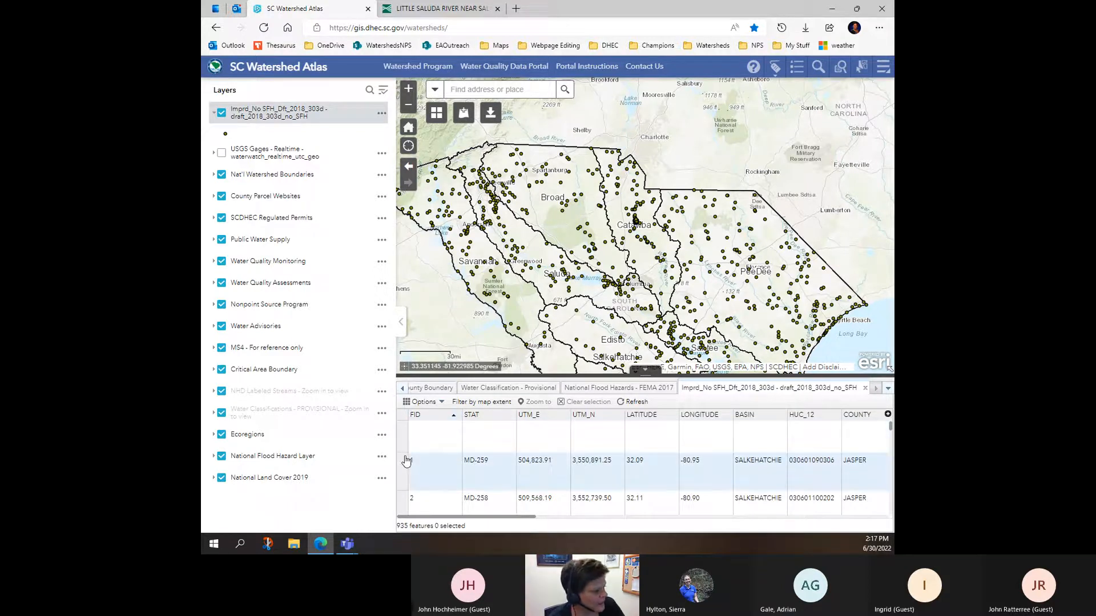
{"action": "left_click", "coordinate": [409, 485]}
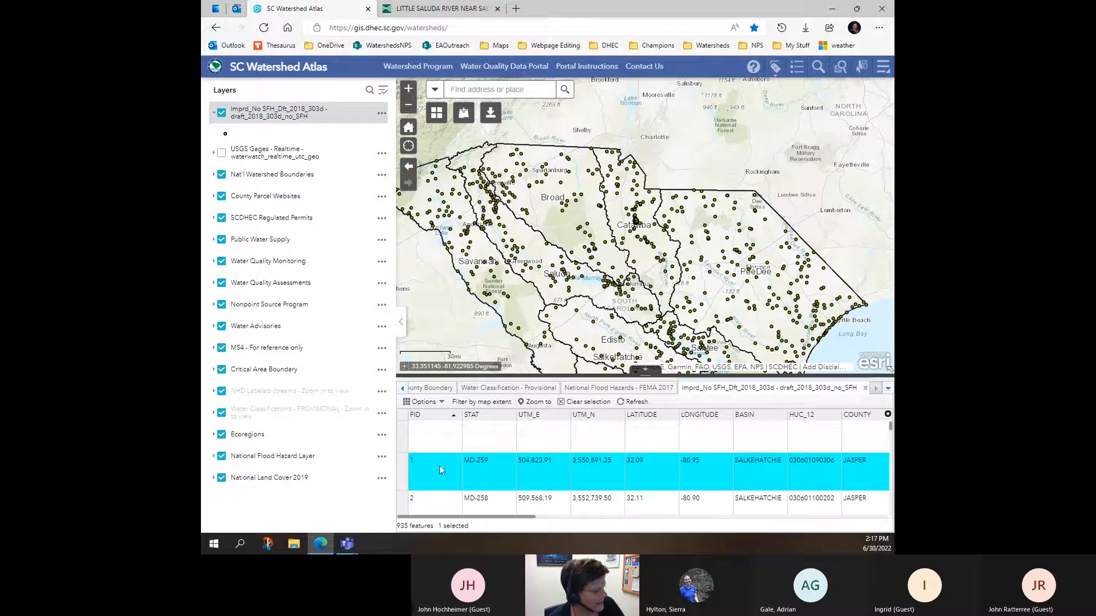
- Remove the added Imprd_No SFH_Dft_2018_303d and USGS Gages - Realtime layers from the map
{"action": "left_click", "coordinate": [221, 113]}
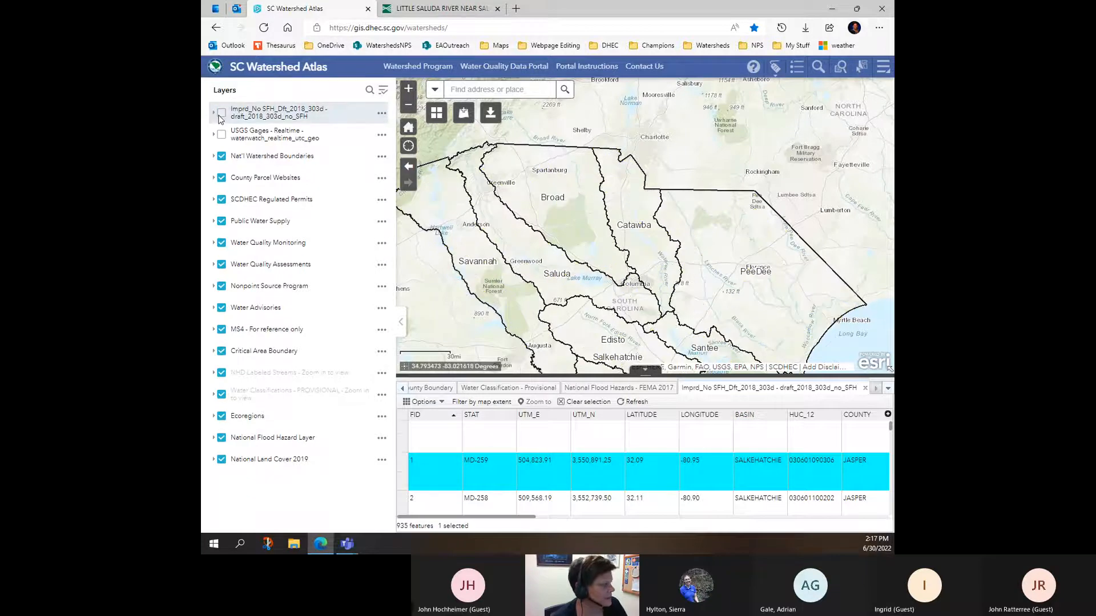
{"action": "left_click", "coordinate": [463, 112]}
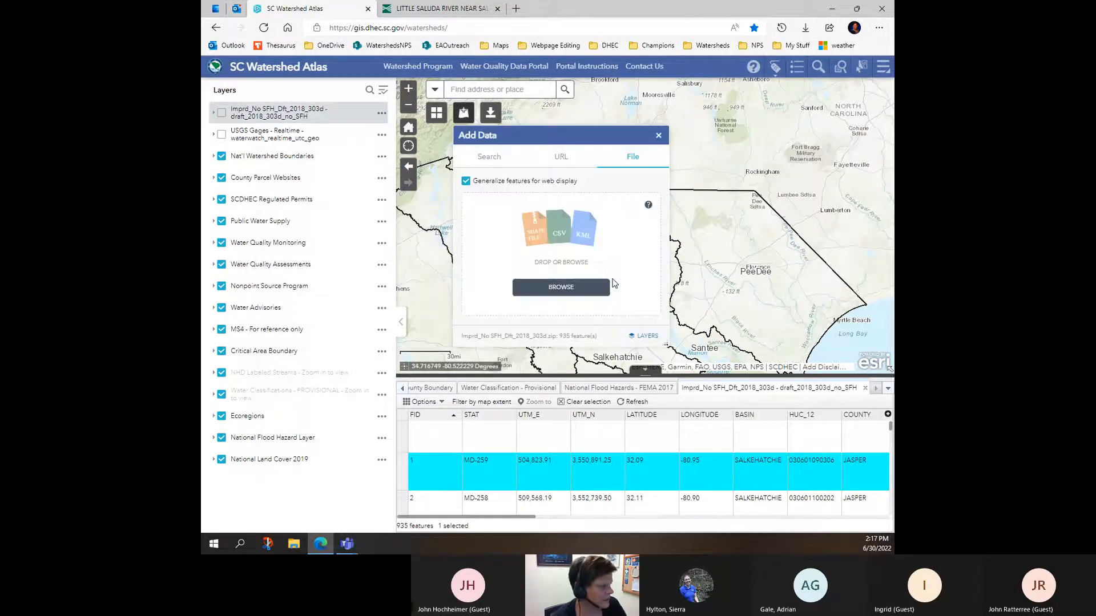
{"action": "left_click", "coordinate": [647, 337]}
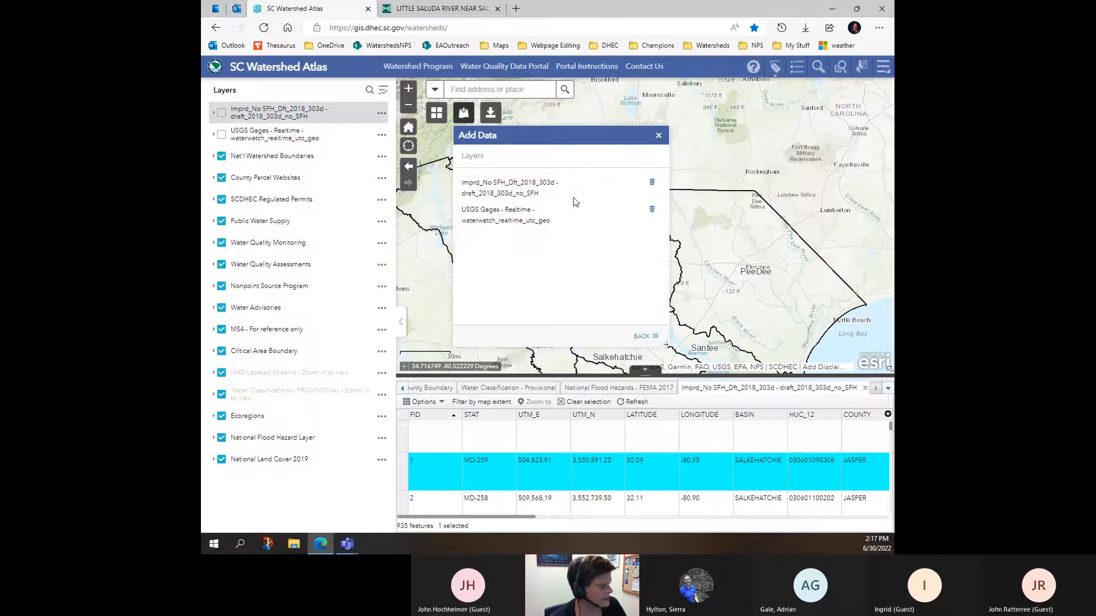
{"action": "left_click", "coordinate": [652, 182]}
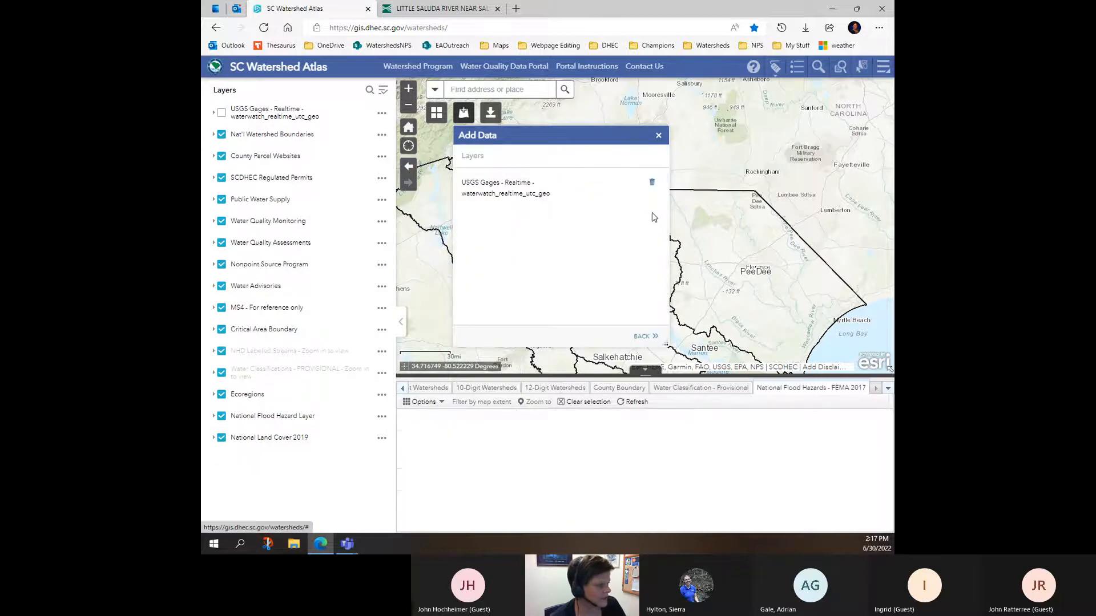
{"action": "left_click", "coordinate": [652, 182]}
{"action": "left_click", "coordinate": [640, 338]}
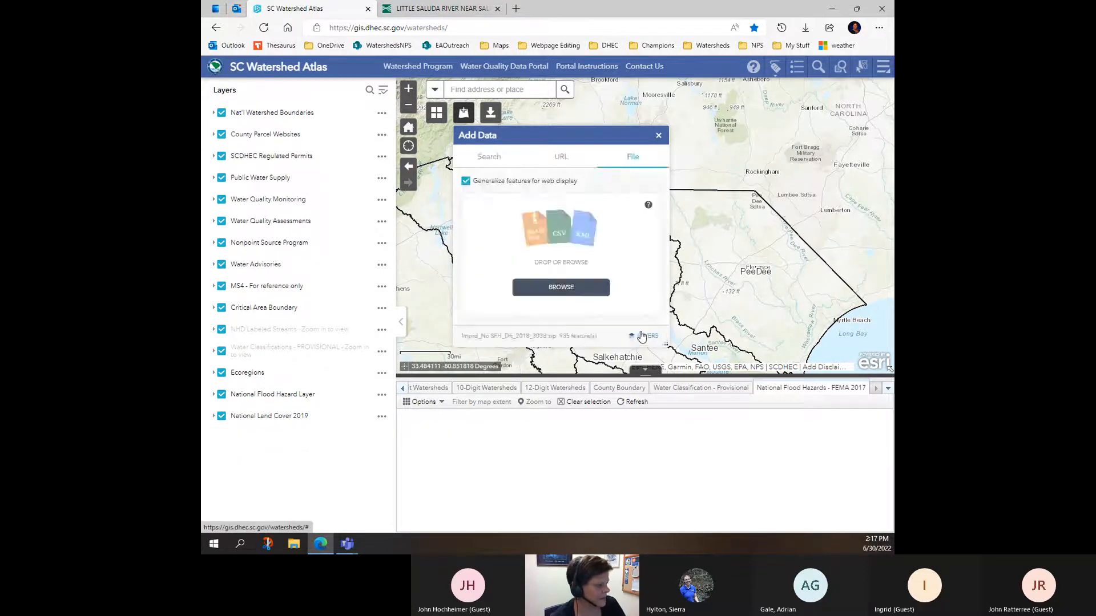
{"action": "left_click", "coordinate": [659, 137]}
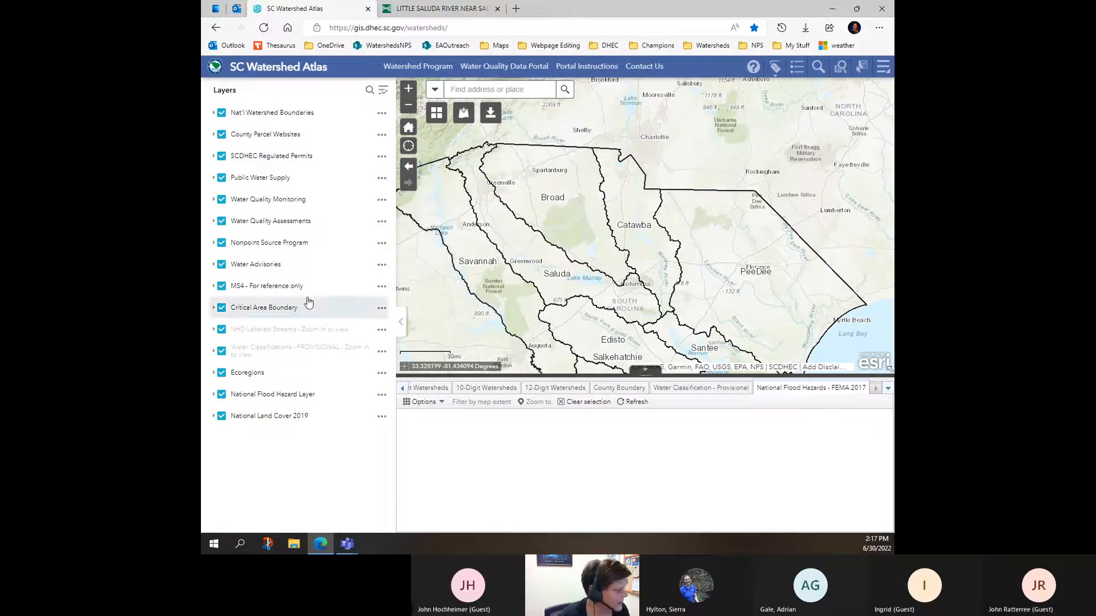
- Show the Impaired Waters - 303(d) 2018 layer from Water Quality Assessments and open its attribute table
{"action": "left_click", "coordinate": [213, 222]}
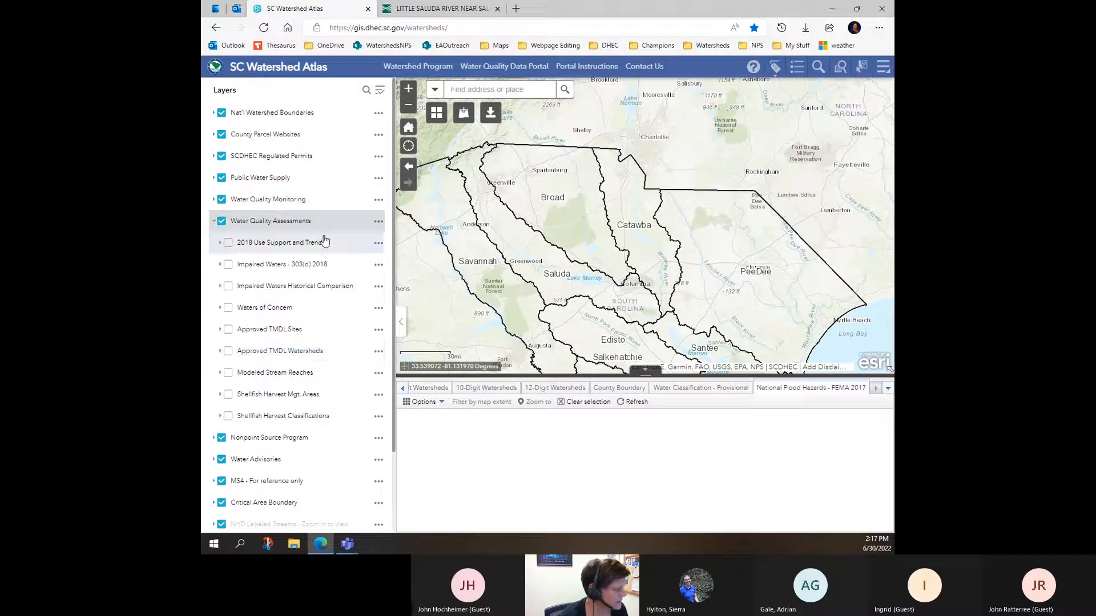
{"action": "left_click", "coordinate": [228, 265]}
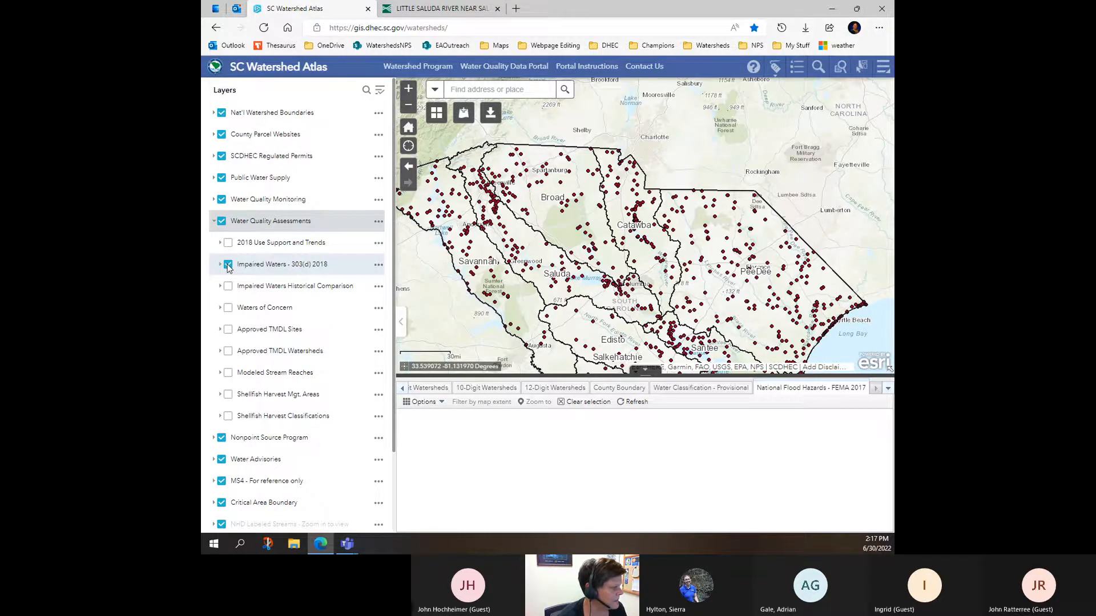
{"action": "left_click", "coordinate": [378, 264]}
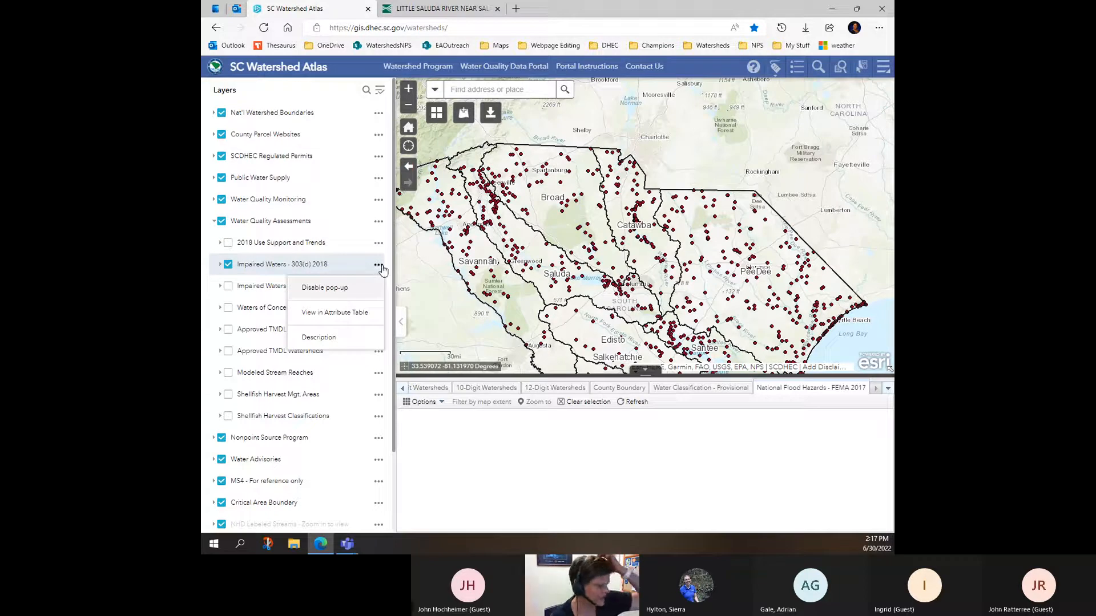
{"action": "left_click", "coordinate": [354, 313]}
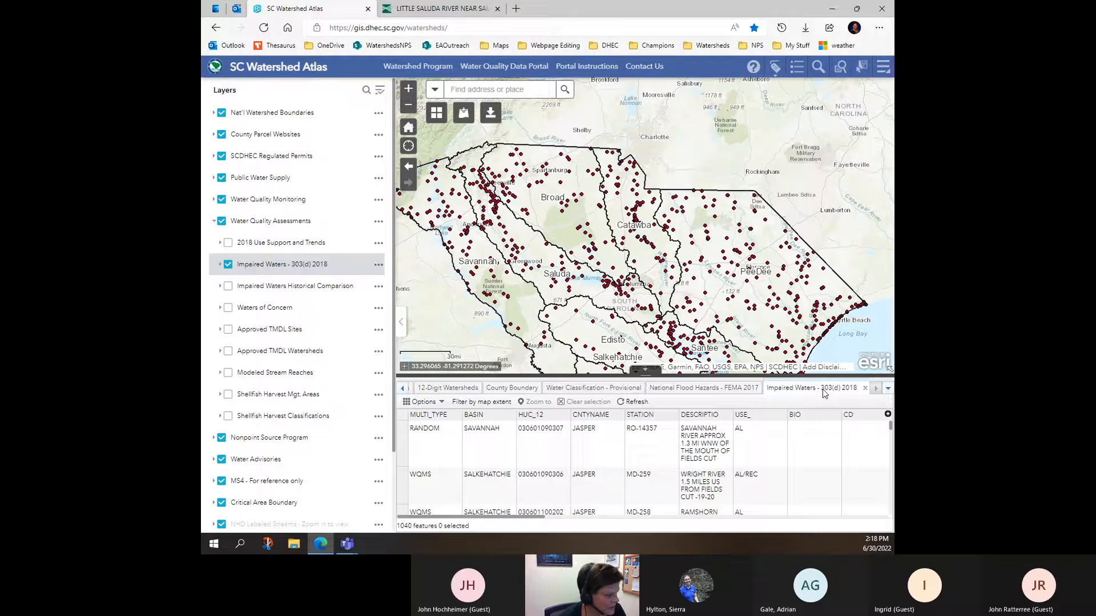
- View the County Boundary attribute table and look through the other layer tables available
{"action": "left_click", "coordinate": [512, 388]}
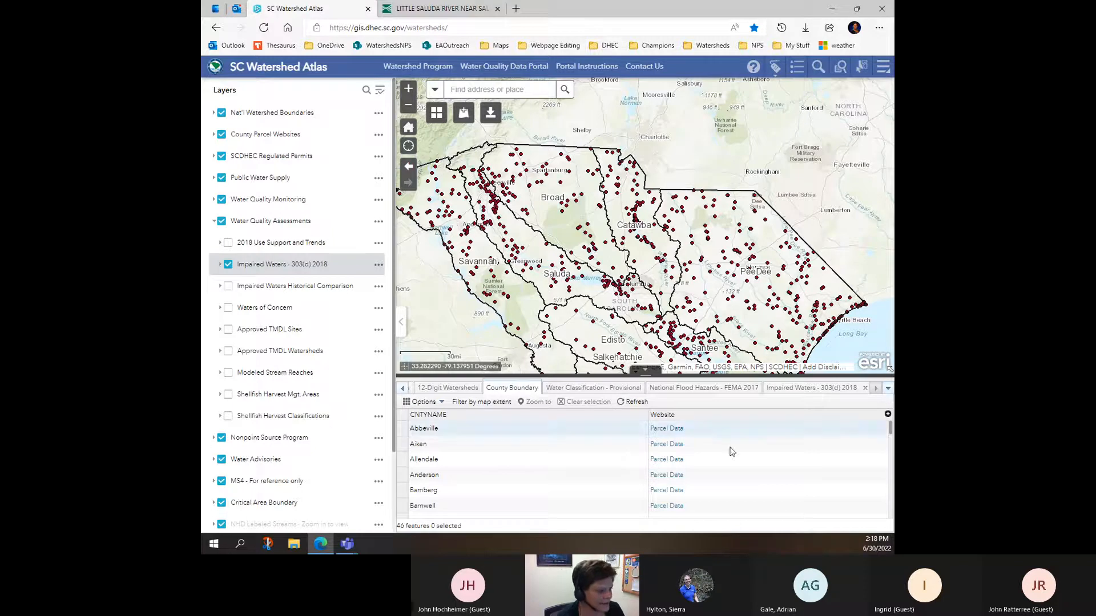
{"action": "left_click", "coordinate": [889, 390]}
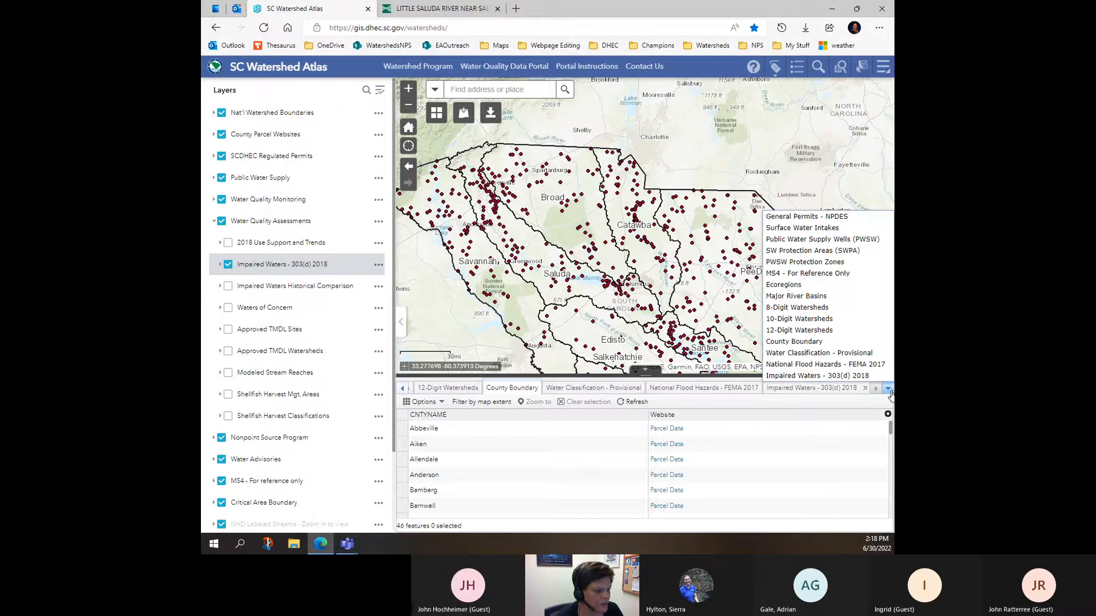
{"action": "left_click", "coordinate": [849, 463]}
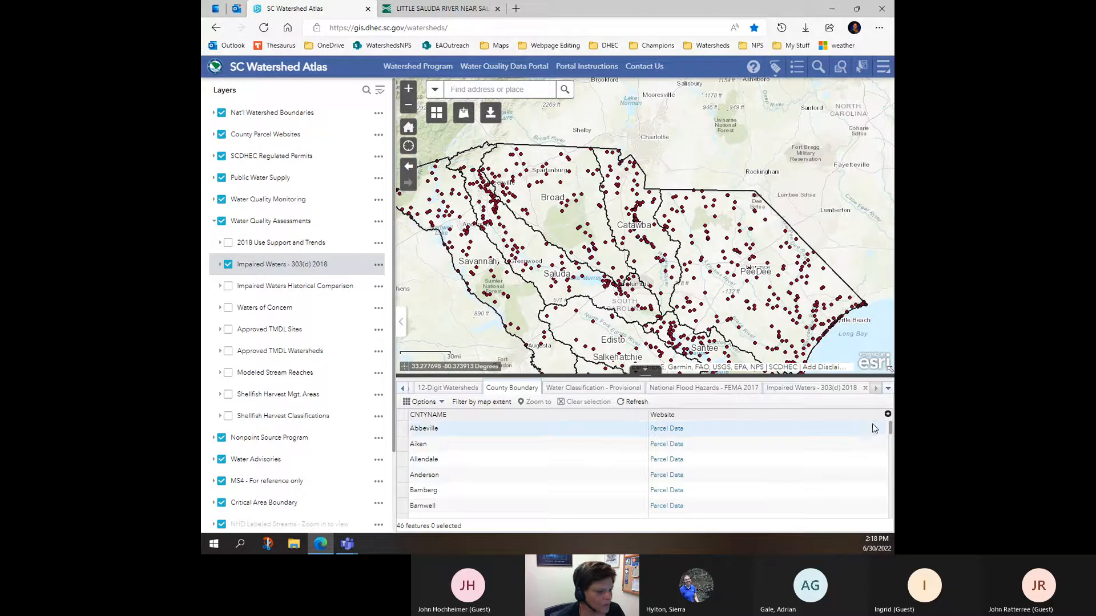
{"action": "left_click", "coordinate": [402, 389]}
{"action": "left_click", "coordinate": [402, 388]}
{"action": "left_click", "coordinate": [403, 388]}
{"action": "left_click", "coordinate": [402, 389]}
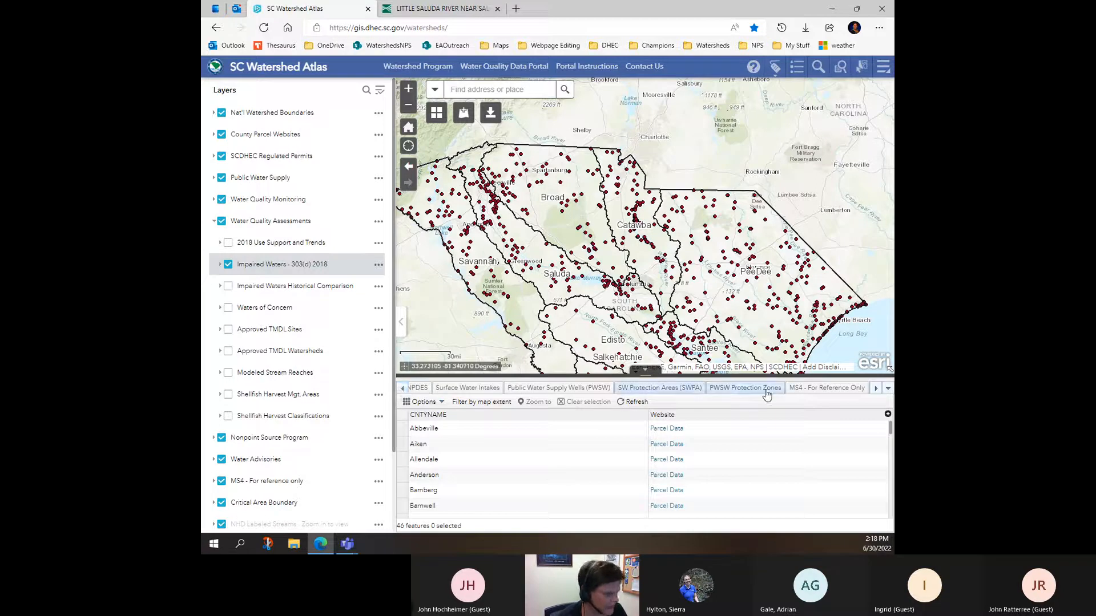
- Reopen the Impaired Waters - 303(d) 2018 attribute table and sort its records by basin in ascending order
{"action": "left_click", "coordinate": [377, 267]}
{"action": "left_click", "coordinate": [342, 311]}
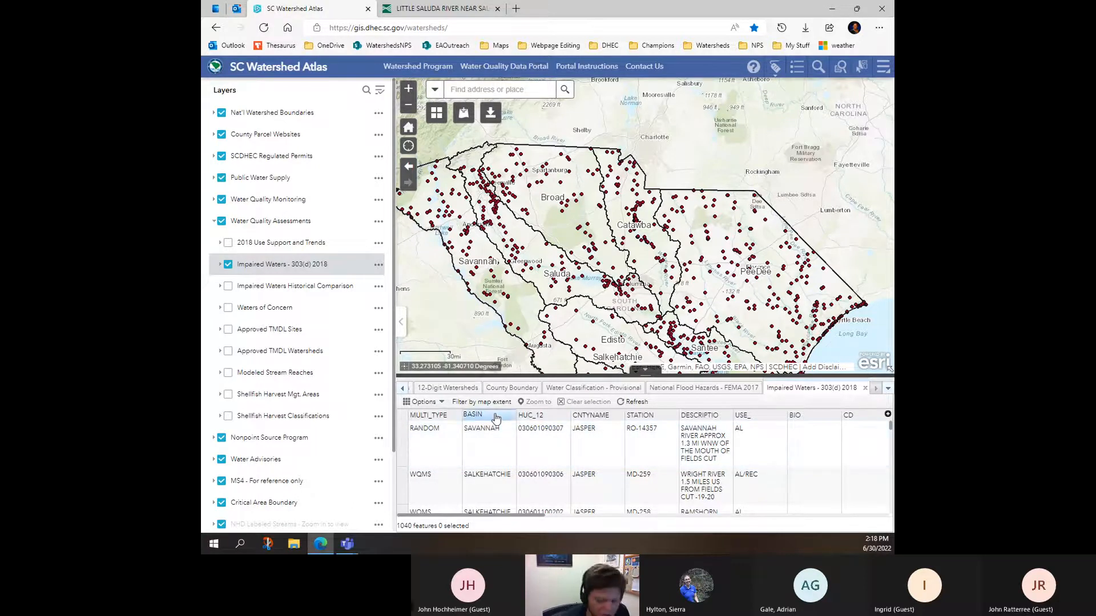
{"action": "scroll", "coordinate": [498, 440], "scroll_direction": "down", "scroll_amount": 2}
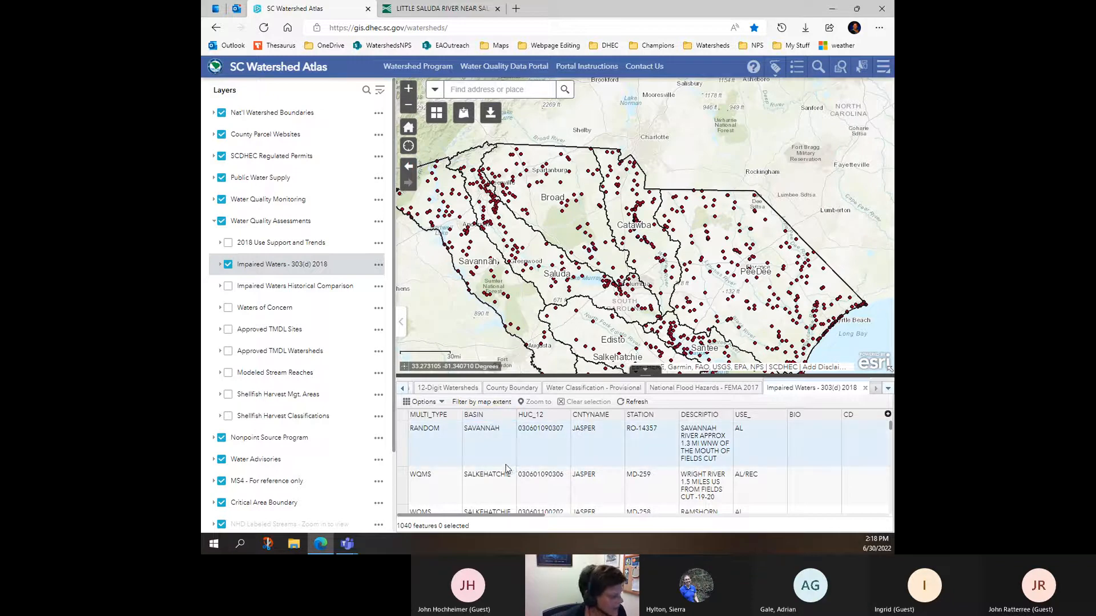
{"action": "scroll", "coordinate": [500, 450], "scroll_direction": "down", "scroll_amount": 4}
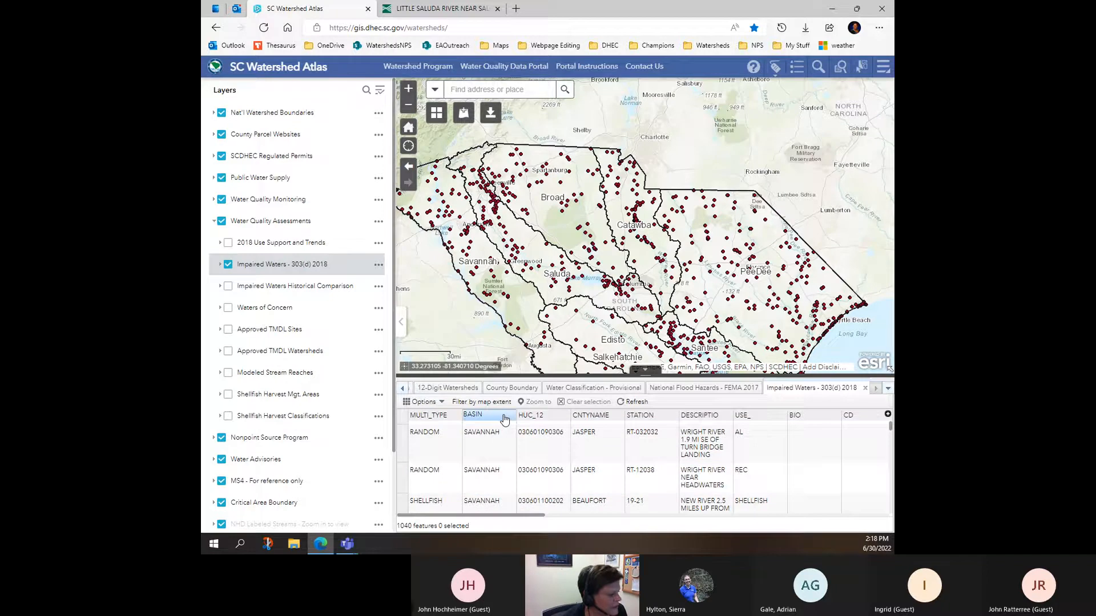
{"action": "left_click", "coordinate": [504, 419]}
{"action": "left_click", "coordinate": [510, 424]}
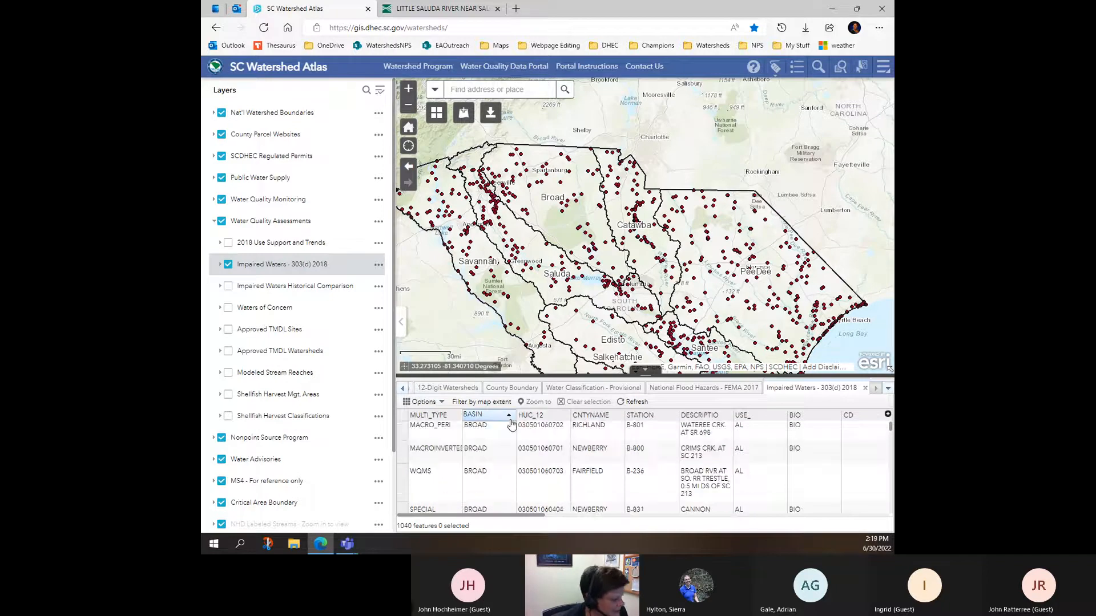
- Sort the Impaired Waters - 303(d) 2018 records by BASIN in descending order
{"action": "left_click", "coordinate": [507, 419]}
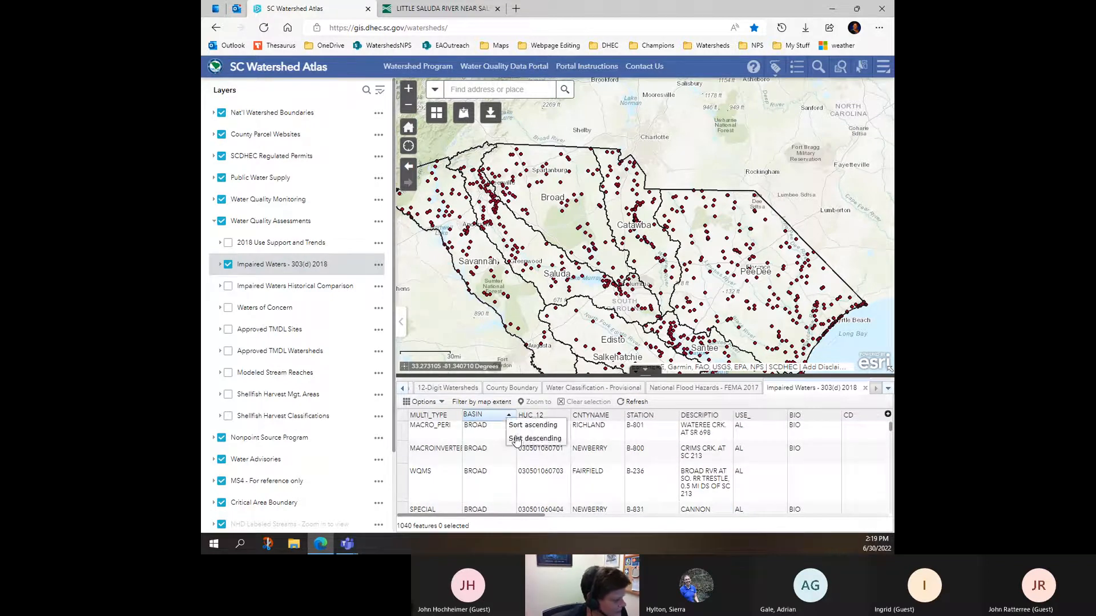
{"action": "left_click", "coordinate": [517, 439]}
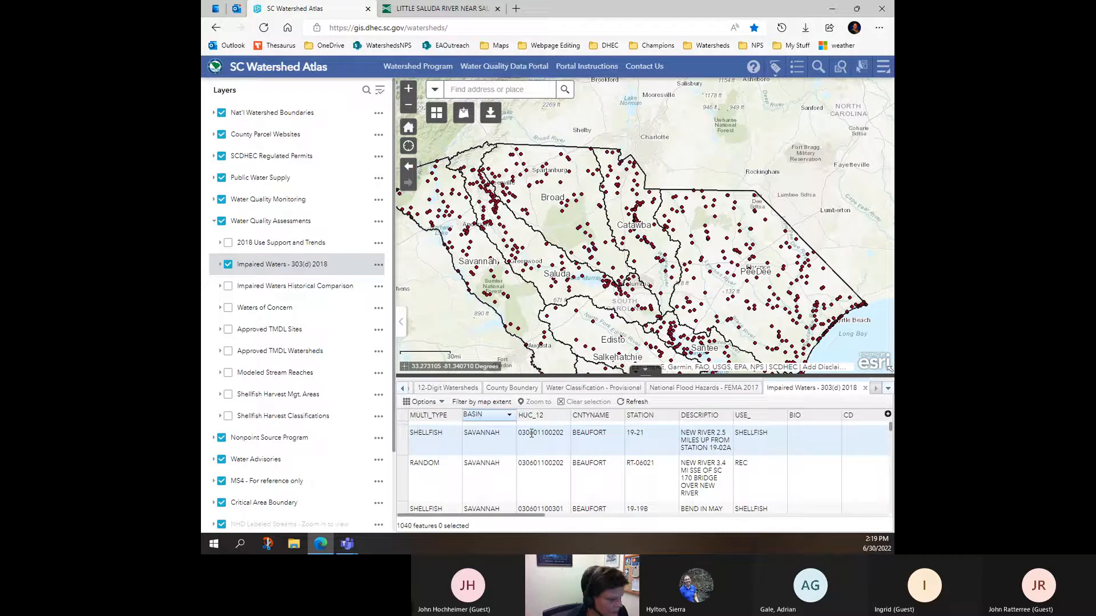
- Hide the CNTYNAME and MULTI_TYPE columns in the Impaired Waters - 303(d) 2018 attribute table
{"action": "left_click", "coordinate": [888, 414]}
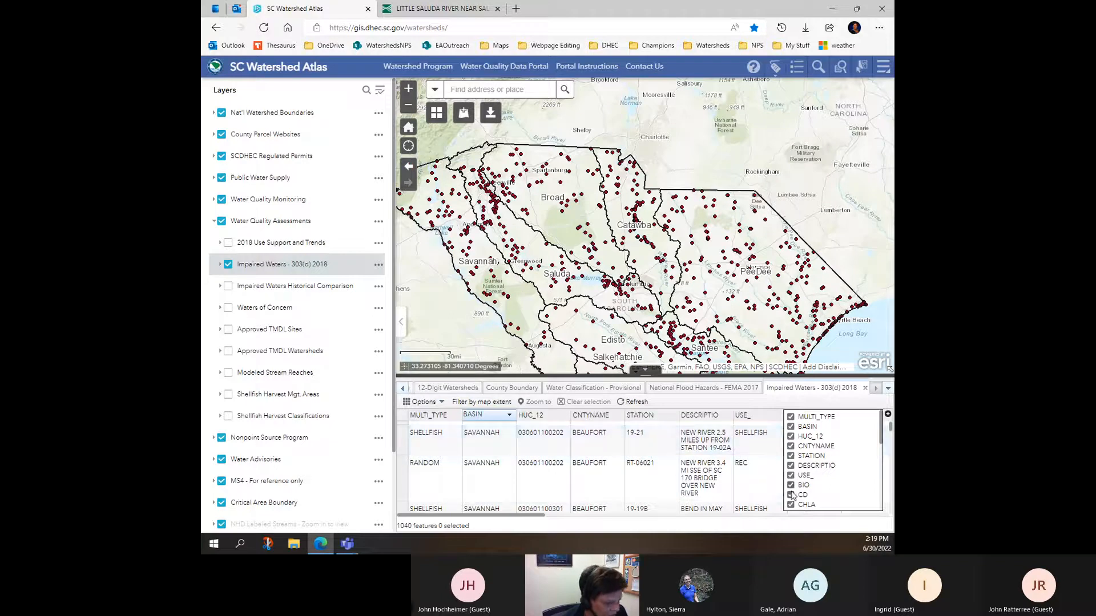
{"action": "left_click", "coordinate": [791, 447]}
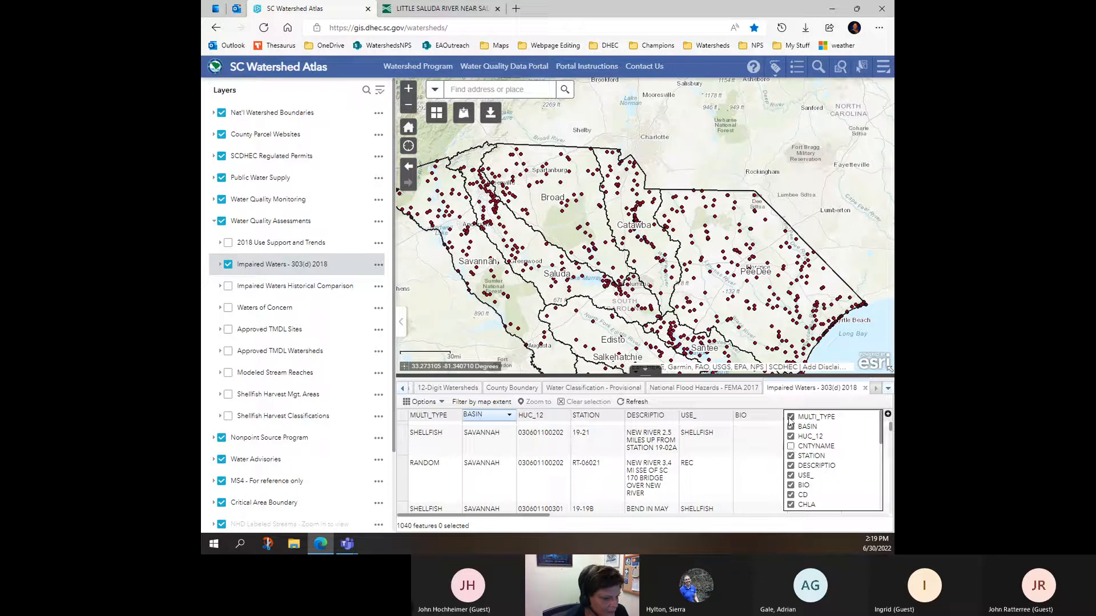
{"action": "left_click", "coordinate": [791, 417]}
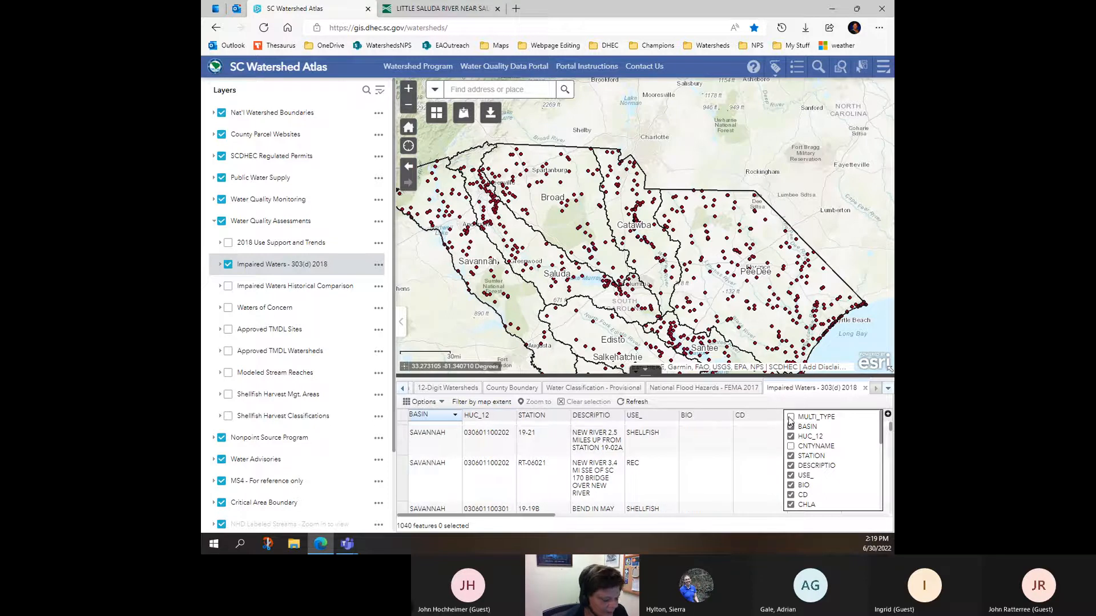
{"action": "left_click", "coordinate": [829, 402]}
{"action": "left_click_drag", "start_coordinate": [532, 515], "coordinate": [498, 502]}
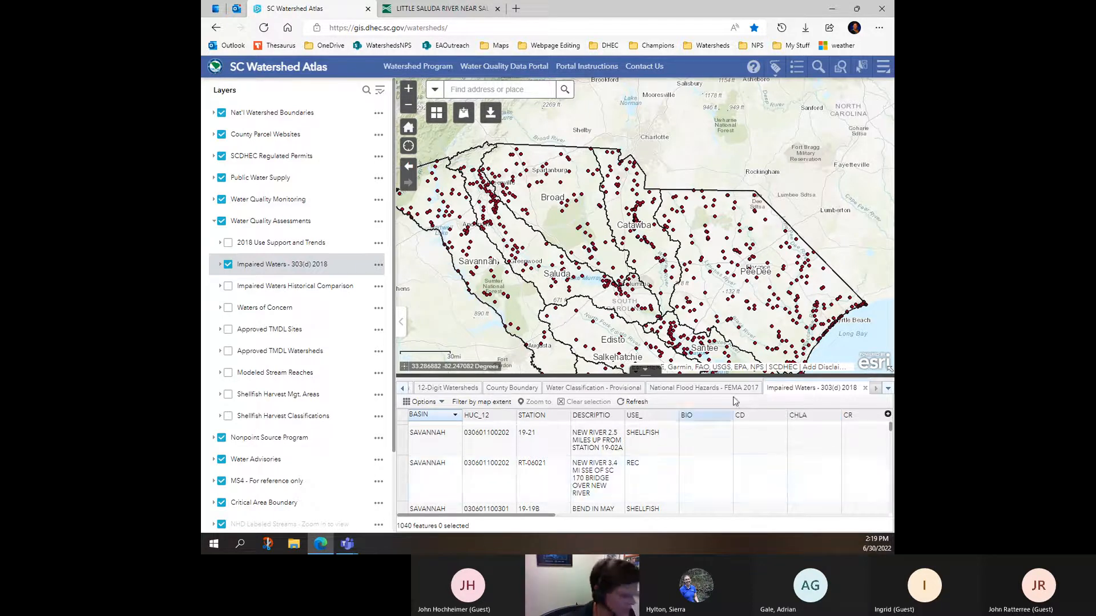
- Show the CNTYNAME and MULTI_TYPE columns again in the Impaired Waters - 303(d) 2018 table
{"action": "left_click", "coordinate": [422, 402]}
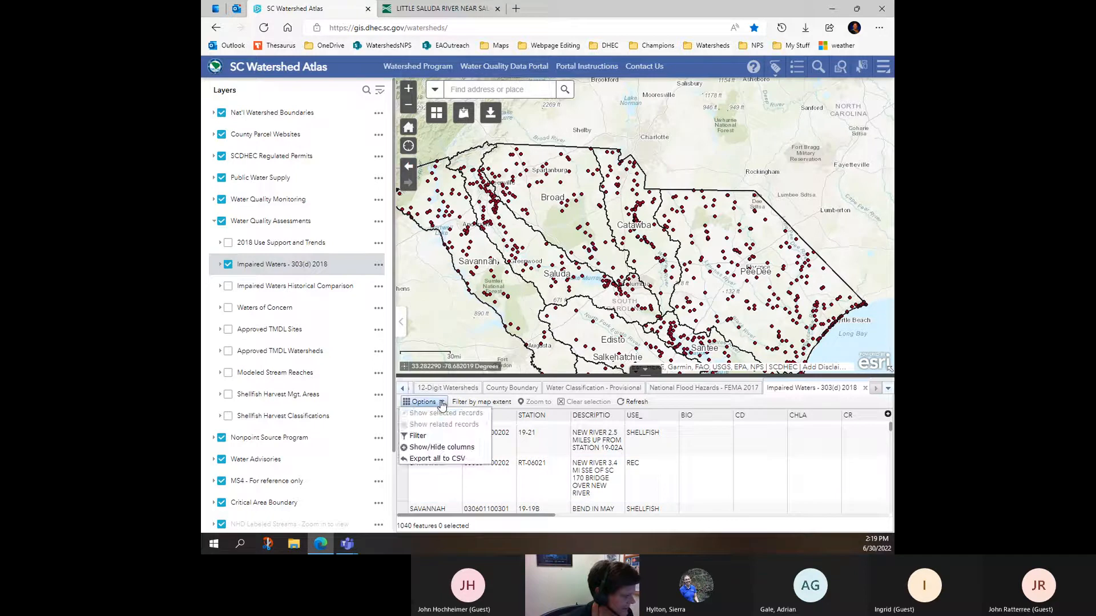
{"action": "left_click", "coordinate": [440, 448]}
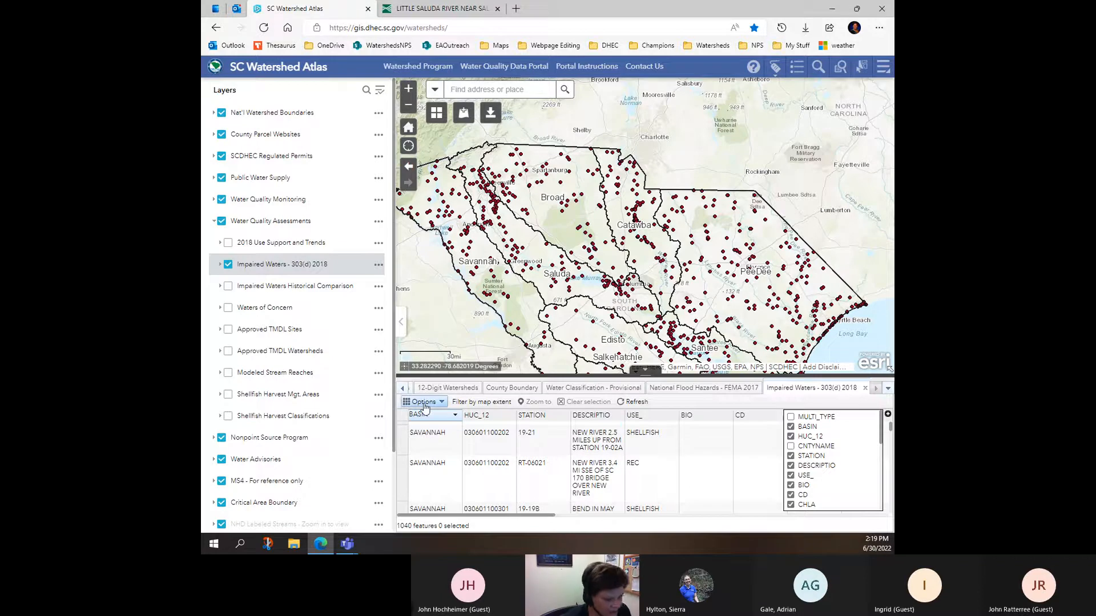
{"action": "left_click", "coordinate": [790, 446]}
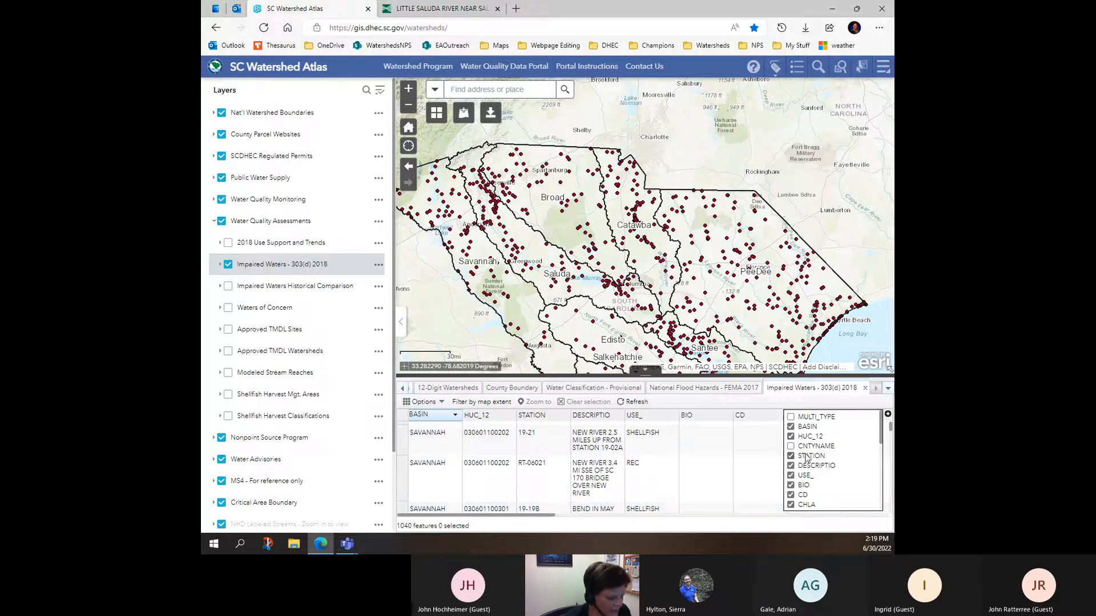
{"action": "left_click", "coordinate": [791, 417]}
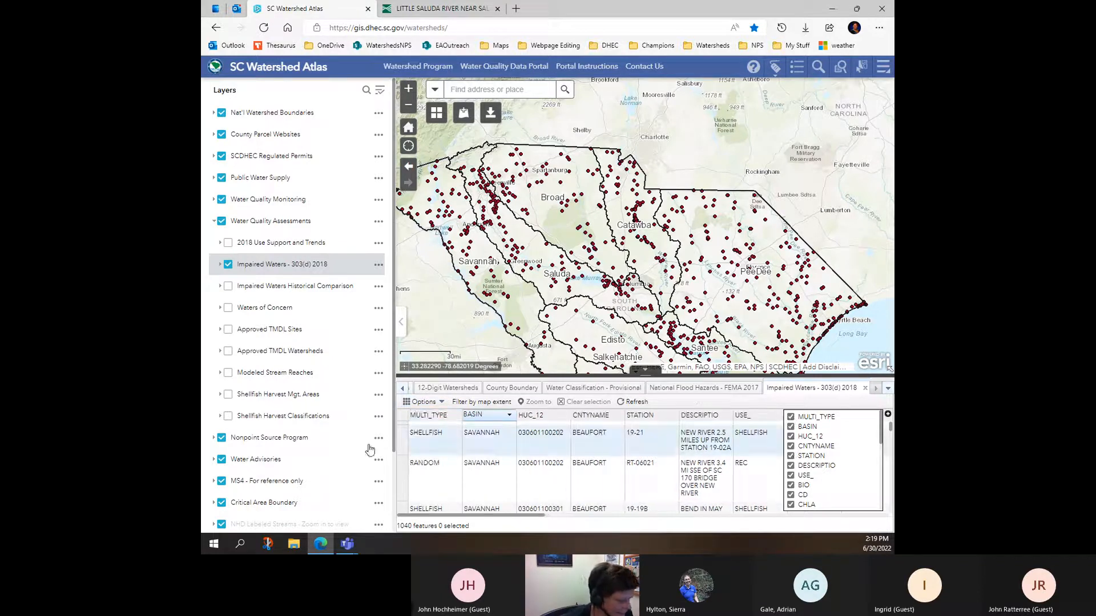
{"action": "left_click", "coordinate": [798, 401]}
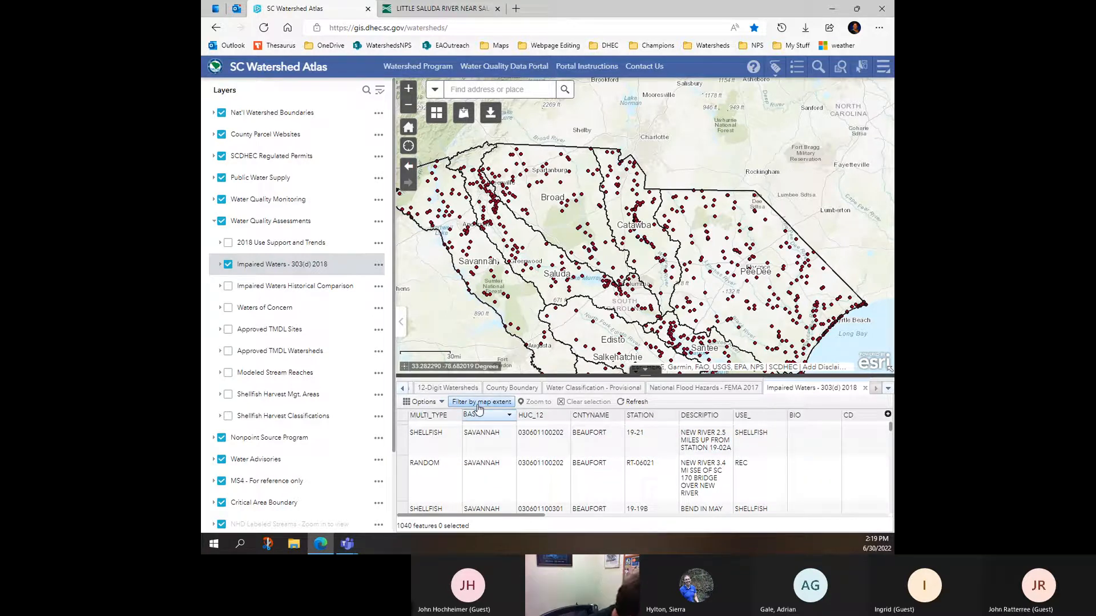
- Export all records of the Impaired Waters - 303(d) 2018 table to a CSV file
{"action": "left_click", "coordinate": [424, 402]}
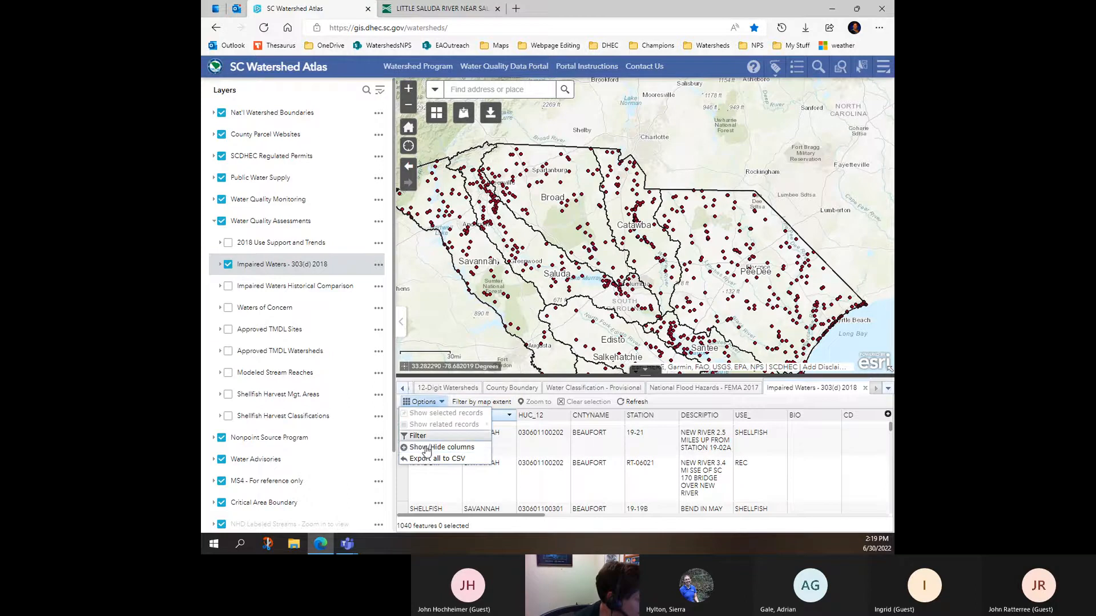
{"action": "left_click", "coordinate": [427, 460]}
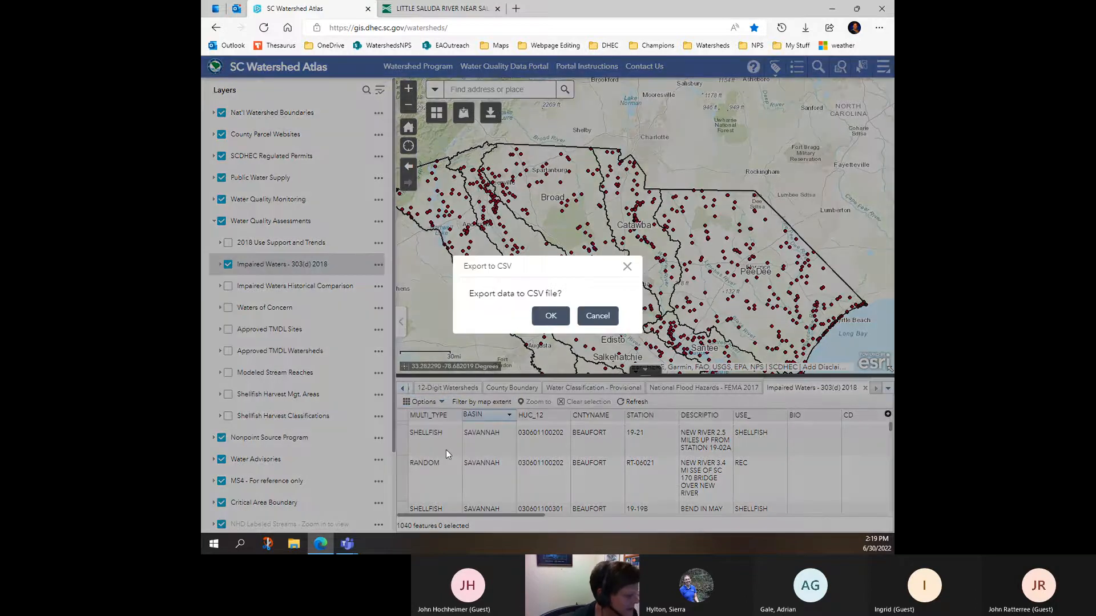
{"action": "left_click", "coordinate": [550, 317]}
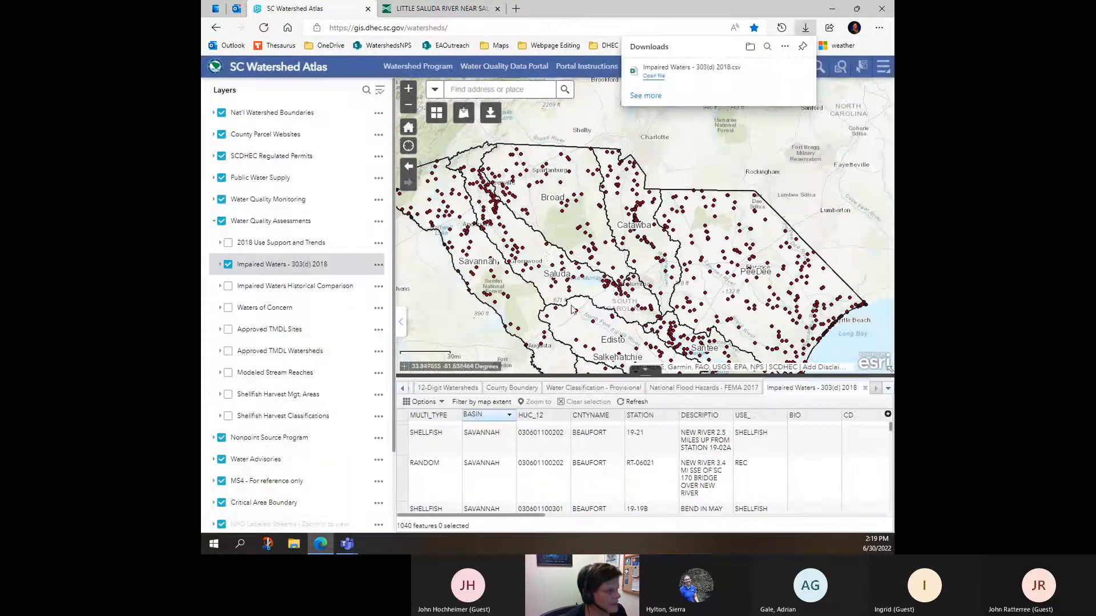
- Open the downloaded Impaired Waters - 303(d) 2018.csv in Excel and dismiss the data loss notice
{"action": "left_click", "coordinate": [653, 77]}
{"action": "left_click_drag", "start_coordinate": [890, 67], "coordinate": [508, 66]}
{"action": "left_click", "coordinate": [711, 70]}
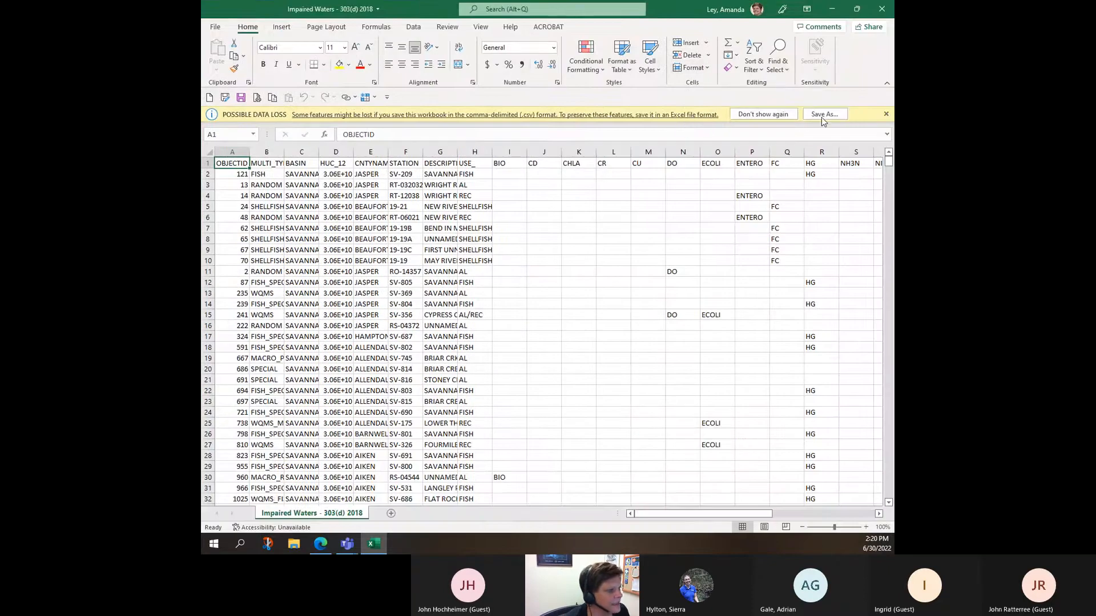
{"action": "left_click", "coordinate": [885, 115]}
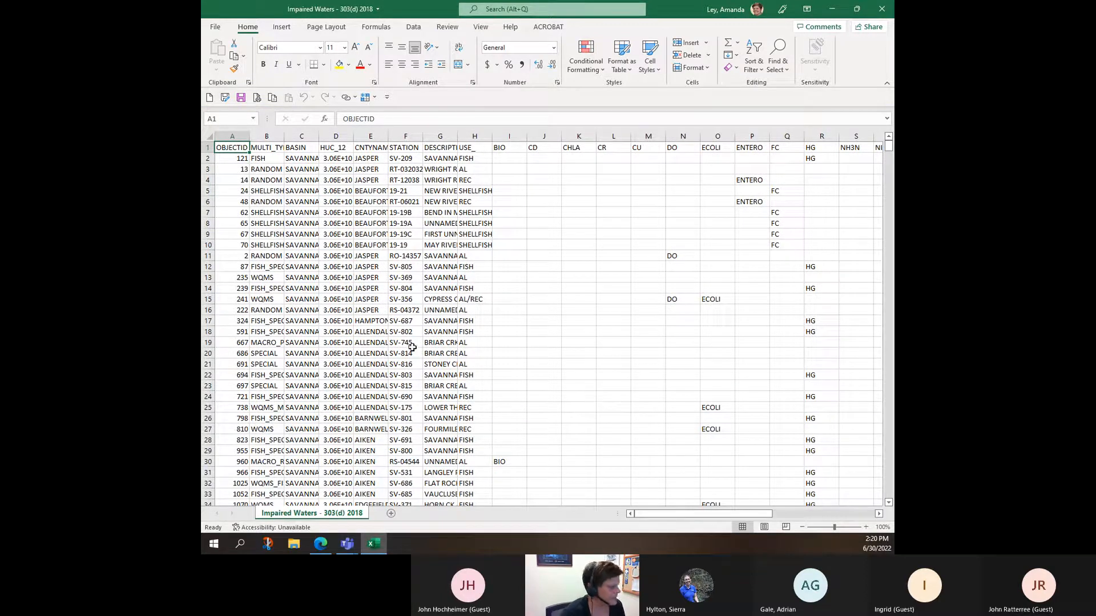
- Look through the exported impaired waters records, then close Excel and return to the SC Watershed Atlas
{"action": "scroll", "coordinate": [489, 364], "scroll_direction": "down", "scroll_amount": 4}
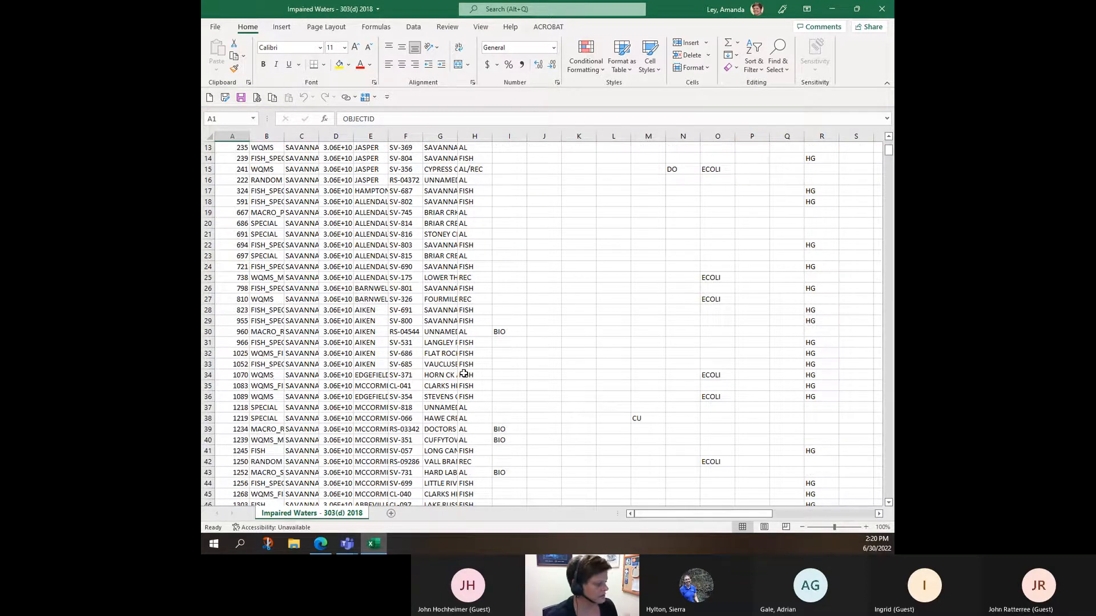
{"action": "scroll", "coordinate": [488, 368], "scroll_direction": "down", "scroll_amount": 6}
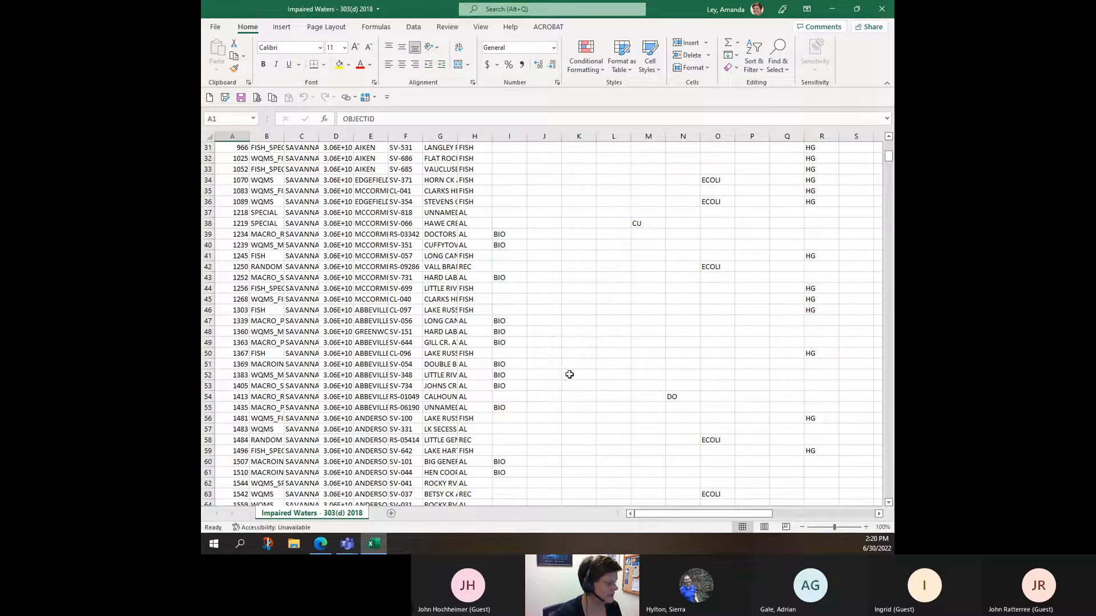
{"action": "scroll", "coordinate": [539, 350], "scroll_direction": "down", "scroll_amount": 1}
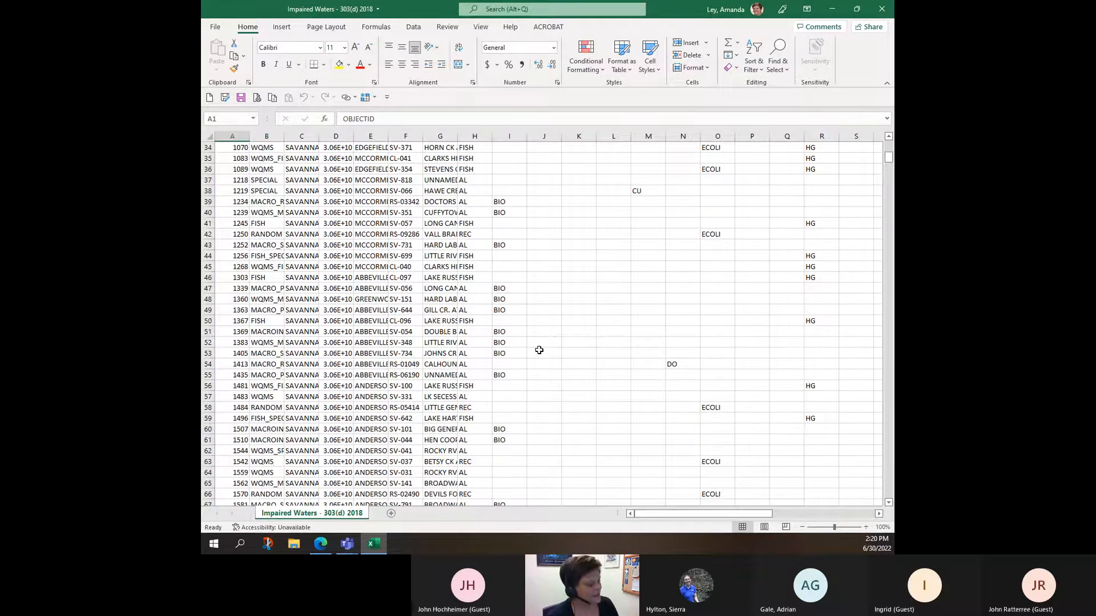
{"action": "left_click", "coordinate": [881, 10]}
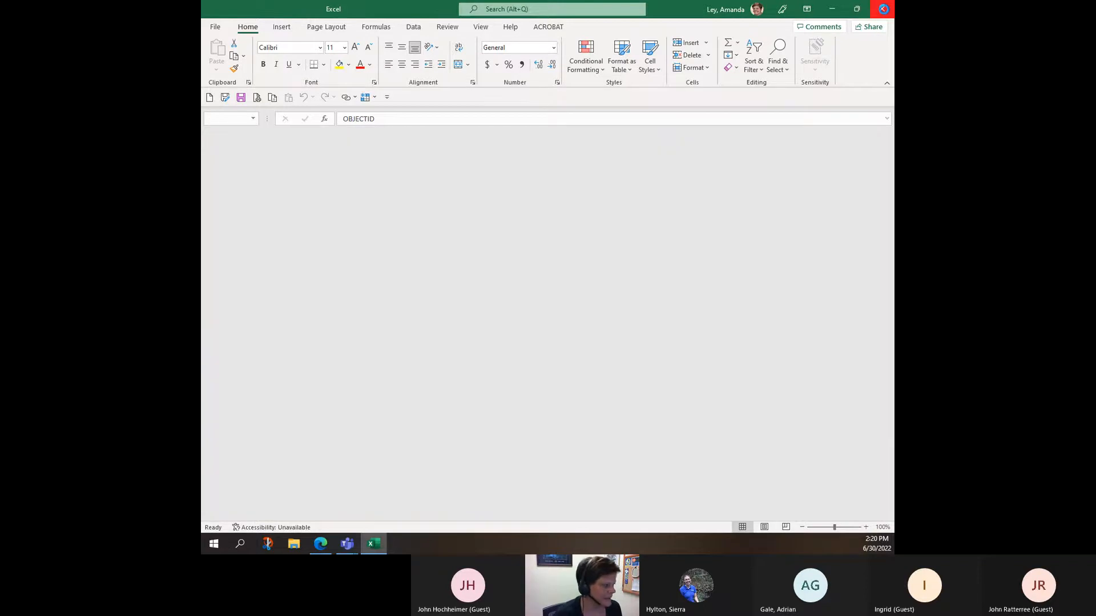
{"action": "left_click", "coordinate": [883, 8]}
{"action": "left_click", "coordinate": [607, 11]}
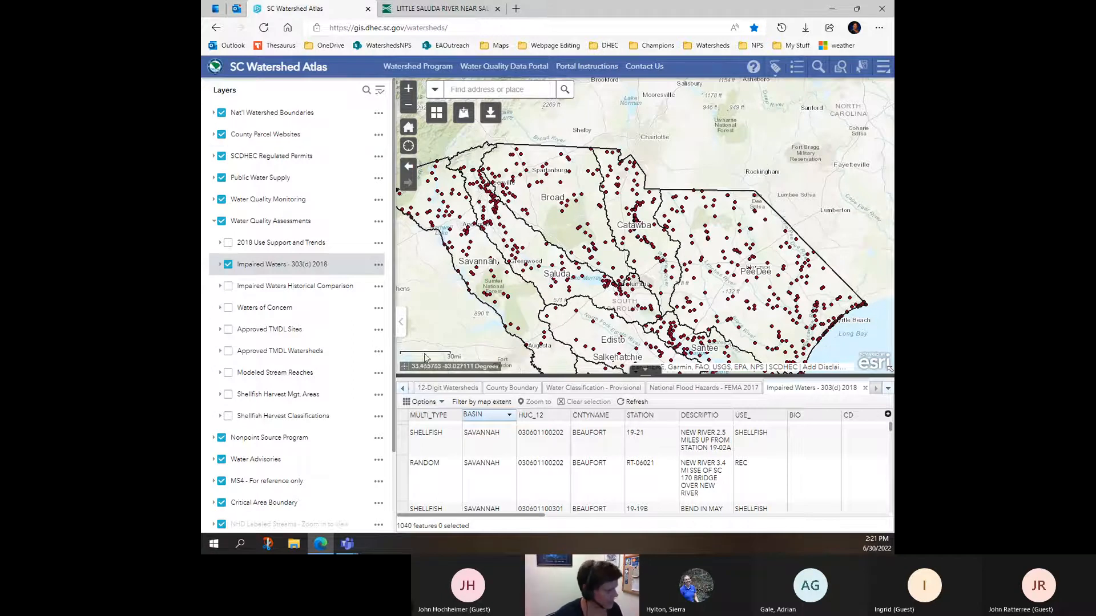
- Start a filter on the Impaired Waters - 303(d) 2018 table and add an expression on the IMPAIRMENT (String) field
{"action": "left_click", "coordinate": [440, 407]}
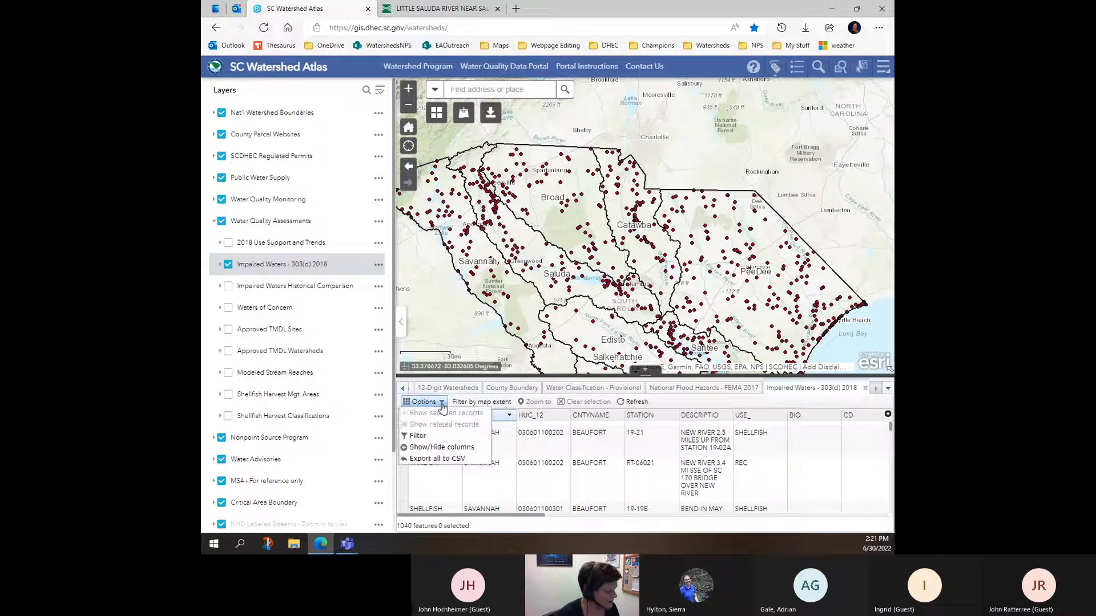
{"action": "left_click", "coordinate": [417, 436]}
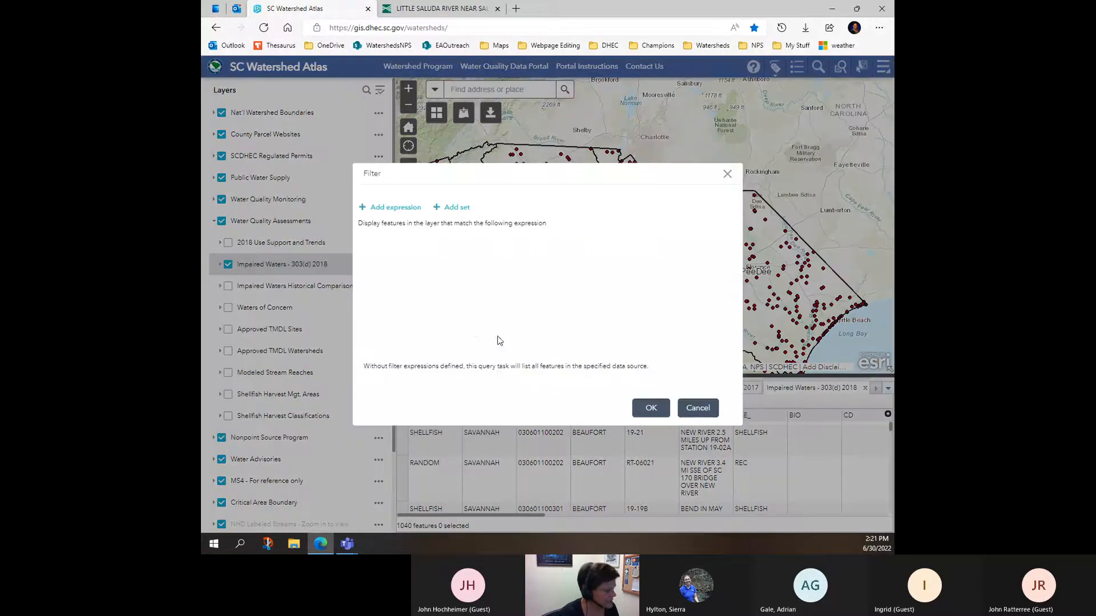
{"action": "left_click", "coordinate": [407, 209]}
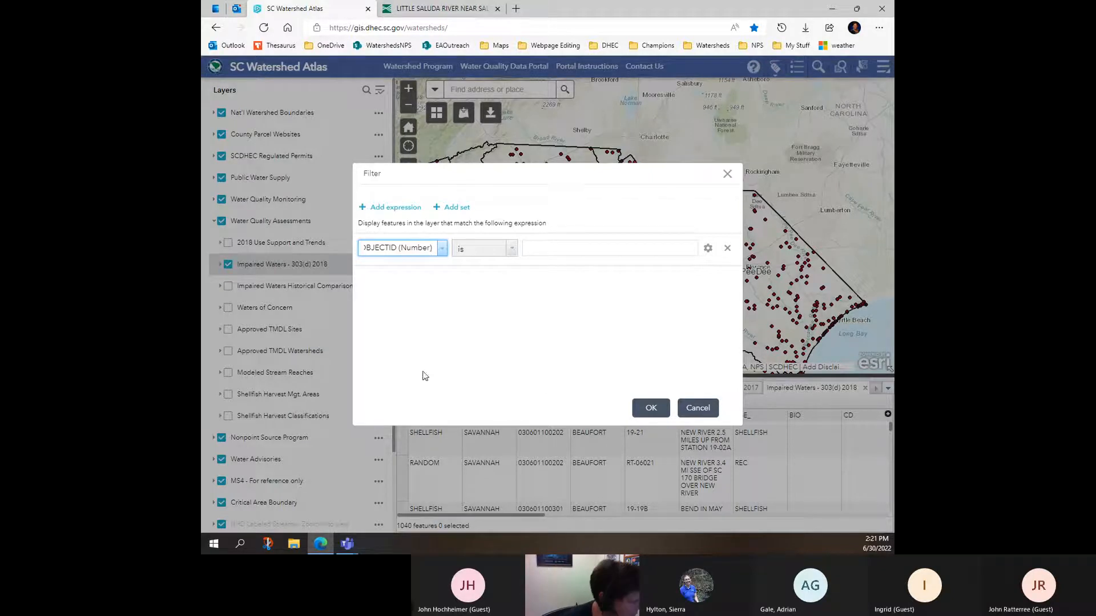
{"action": "left_click", "coordinate": [442, 249]}
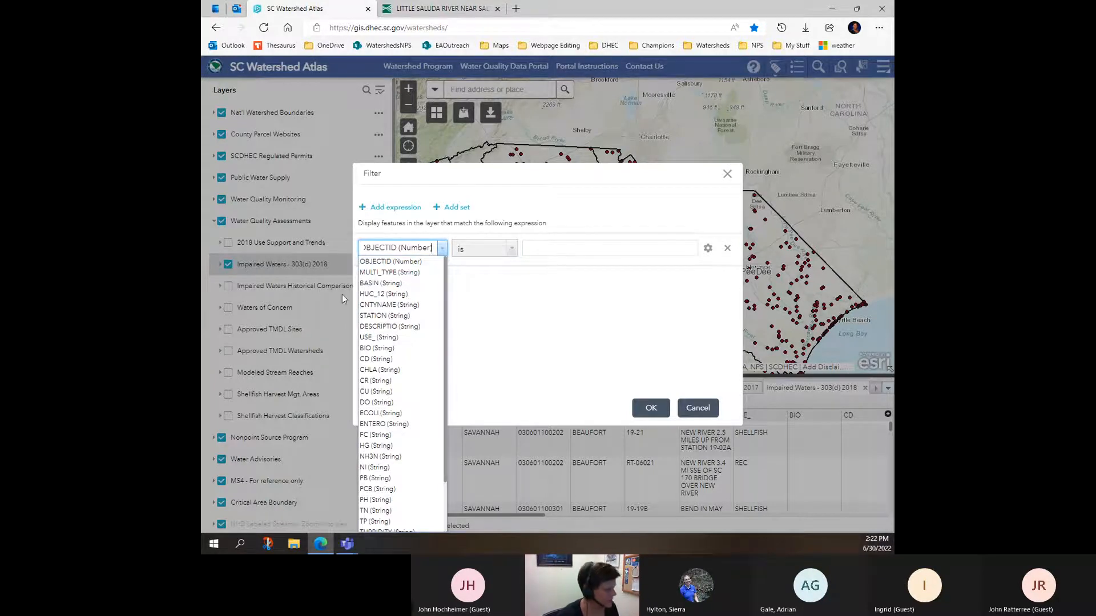
{"action": "scroll", "coordinate": [379, 435], "scroll_direction": "down", "scroll_amount": 2}
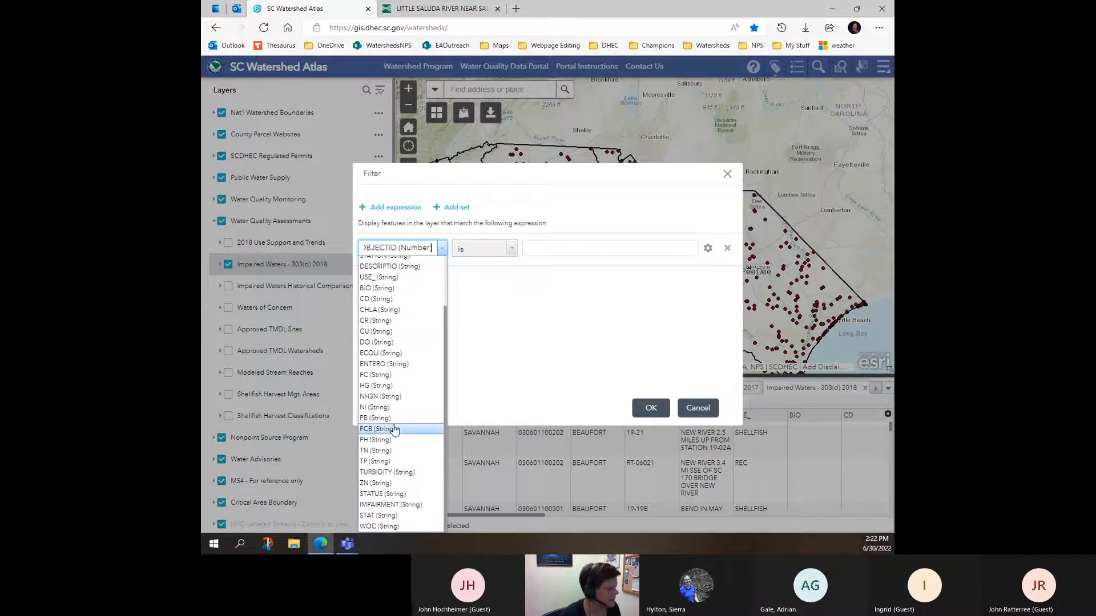
{"action": "left_click", "coordinate": [396, 505]}
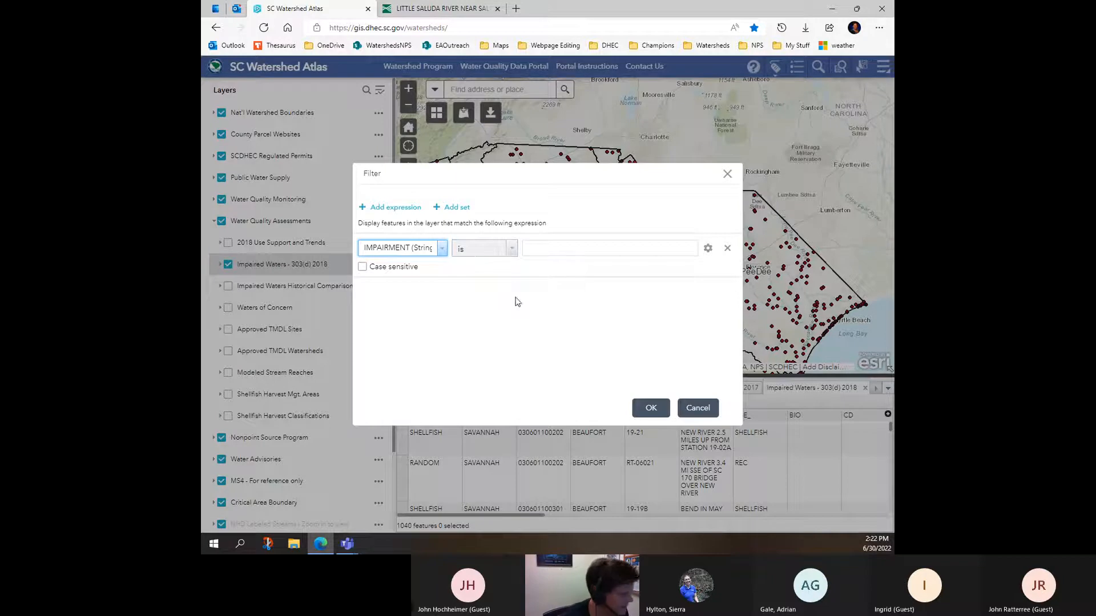
- Keep the input type as Value, set the IMPAIRMENT expression to BIOLOGICAL, and apply the filter
{"action": "left_click", "coordinate": [708, 247]}
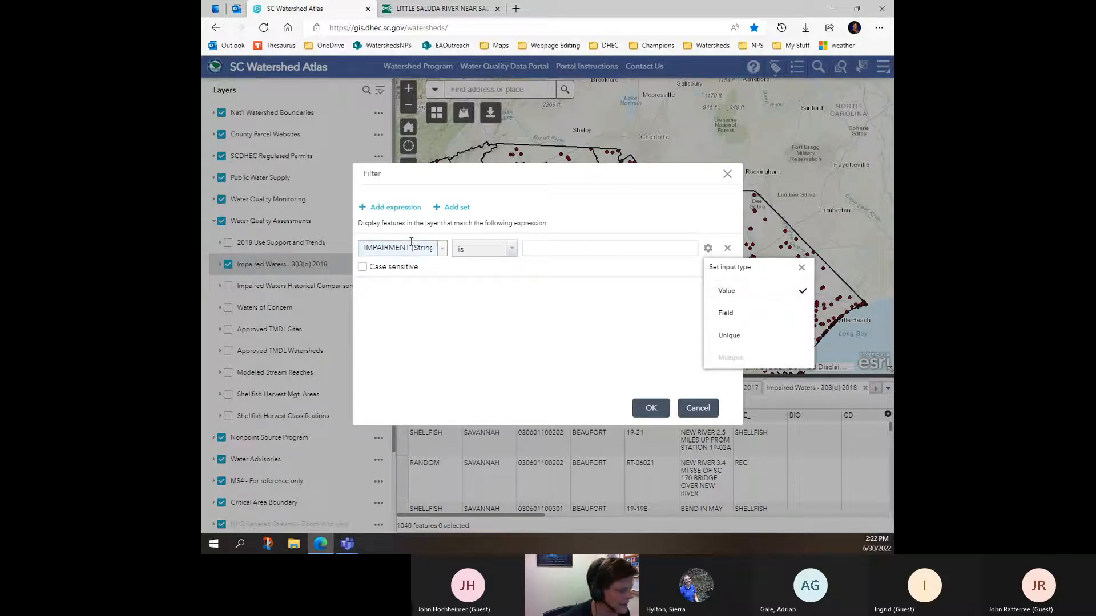
{"action": "left_click", "coordinate": [720, 291]}
{"action": "left_click", "coordinate": [603, 247]}
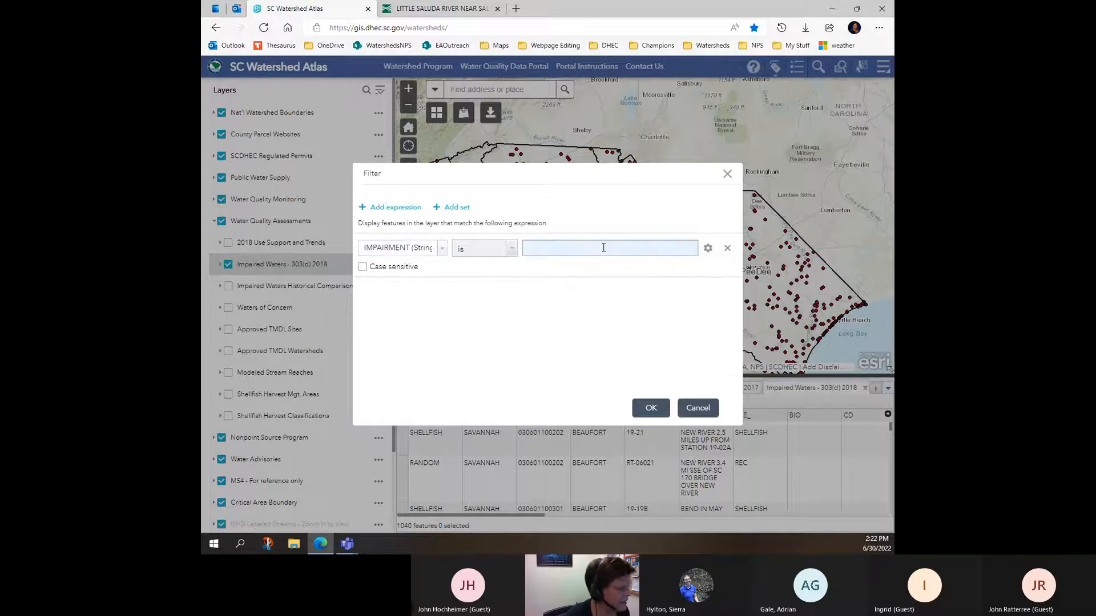
{"action": "left_click", "coordinate": [604, 247]}
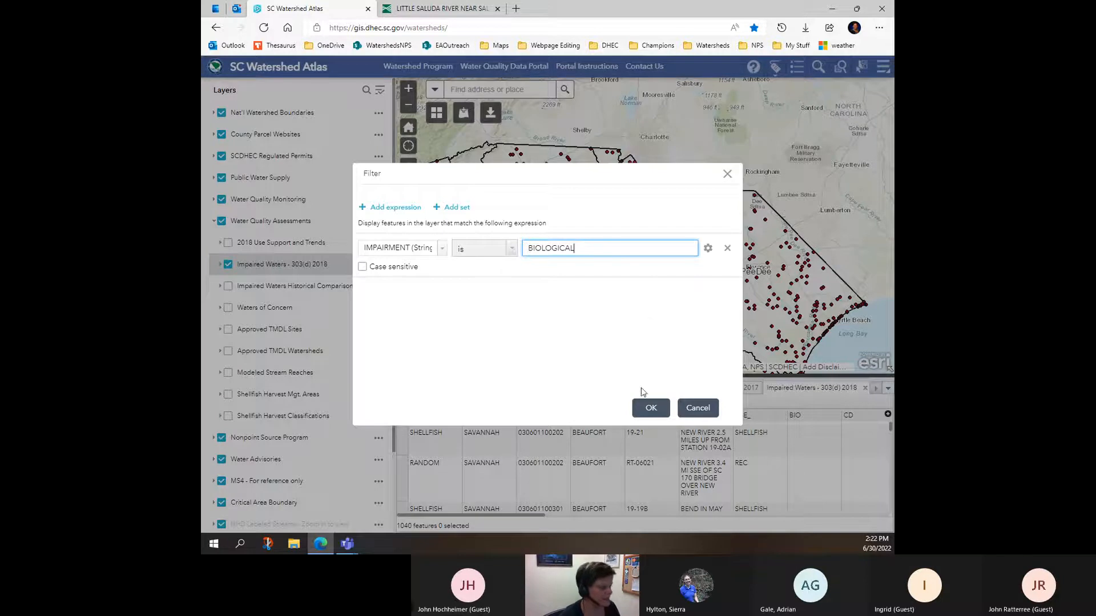
{"action": "left_click", "coordinate": [647, 413]}
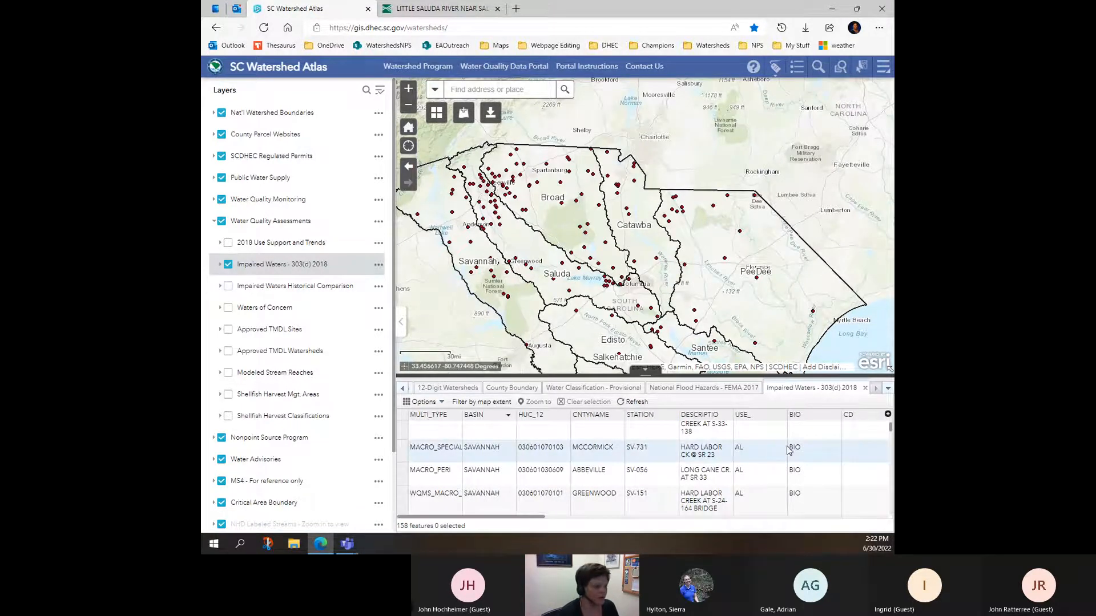
- Check the IMPAIRMENT column throughout the filtered Impaired Waters - 303(d) 2018 records
{"action": "left_click_drag", "start_coordinate": [532, 516], "coordinate": [864, 496]}
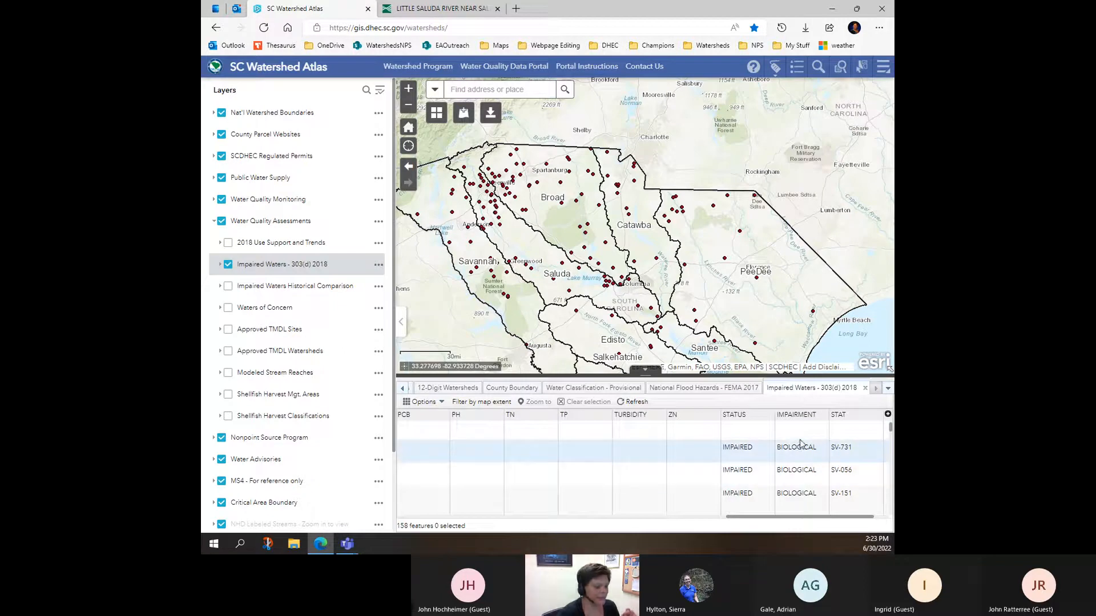
{"action": "scroll", "coordinate": [803, 451], "scroll_direction": "down", "scroll_amount": 3}
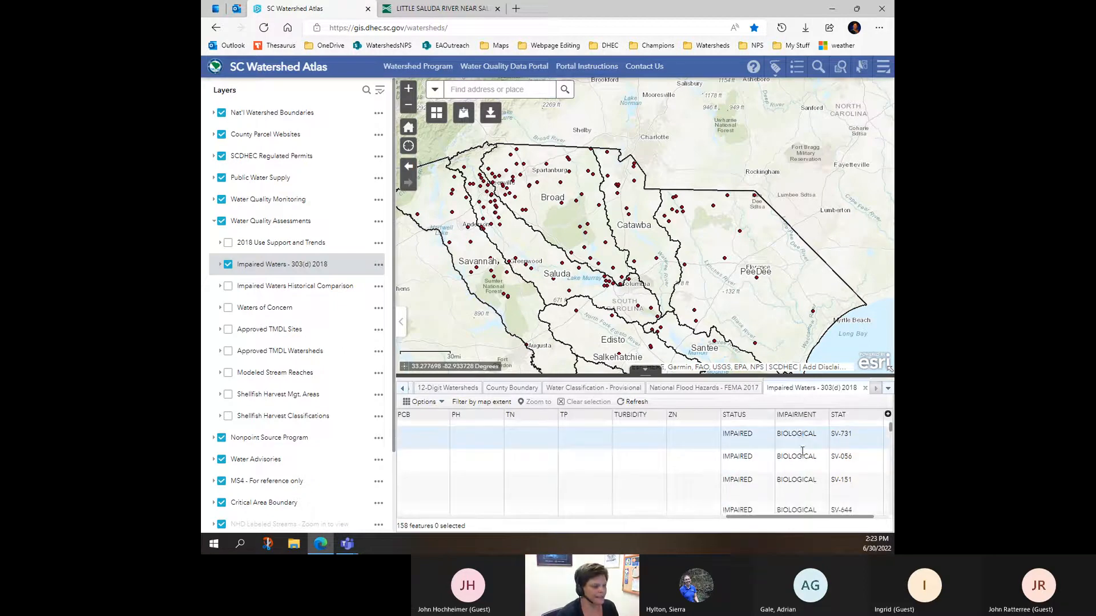
{"action": "scroll", "coordinate": [800, 472], "scroll_direction": "down", "scroll_amount": 5}
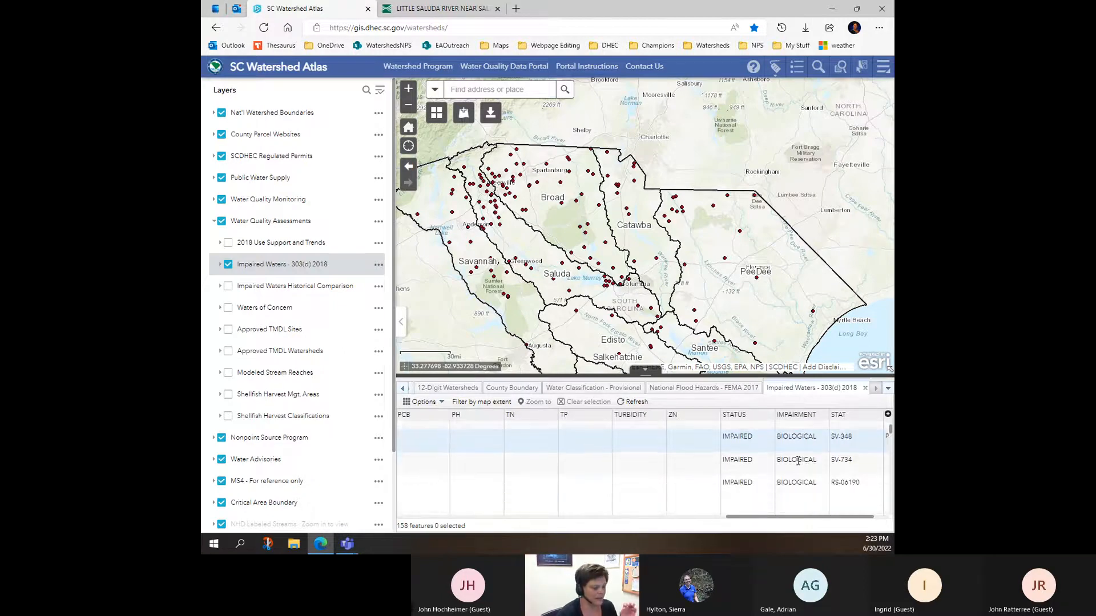
{"action": "scroll", "coordinate": [805, 492], "scroll_direction": "down", "scroll_amount": 3}
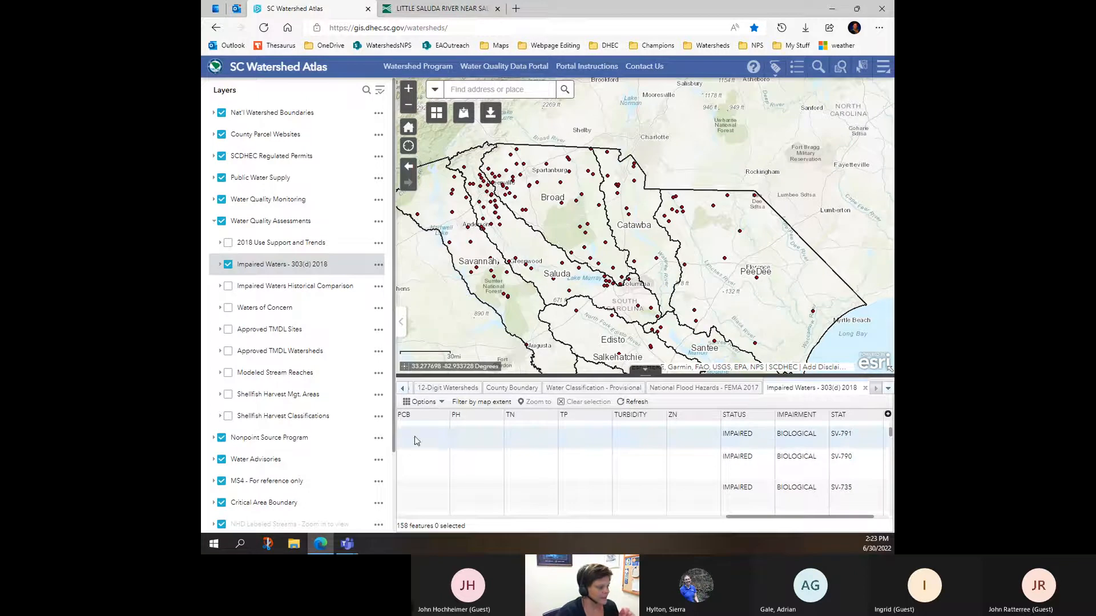
- Reopen the Impaired Waters - 303(d) 2018 table's filter and set the IMPAIRMENT expression's input type to Unique
{"action": "left_click", "coordinate": [424, 402]}
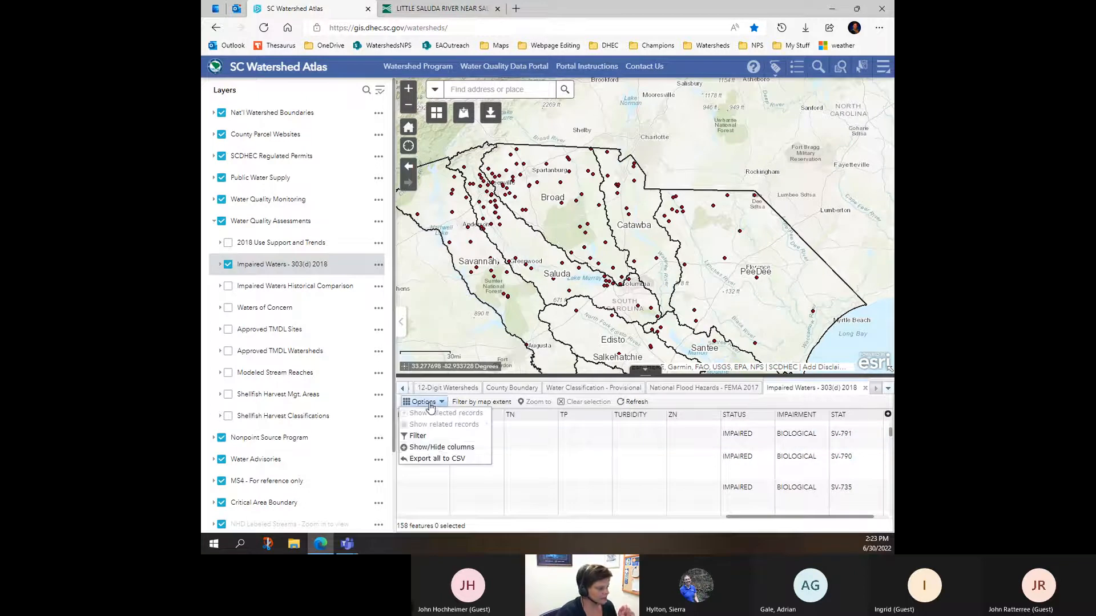
{"action": "left_click", "coordinate": [432, 437]}
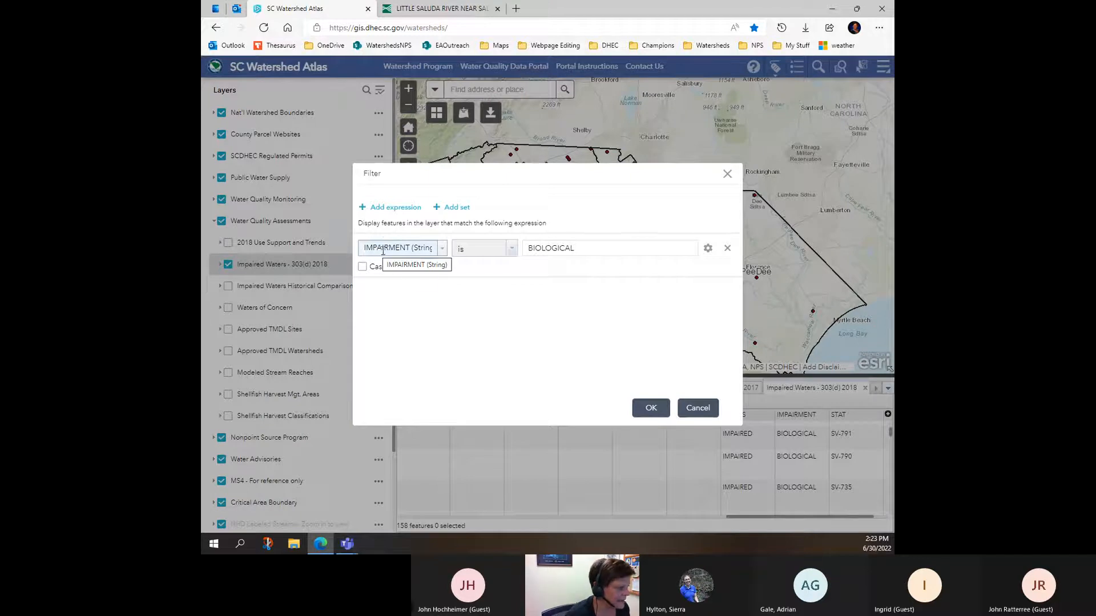
{"action": "left_click", "coordinate": [708, 248]}
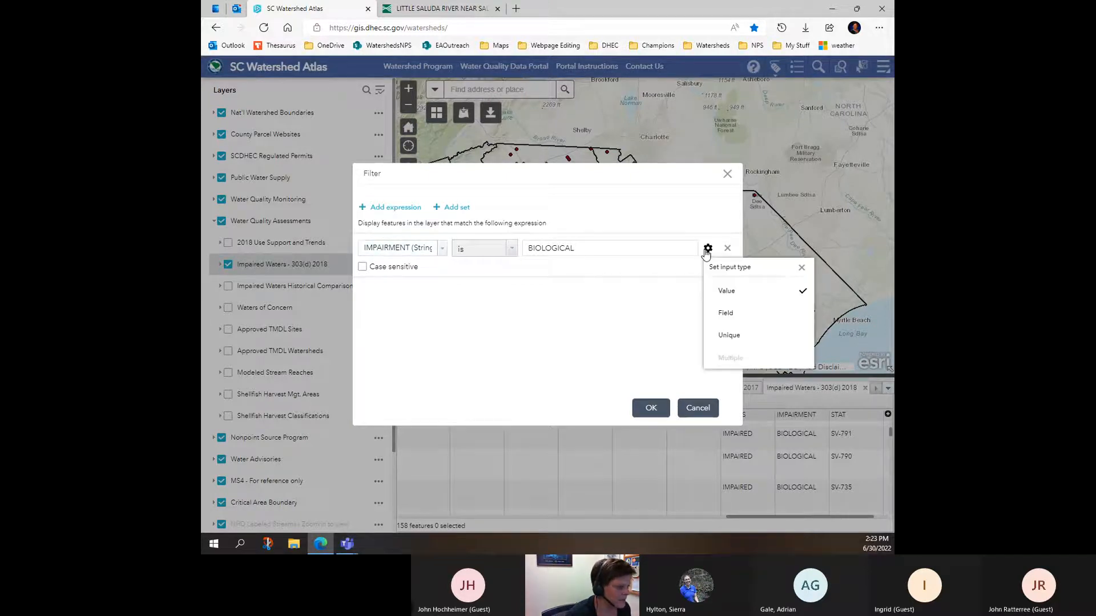
{"action": "left_click", "coordinate": [716, 340]}
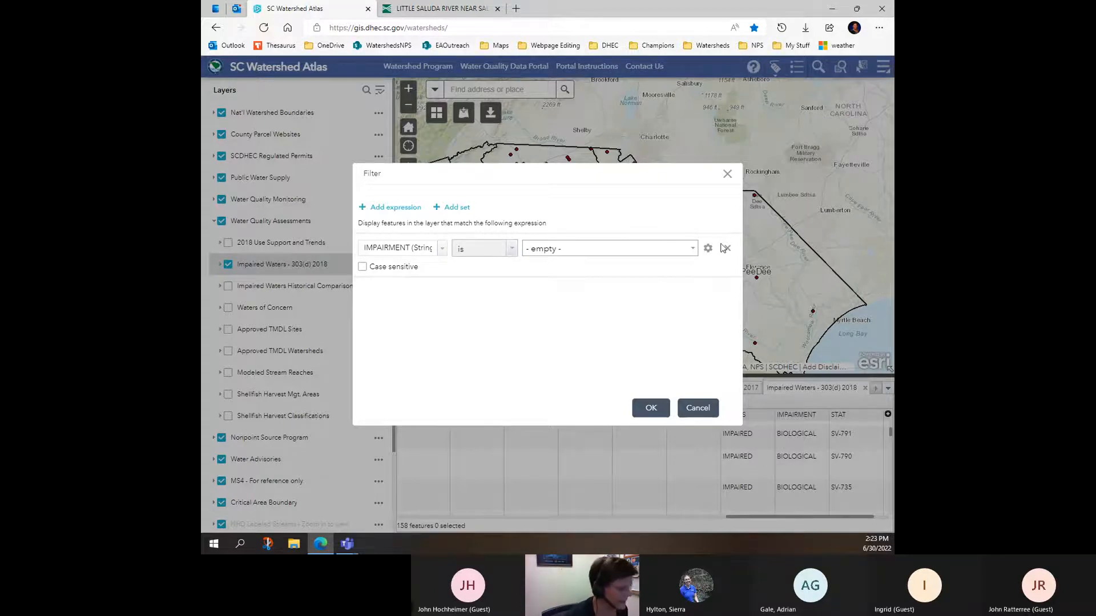
- Browse the unique IMPAIRMENT values, choose BIOLOGICAL, E_COLI, and apply the filter
{"action": "left_click", "coordinate": [692, 248]}
{"action": "scroll", "coordinate": [562, 313], "scroll_direction": "down", "scroll_amount": 7}
{"action": "scroll", "coordinate": [582, 362], "scroll_direction": "down", "scroll_amount": 3}
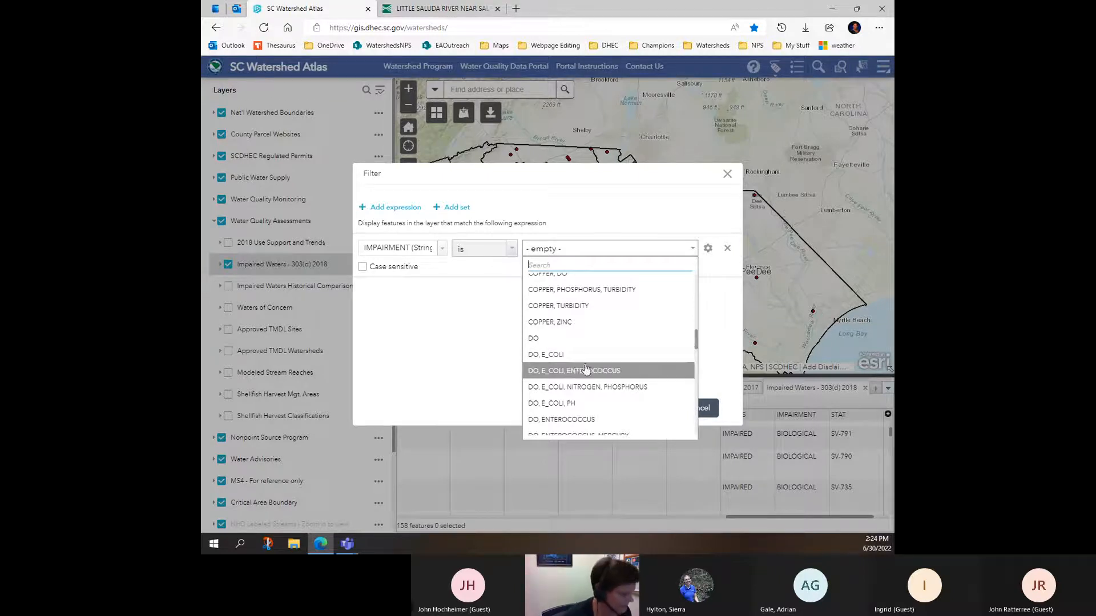
{"action": "scroll", "coordinate": [579, 370], "scroll_direction": "down", "scroll_amount": 5}
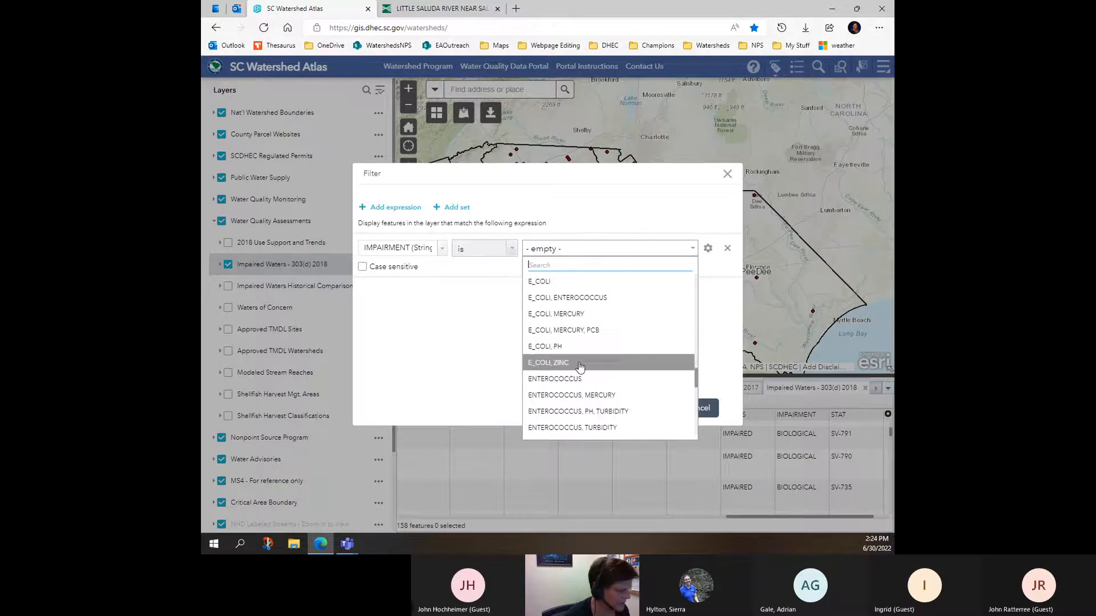
{"action": "scroll", "coordinate": [609, 365], "scroll_direction": "up", "scroll_amount": 1}
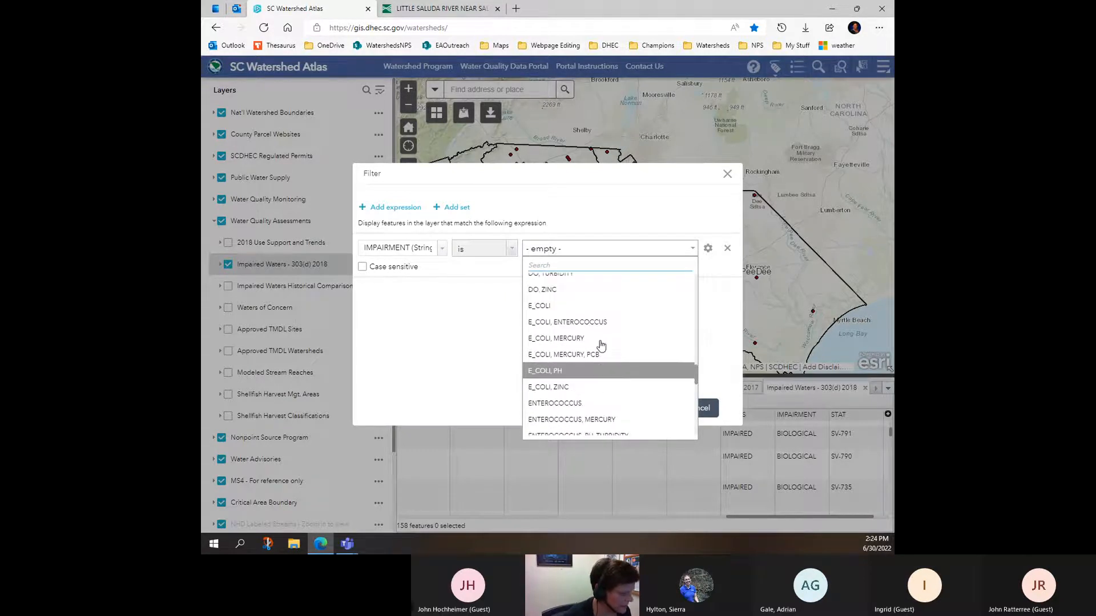
{"action": "scroll", "coordinate": [603, 367], "scroll_direction": "down", "scroll_amount": 2}
{"action": "scroll", "coordinate": [602, 366], "scroll_direction": "down", "scroll_amount": 1}
{"action": "scroll", "coordinate": [596, 354], "scroll_direction": "up", "scroll_amount": 6}
{"action": "scroll", "coordinate": [594, 349], "scroll_direction": "up", "scroll_amount": 5}
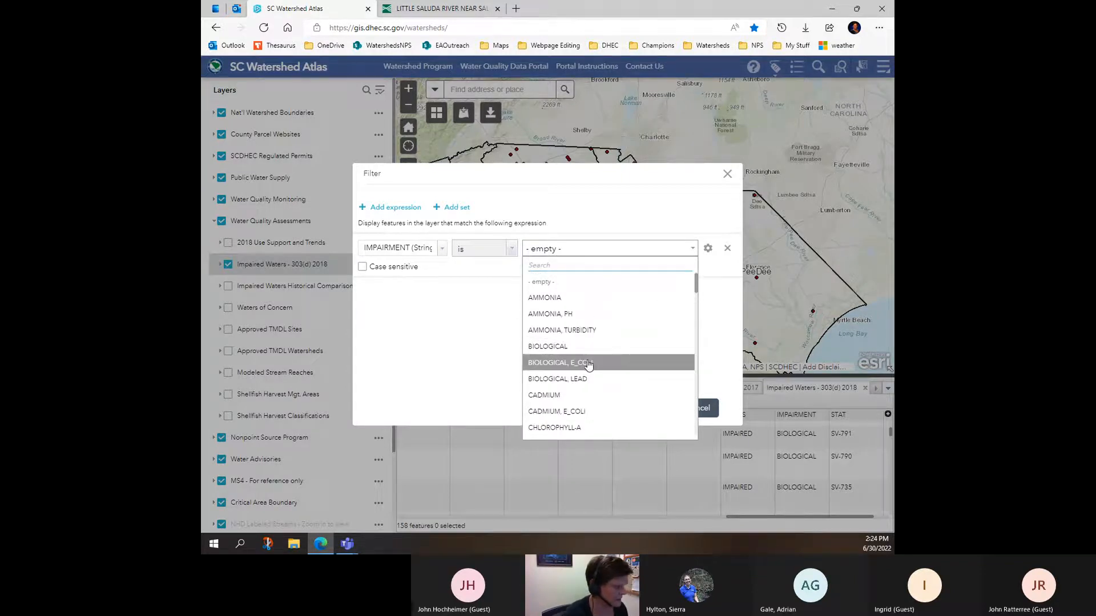
{"action": "left_click", "coordinate": [588, 364]}
{"action": "left_click_drag", "start_coordinate": [580, 171], "coordinate": [350, 117]}
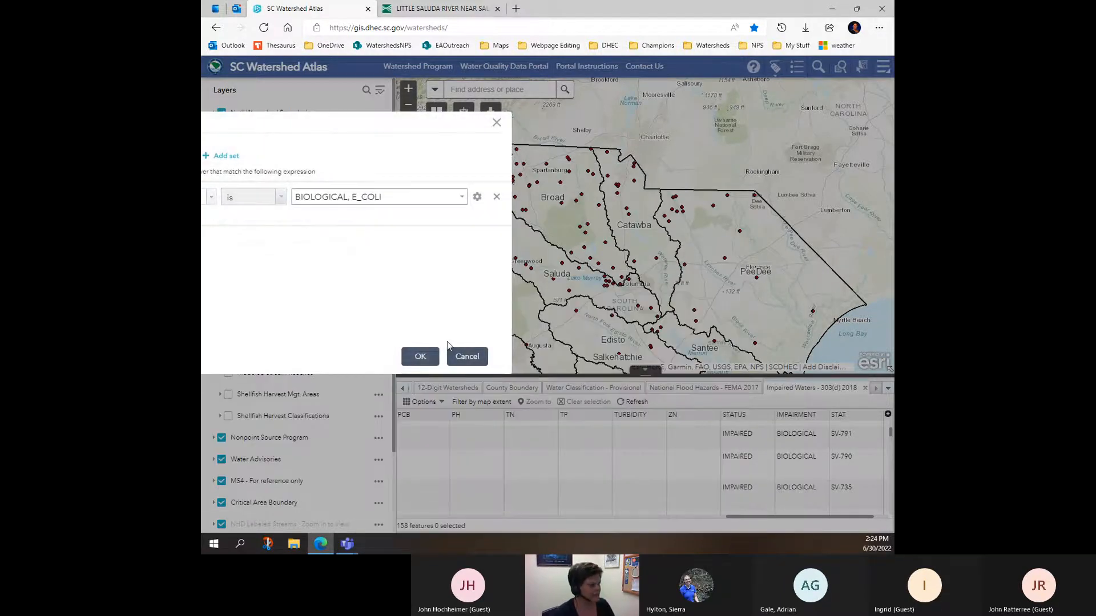
{"action": "left_click", "coordinate": [422, 357]}
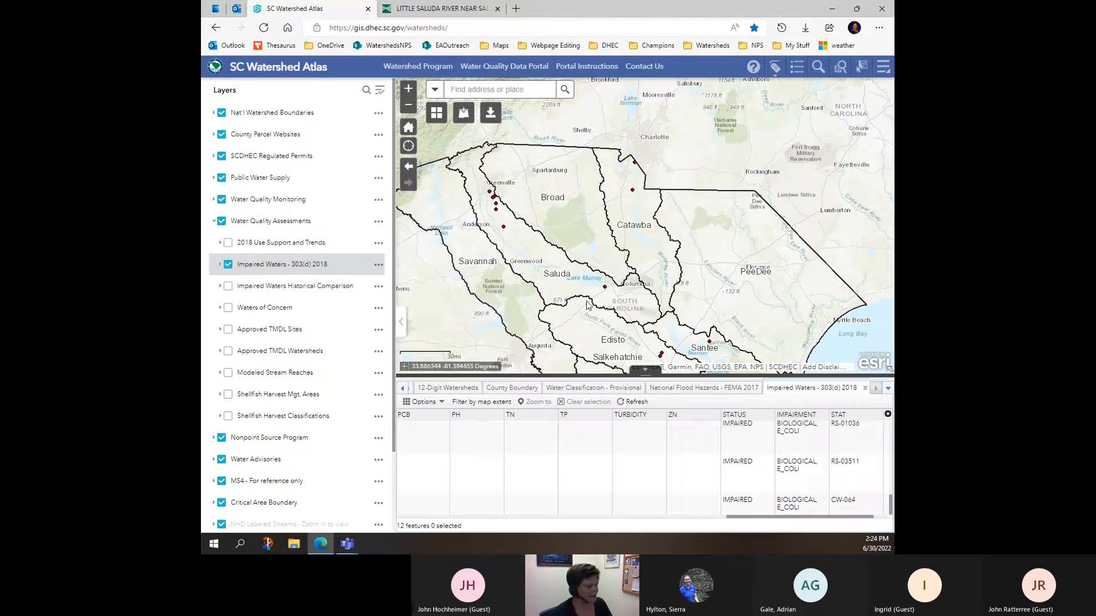
{"action": "left_click_drag", "start_coordinate": [594, 313], "coordinate": [598, 309]}
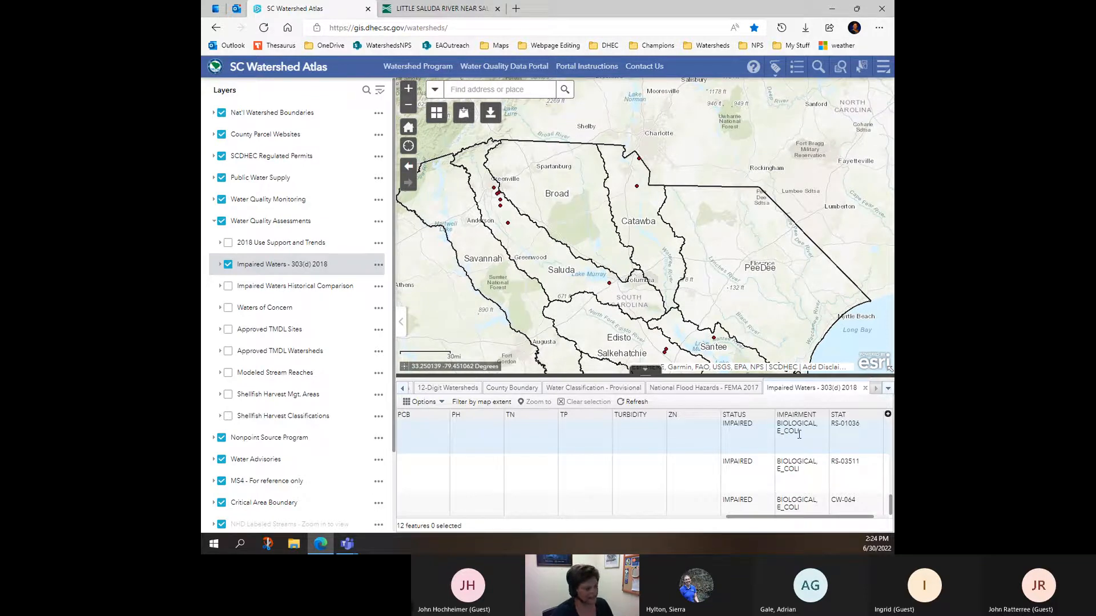
- Edit the impaired waters filter again and set the IMPAIRMENT expression's input type back to Value
{"action": "left_click", "coordinate": [424, 403]}
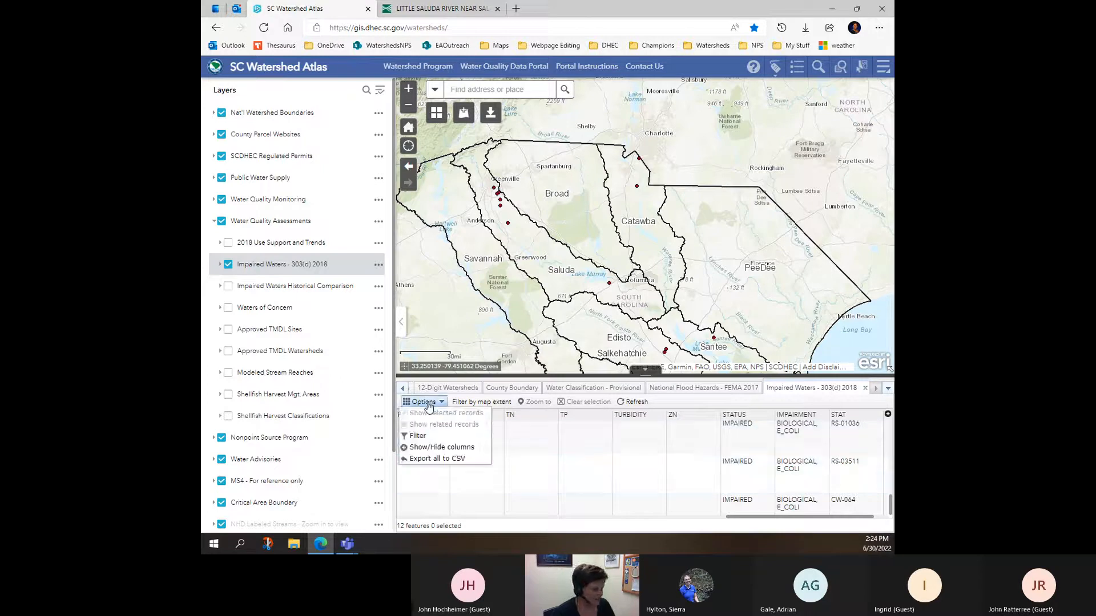
{"action": "left_click", "coordinate": [432, 438]}
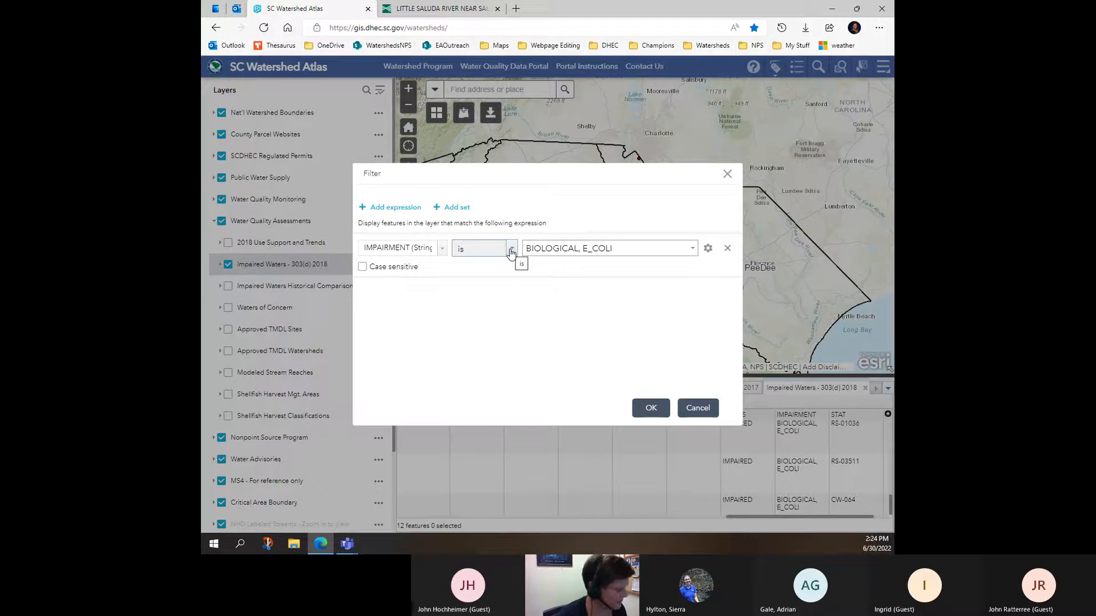
{"action": "left_click", "coordinate": [707, 251]}
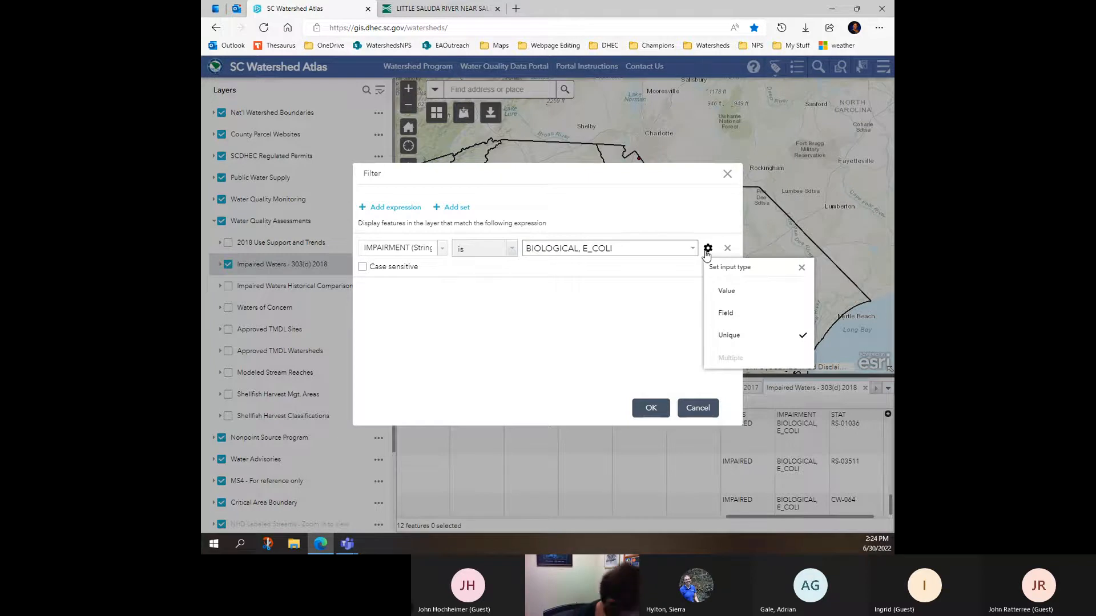
{"action": "left_click", "coordinate": [744, 296]}
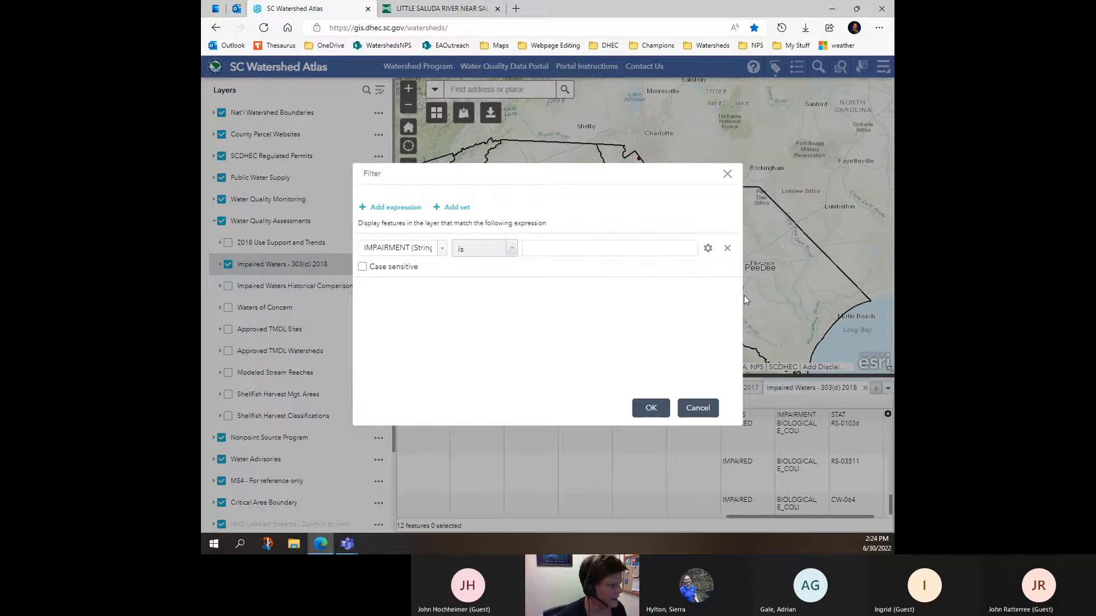
- Set the IMPAIRMENT expression to contains BIOLOGICAL, keep the Value input type, and apply the filter
{"action": "left_click", "coordinate": [485, 249]}
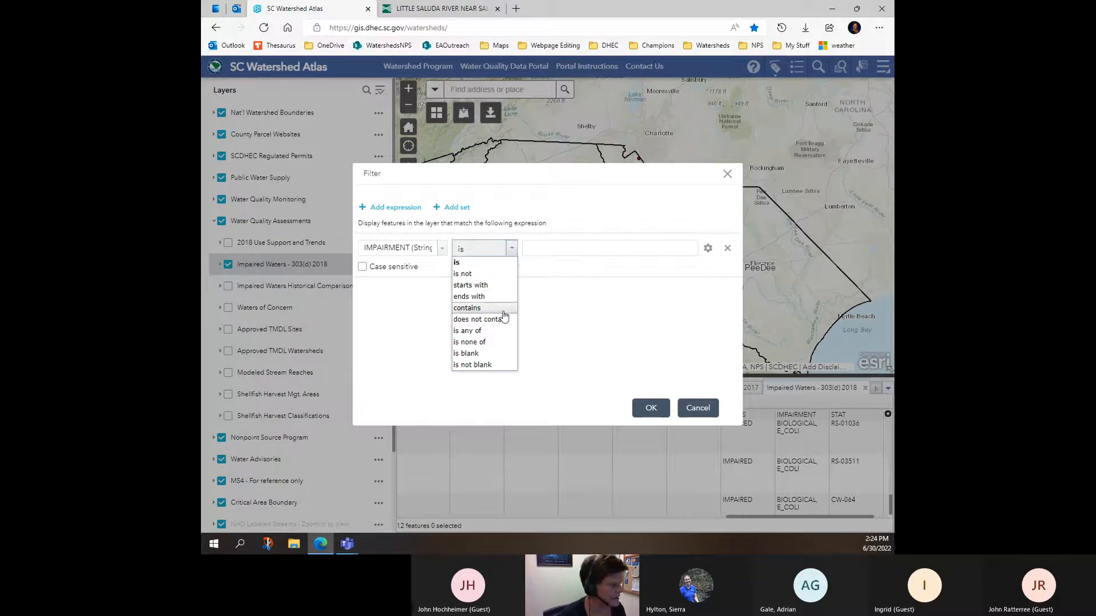
{"action": "left_click", "coordinate": [483, 308]}
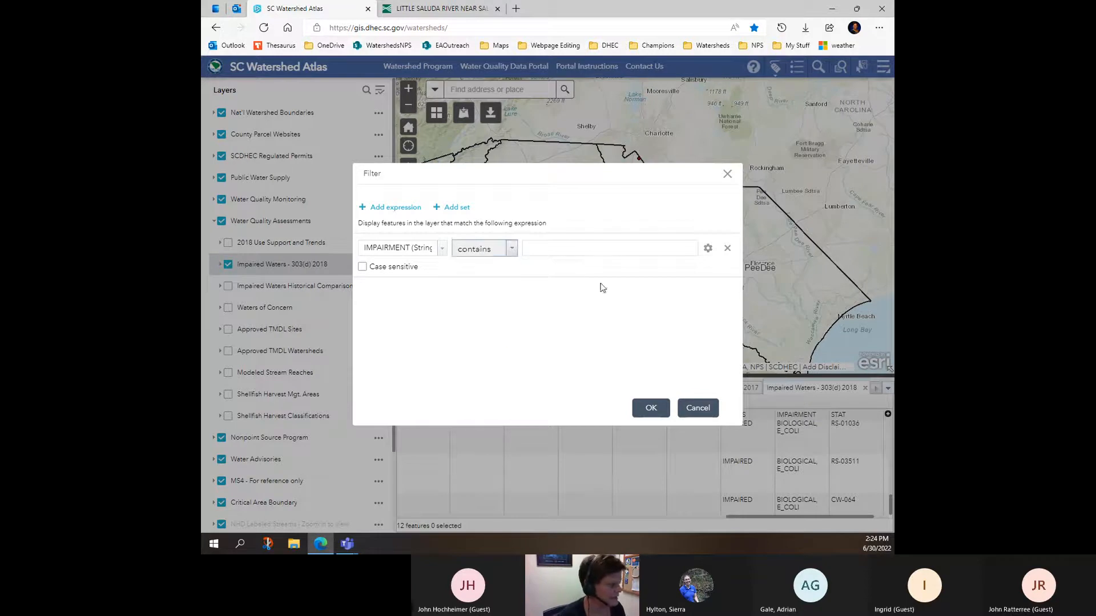
{"action": "left_click", "coordinate": [708, 248]}
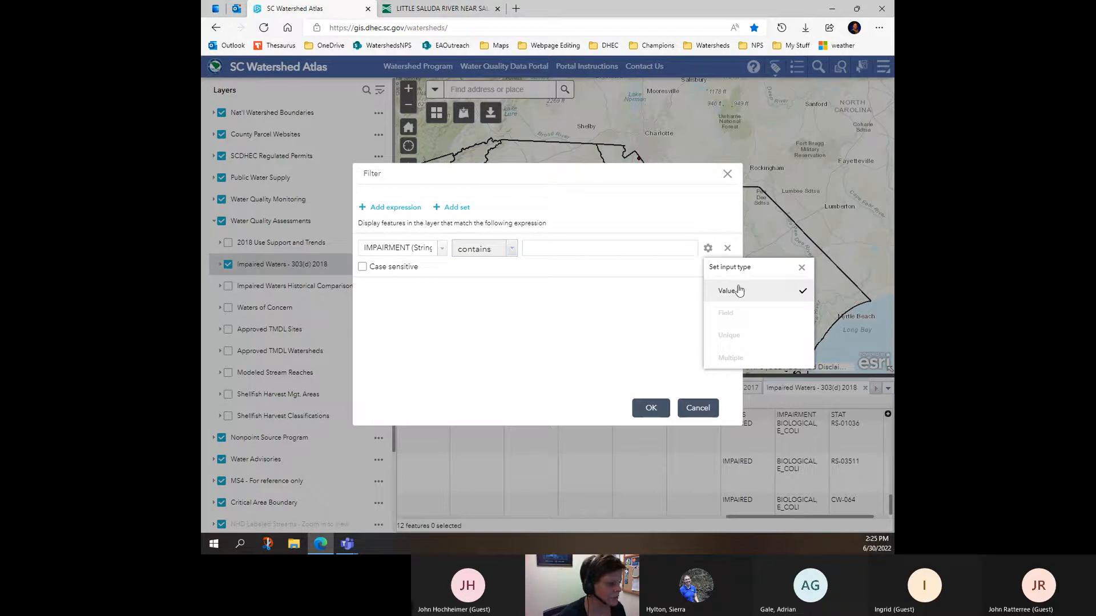
{"action": "left_click", "coordinate": [556, 249]}
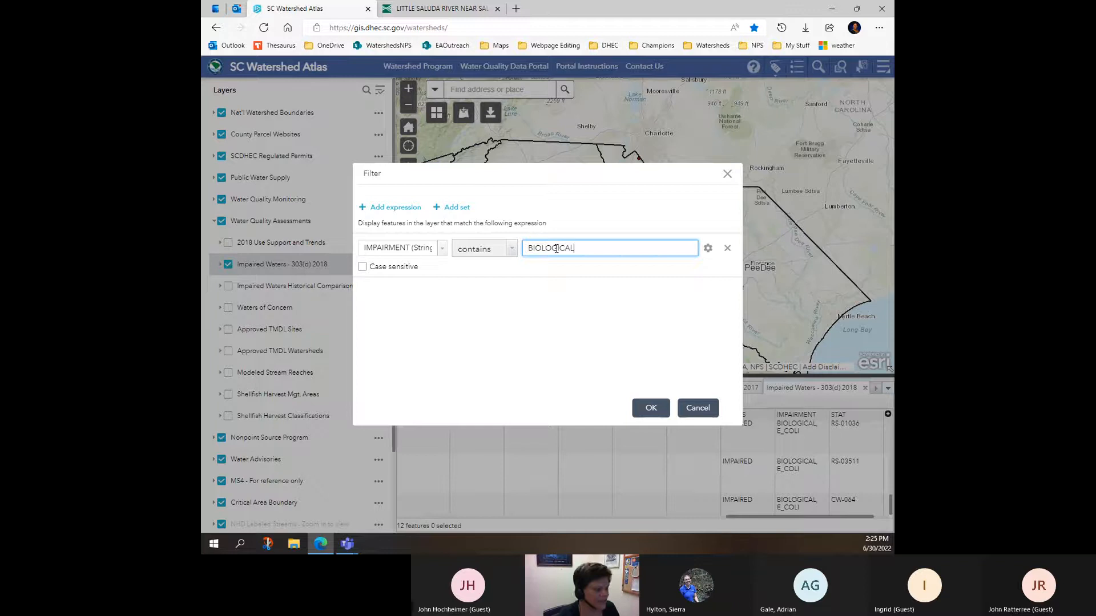
{"action": "left_click", "coordinate": [649, 409]}
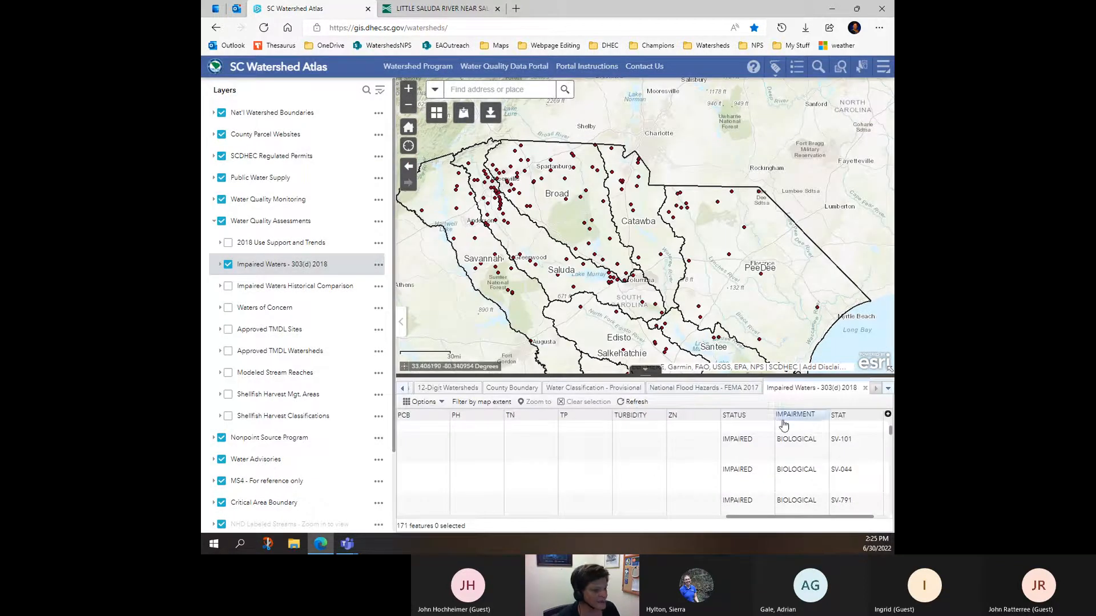
- Look through the filtered impaired waters records for IMPAIRMENT entries that contain BIOLOGICAL, then return to the start of the table
{"action": "scroll", "coordinate": [822, 485], "scroll_direction": "down", "scroll_amount": 5}
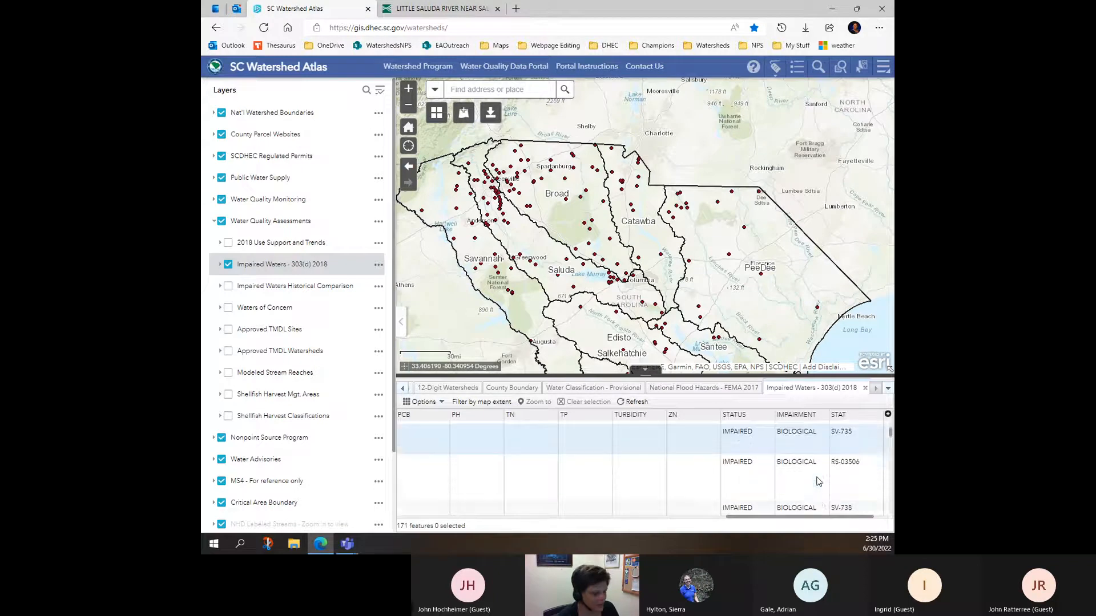
{"action": "scroll", "coordinate": [819, 482], "scroll_direction": "down", "scroll_amount": 3}
{"action": "scroll", "coordinate": [818, 484], "scroll_direction": "down", "scroll_amount": 6}
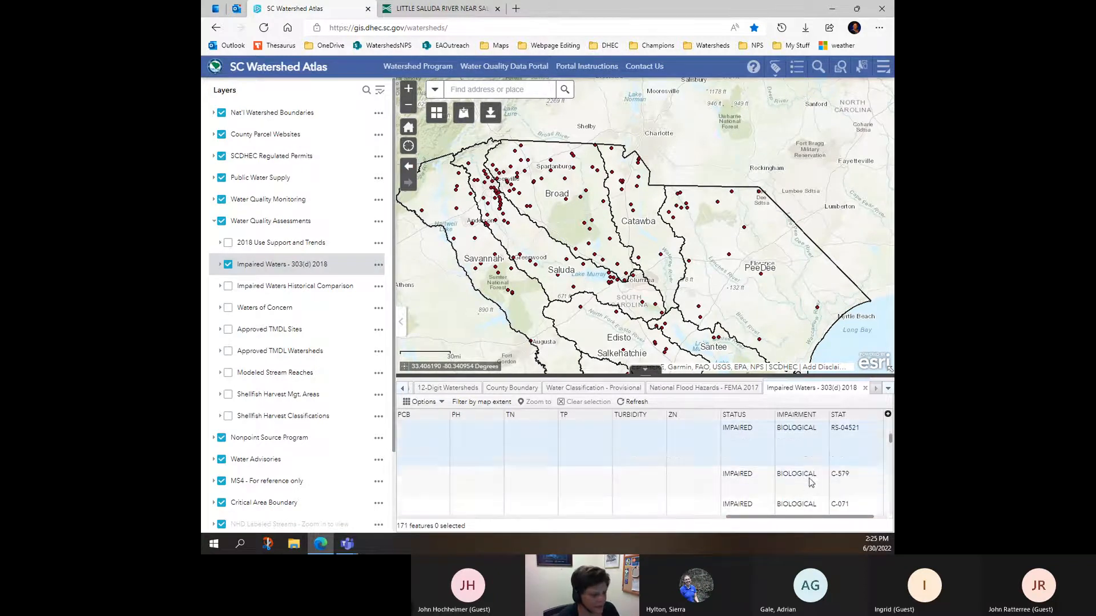
{"action": "scroll", "coordinate": [810, 479], "scroll_direction": "down", "scroll_amount": 5}
{"action": "scroll", "coordinate": [809, 466], "scroll_direction": "down", "scroll_amount": 5}
{"action": "scroll", "coordinate": [809, 465], "scroll_direction": "down", "scroll_amount": 5}
{"action": "scroll", "coordinate": [808, 465], "scroll_direction": "down", "scroll_amount": 5}
{"action": "scroll", "coordinate": [808, 461], "scroll_direction": "down", "scroll_amount": 5}
{"action": "scroll", "coordinate": [808, 466], "scroll_direction": "down", "scroll_amount": 5}
{"action": "scroll", "coordinate": [808, 465], "scroll_direction": "down", "scroll_amount": 3}
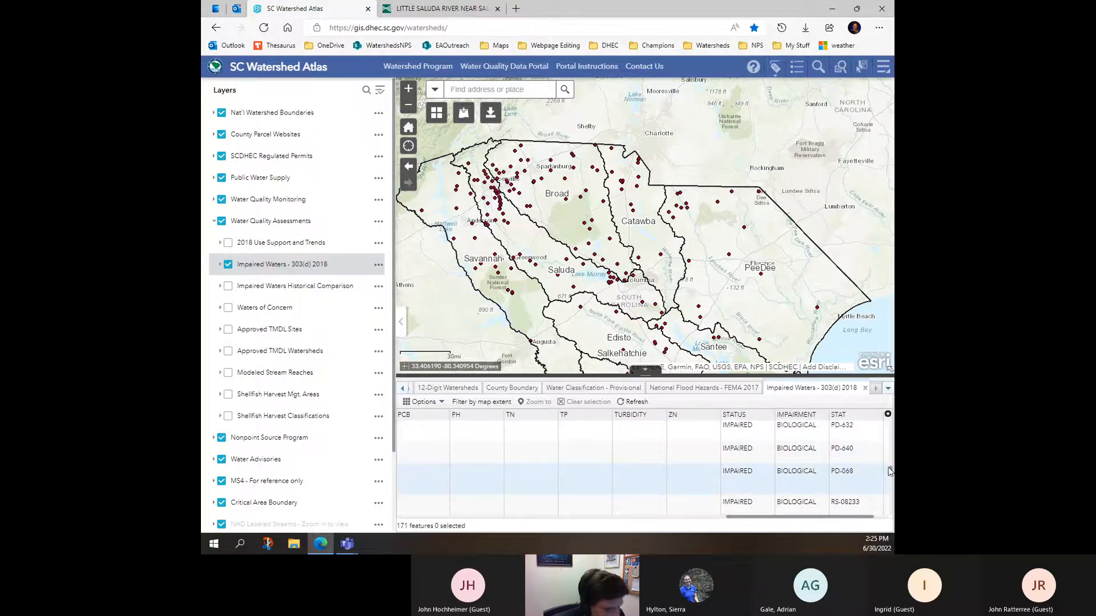
{"action": "left_click_drag", "start_coordinate": [890, 477], "coordinate": [891, 435]}
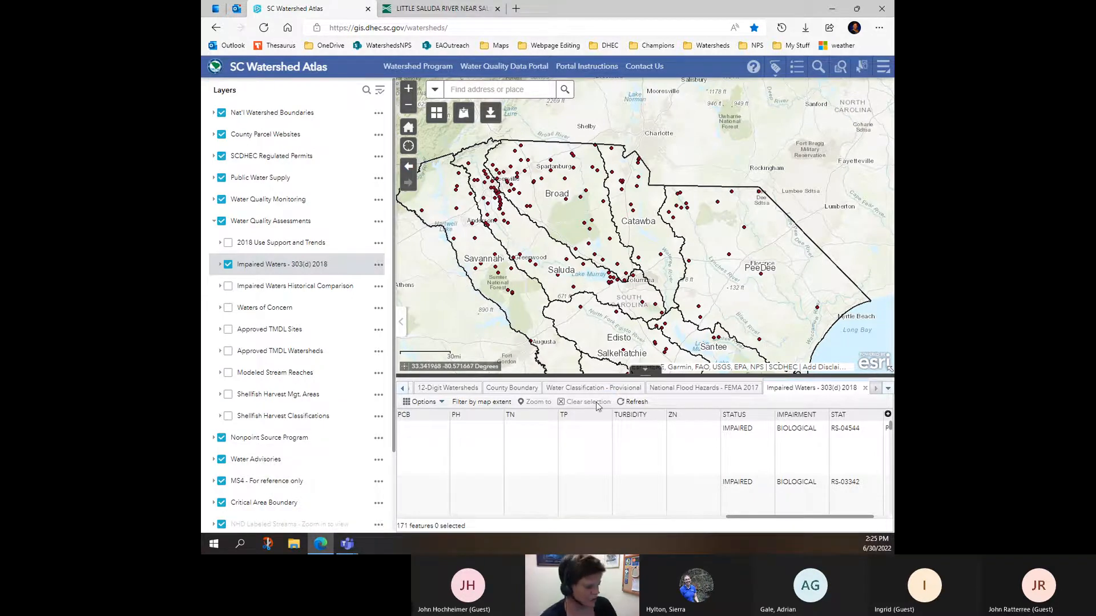
{"action": "left_click", "coordinate": [438, 403]}
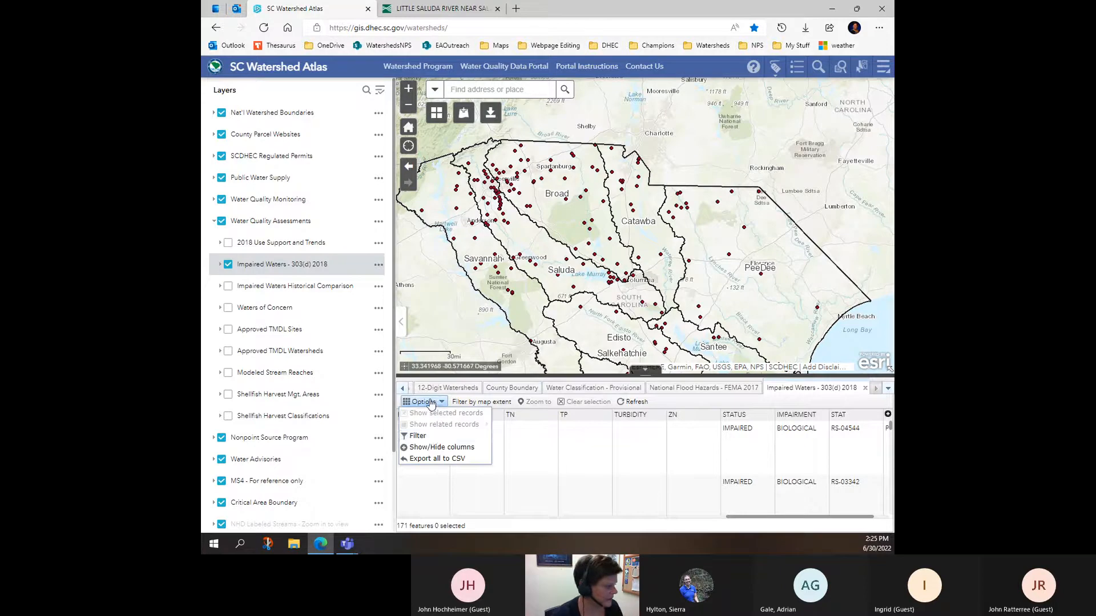
{"action": "left_click", "coordinate": [434, 437]}
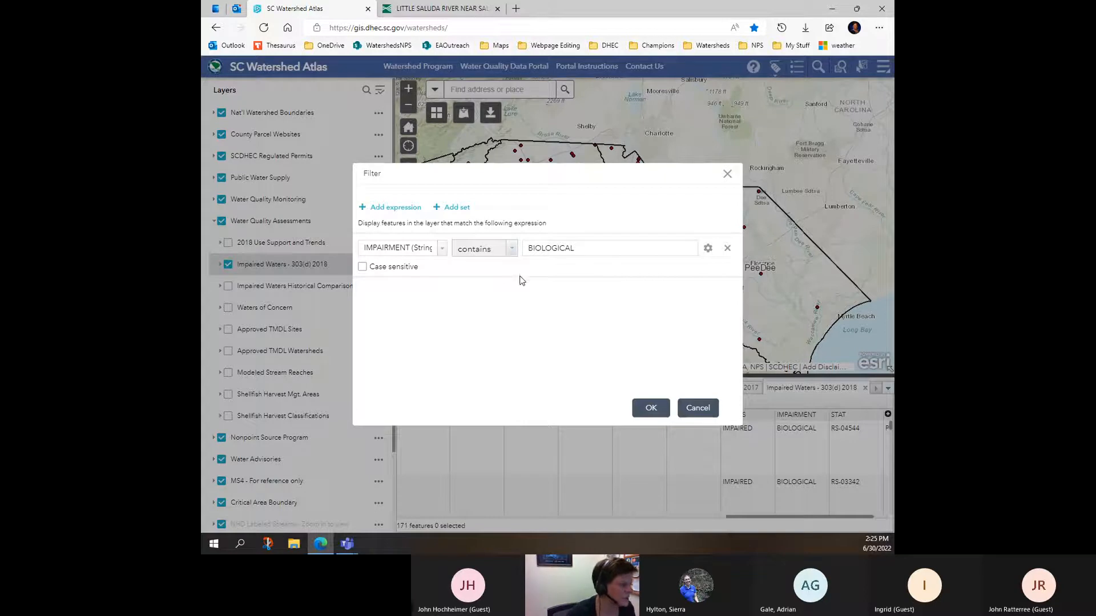
{"action": "left_click", "coordinate": [703, 408]}
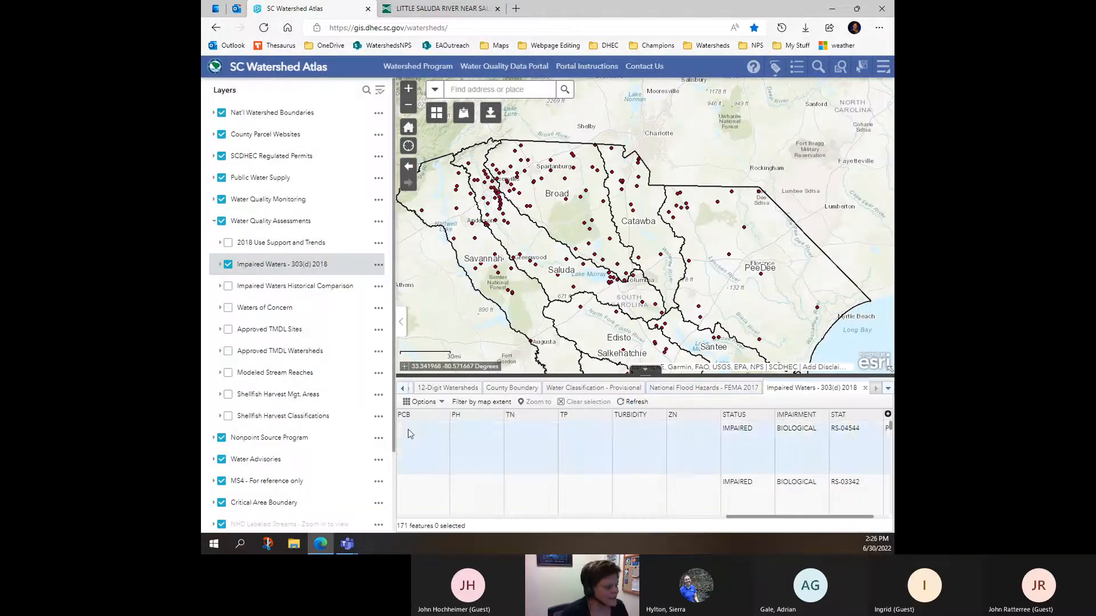
- Delete the IMPAIRMENT expression from the Impaired Waters - 303(d) 2018 filter and apply the empty filter
{"action": "left_click", "coordinate": [423, 402]}
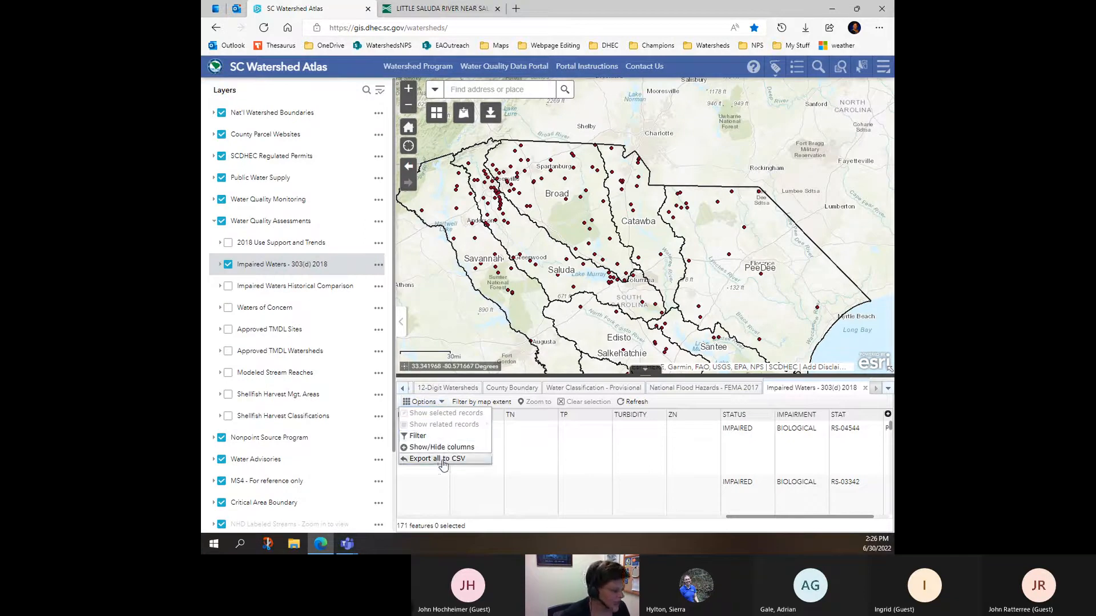
{"action": "left_click", "coordinate": [417, 436]}
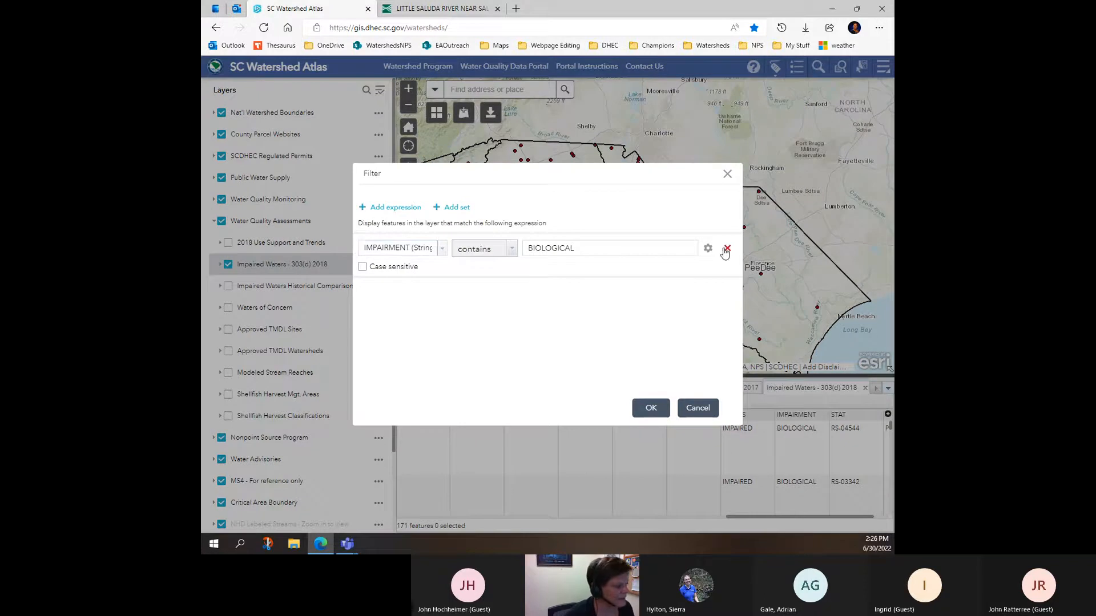
{"action": "left_click", "coordinate": [725, 249]}
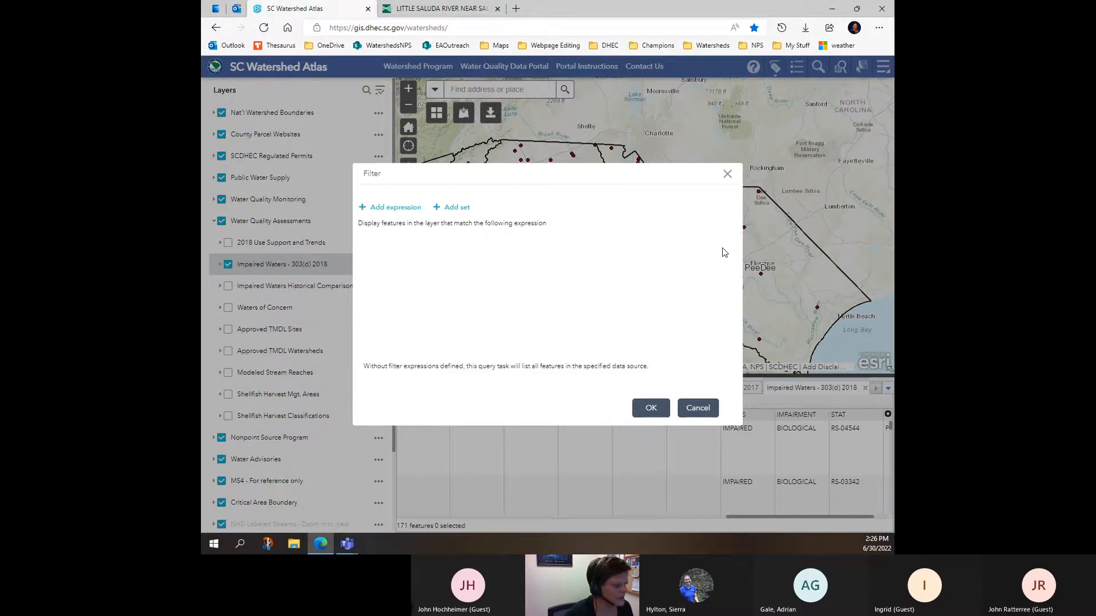
{"action": "left_click", "coordinate": [651, 408]}
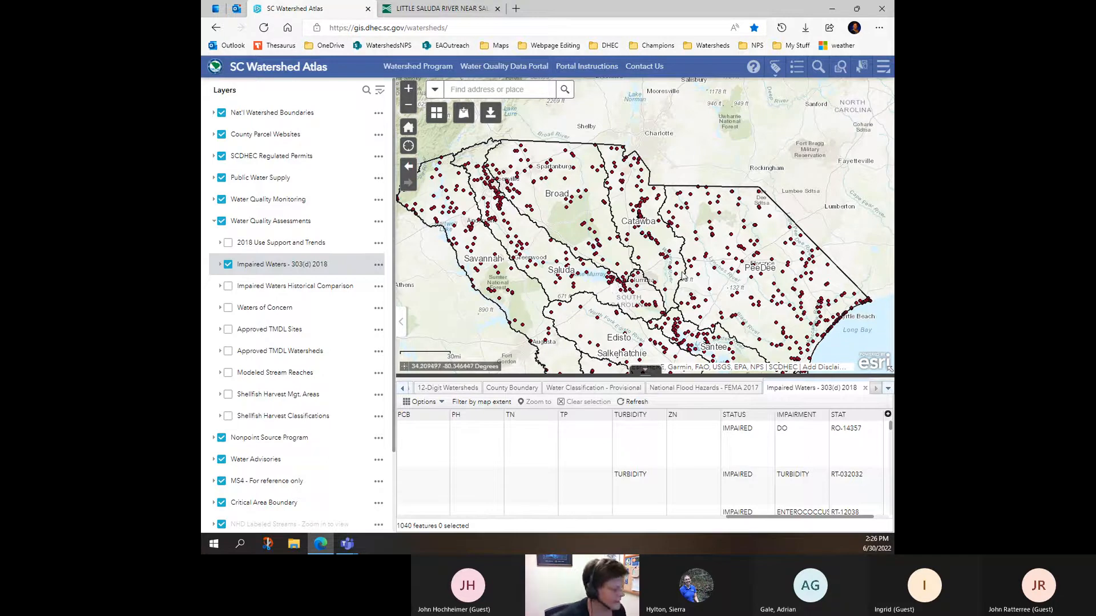
- Check the impaired waters filter for leftover expressions and view the impaired waters across the whole state on the map
{"action": "left_click", "coordinate": [422, 401]}
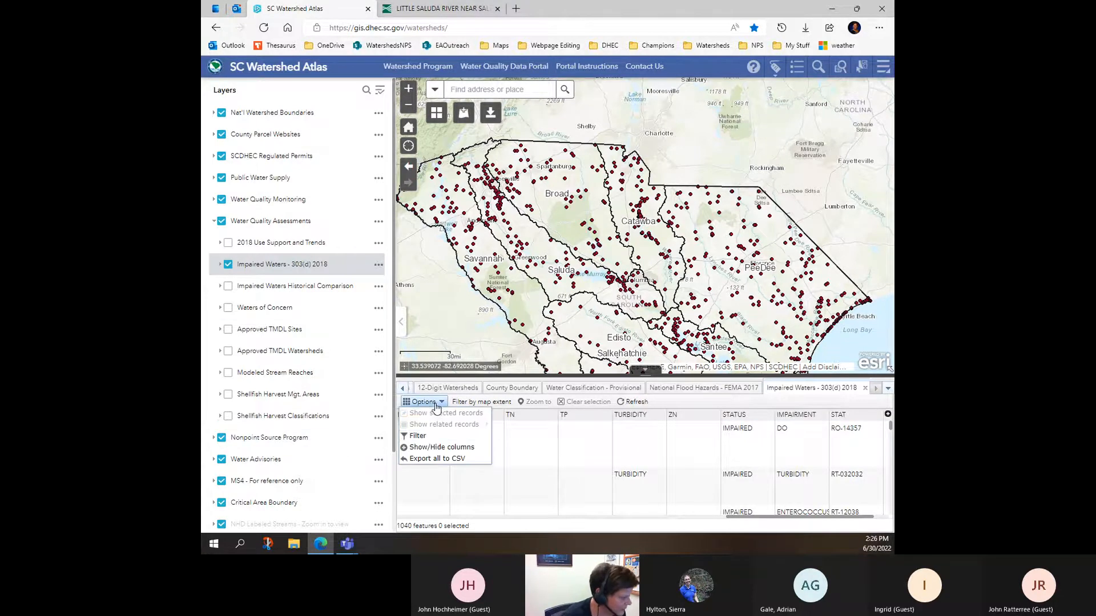
{"action": "left_click", "coordinate": [417, 435]}
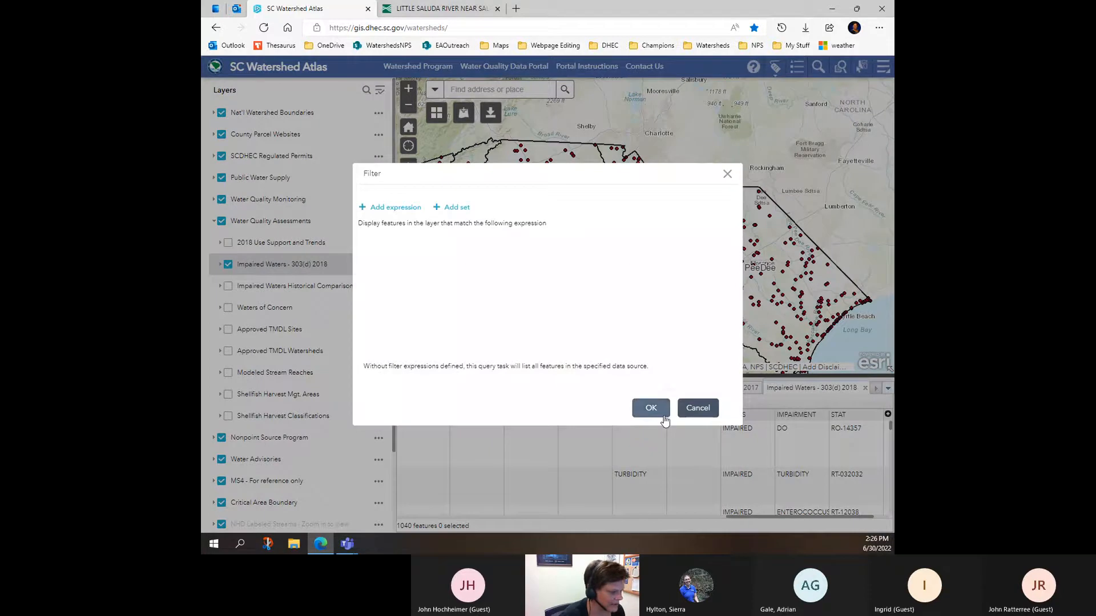
{"action": "left_click", "coordinate": [651, 409]}
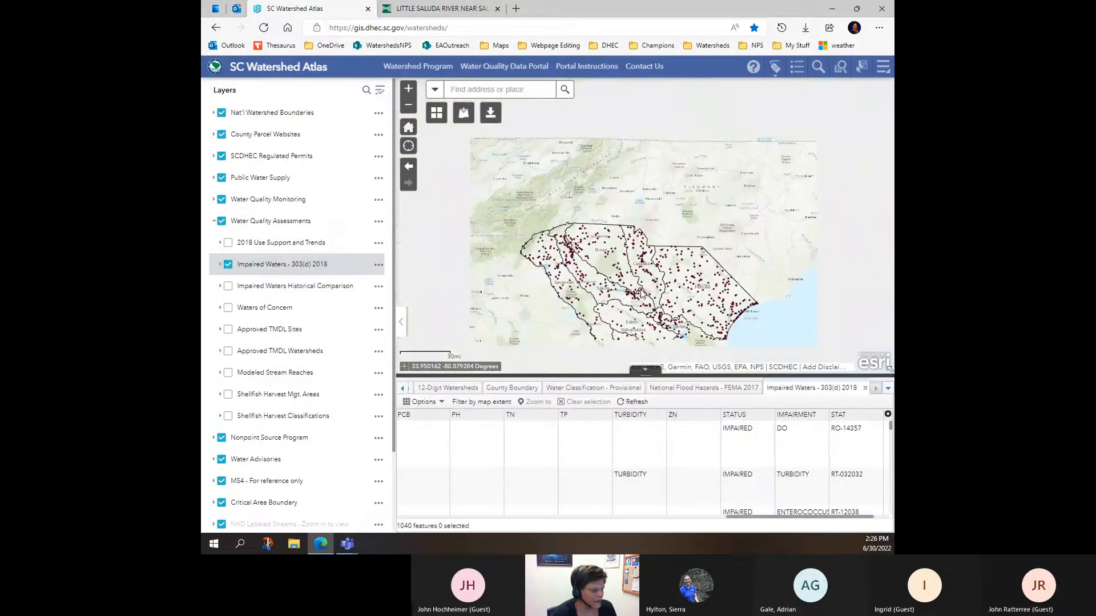
{"action": "left_click_drag", "start_coordinate": [652, 340], "coordinate": [626, 276]}
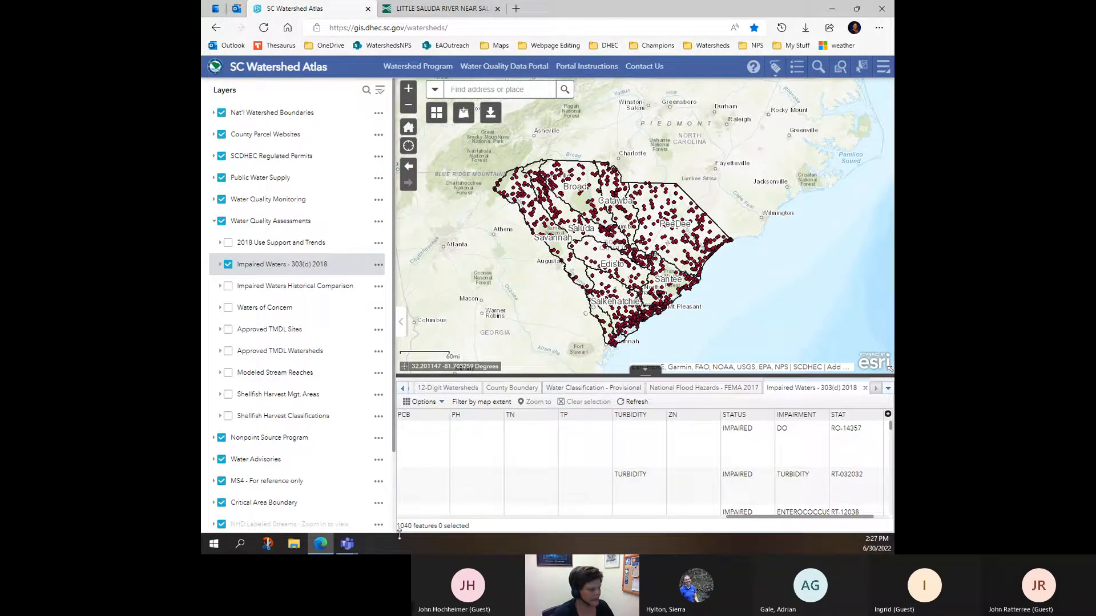
- Turn on the County Boundary layer in the County Parcel Websites group
{"action": "left_click_drag", "start_coordinate": [413, 525], "coordinate": [398, 525]}
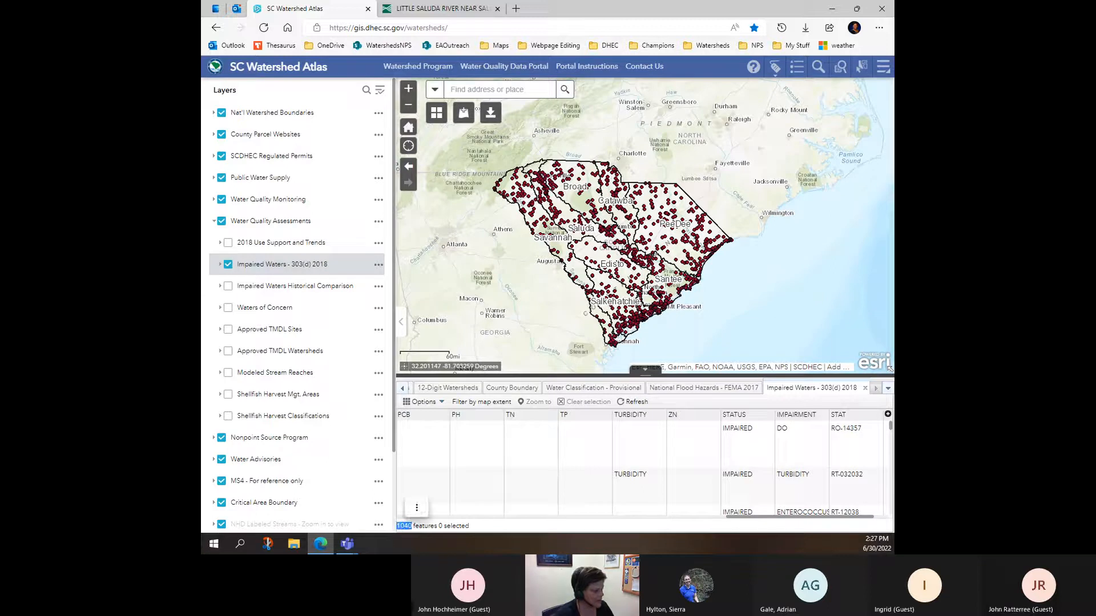
{"action": "scroll", "coordinate": [618, 254], "scroll_direction": "up", "scroll_amount": 2}
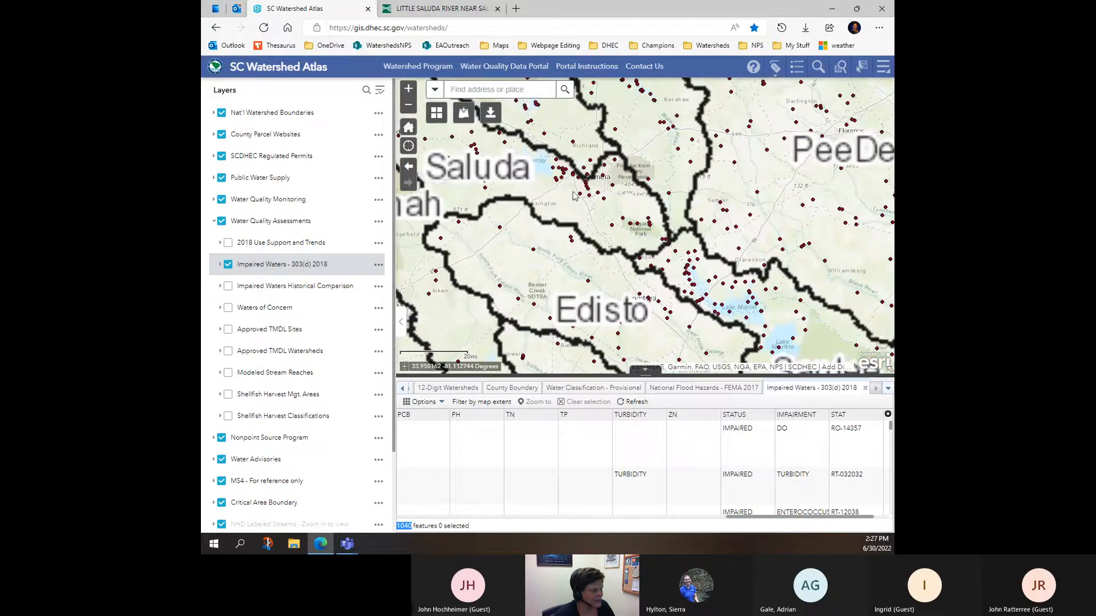
{"action": "left_click", "coordinate": [213, 136]}
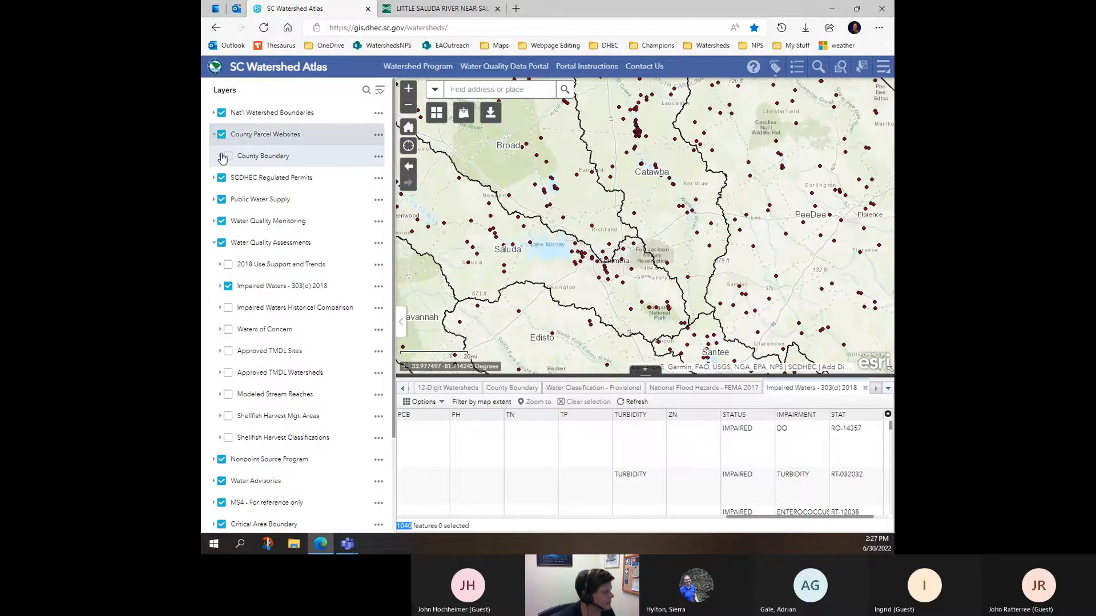
{"action": "left_click", "coordinate": [228, 156]}
- Frame the map on York County and filter the Impaired Waters - 303(d) 2018 table by map extent
{"action": "left_click_drag", "start_coordinate": [602, 215], "coordinate": [629, 314]}
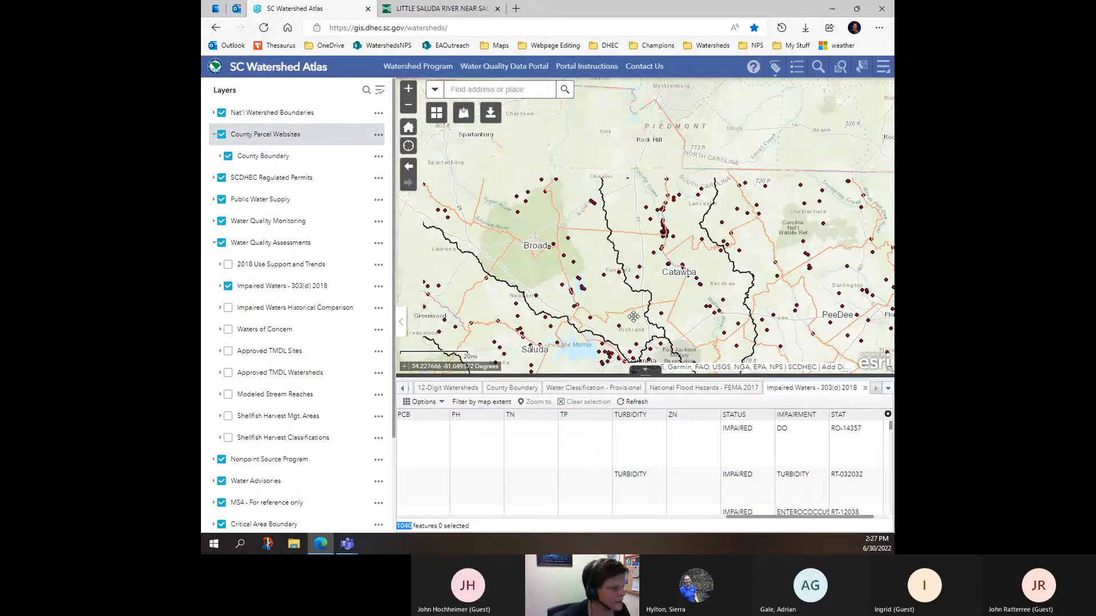
{"action": "left_click_drag", "start_coordinate": [620, 236], "coordinate": [625, 290]}
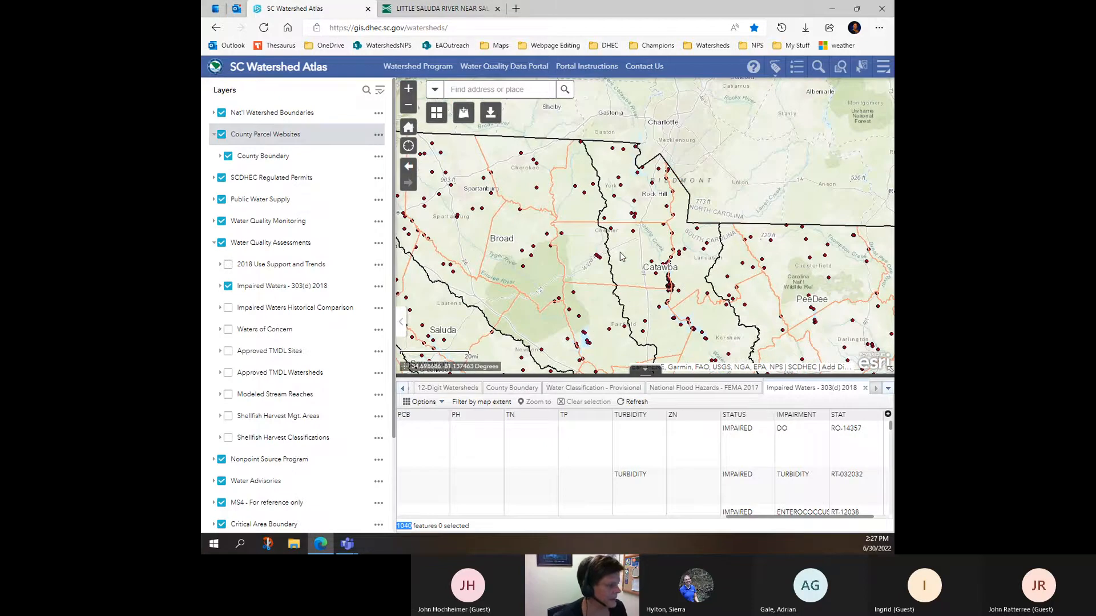
{"action": "left_click_drag", "start_coordinate": [616, 224], "coordinate": [614, 273]}
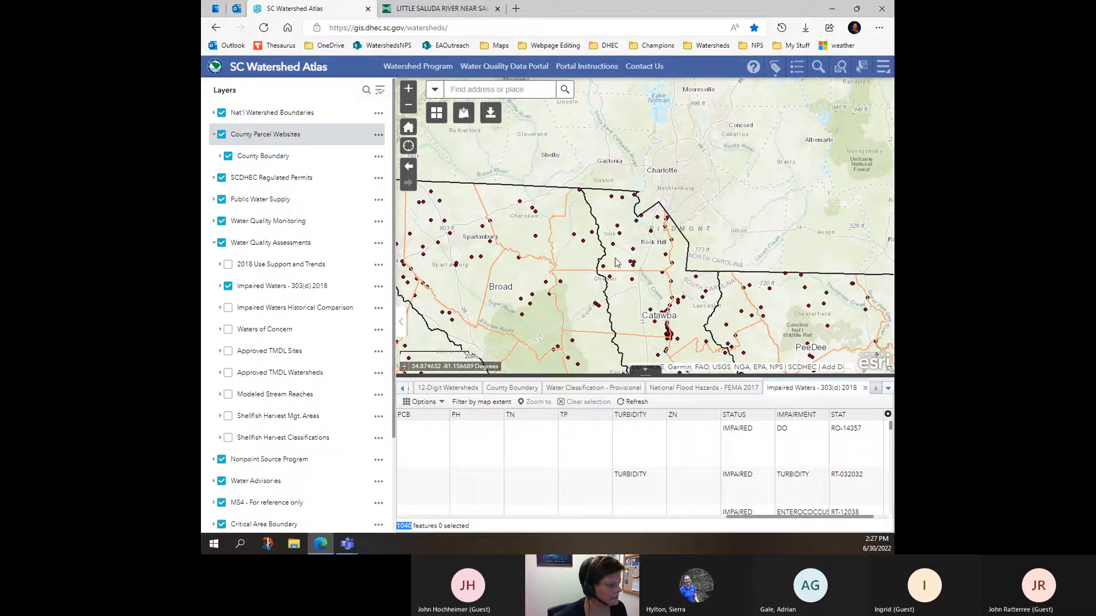
{"action": "scroll", "coordinate": [615, 270], "scroll_direction": "up", "scroll_amount": 1}
{"action": "left_click_drag", "start_coordinate": [632, 236], "coordinate": [633, 262]}
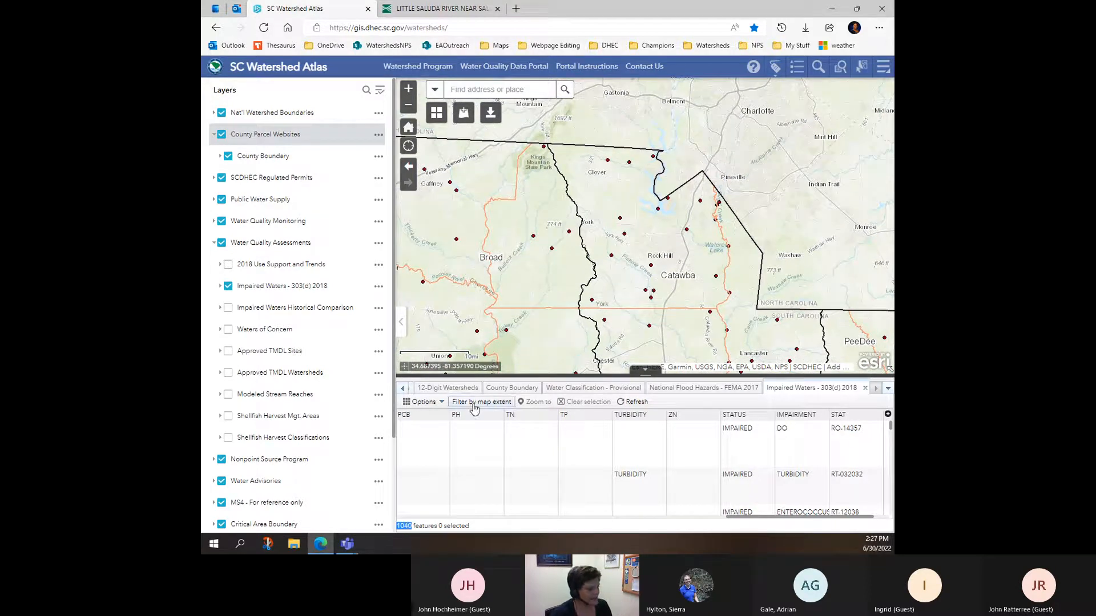
{"action": "left_click", "coordinate": [475, 405]}
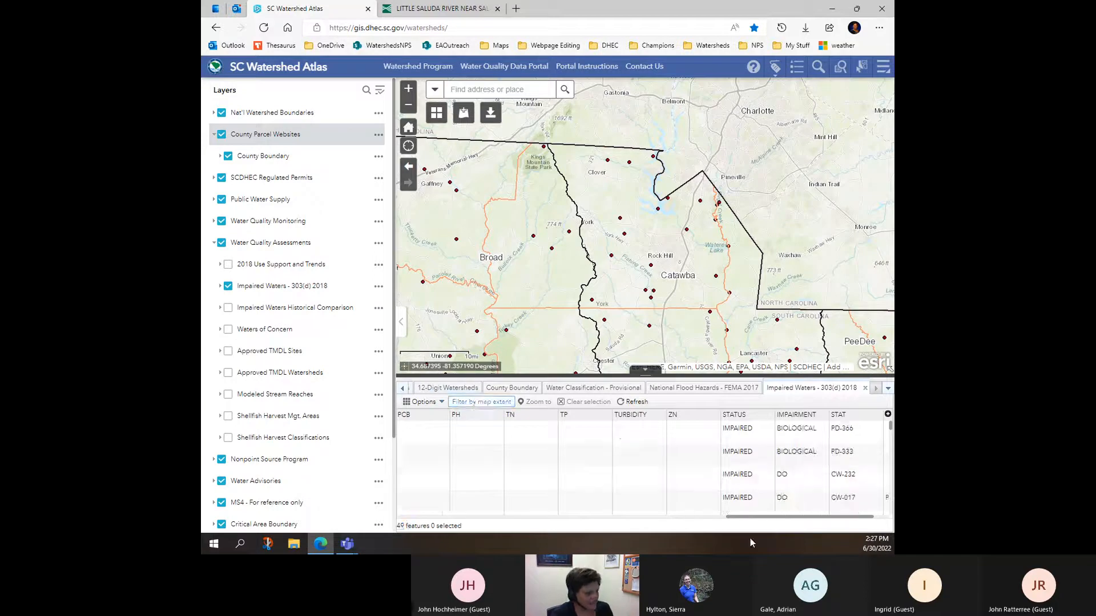
- Bring up the first columns of the impaired waters table and narrow the map extent to the area around York and Rock Hill
{"action": "left_click_drag", "start_coordinate": [728, 521], "coordinate": [388, 531]}
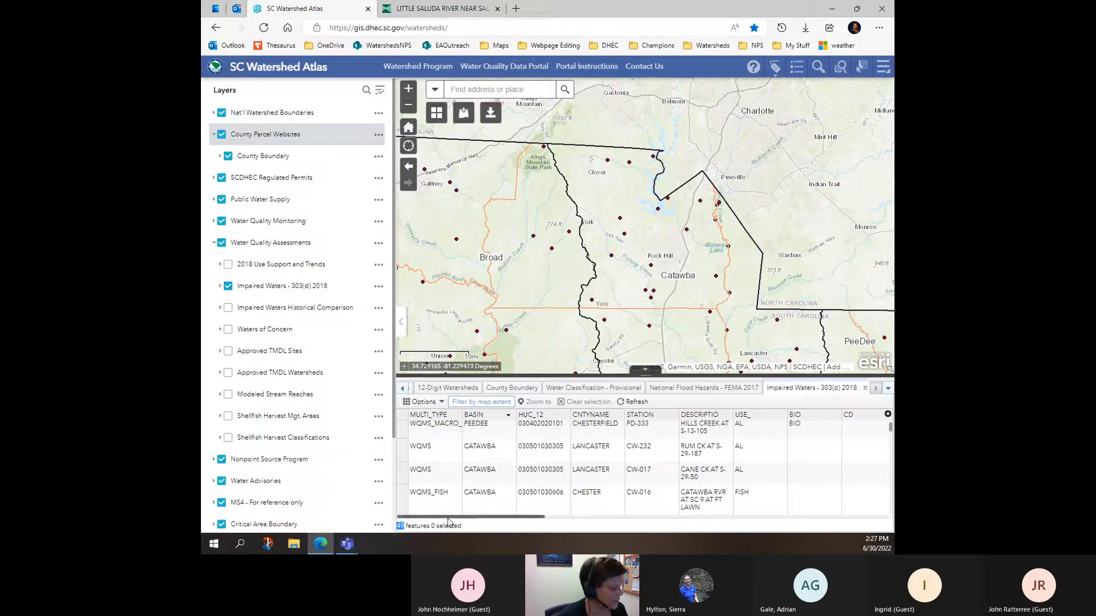
{"action": "scroll", "coordinate": [607, 329], "scroll_direction": "up", "scroll_amount": 1}
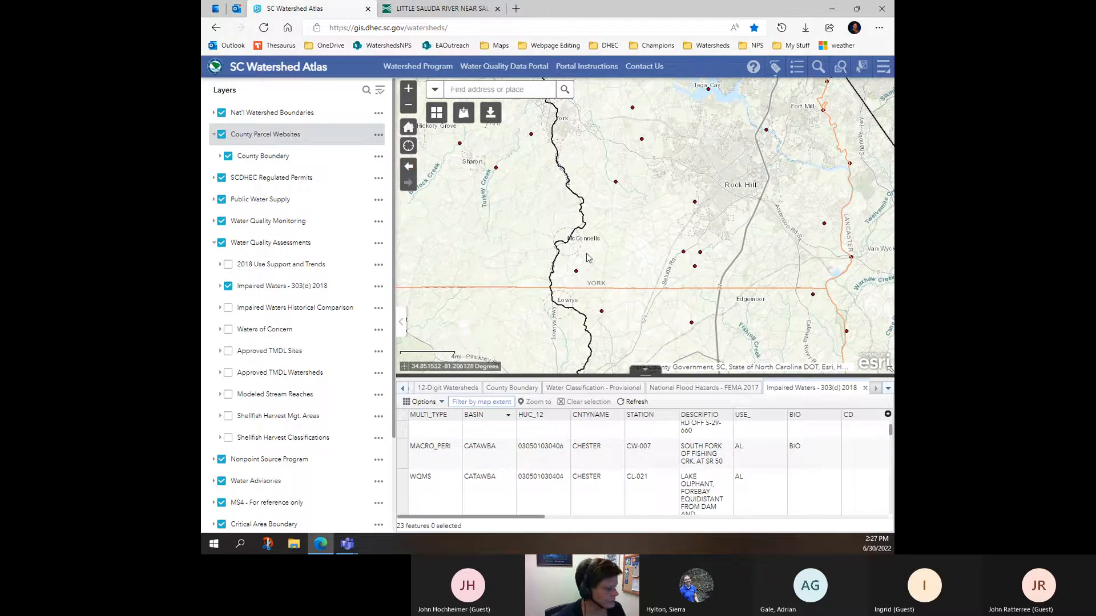
{"action": "left_click_drag", "start_coordinate": [595, 251], "coordinate": [625, 320]}
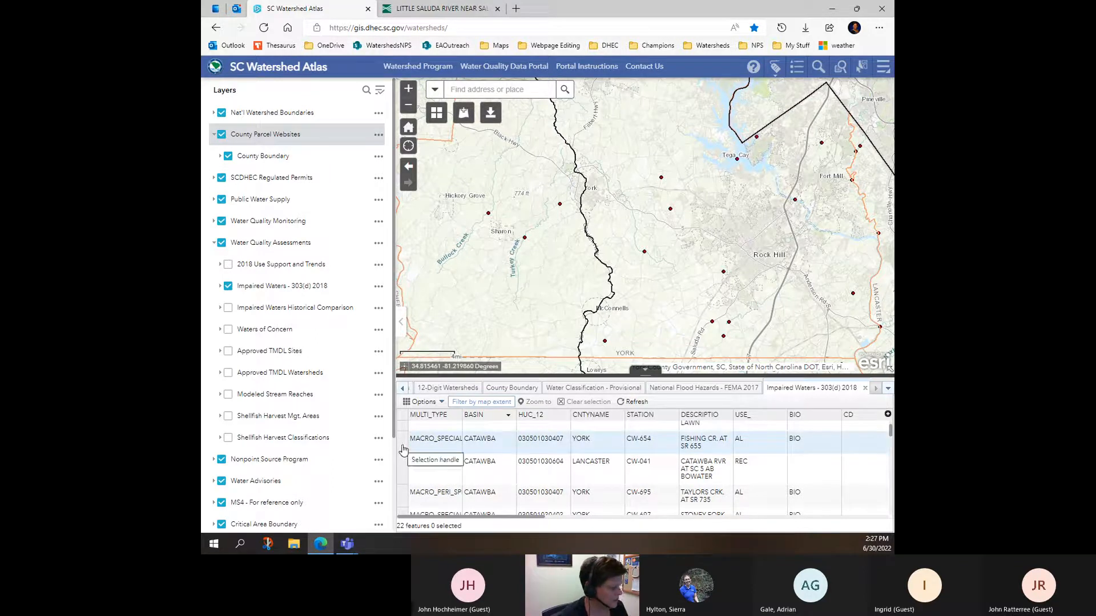
- Open the details of impaired waters station CW-212 from the map, view it in the attribute table and close its pop-up
{"action": "left_click", "coordinate": [670, 210]}
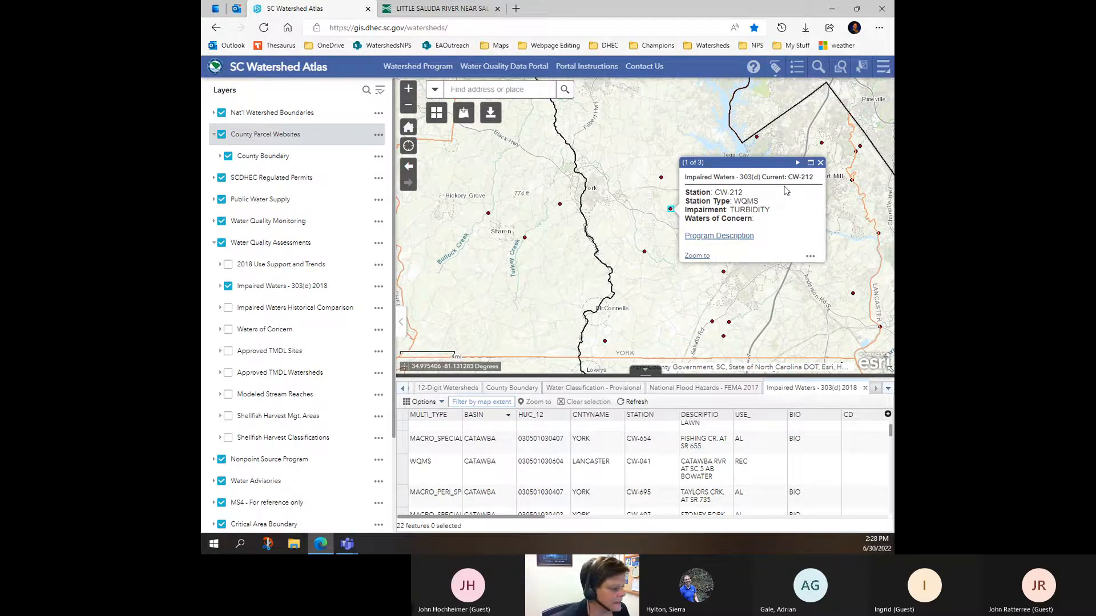
{"action": "scroll", "coordinate": [459, 454], "scroll_direction": "down", "scroll_amount": 2}
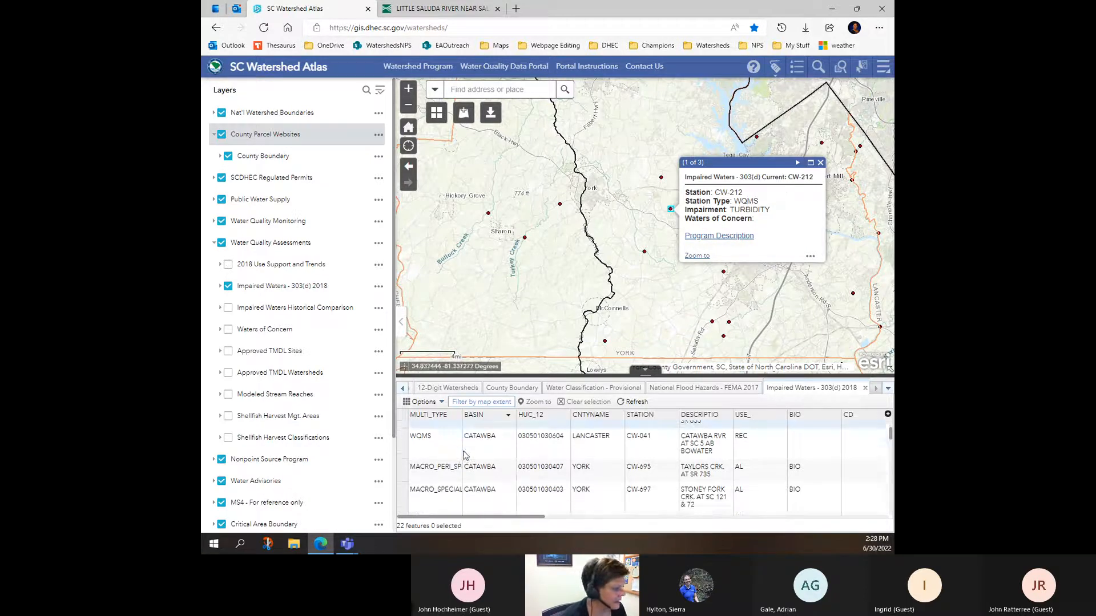
{"action": "left_click", "coordinate": [811, 258]}
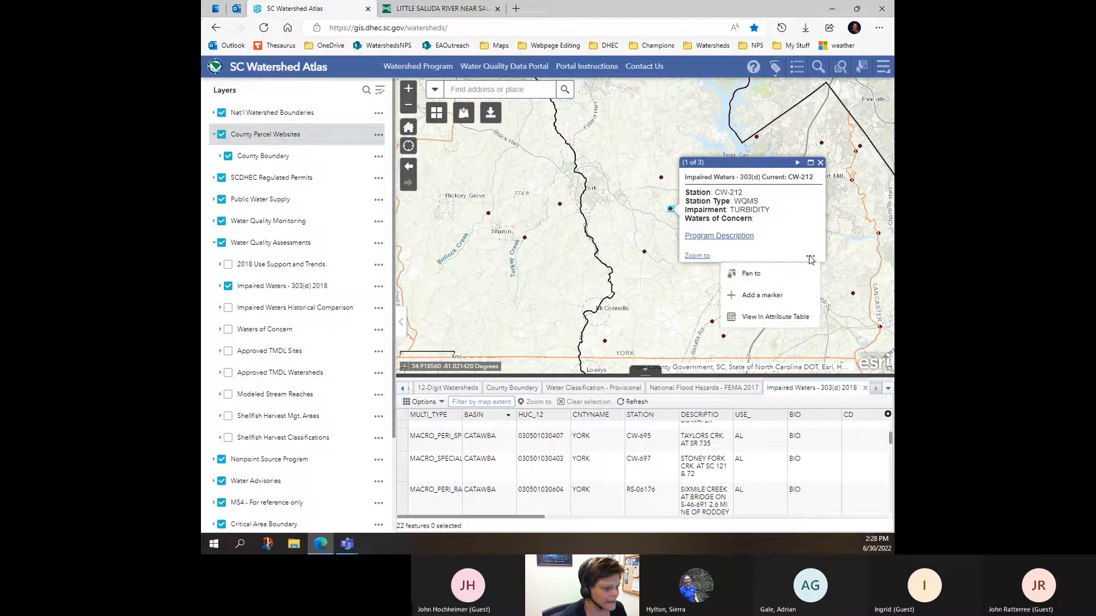
{"action": "left_click", "coordinate": [787, 323]}
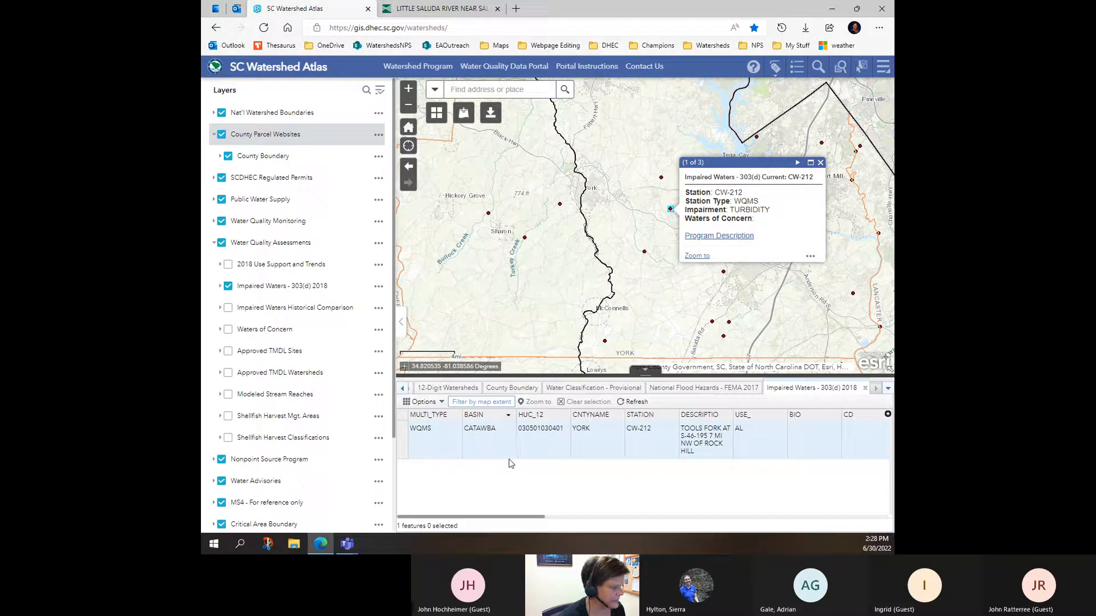
{"action": "left_click", "coordinate": [820, 163]}
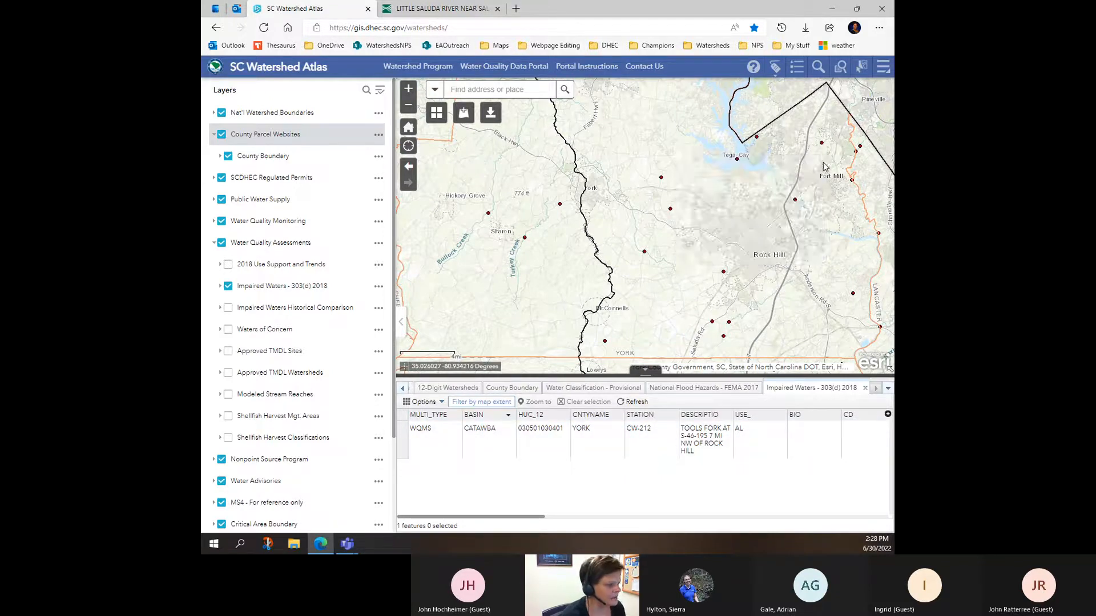
- Widen the map extent to the surrounding counties, check the table's feature count, and narrow the extent to the Rock Hill area again
{"action": "scroll", "coordinate": [621, 324], "scroll_direction": "down", "scroll_amount": 2}
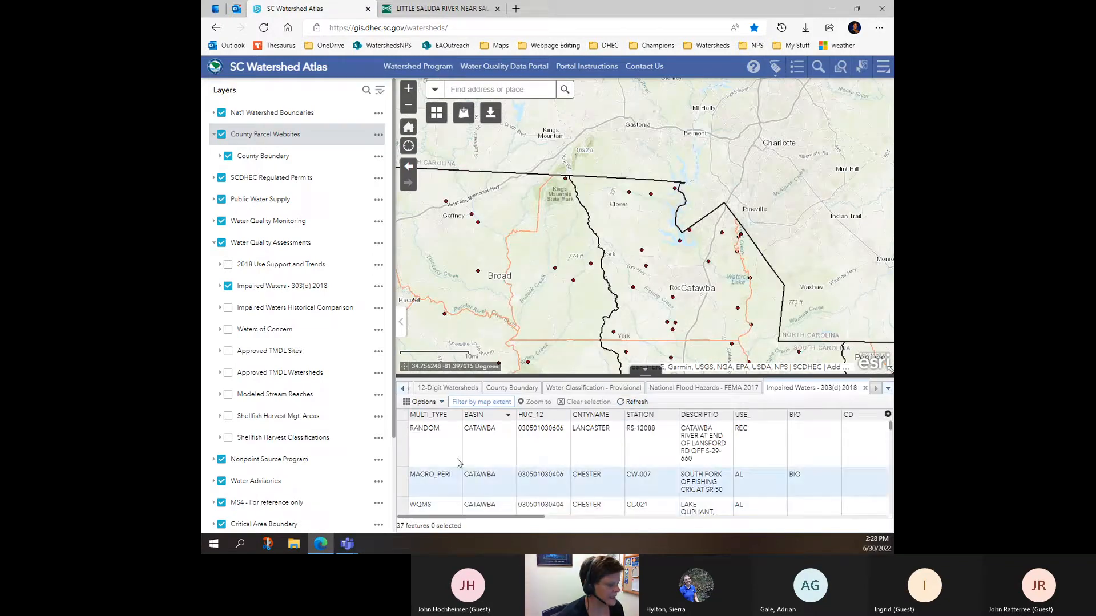
{"action": "left_click_drag", "start_coordinate": [404, 527], "coordinate": [397, 526]}
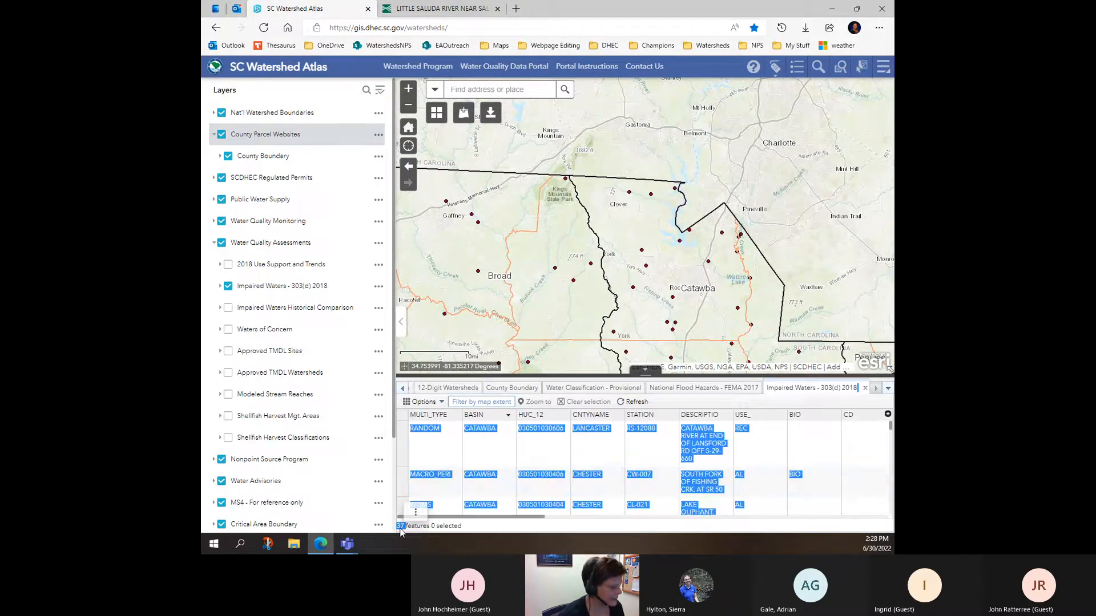
{"action": "scroll", "coordinate": [677, 302], "scroll_direction": "up", "scroll_amount": 2}
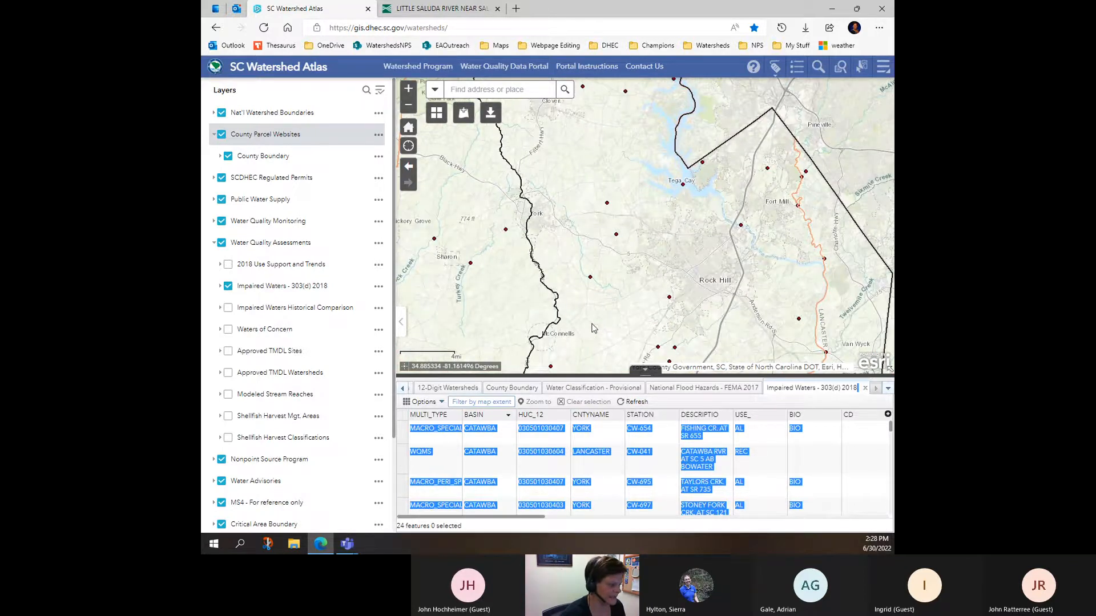
- Locate stations CW-654, CW-695, CW-041 and CW-697 on the map by selecting their table records one at a time
{"action": "left_click", "coordinate": [400, 439]}
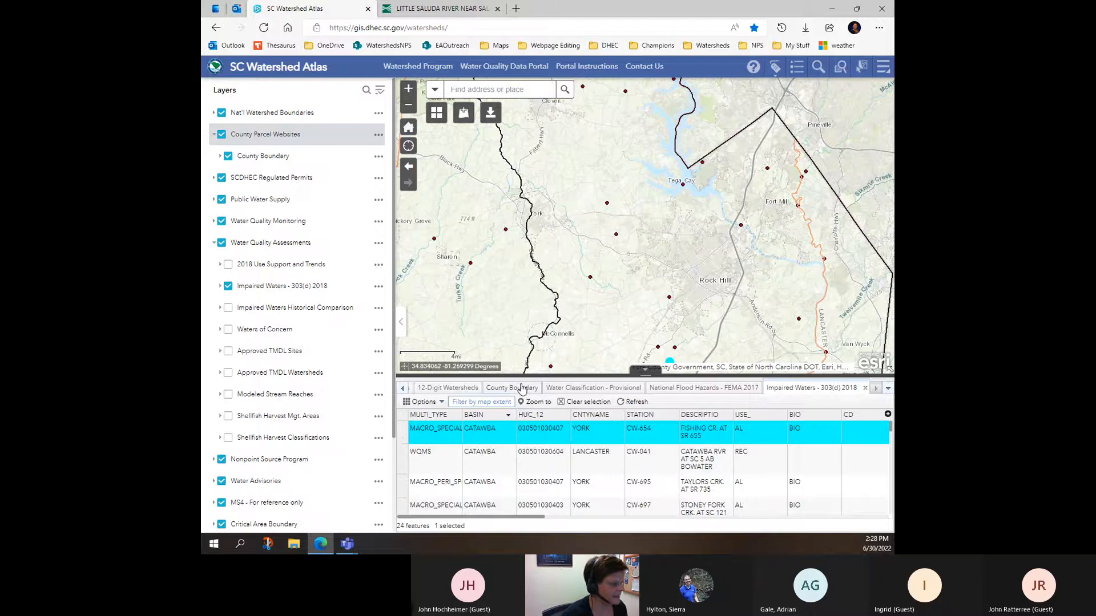
{"action": "left_click", "coordinate": [399, 485]}
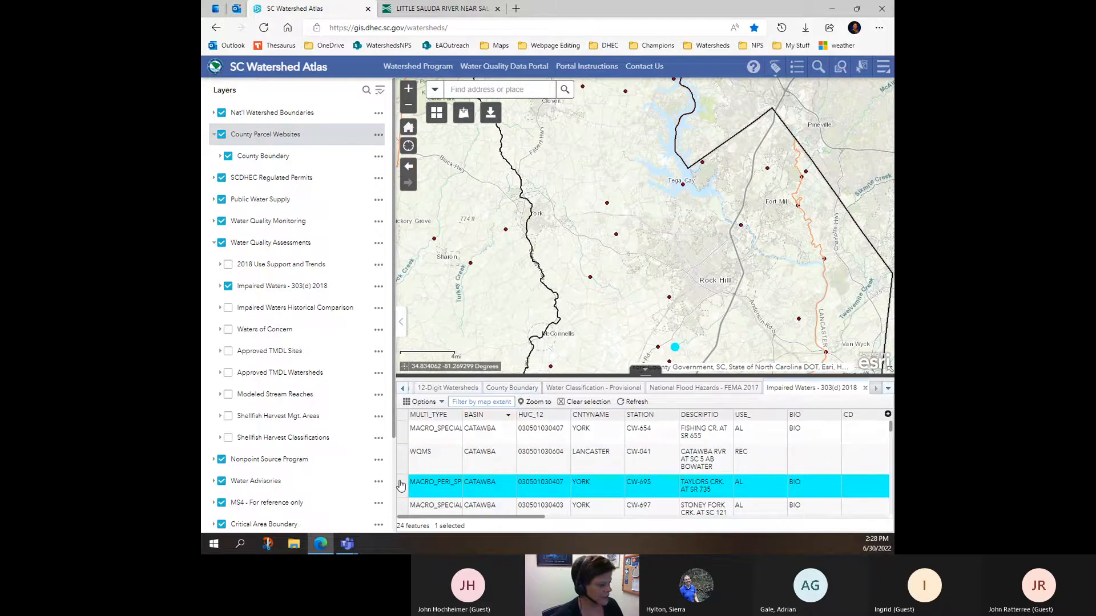
{"action": "left_click", "coordinate": [404, 451]}
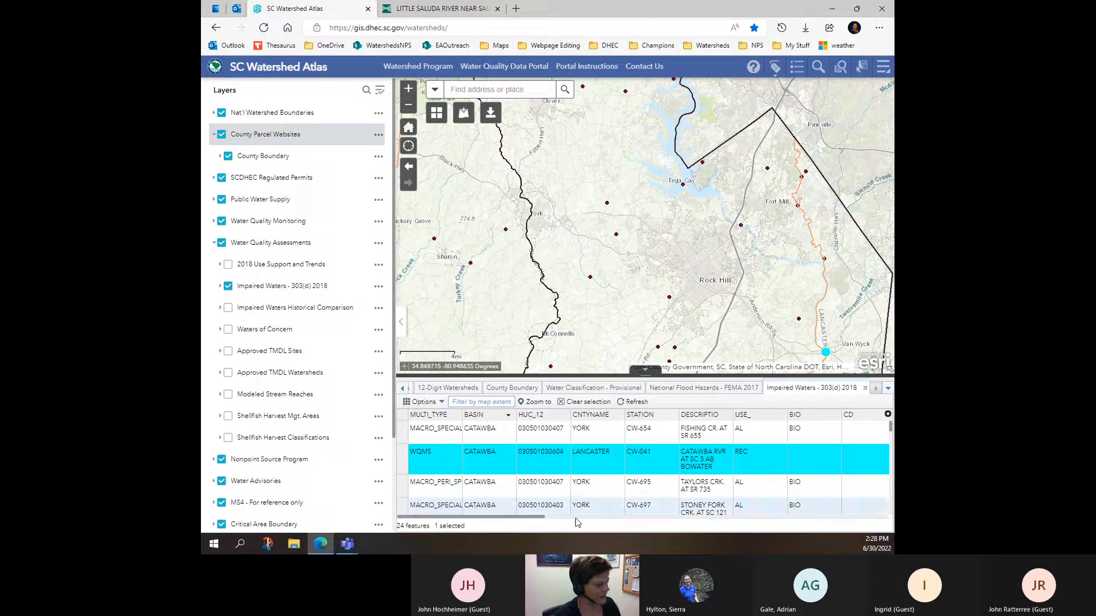
{"action": "left_click", "coordinate": [448, 507]}
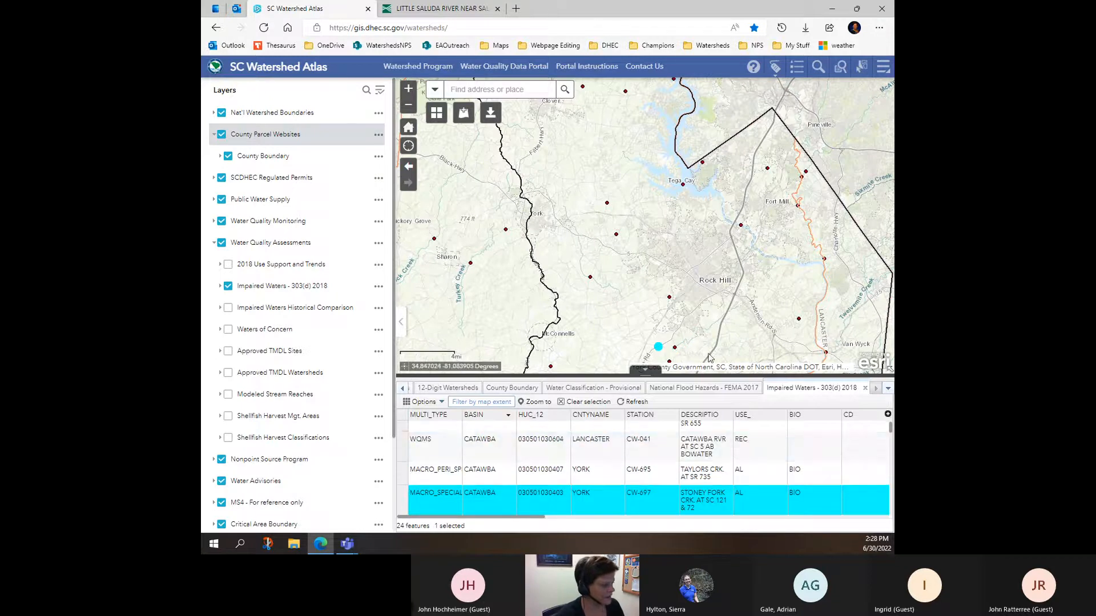
{"action": "scroll", "coordinate": [430, 467], "scroll_direction": "down", "scroll_amount": 1}
{"action": "scroll", "coordinate": [429, 468], "scroll_direction": "down", "scroll_amount": 1}
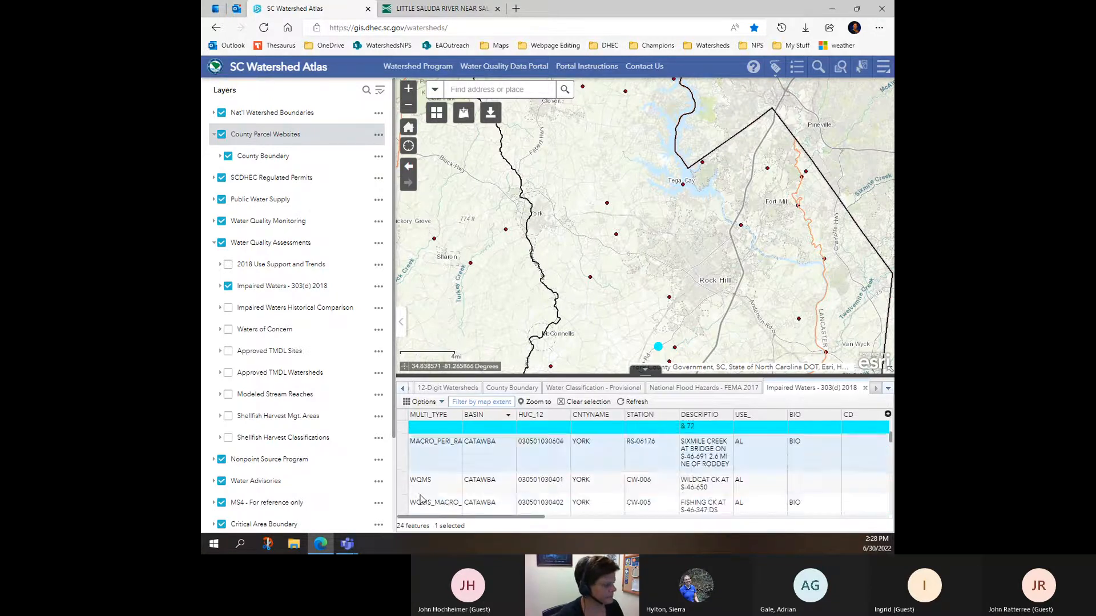
- Select the record for station CW-005 on Fishing Creek, zoom the map to it, and return to the York and Rock Hill area
{"action": "left_click", "coordinate": [405, 507]}
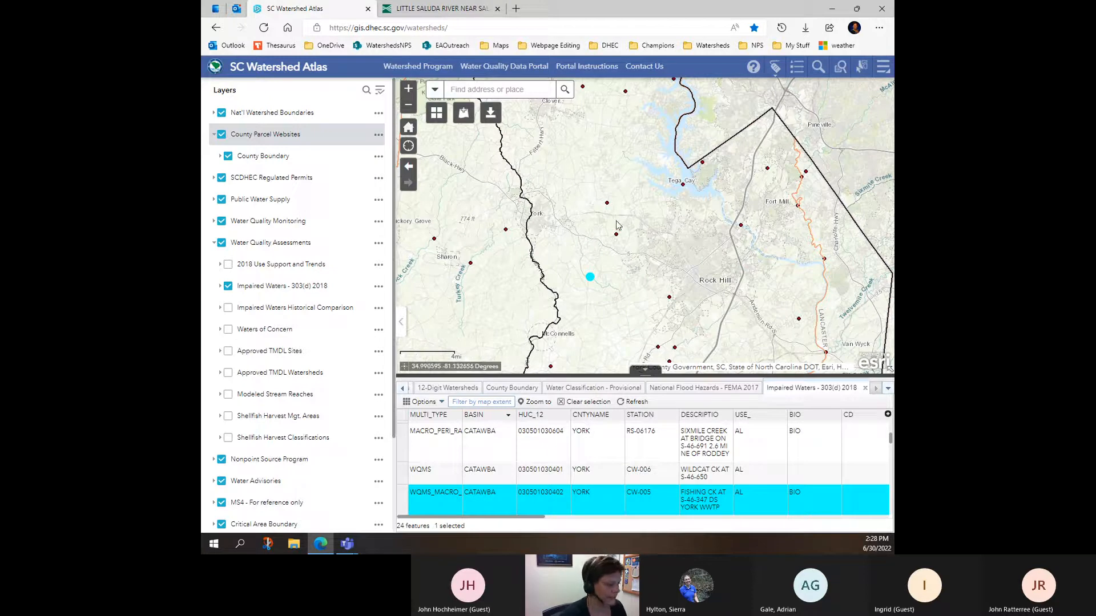
{"action": "left_click", "coordinate": [530, 403]}
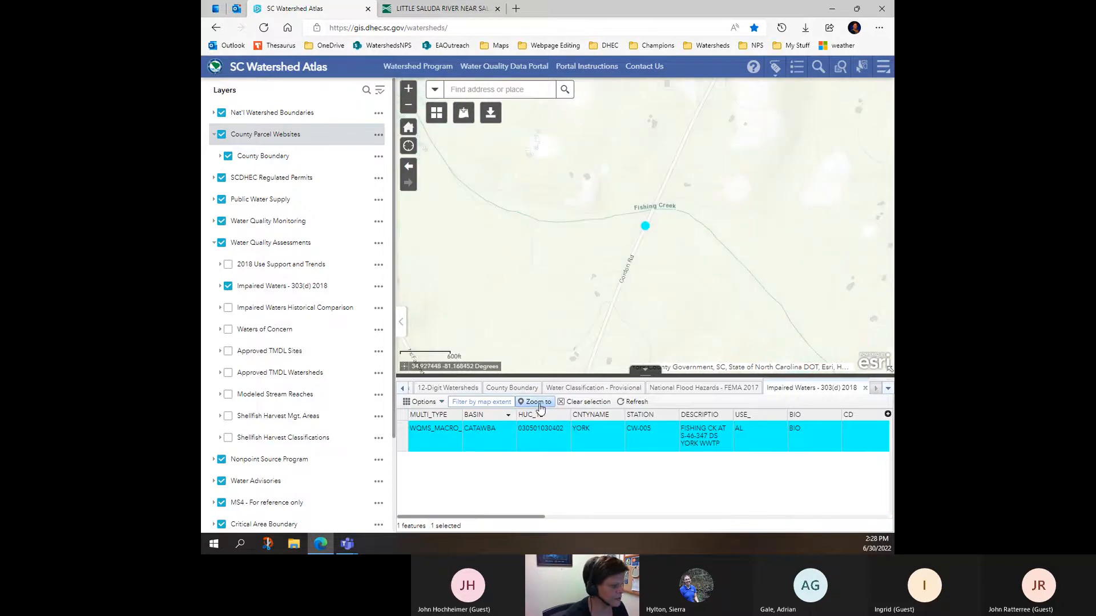
{"action": "left_click", "coordinate": [526, 402]}
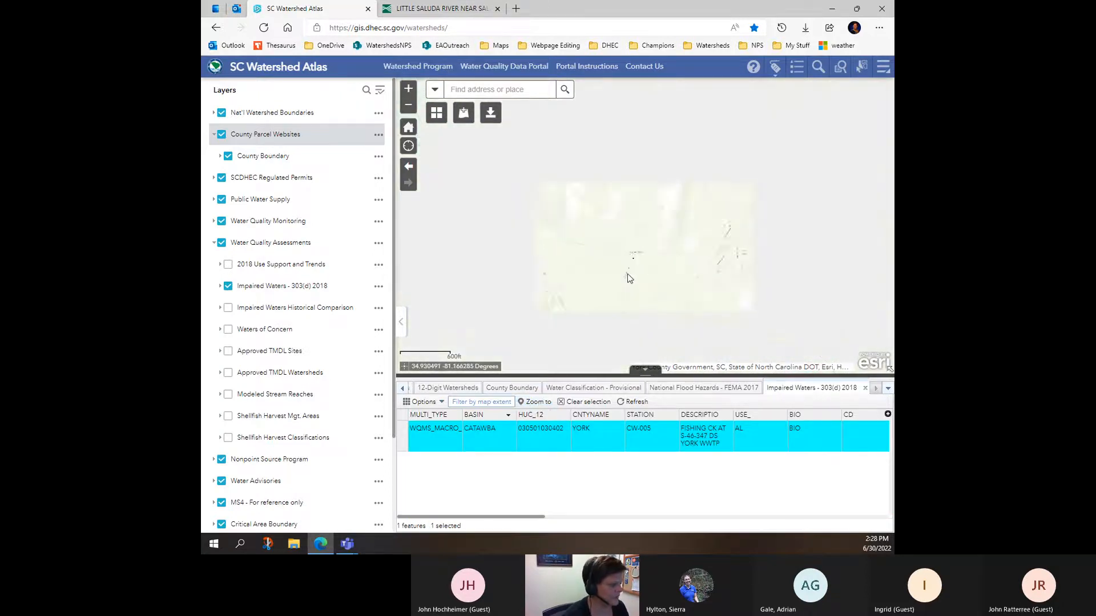
{"action": "scroll", "coordinate": [627, 276], "scroll_direction": "down", "scroll_amount": 5}
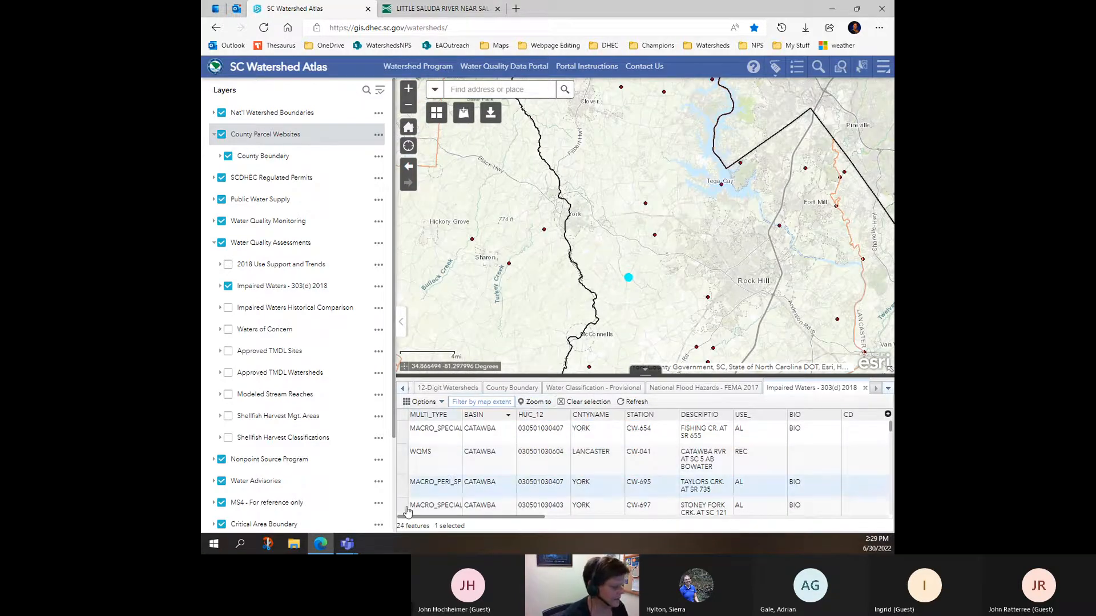
- Select the record for station CW-695, zoom the map to it, clear the selection, and return to the York and Rock Hill area
{"action": "left_click", "coordinate": [406, 490]}
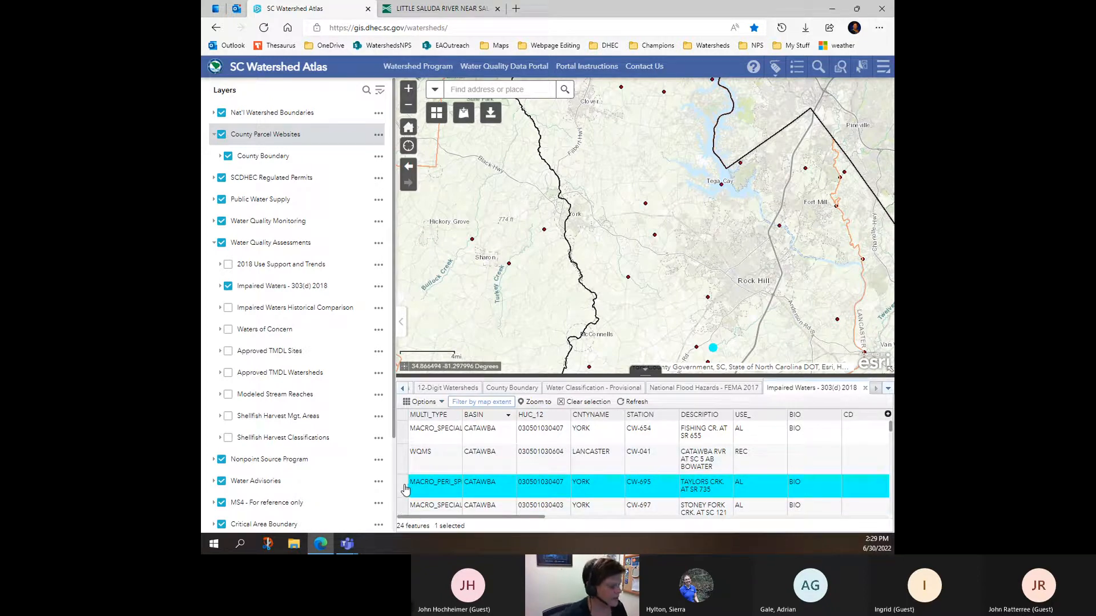
{"action": "left_click", "coordinate": [536, 403]}
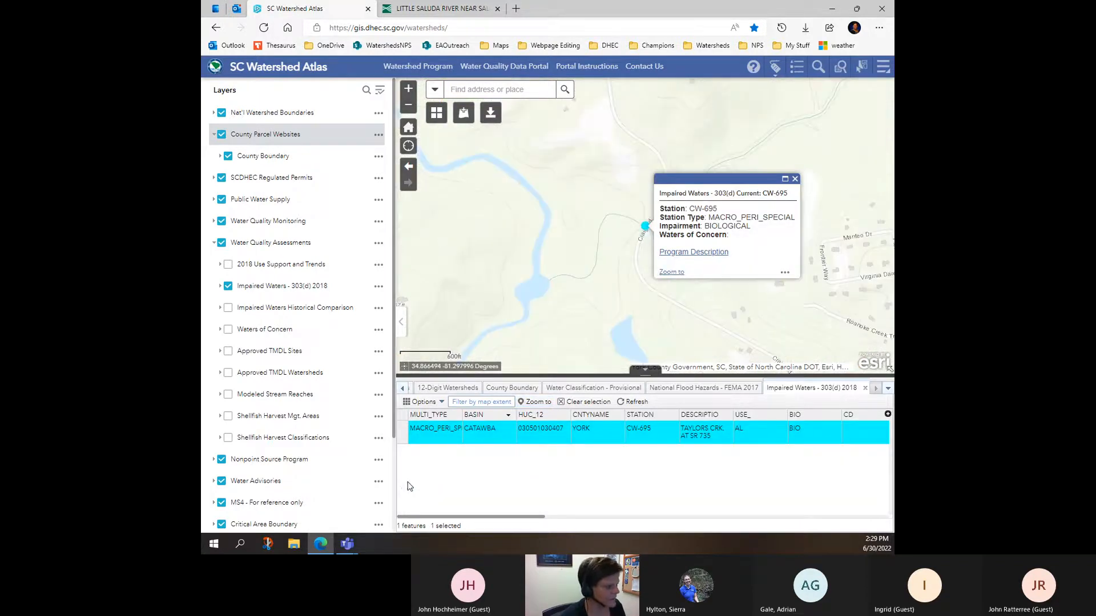
{"action": "left_click", "coordinate": [596, 403]}
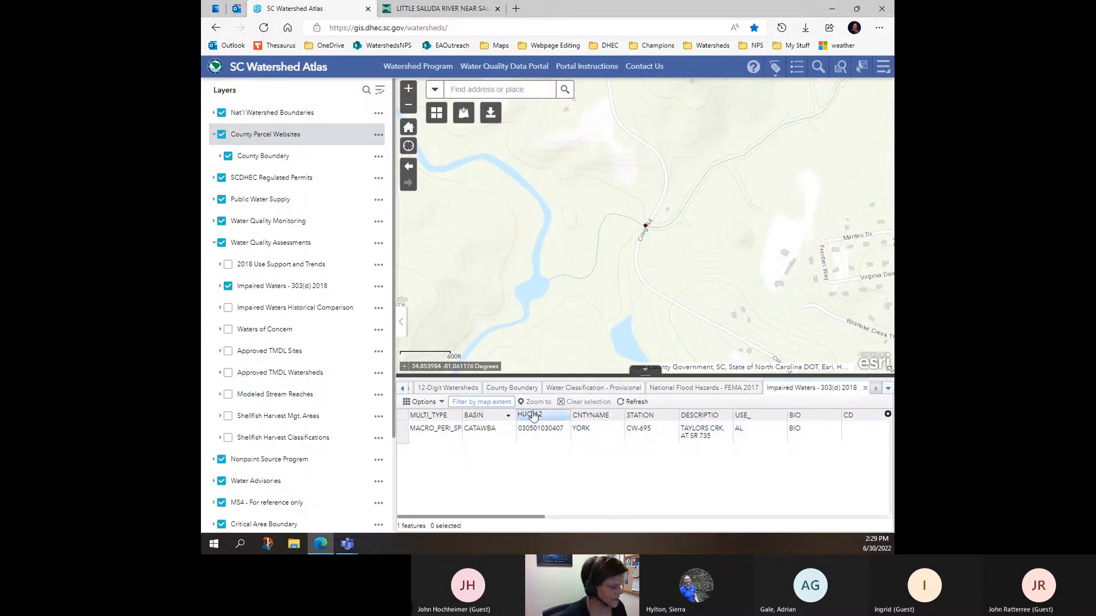
{"action": "scroll", "coordinate": [633, 321], "scroll_direction": "down", "scroll_amount": 2}
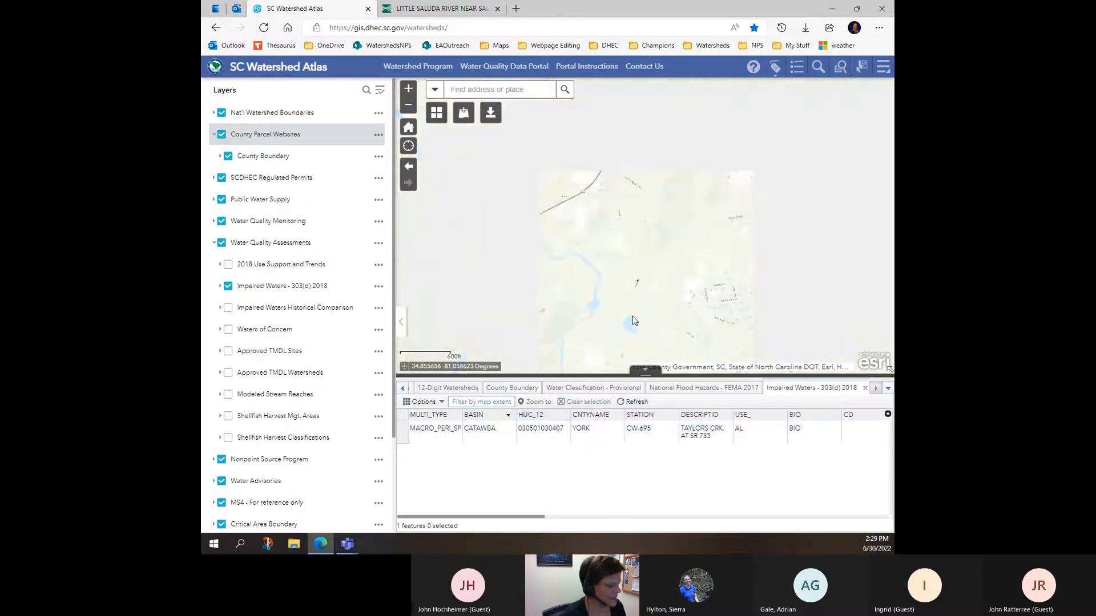
{"action": "scroll", "coordinate": [651, 278], "scroll_direction": "down", "scroll_amount": 1}
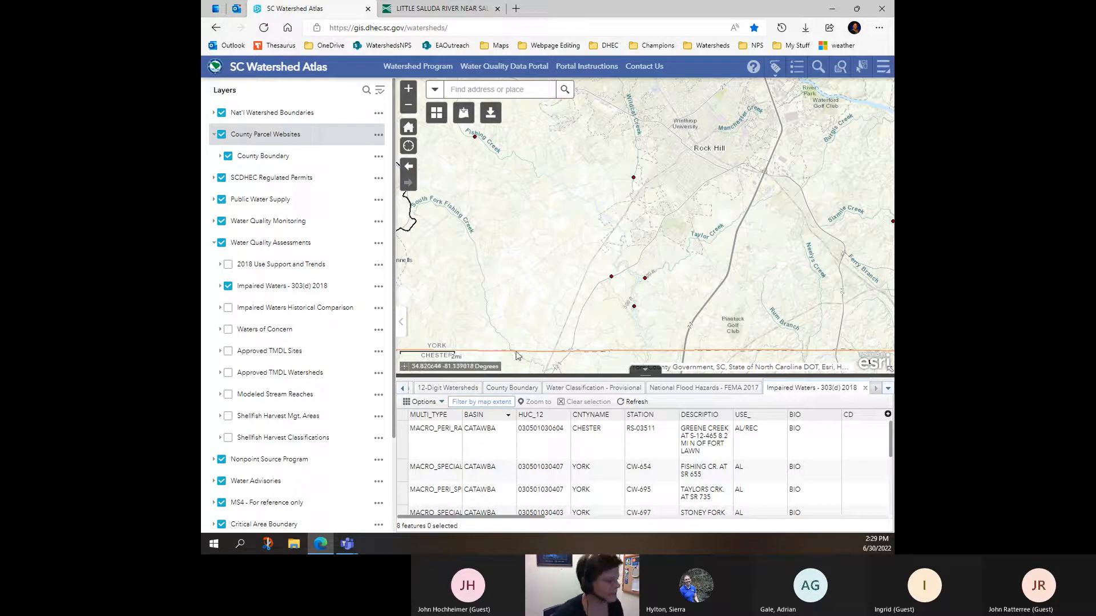
{"action": "scroll", "coordinate": [576, 303], "scroll_direction": "down", "scroll_amount": 1}
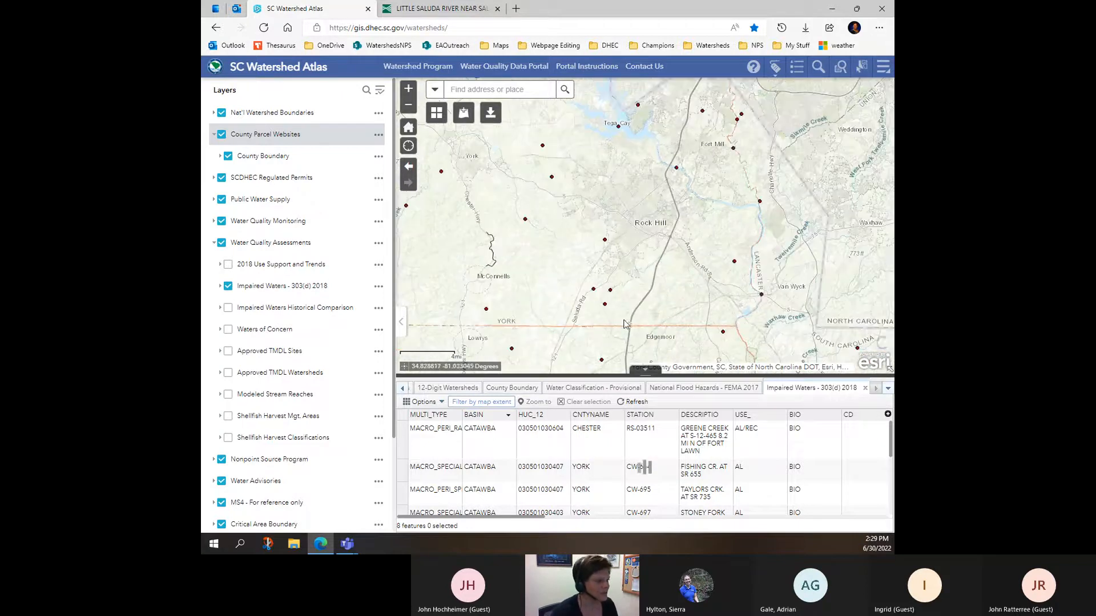
{"action": "left_click_drag", "start_coordinate": [584, 284], "coordinate": [636, 324]}
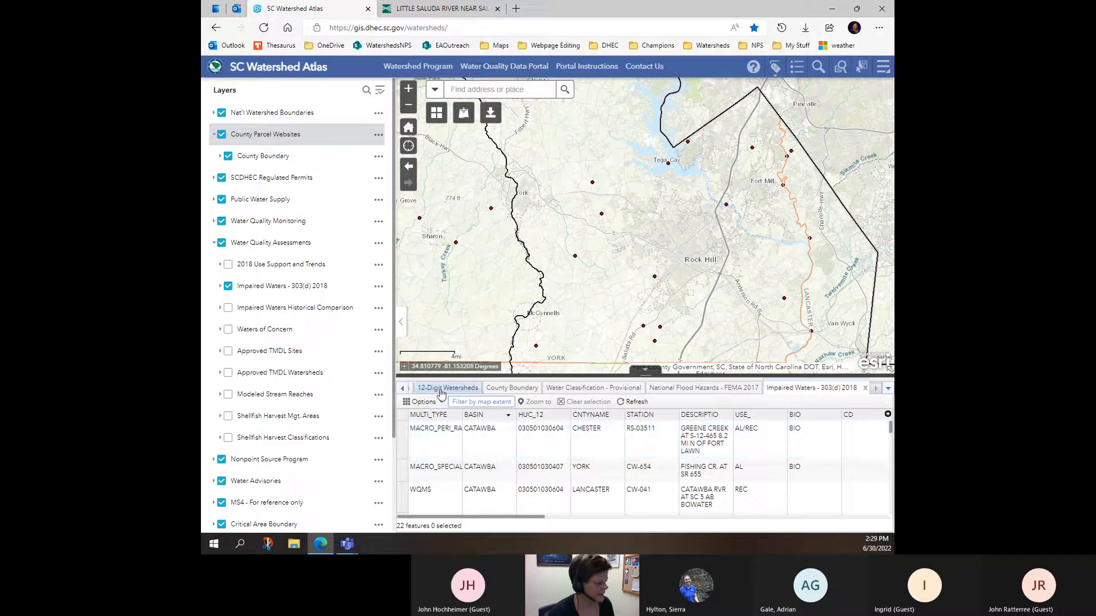
- Select seven Catawba basin records together in the impaired waters table, including stations RS-03511, CW-654, CW-041, CW-695 and CW-212
{"action": "left_click", "coordinate": [456, 432]}
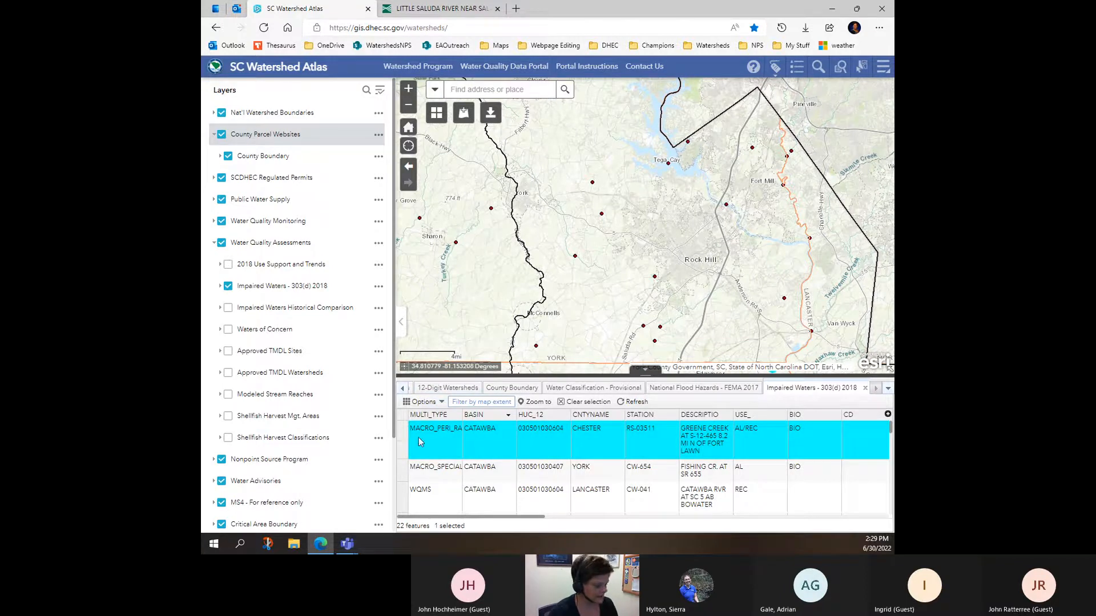
{"action": "left_click", "coordinate": [406, 475], "text": "ctrl"}
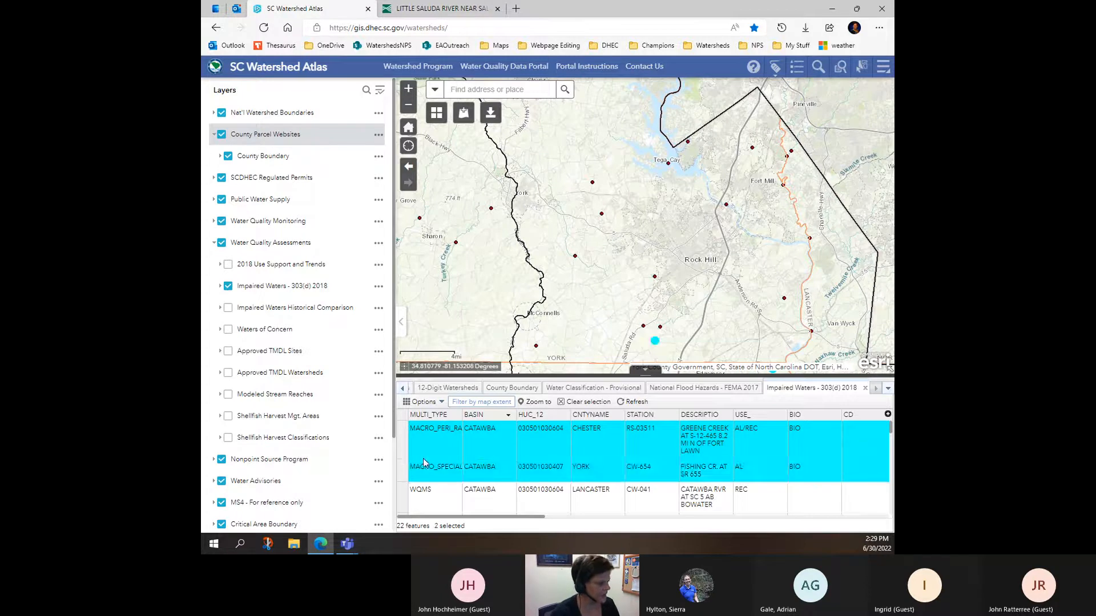
{"action": "left_click", "coordinate": [406, 498], "text": "ctrl"}
{"action": "scroll", "coordinate": [437, 454], "scroll_direction": "down", "scroll_amount": 1}
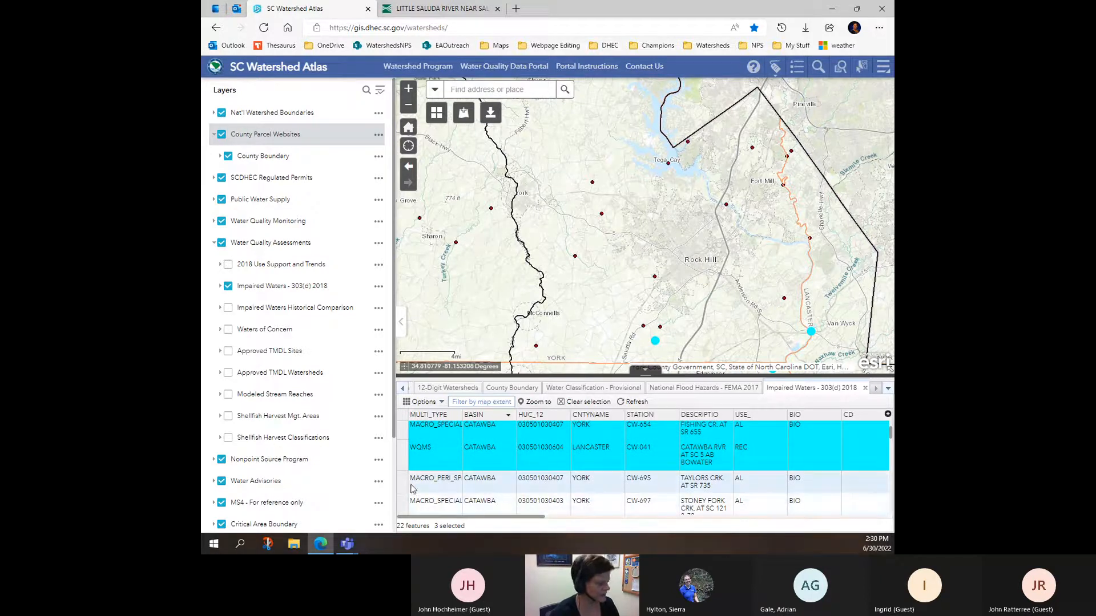
{"action": "scroll", "coordinate": [479, 474], "scroll_direction": "down", "scroll_amount": 1}
{"action": "left_click", "coordinate": [478, 482], "text": "ctrl"}
{"action": "scroll", "coordinate": [463, 475], "scroll_direction": "down", "scroll_amount": 4}
{"action": "scroll", "coordinate": [463, 474], "scroll_direction": "down", "scroll_amount": 3}
{"action": "left_click", "coordinate": [479, 462], "text": "ctrl"}
{"action": "scroll", "coordinate": [479, 465], "scroll_direction": "down", "scroll_amount": 2}
{"action": "left_click", "coordinate": [479, 466], "text": "ctrl"}
{"action": "scroll", "coordinate": [404, 470], "scroll_direction": "down", "scroll_amount": 3}
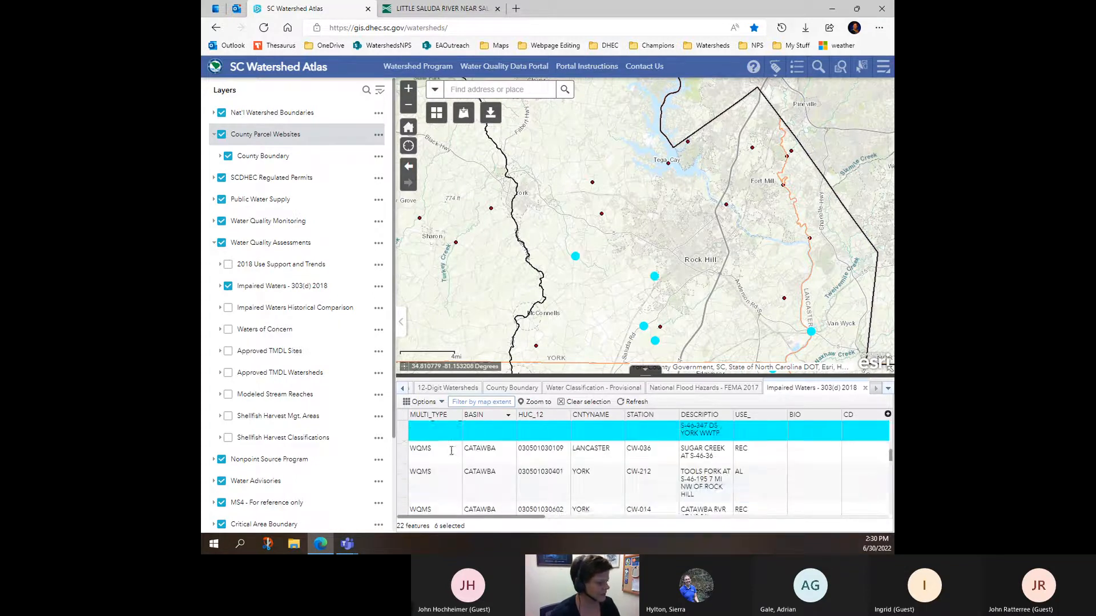
{"action": "left_click", "coordinate": [405, 484], "text": "ctrl"}
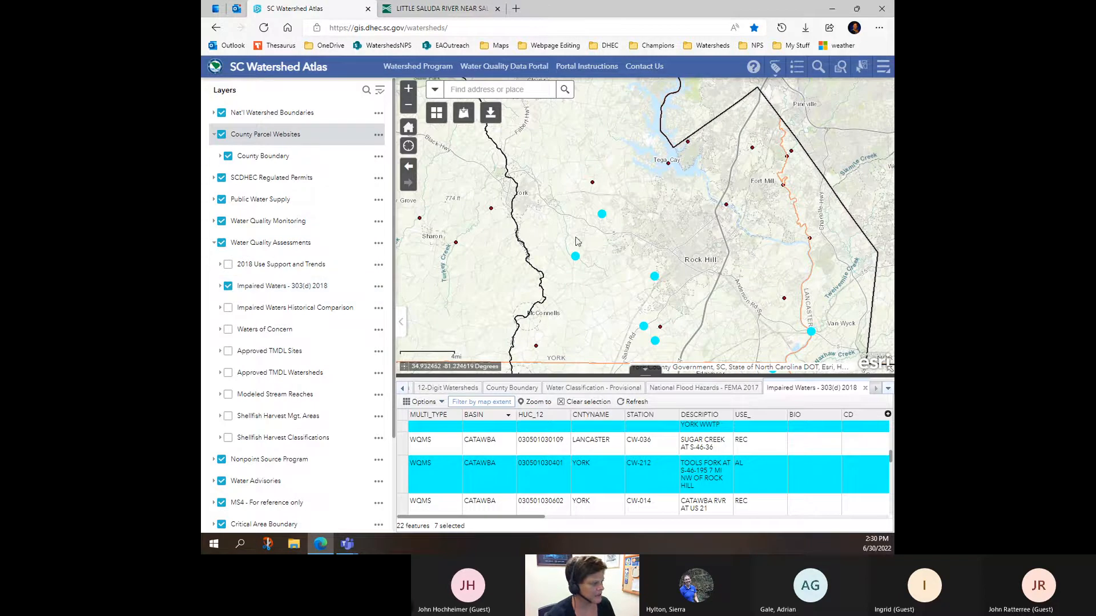
- Widen the map to the Upstate counties and use the Select tool to box-select features across the Broad and Catawba basins
{"action": "left_click", "coordinate": [862, 68]}
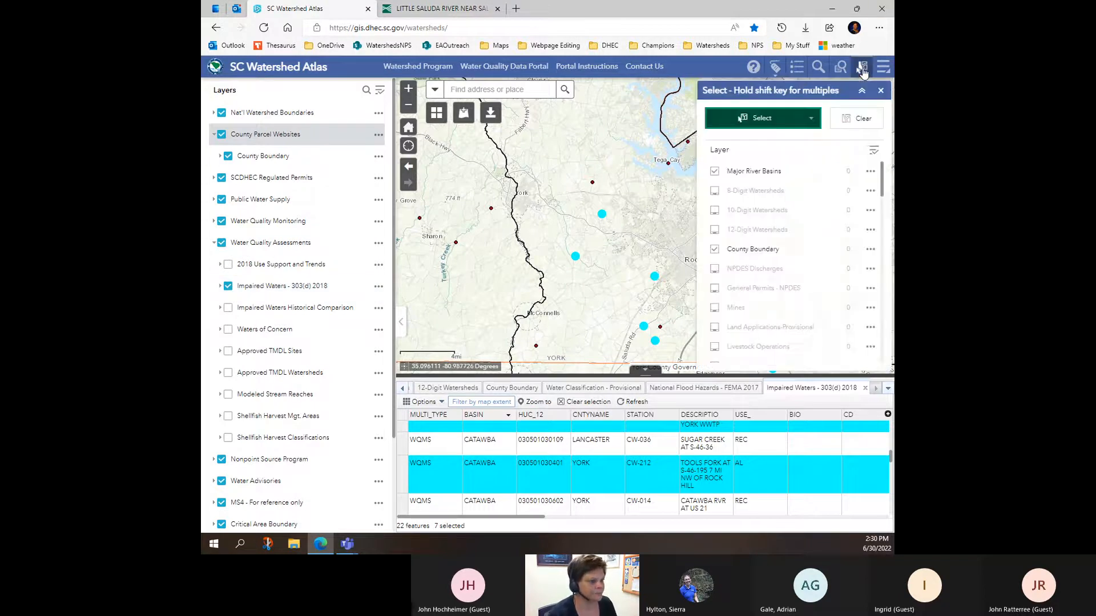
{"action": "scroll", "coordinate": [754, 239], "scroll_direction": "down", "scroll_amount": 2}
{"action": "scroll", "coordinate": [751, 229], "scroll_direction": "up", "scroll_amount": 2}
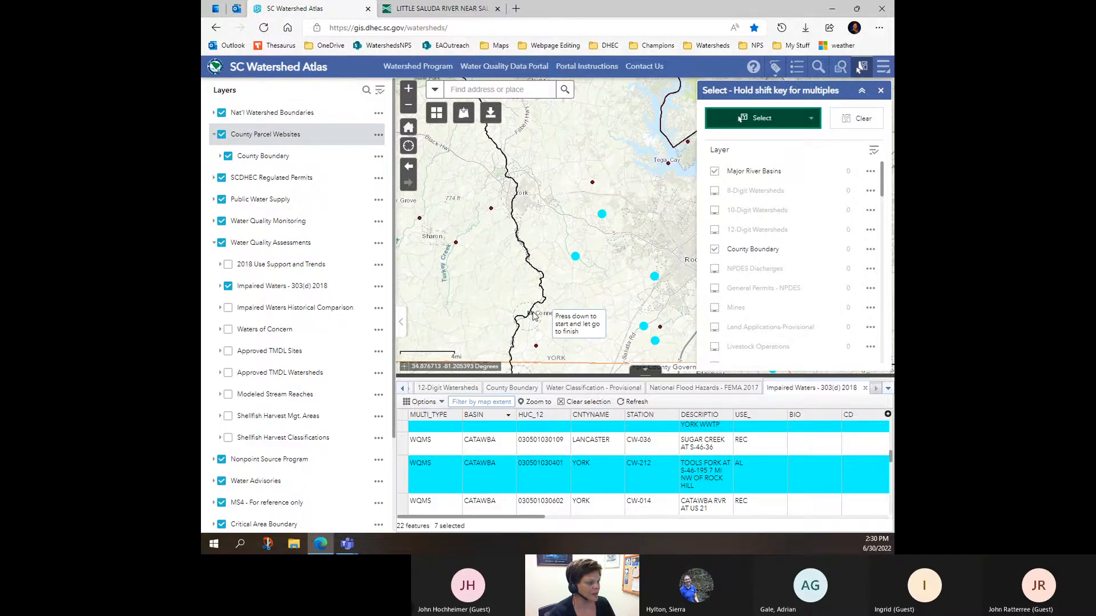
{"action": "scroll", "coordinate": [563, 238], "scroll_direction": "down", "scroll_amount": 3}
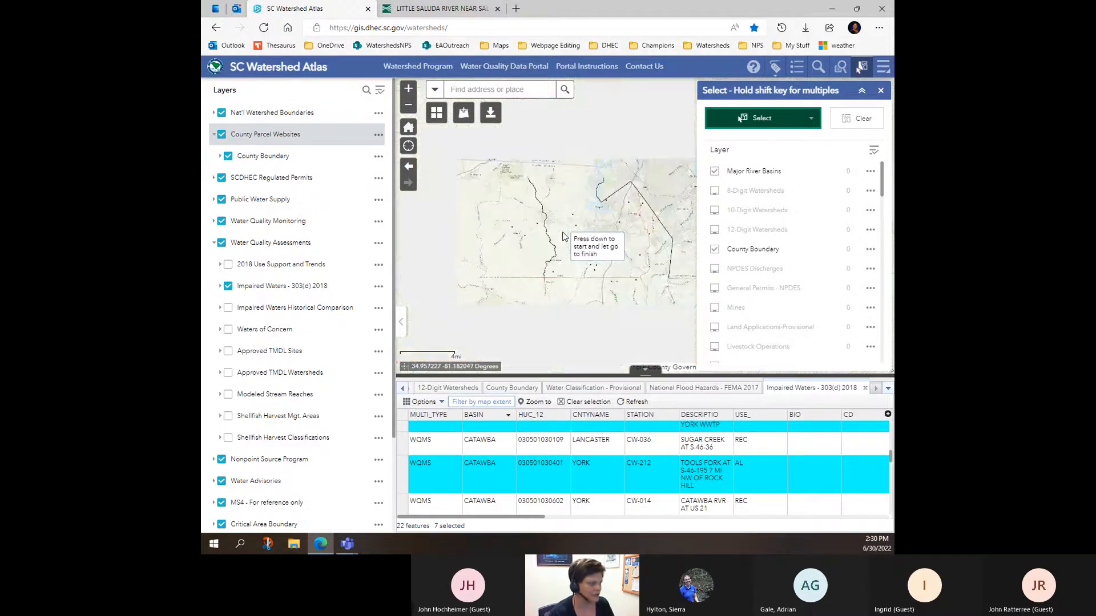
{"action": "scroll", "coordinate": [592, 275], "scroll_direction": "down", "scroll_amount": 1}
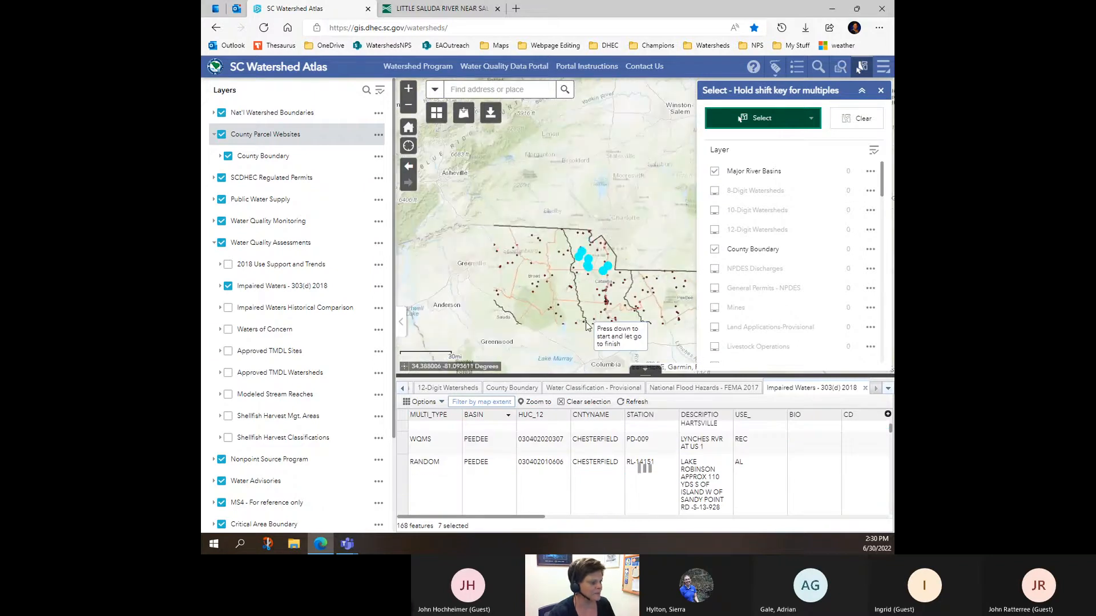
{"action": "mouse_move", "coordinate": [581, 322]}
{"action": "left_mouse_down"}
{"action": "mouse_move", "coordinate": [582, 252]}
{"action": "mouse_move", "coordinate": [610, 267]}
{"action": "left_mouse_up"}
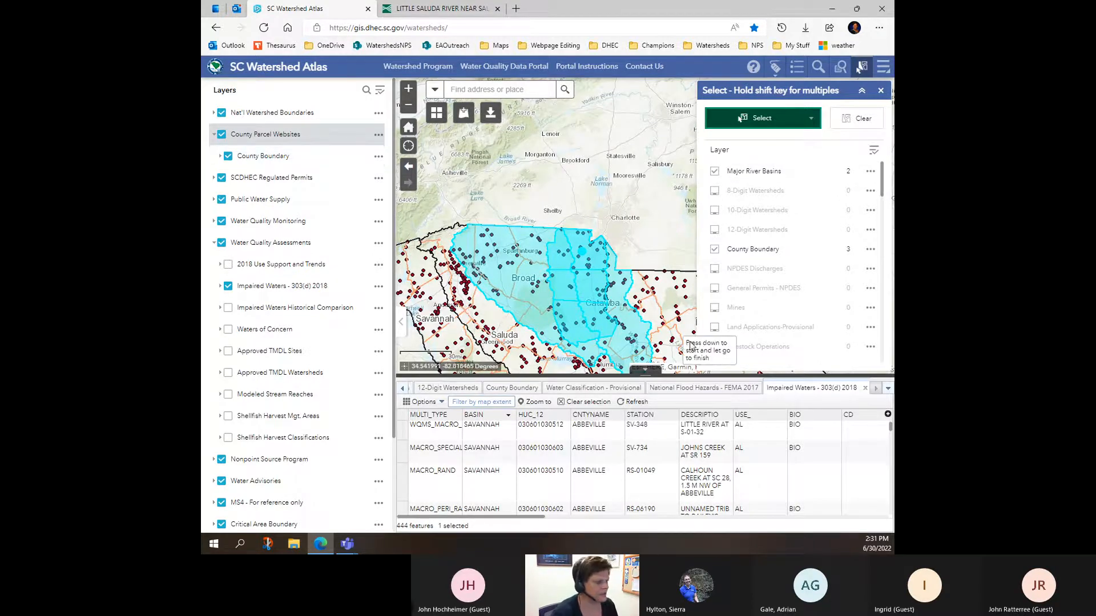
- Review the number of selected features per layer, clear the whole selection and close the Select tool
{"action": "scroll", "coordinate": [799, 248], "scroll_direction": "down", "scroll_amount": 1}
{"action": "scroll", "coordinate": [799, 254], "scroll_direction": "down", "scroll_amount": 2}
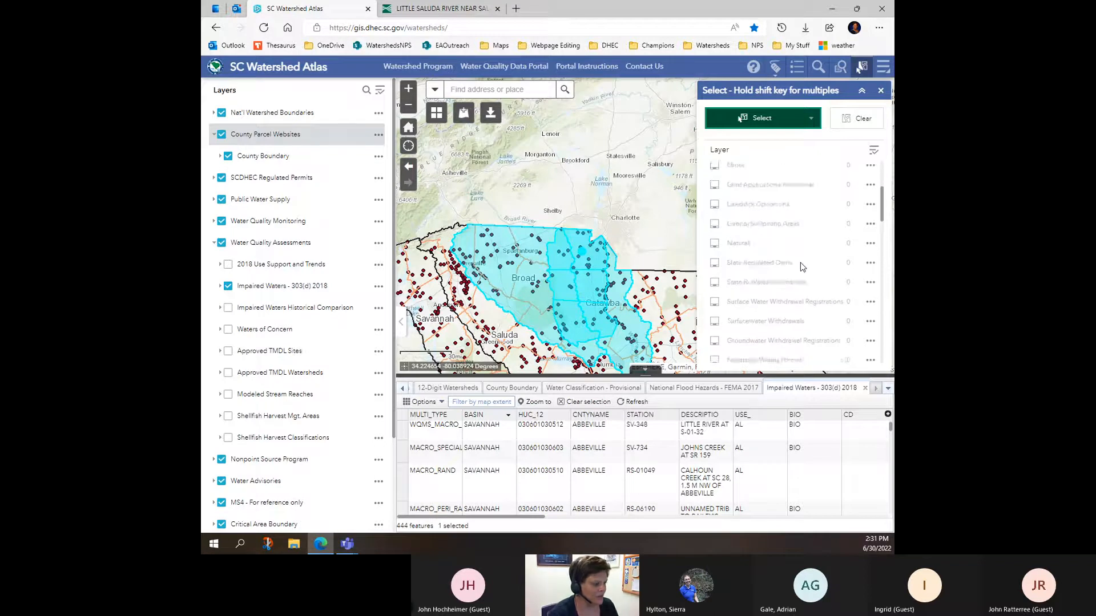
{"action": "scroll", "coordinate": [822, 234], "scroll_direction": "up", "scroll_amount": 2}
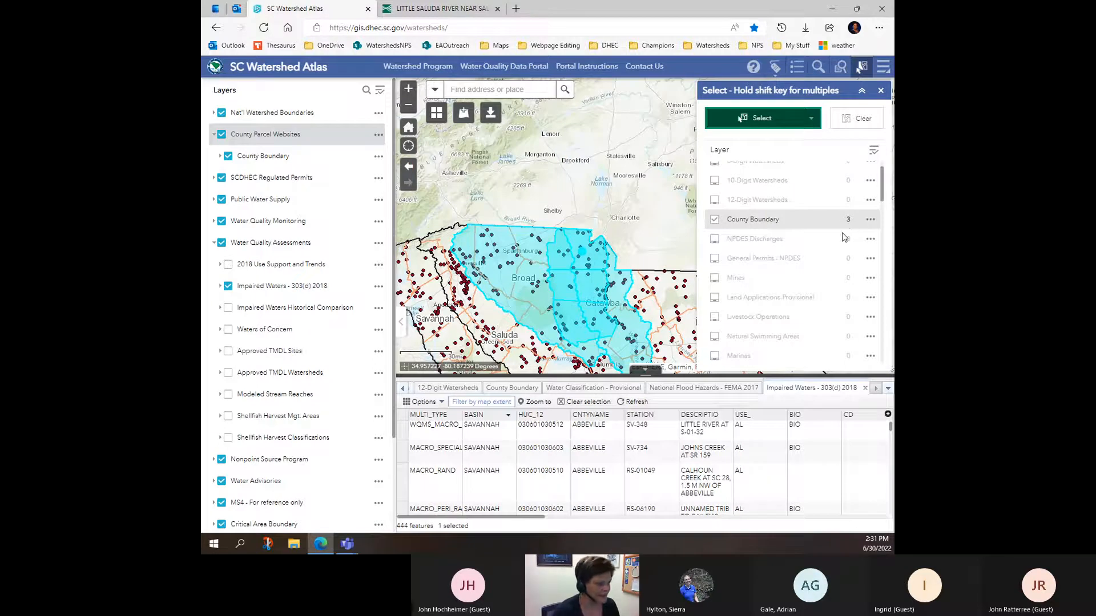
{"action": "scroll", "coordinate": [839, 240], "scroll_direction": "up", "scroll_amount": 1}
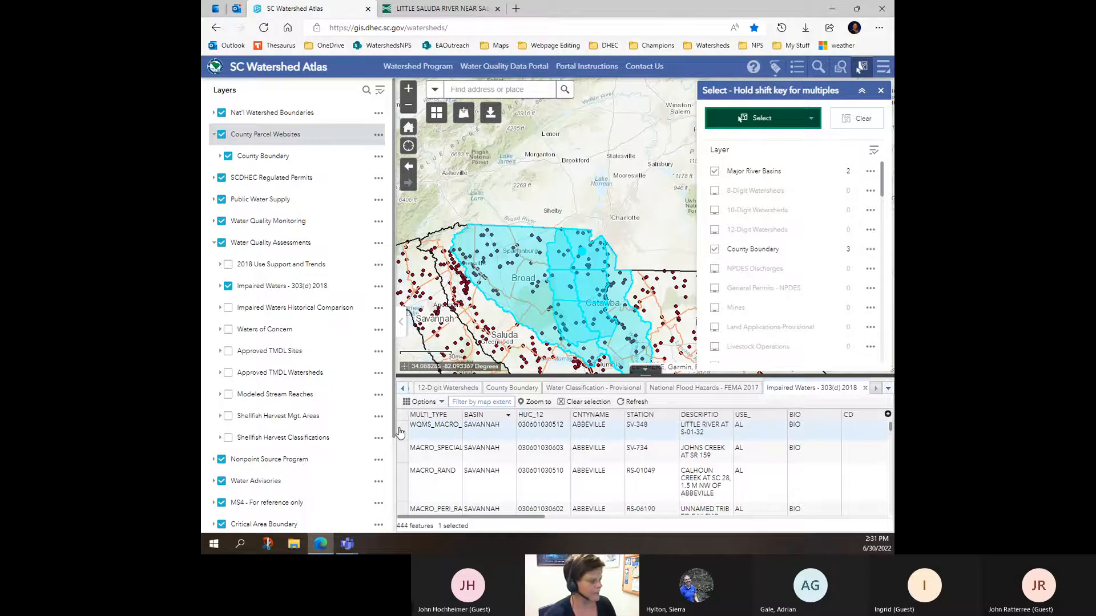
{"action": "left_click", "coordinate": [856, 118]}
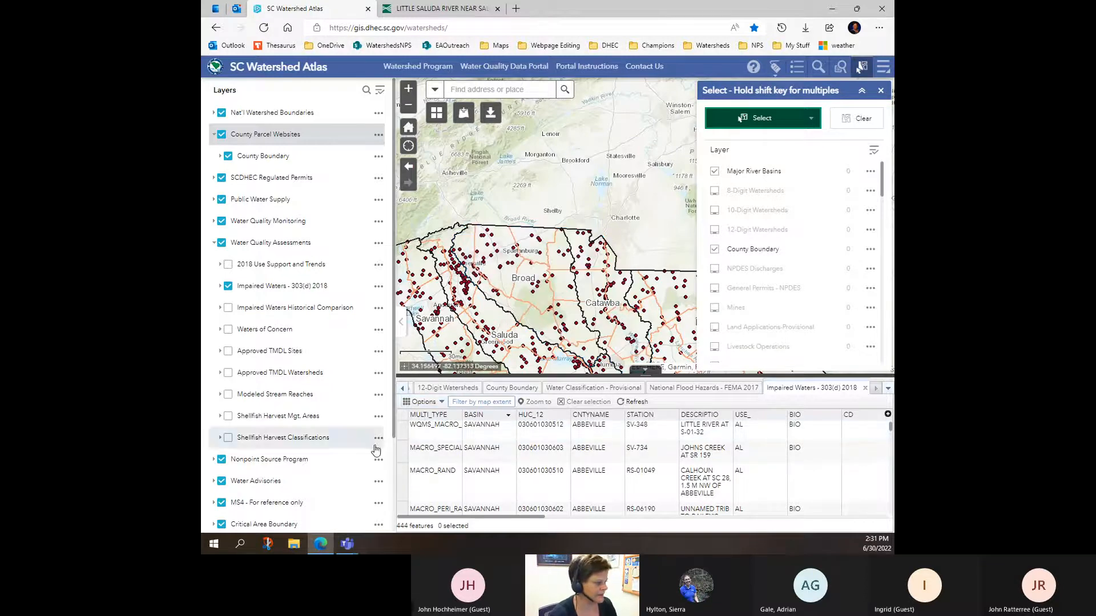
{"action": "left_click", "coordinate": [881, 90]}
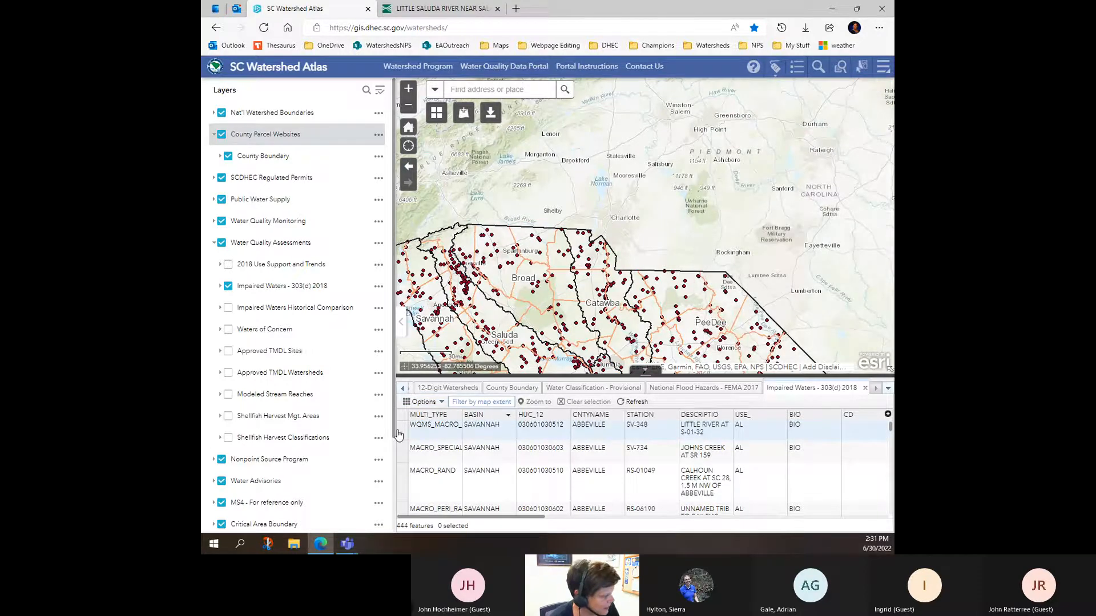
- Select the Savannah basin records for stations SV-348, SV-734, RS-01049, RS-06190 and SV-100 in the impaired waters table
{"action": "left_click", "coordinate": [474, 427]}
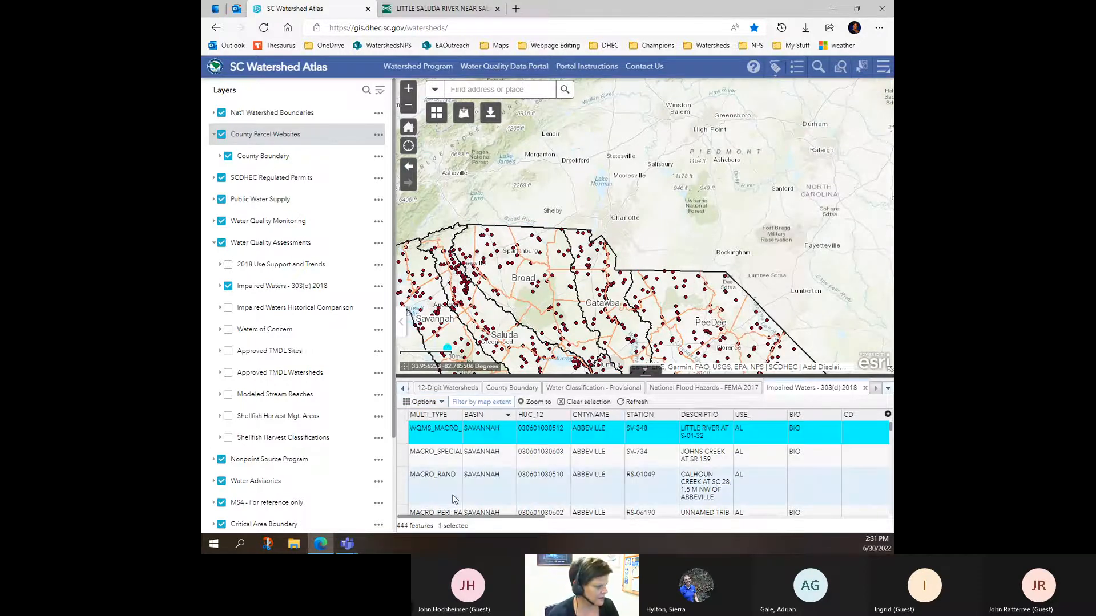
{"action": "left_click", "coordinate": [406, 490], "text": "shift"}
{"action": "scroll", "coordinate": [503, 432], "scroll_direction": "right", "scroll_amount": 1}
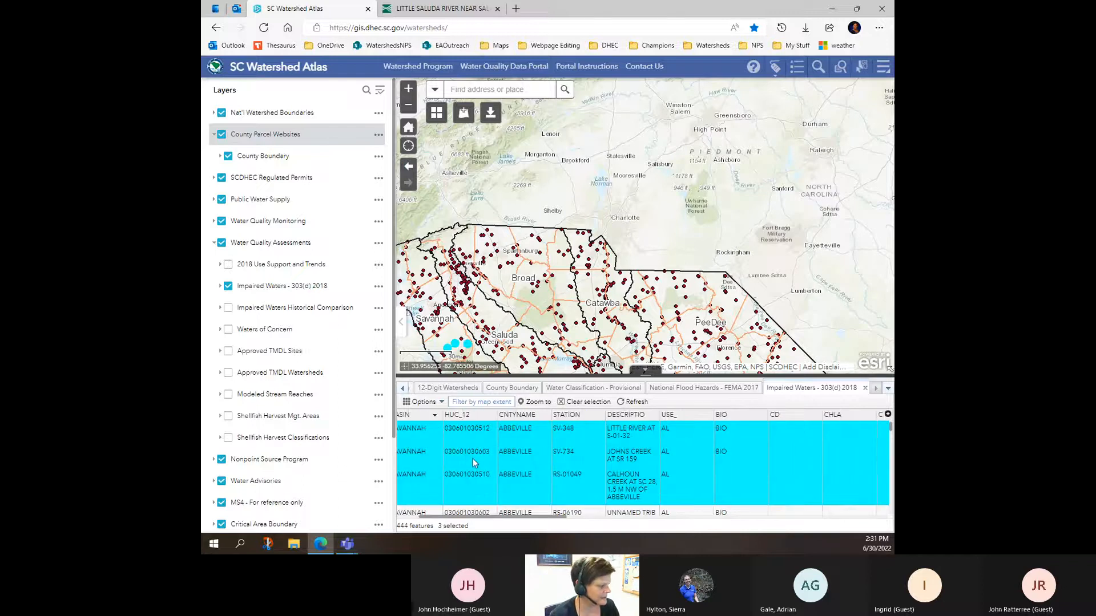
{"action": "scroll", "coordinate": [495, 478], "scroll_direction": "down", "scroll_amount": 1}
{"action": "scroll", "coordinate": [479, 495], "scroll_direction": "left", "scroll_amount": 3}
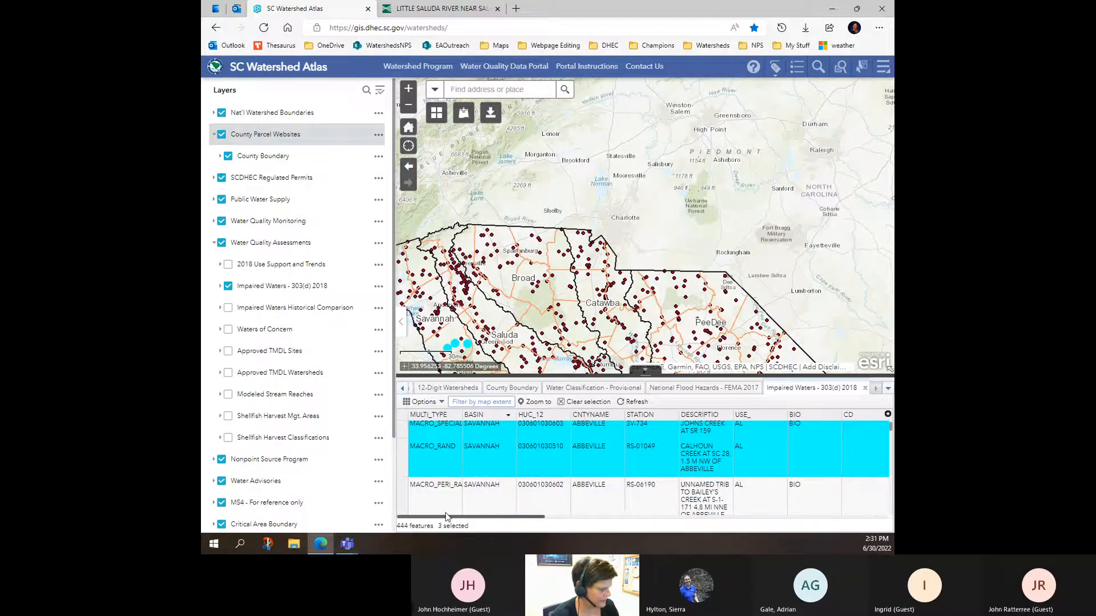
{"action": "scroll", "coordinate": [446, 487], "scroll_direction": "down", "scroll_amount": 1}
{"action": "scroll", "coordinate": [464, 485], "scroll_direction": "down", "scroll_amount": 1}
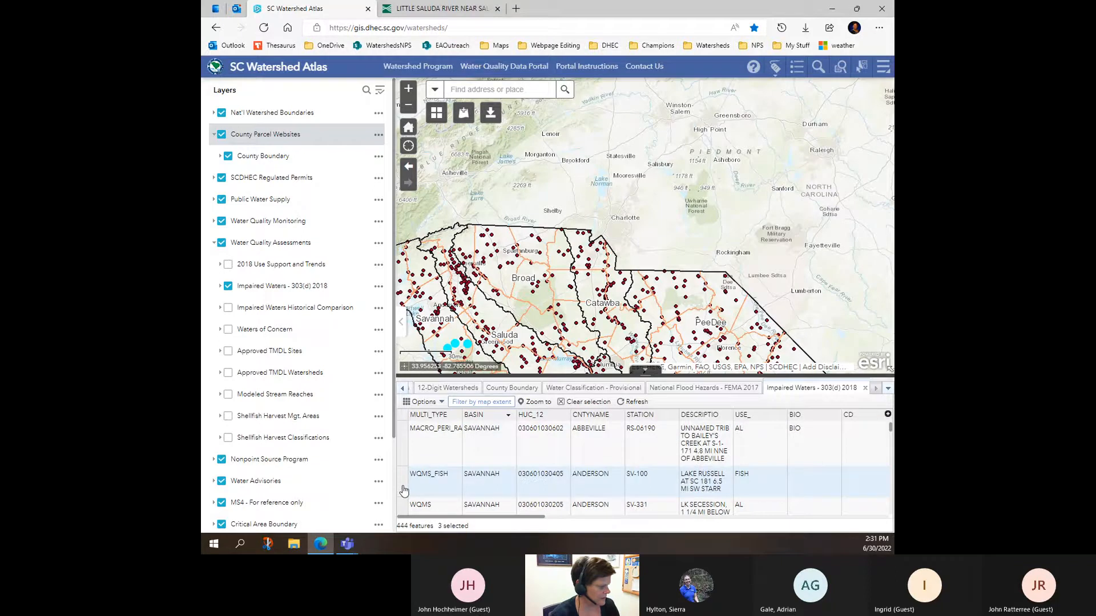
{"action": "left_click", "coordinate": [406, 485], "text": "shift"}
{"action": "key", "text": "ctrl+minus"}
{"action": "key", "text": "ctrl+minus"}
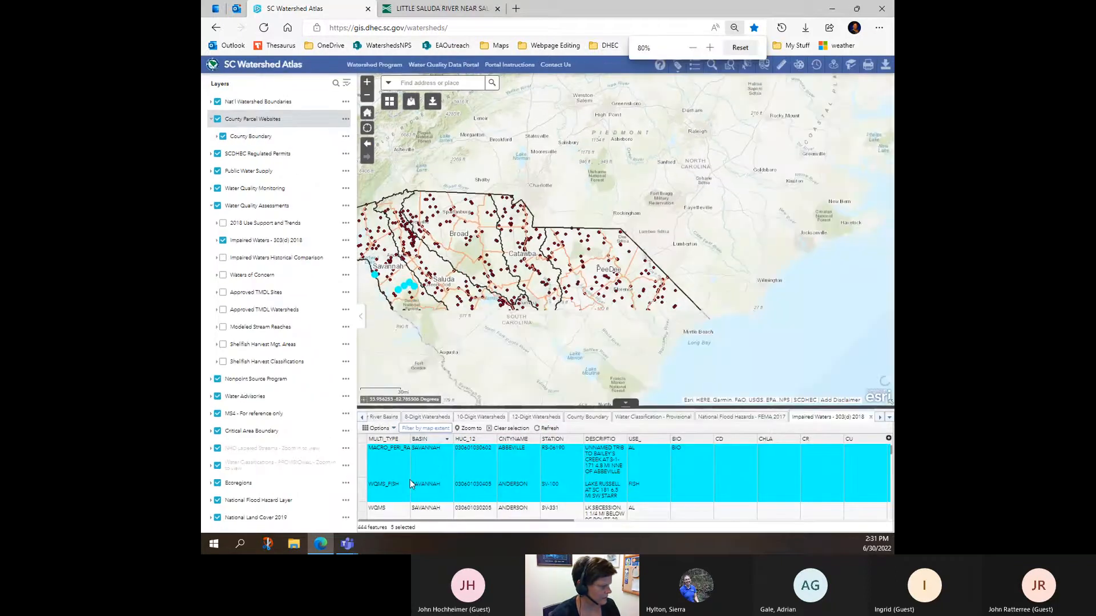
{"action": "left_click", "coordinate": [735, 27]}
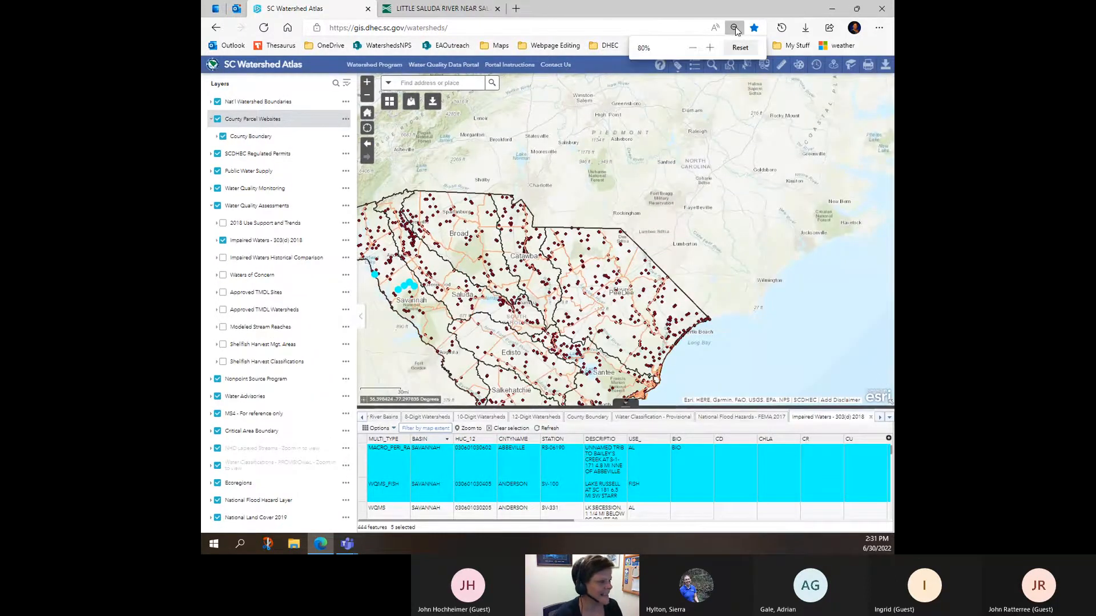
{"action": "left_click", "coordinate": [746, 49]}
- Add stations SV-331 and RS-05414 to the selected records and bring the whole Savannah basin into the map view
{"action": "scroll", "coordinate": [438, 472], "scroll_direction": "down", "scroll_amount": 3}
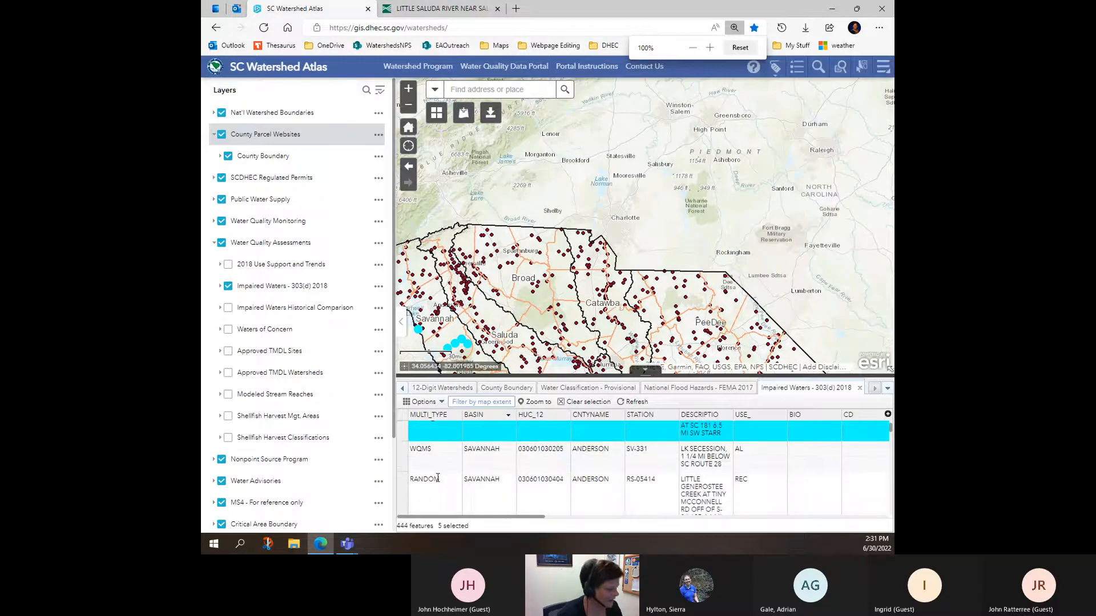
{"action": "left_click", "coordinate": [401, 465], "text": "ctrl"}
{"action": "left_click", "coordinate": [402, 503], "text": "ctrl"}
{"action": "left_click_drag", "start_coordinate": [533, 323], "coordinate": [679, 229]}
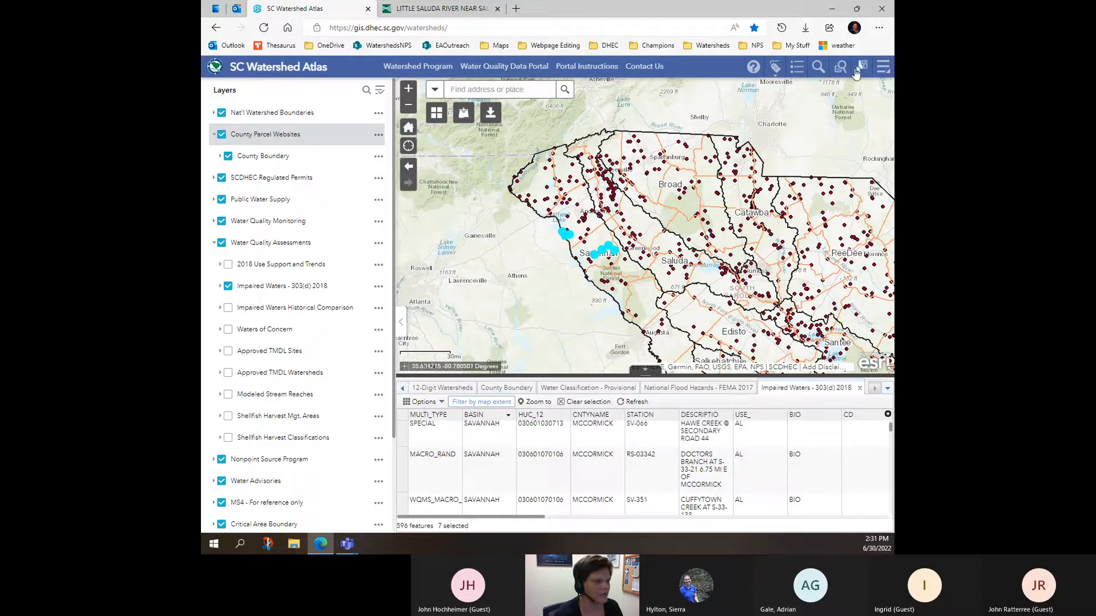
- Create a layer named "Random selected features" from the selected Impaired Waters - 303(d) 2018 features using the Select tool's selection actions
{"action": "left_click", "coordinate": [861, 68]}
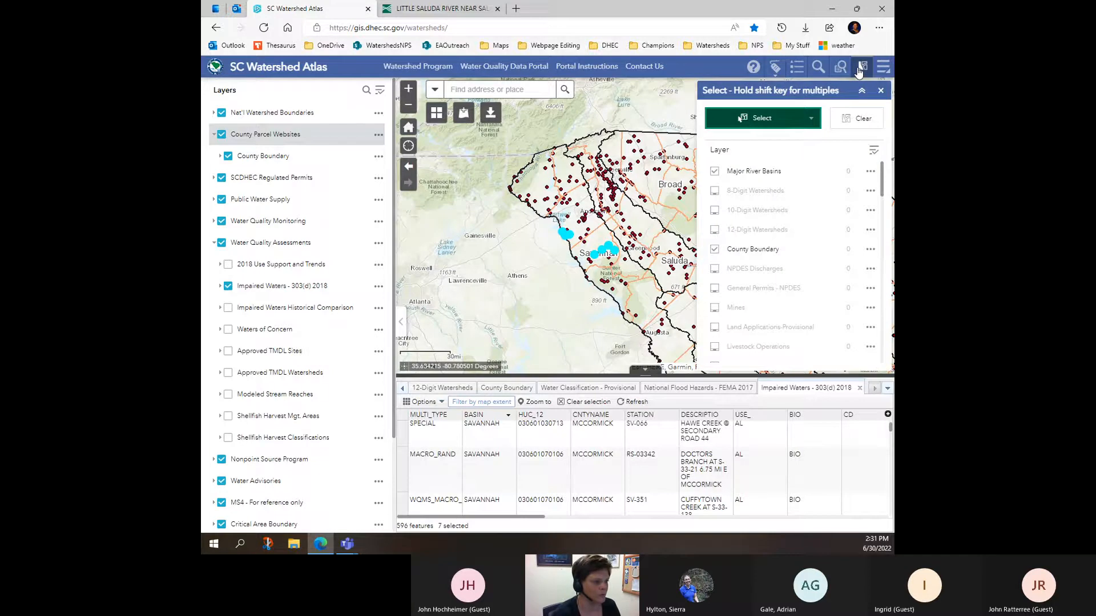
{"action": "scroll", "coordinate": [822, 249], "scroll_direction": "down", "scroll_amount": 3}
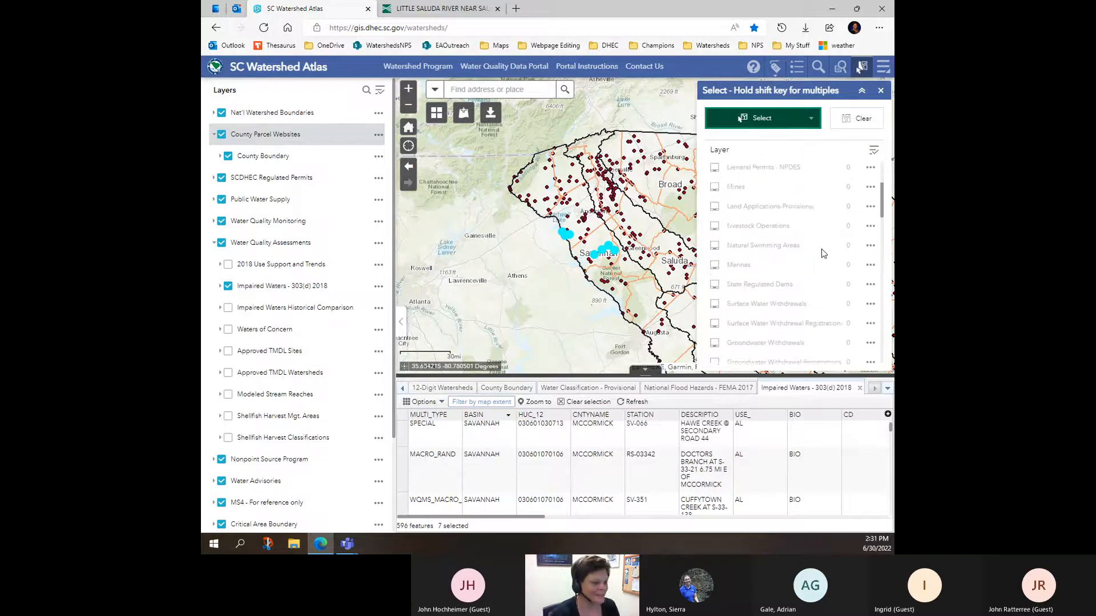
{"action": "scroll", "coordinate": [820, 249], "scroll_direction": "down", "scroll_amount": 5}
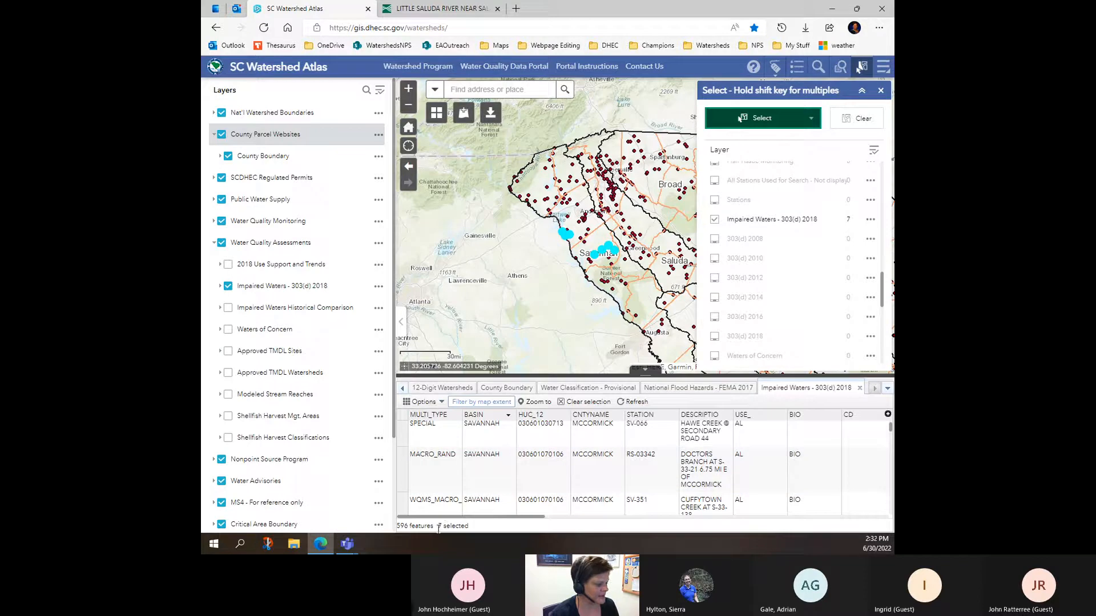
{"action": "left_click", "coordinate": [870, 221]}
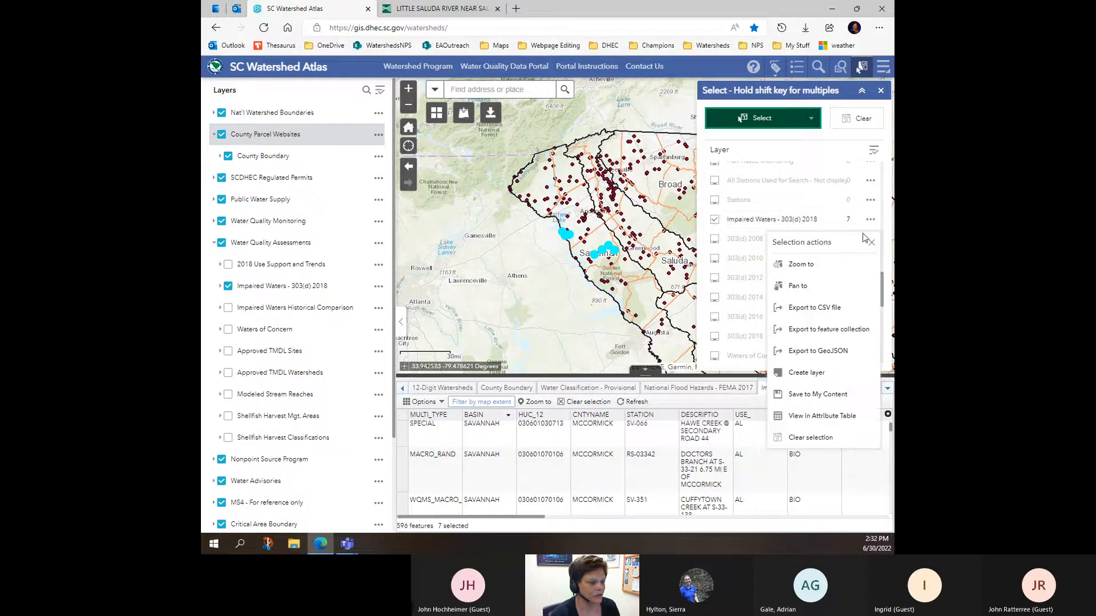
{"action": "left_click", "coordinate": [830, 377]}
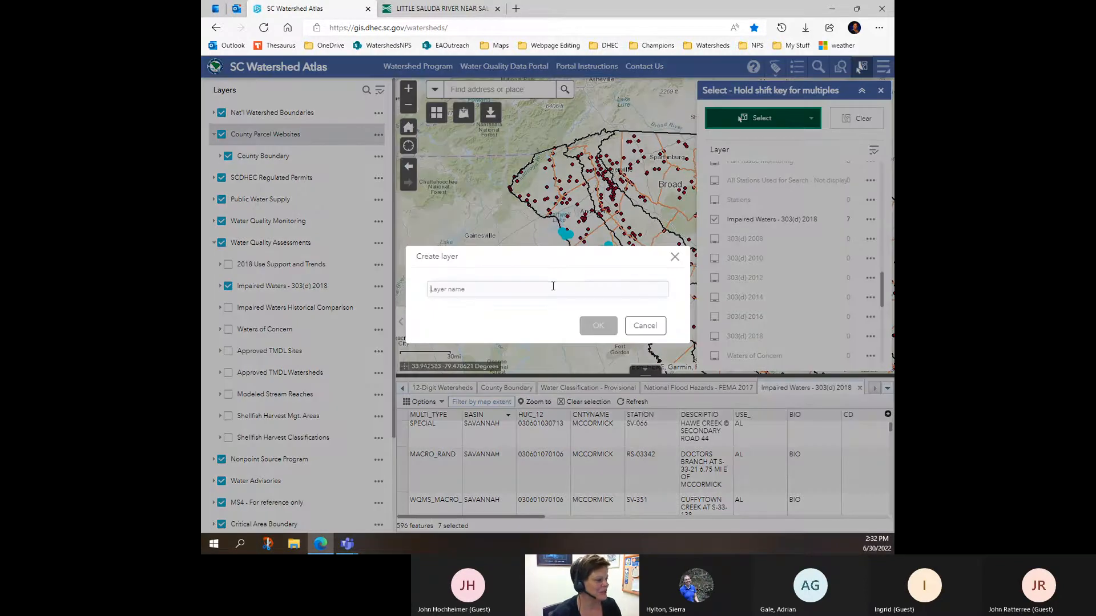
{"action": "type", "text": "Random selected features"}
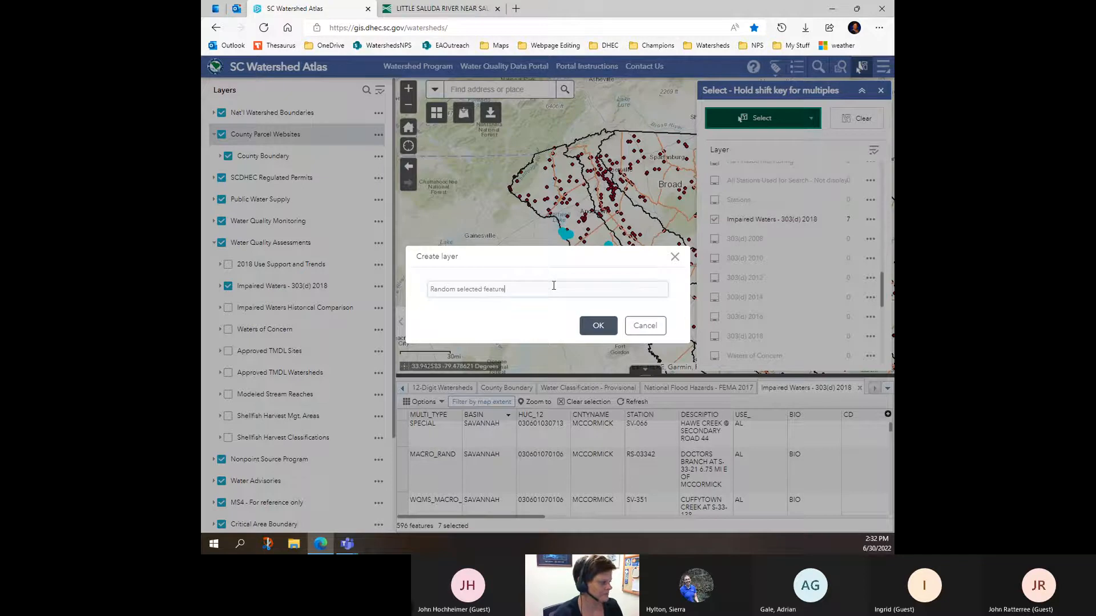
{"action": "left_click", "coordinate": [600, 334]}
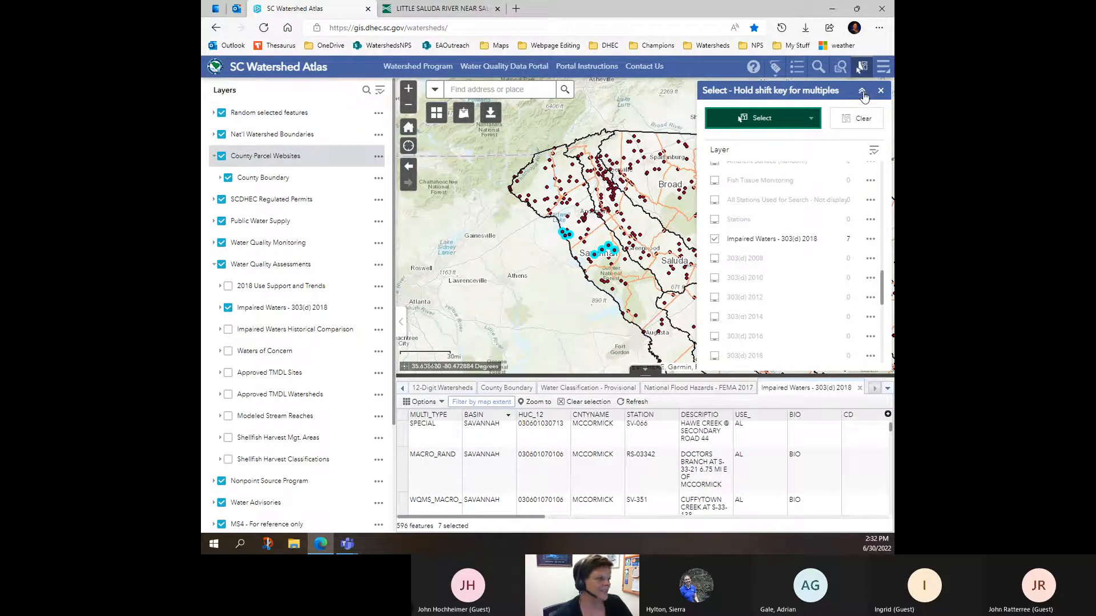
- Collapse the Select tool, expand the "Random selected features" layer's legend and view that layer in the attribute table
{"action": "left_click", "coordinate": [861, 91]}
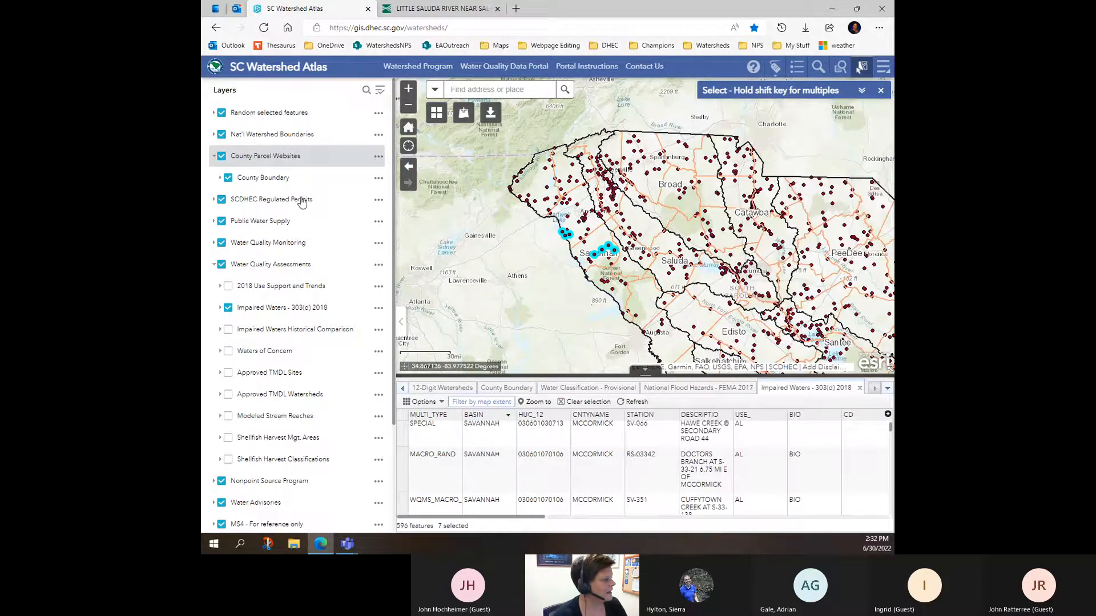
{"action": "left_click", "coordinate": [214, 113]}
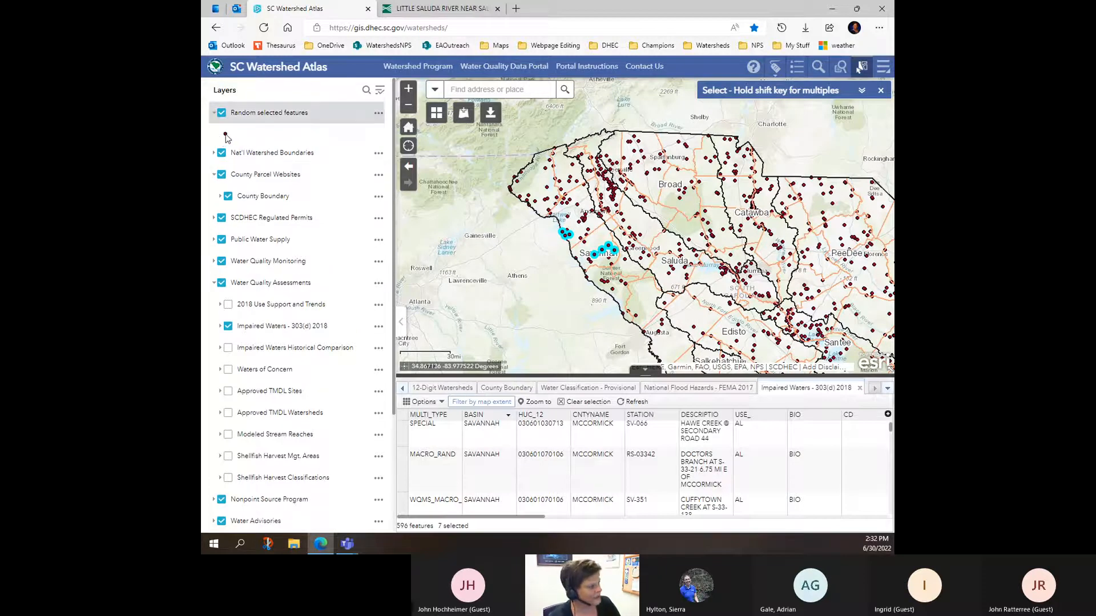
{"action": "left_click", "coordinate": [379, 113]}
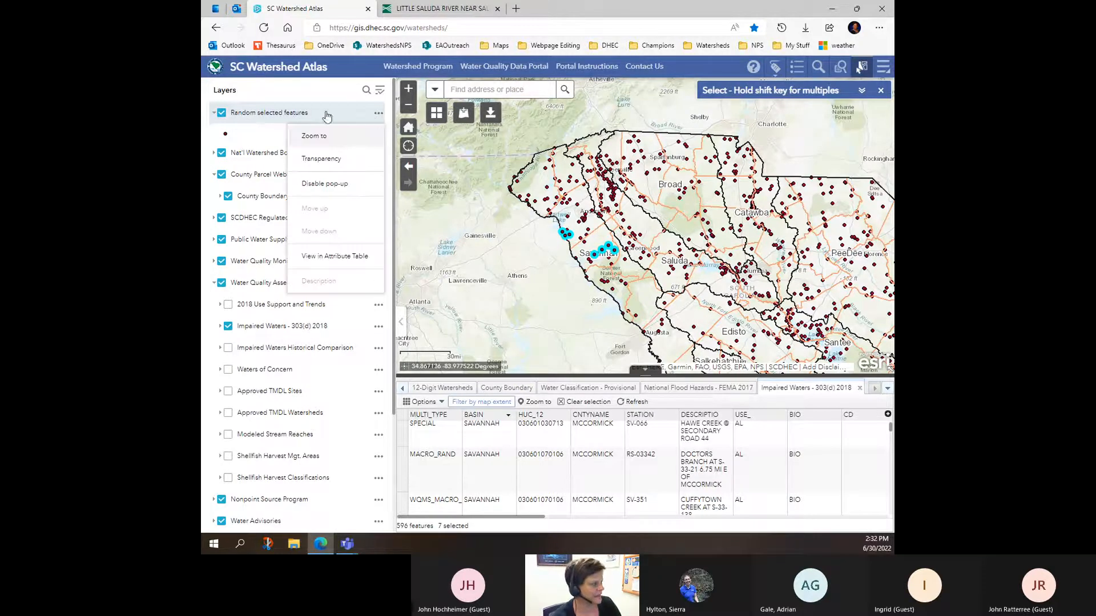
{"action": "left_click", "coordinate": [343, 257]}
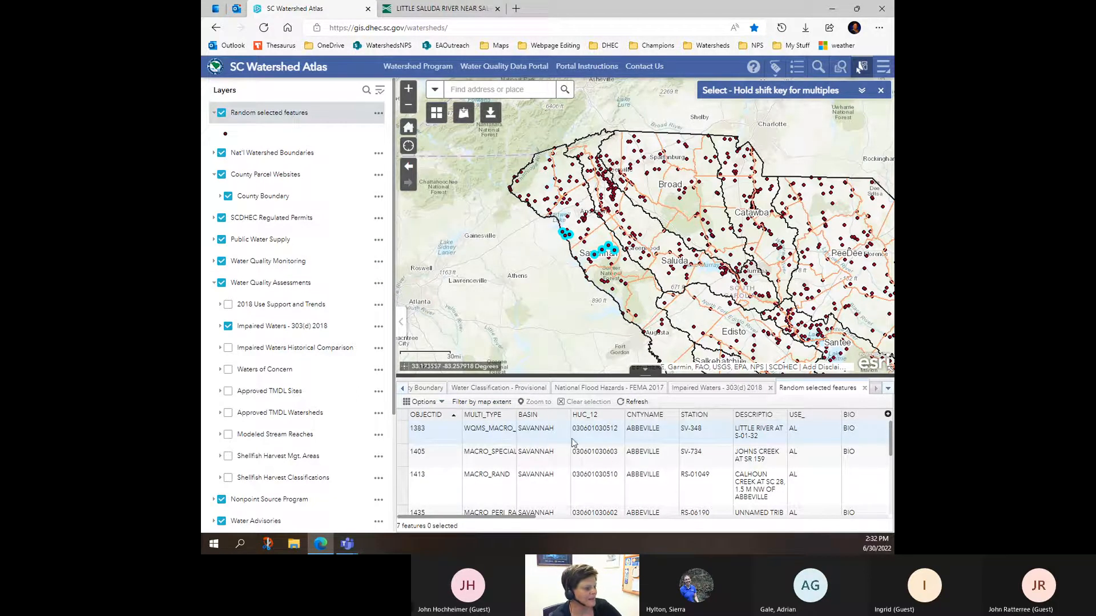
- Zoom the map to the selected Impaired Waters - 303(d) 2018 features
{"action": "scroll", "coordinate": [564, 451], "scroll_direction": "down", "scroll_amount": 2}
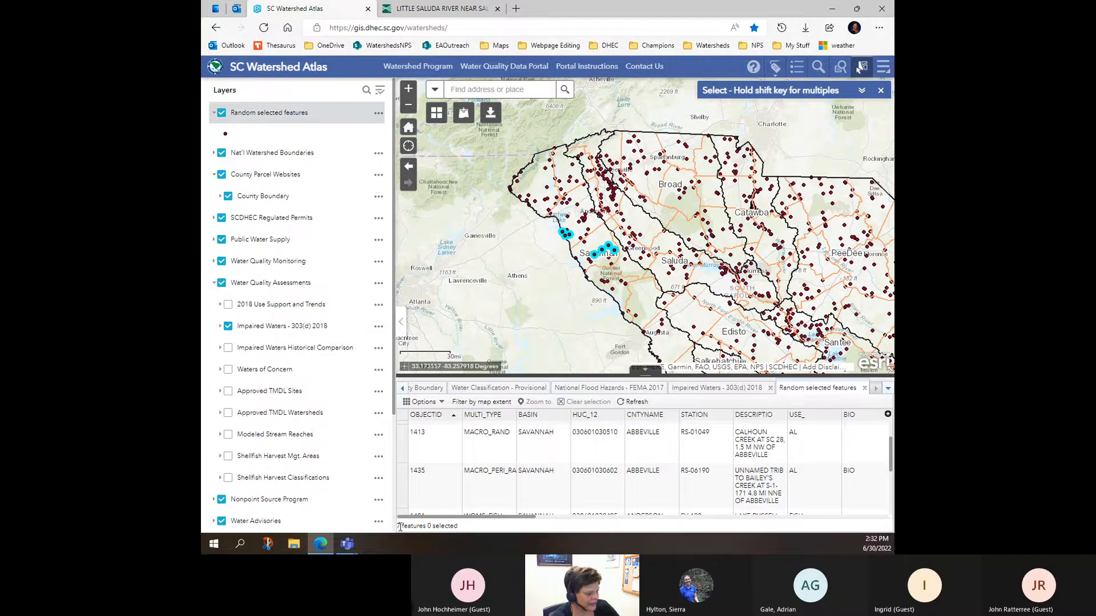
{"action": "left_click", "coordinate": [431, 407]}
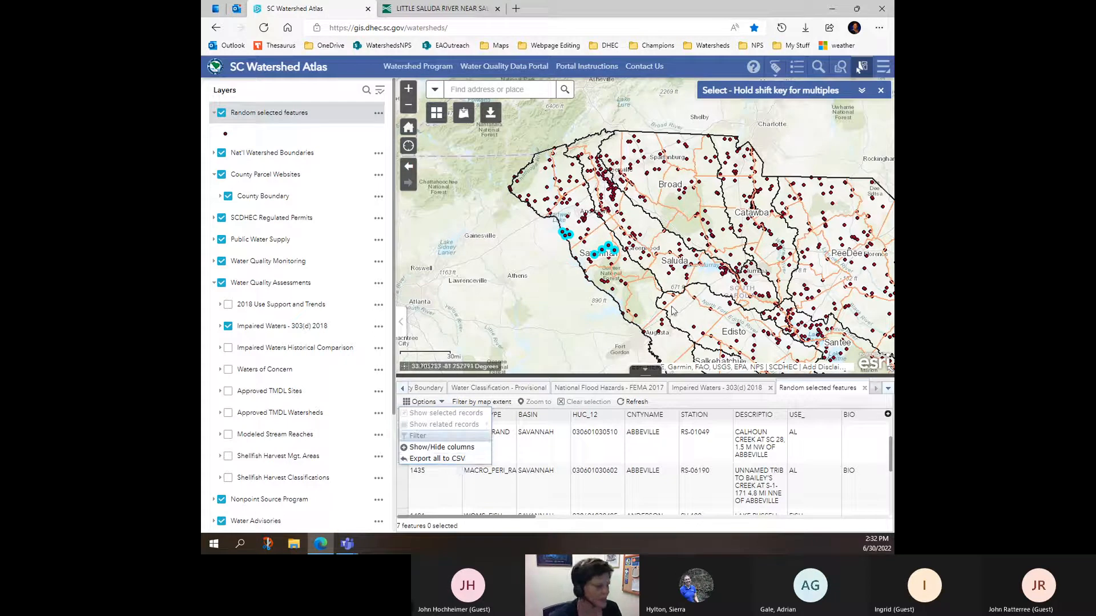
{"action": "left_click", "coordinate": [860, 93]}
{"action": "scroll", "coordinate": [816, 273], "scroll_direction": "down", "scroll_amount": 3}
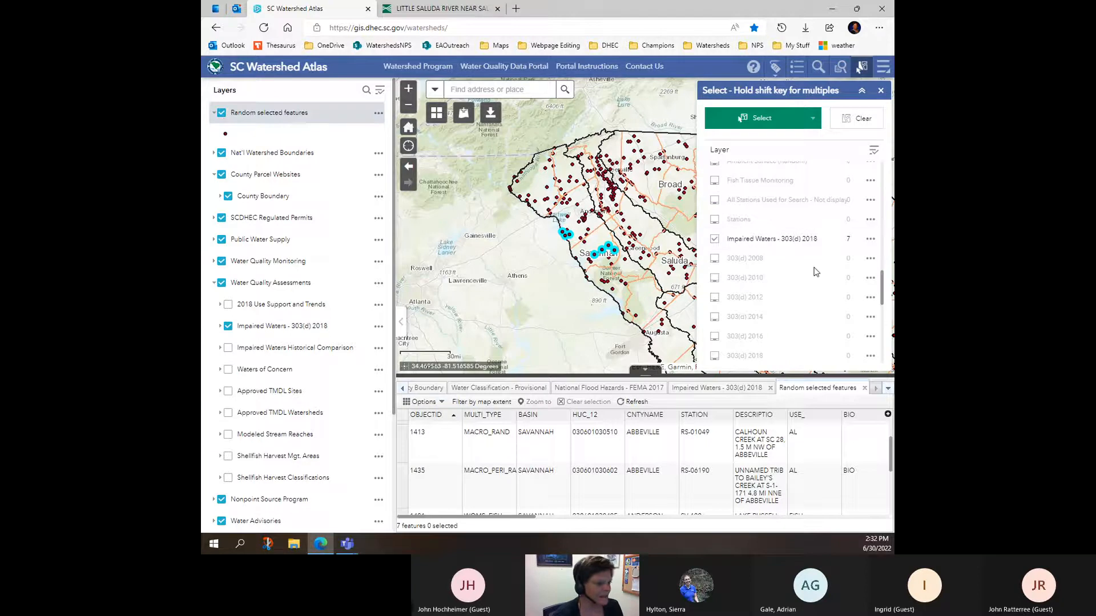
{"action": "scroll", "coordinate": [869, 227], "scroll_direction": "up", "scroll_amount": 1}
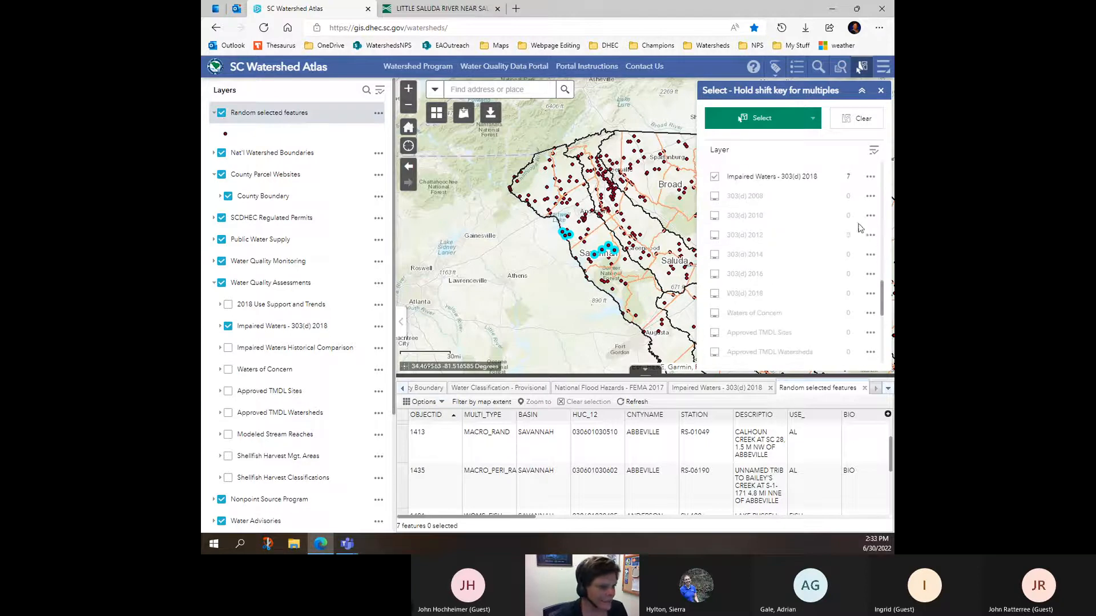
{"action": "left_click", "coordinate": [869, 179]}
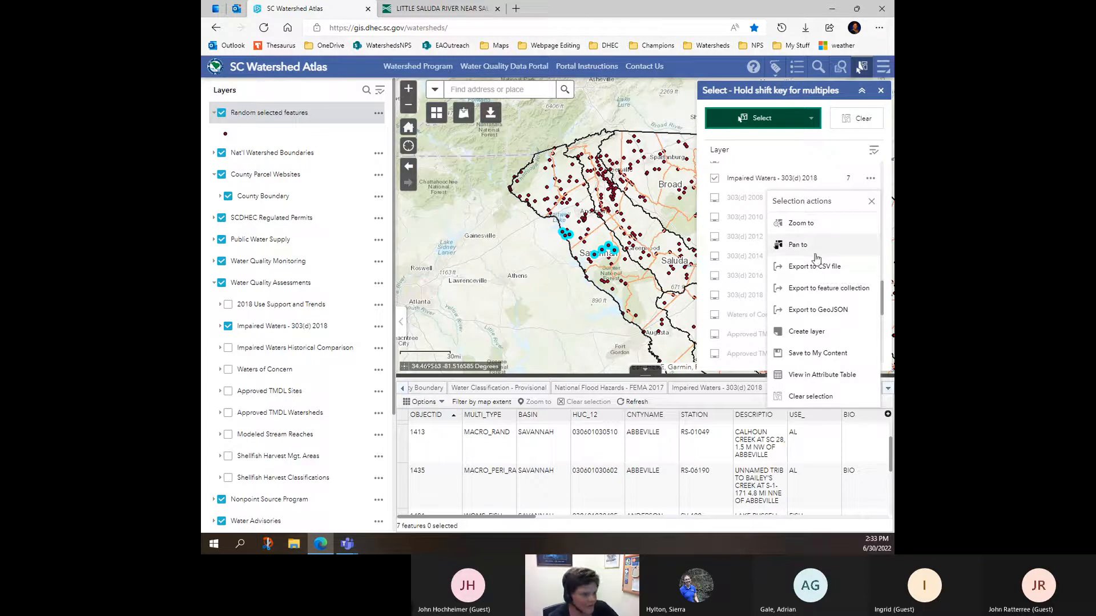
{"action": "left_click", "coordinate": [802, 224]}
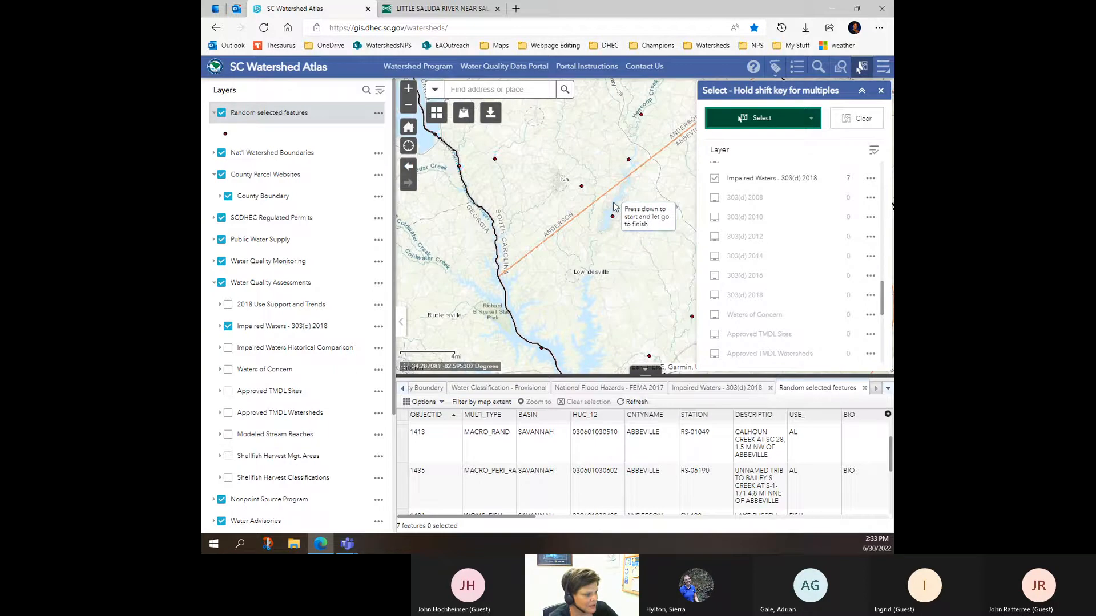
{"action": "scroll", "coordinate": [613, 203], "scroll_direction": "down", "scroll_amount": 1}
- Clear the current selection and hide the Random selected features layer
{"action": "left_click", "coordinate": [870, 178]}
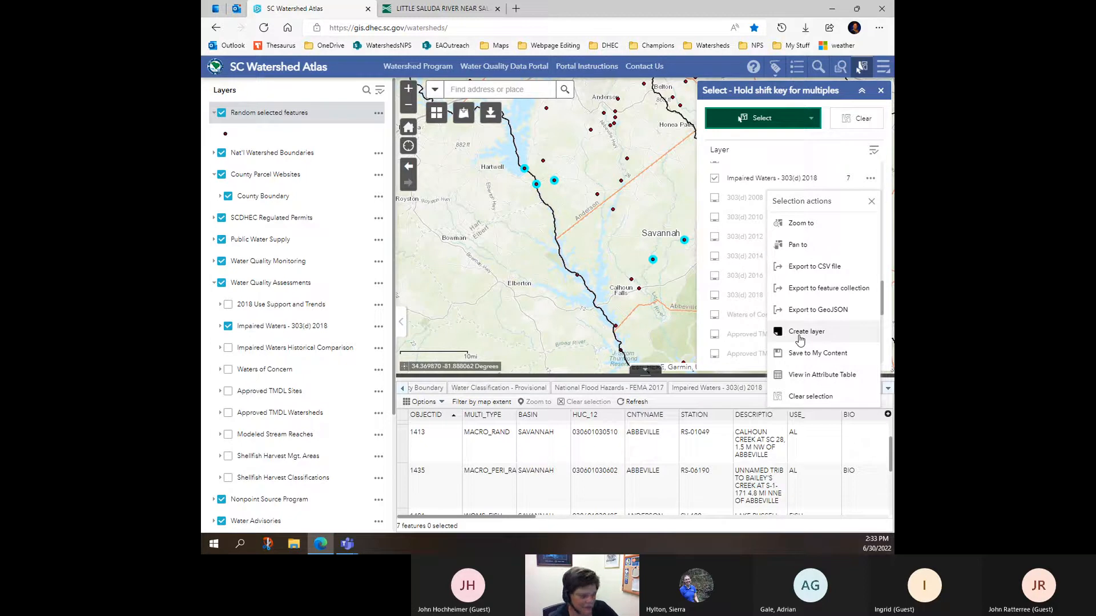
{"action": "left_click", "coordinate": [871, 203]}
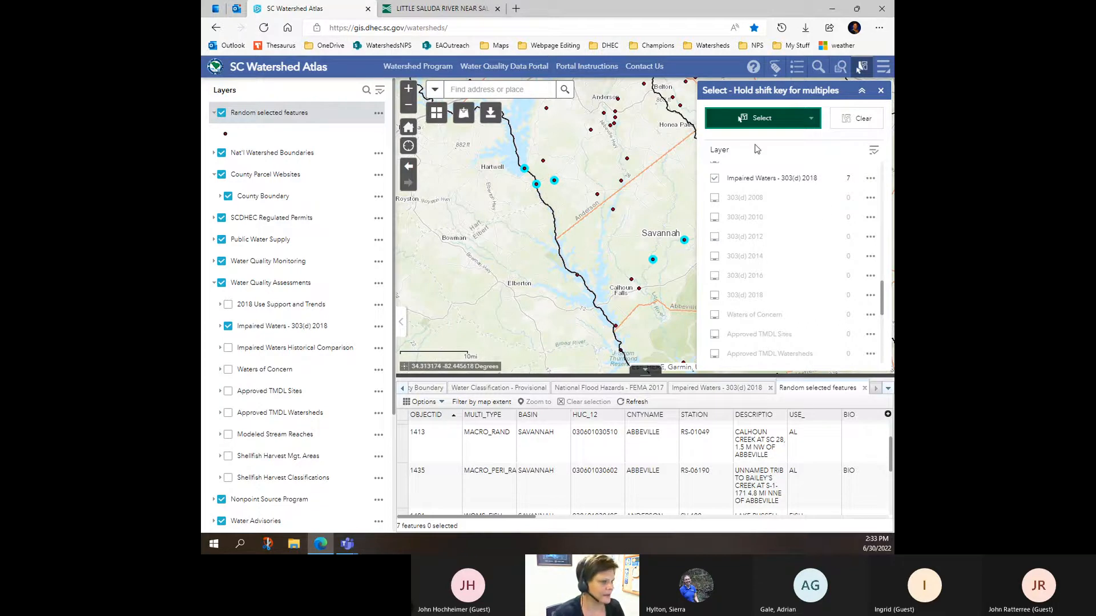
{"action": "left_click", "coordinate": [857, 120]}
{"action": "left_click", "coordinate": [222, 113]}
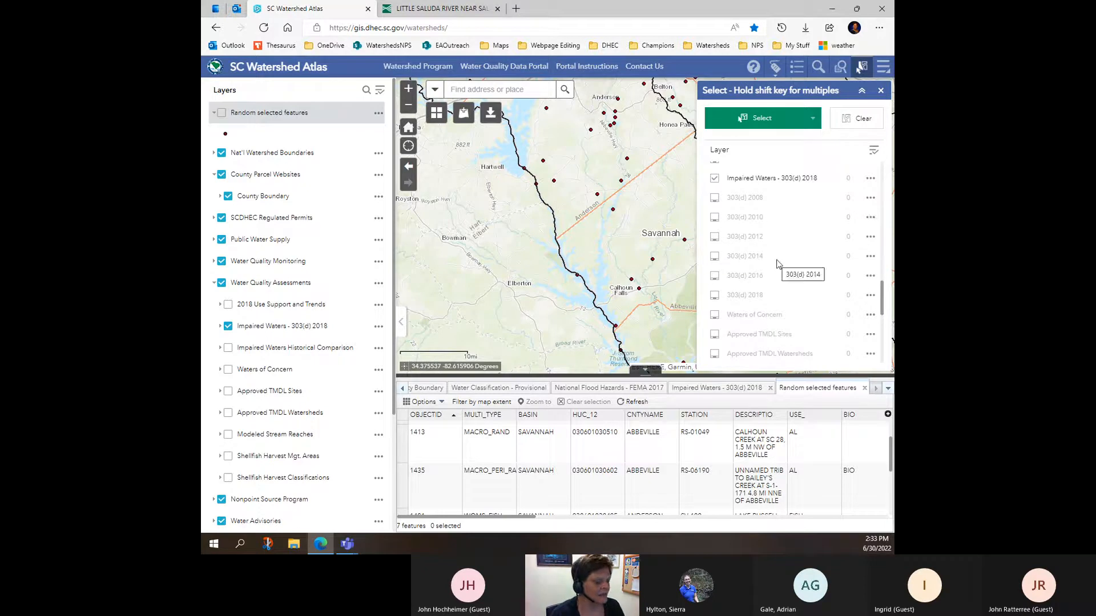
- Collapse the attribute table and close the Select tool
{"action": "scroll", "coordinate": [778, 265], "scroll_direction": "up", "scroll_amount": 1}
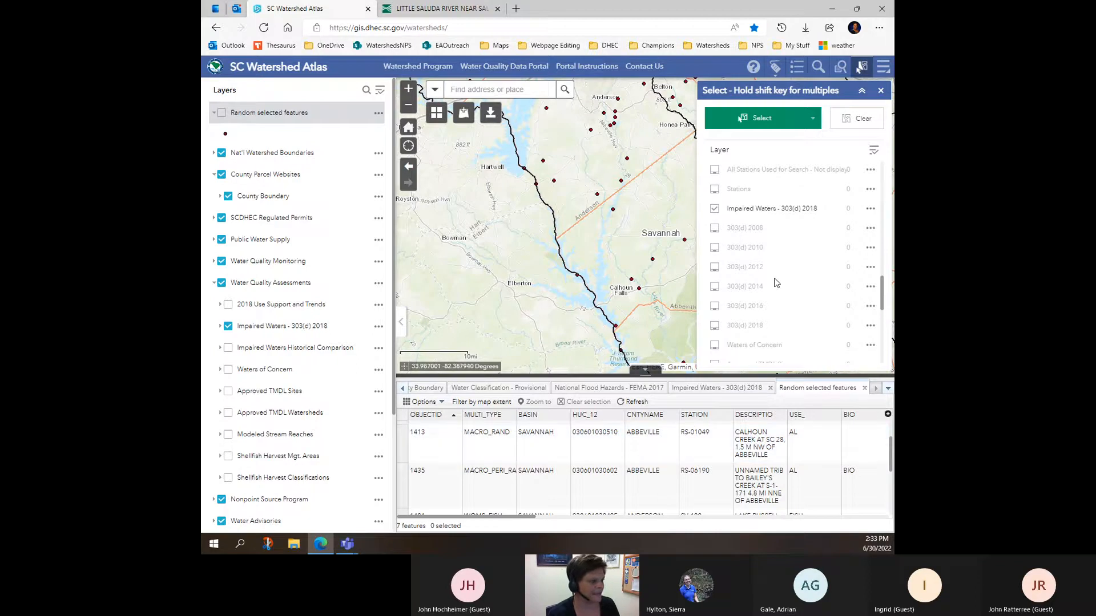
{"action": "left_click", "coordinate": [646, 370]}
{"action": "scroll", "coordinate": [752, 294], "scroll_direction": "up", "scroll_amount": 3}
{"action": "scroll", "coordinate": [753, 294], "scroll_direction": "up", "scroll_amount": 6}
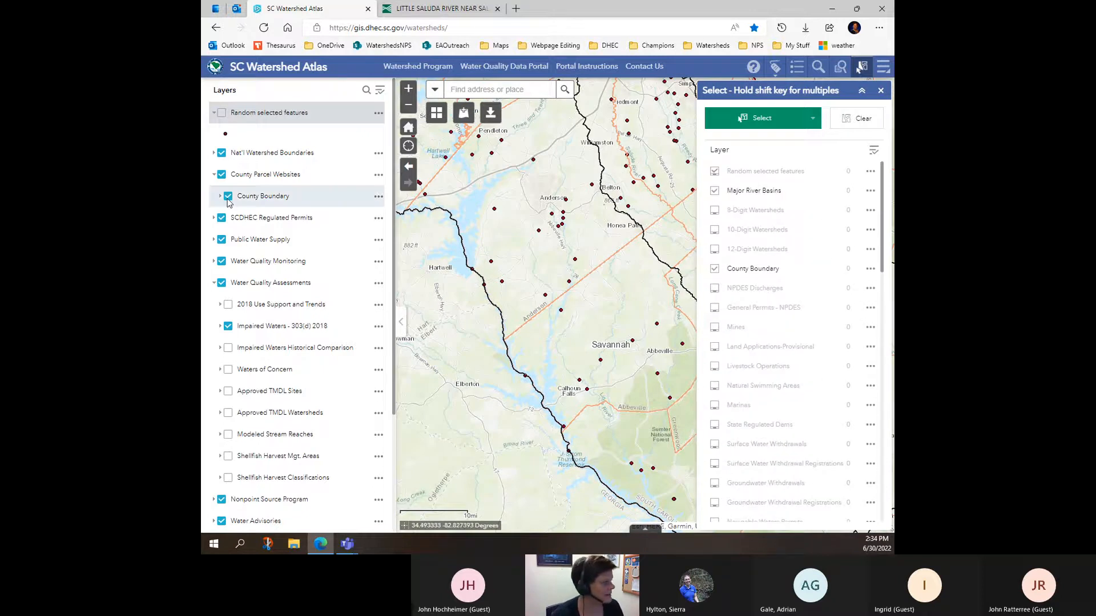
{"action": "left_click", "coordinate": [876, 93]}
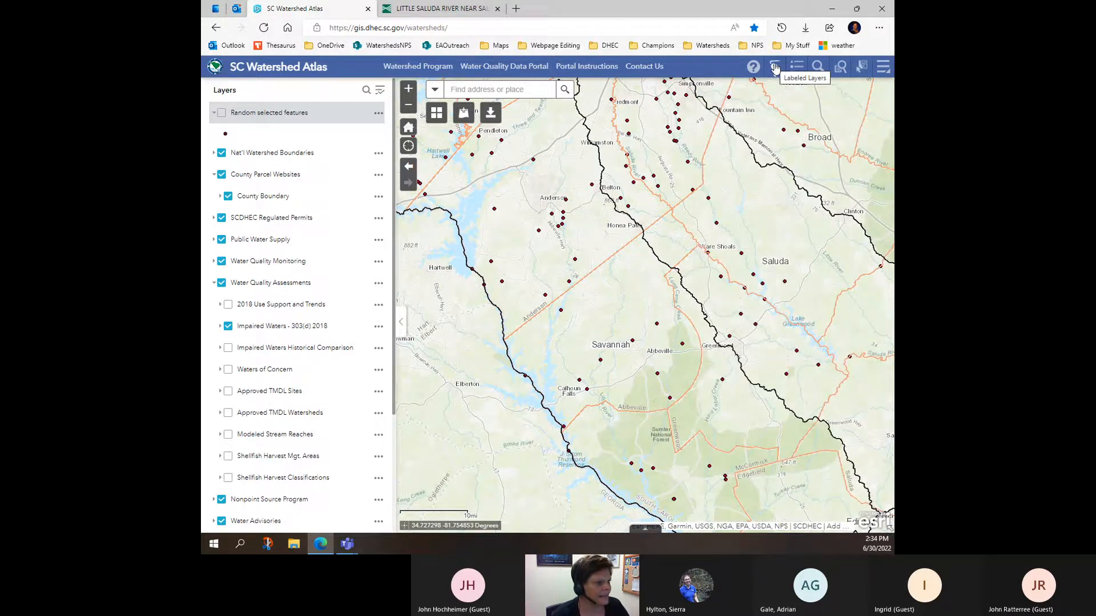
- Open the Labeled WQ Stations and Assessments layers and turn on Random selected features
{"action": "left_click", "coordinate": [775, 68]}
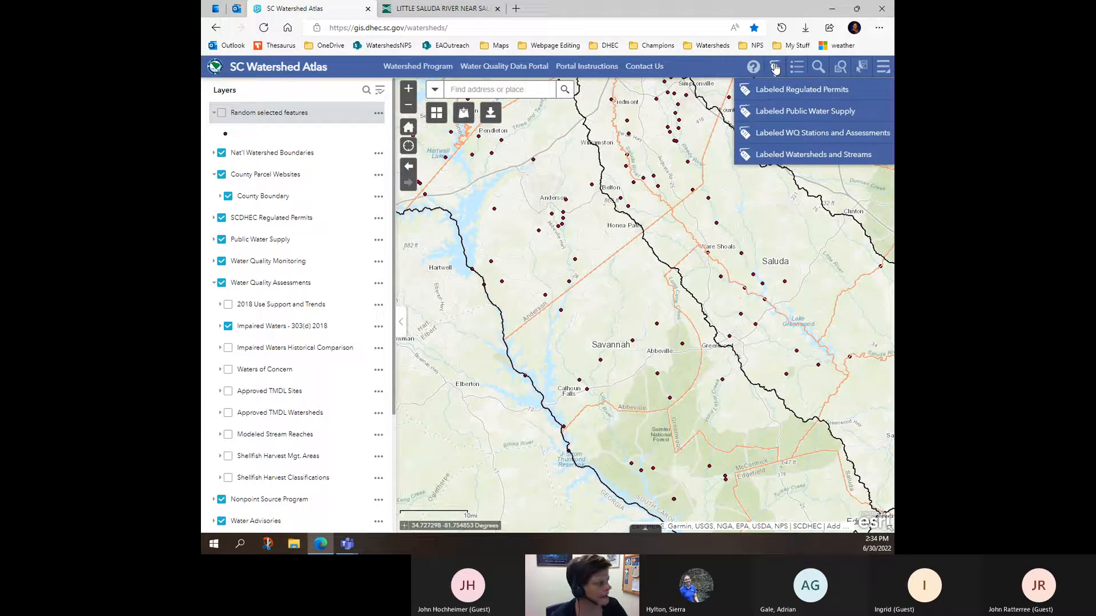
{"action": "left_click", "coordinate": [802, 137]}
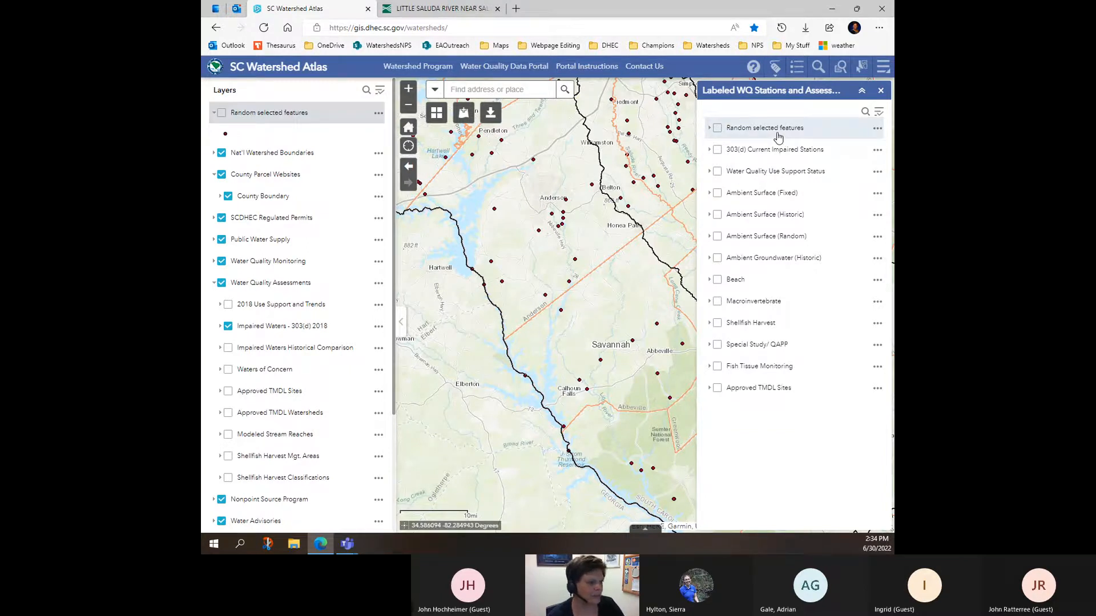
{"action": "left_click", "coordinate": [718, 127]}
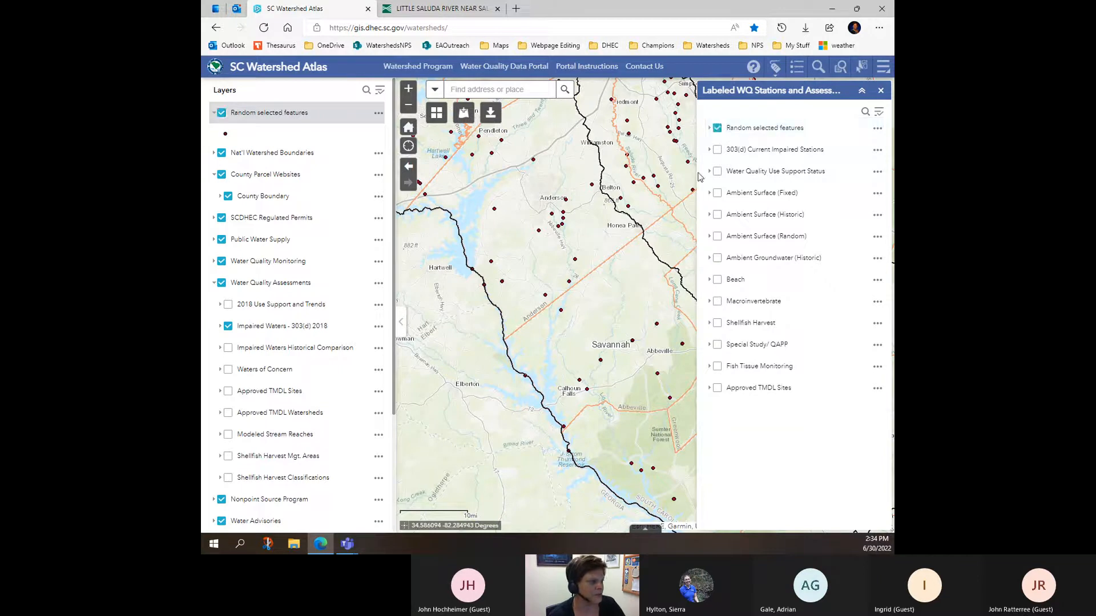
{"action": "left_click", "coordinate": [364, 118]}
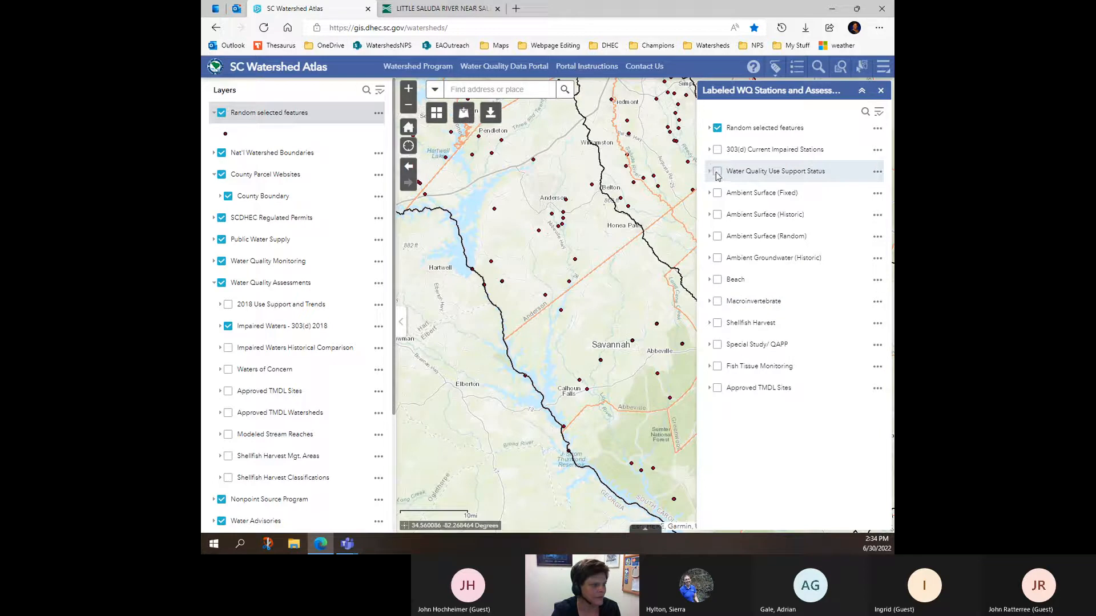
- Show the labeled 303(d) Current Impaired Stations on the map and hide them again
{"action": "left_click", "coordinate": [717, 150]}
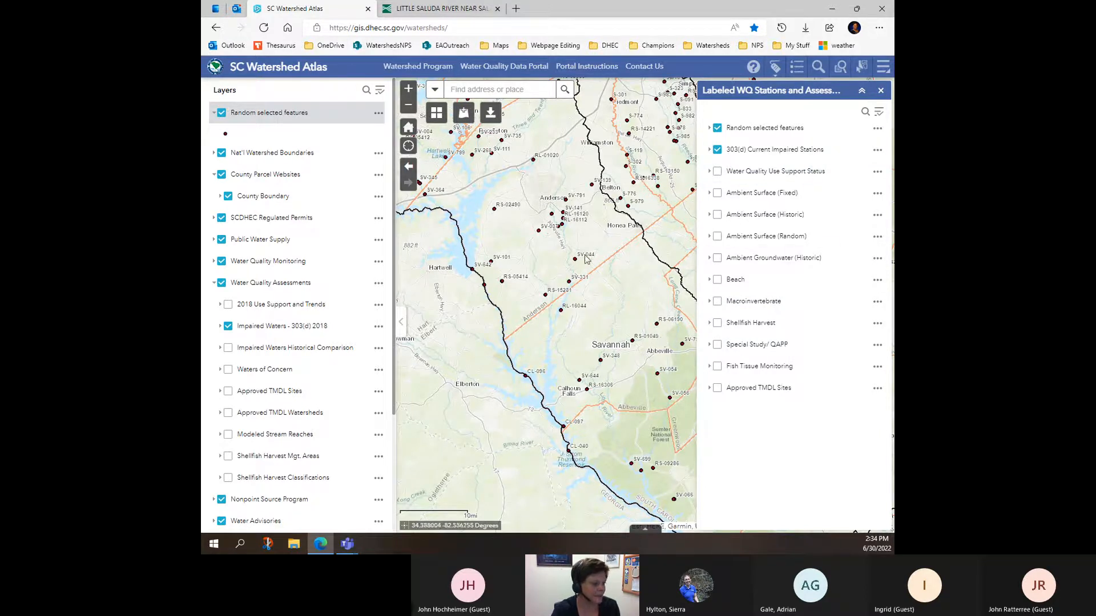
{"action": "left_click", "coordinate": [716, 151]}
{"action": "scroll", "coordinate": [616, 279], "scroll_direction": "down", "scroll_amount": 1}
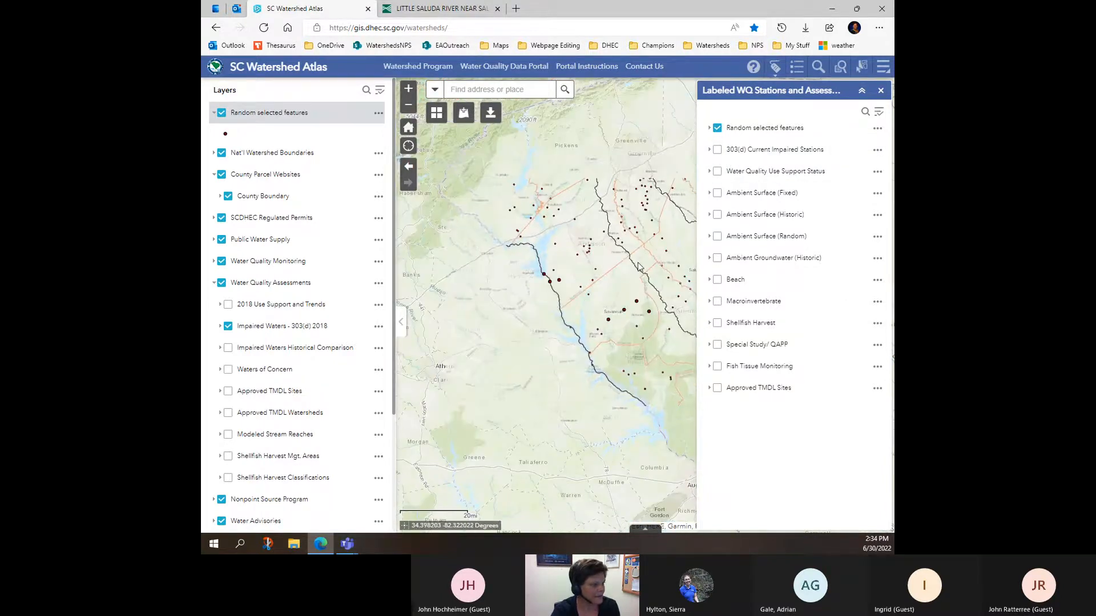
{"action": "left_click_drag", "start_coordinate": [595, 259], "coordinate": [527, 276]}
{"action": "scroll", "coordinate": [527, 279], "scroll_direction": "up", "scroll_amount": 1}
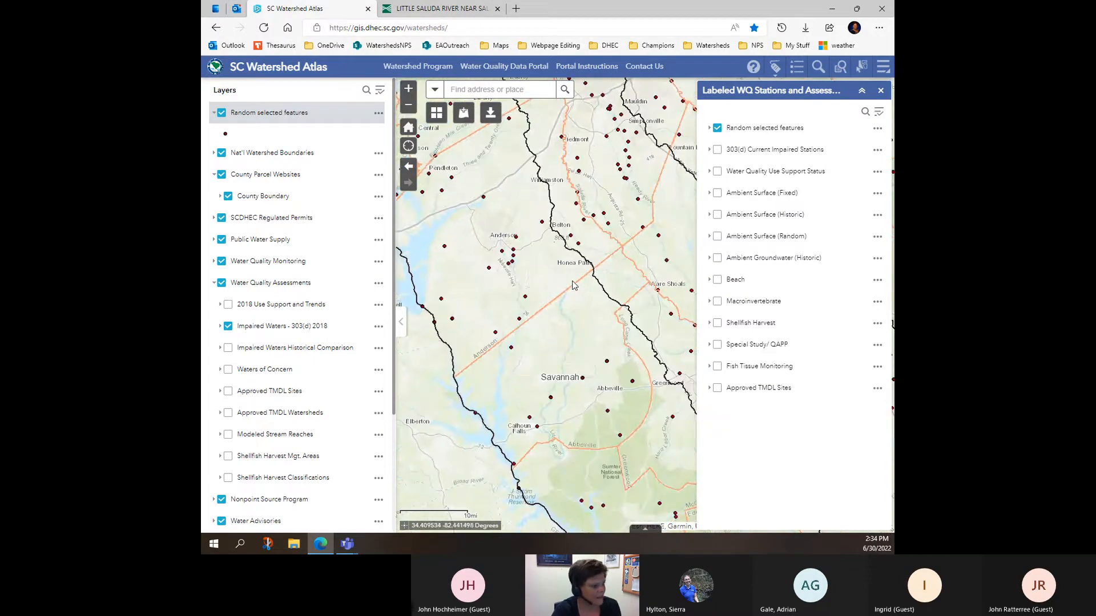
- Expand the Random selected features legend and hide Impaired Waters - 303(d) 2018 to isolate the random selected features on the map
{"action": "left_click", "coordinate": [710, 128]}
{"action": "scroll", "coordinate": [600, 215], "scroll_direction": "down", "scroll_amount": 1}
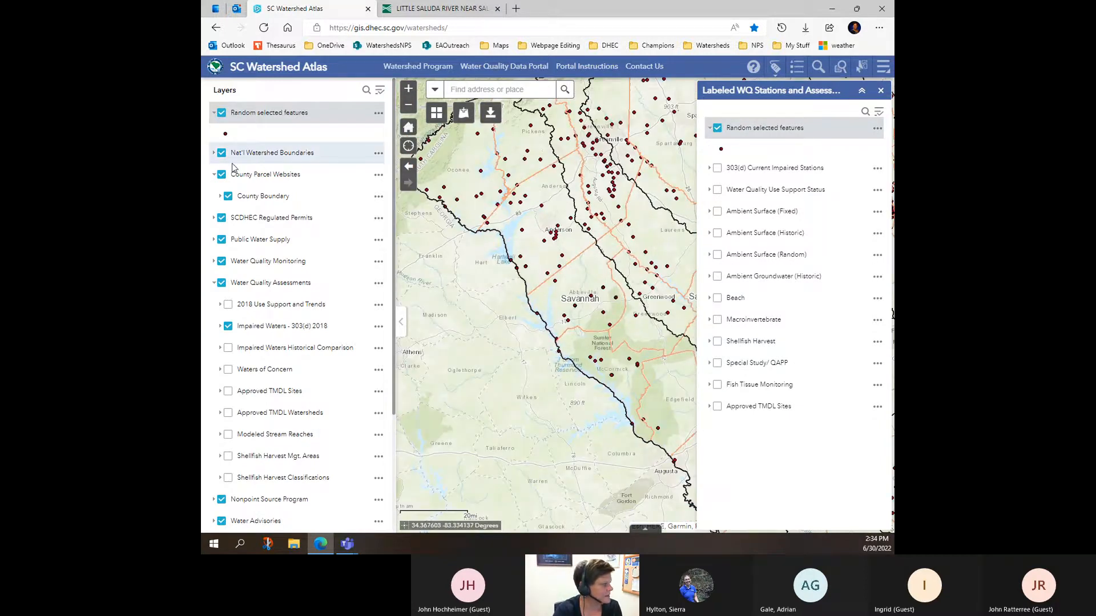
{"action": "left_click", "coordinate": [228, 327]}
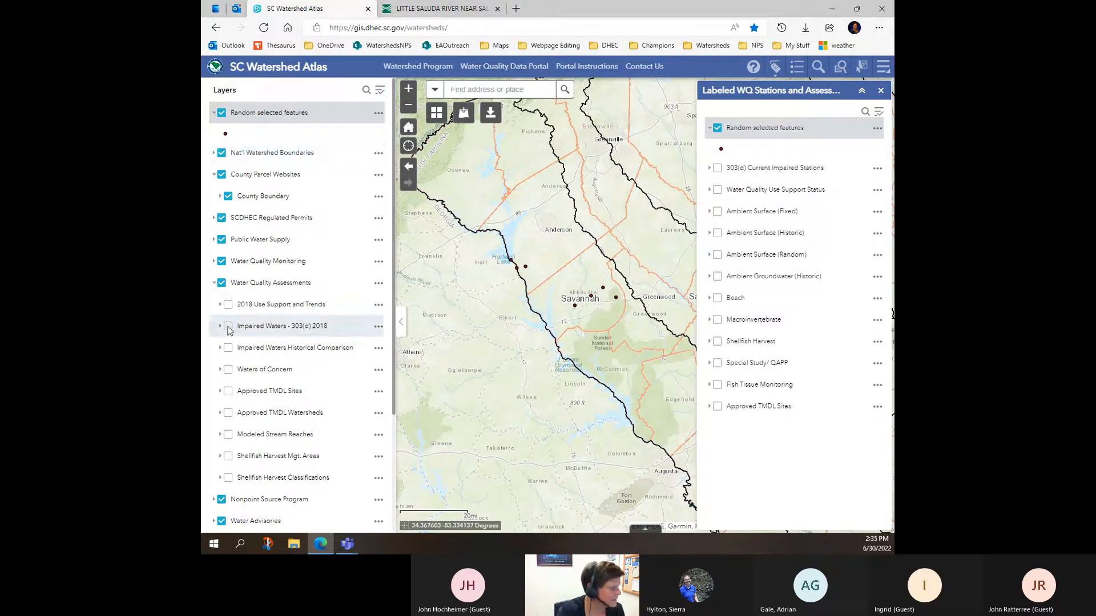
{"action": "scroll", "coordinate": [588, 260], "scroll_direction": "down", "scroll_amount": 1}
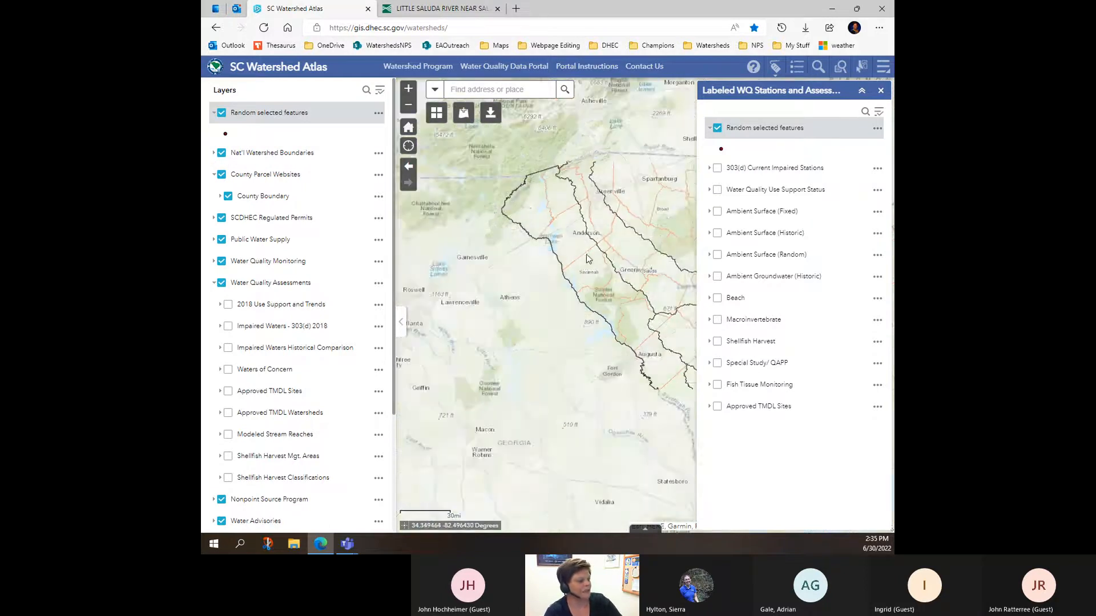
{"action": "scroll", "coordinate": [588, 260], "scroll_direction": "up", "scroll_amount": 1}
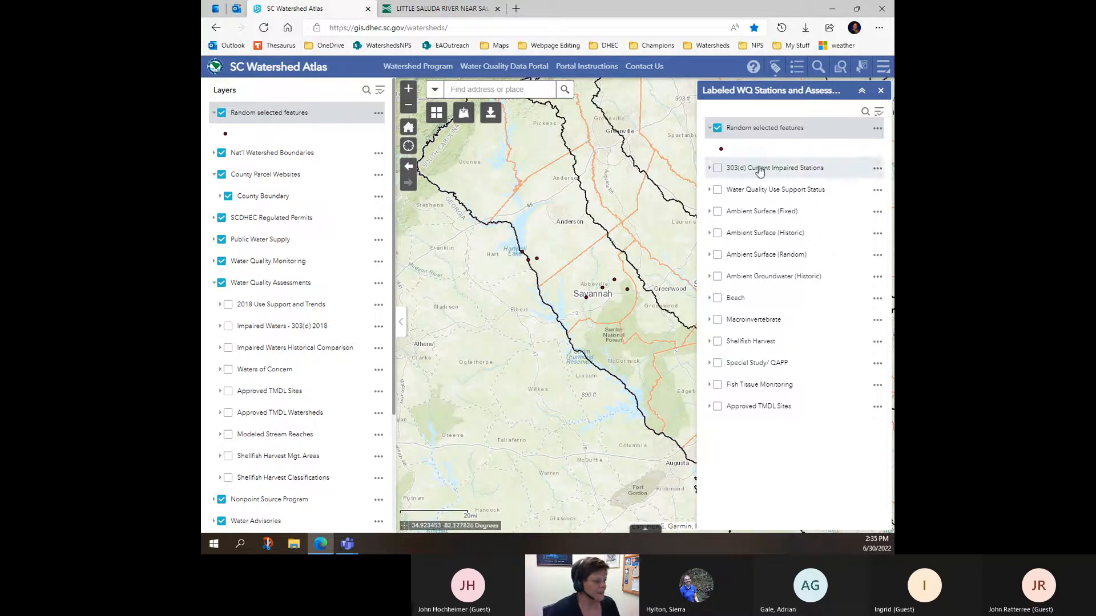
- Replace Random selected features with the labeled 303(d) Current Impaired Stations layer and collapse the labeled layers list
{"action": "left_click", "coordinate": [717, 128]}
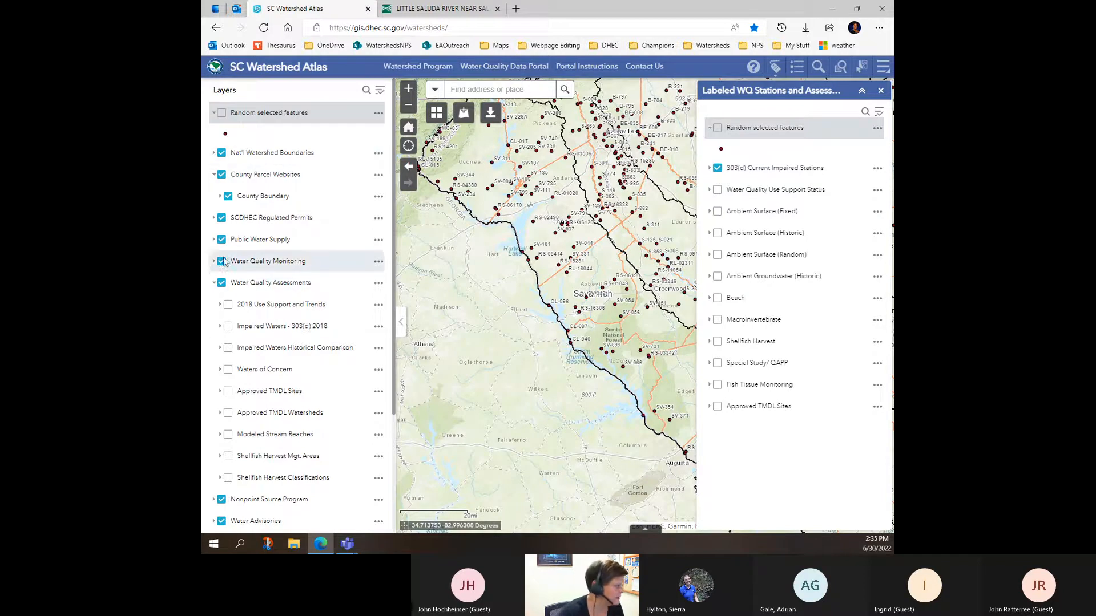
{"action": "left_click", "coordinate": [229, 327]}
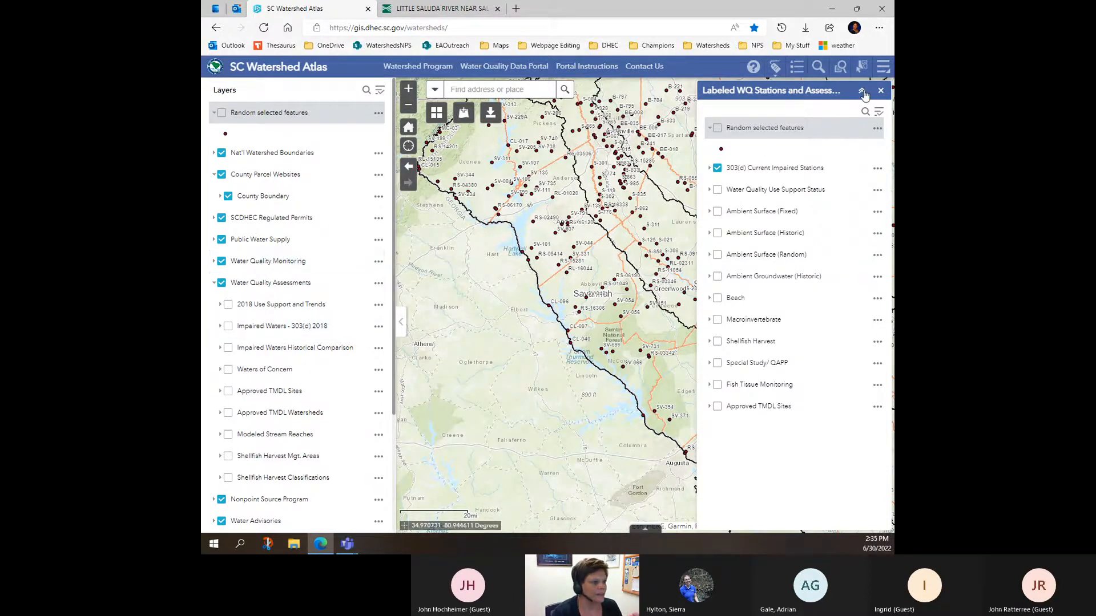
{"action": "left_click", "coordinate": [863, 92]}
- Reopen the Select tool and turn on the Impaired Waters - 303(d) 2018 layer so it can be selected
{"action": "left_click", "coordinate": [860, 70]}
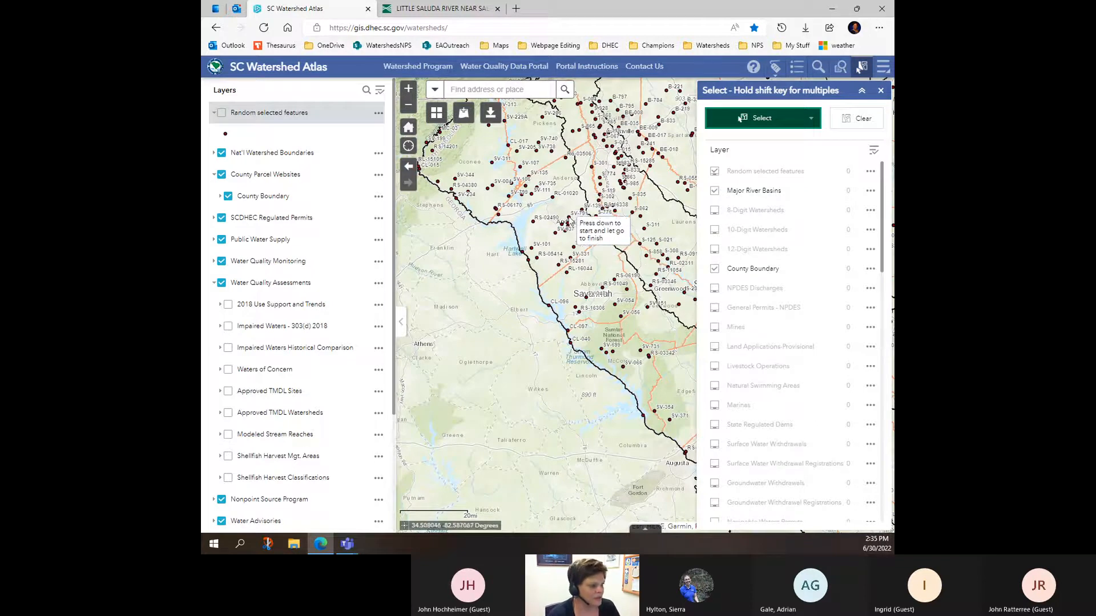
{"action": "scroll", "coordinate": [797, 291], "scroll_direction": "down", "scroll_amount": 10}
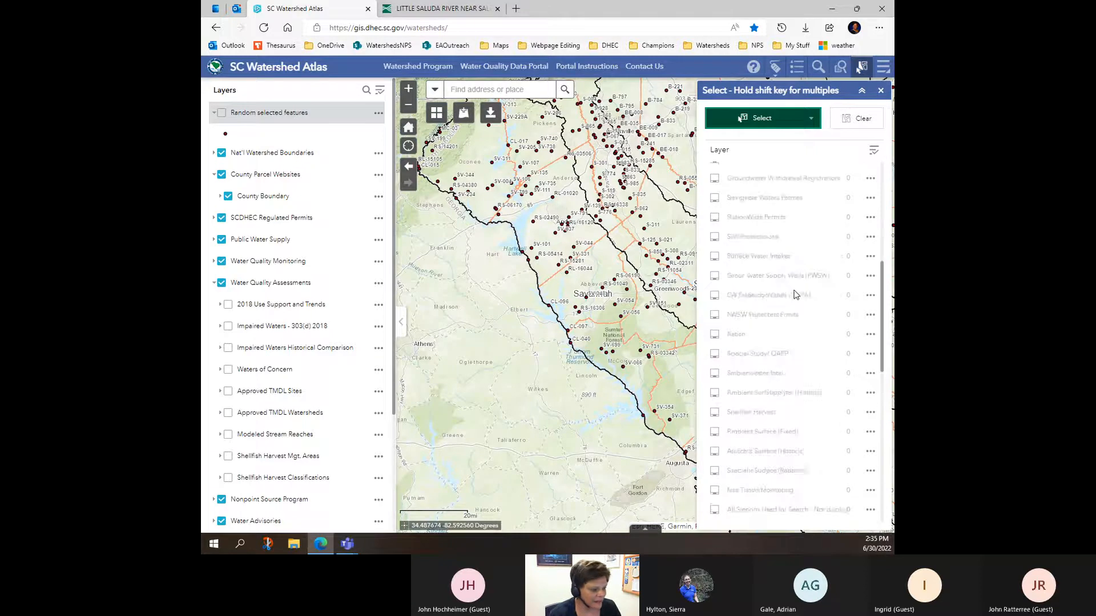
{"action": "scroll", "coordinate": [795, 297], "scroll_direction": "up", "scroll_amount": 10}
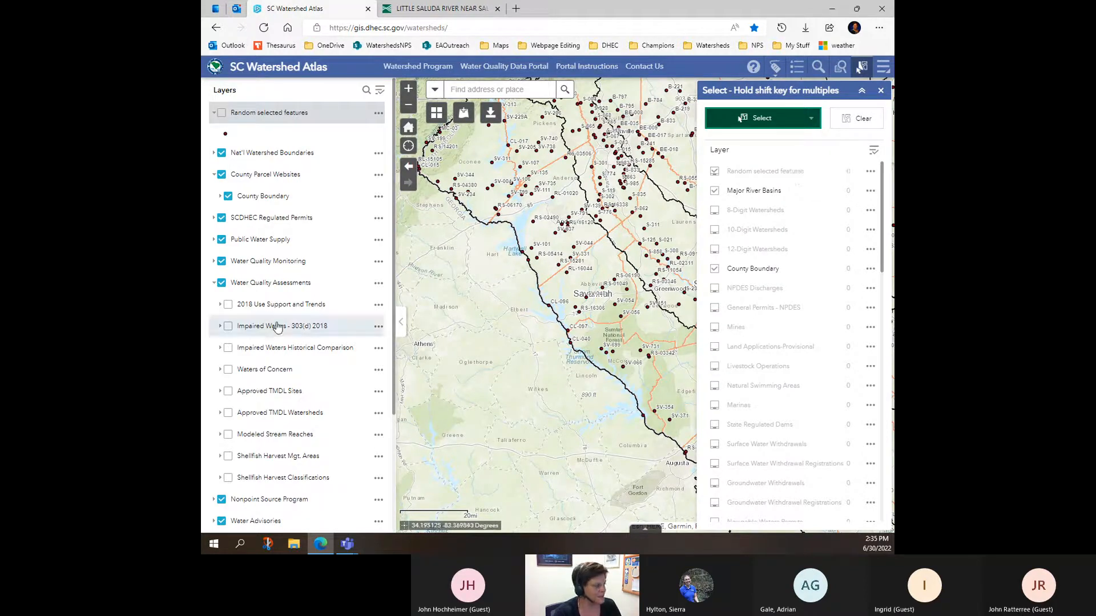
{"action": "left_click", "coordinate": [227, 330]}
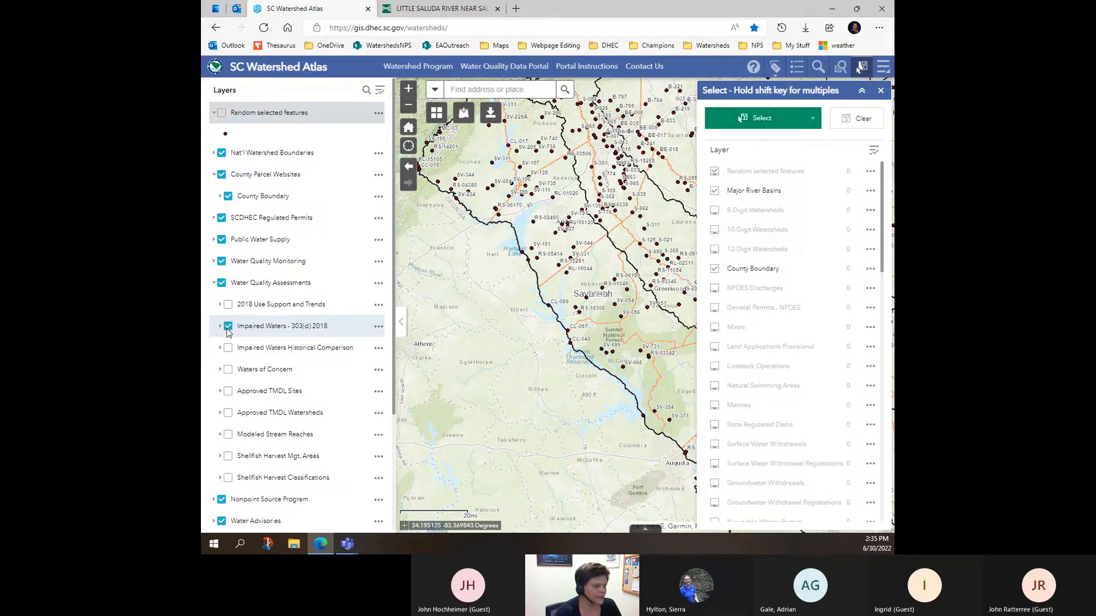
{"action": "scroll", "coordinate": [677, 280], "scroll_direction": "down", "scroll_amount": 1}
{"action": "scroll", "coordinate": [787, 328], "scroll_direction": "down", "scroll_amount": 3}
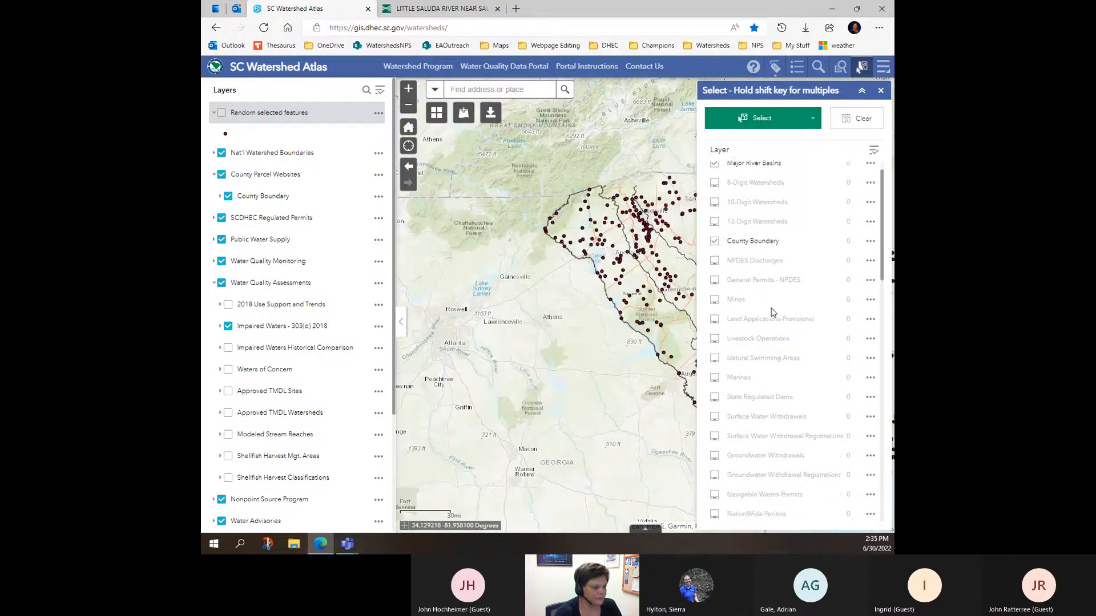
{"action": "scroll", "coordinate": [787, 328], "scroll_direction": "down", "scroll_amount": 6}
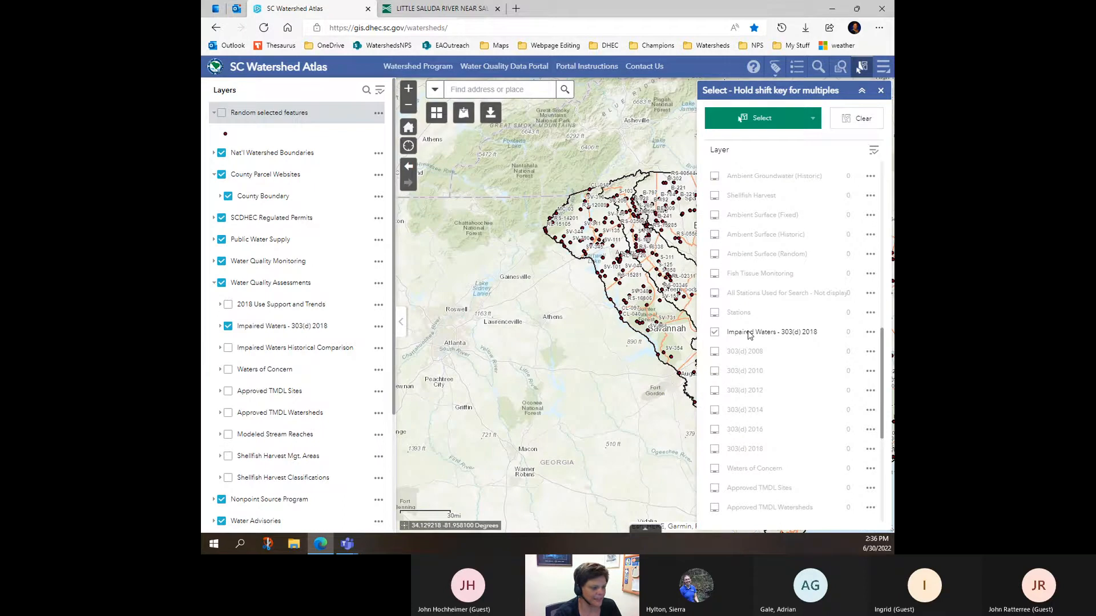
{"action": "left_click_drag", "start_coordinate": [648, 313], "coordinate": [538, 319]}
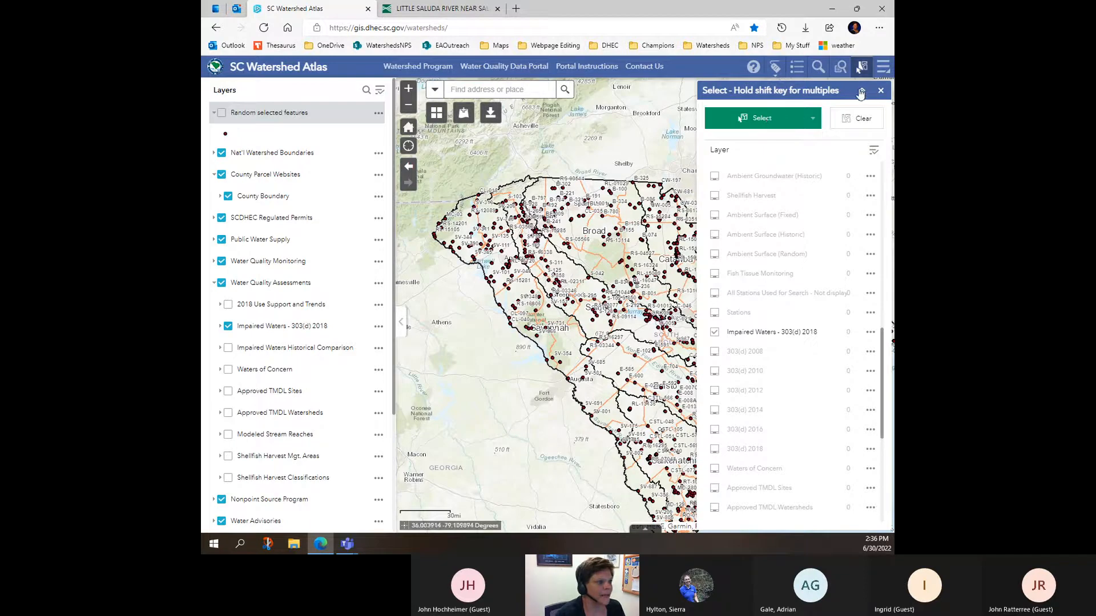
- Turn off the labeled 303(d) Current Impaired Stations layer and collapse the labeled layers list
{"action": "left_click", "coordinate": [862, 91]}
{"action": "left_click", "coordinate": [767, 72]}
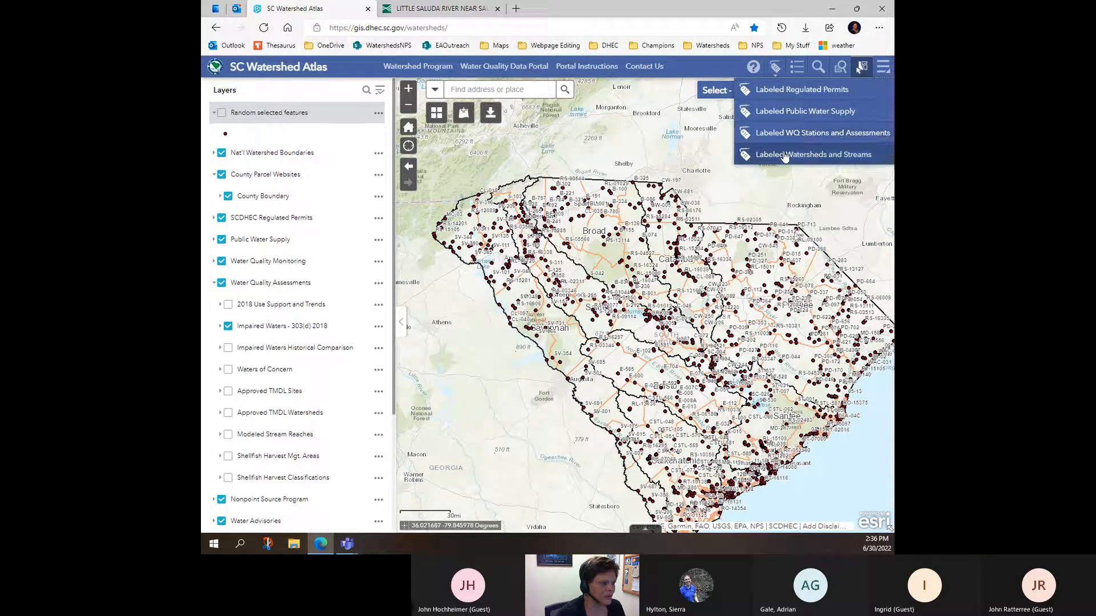
{"action": "left_click", "coordinate": [788, 135]}
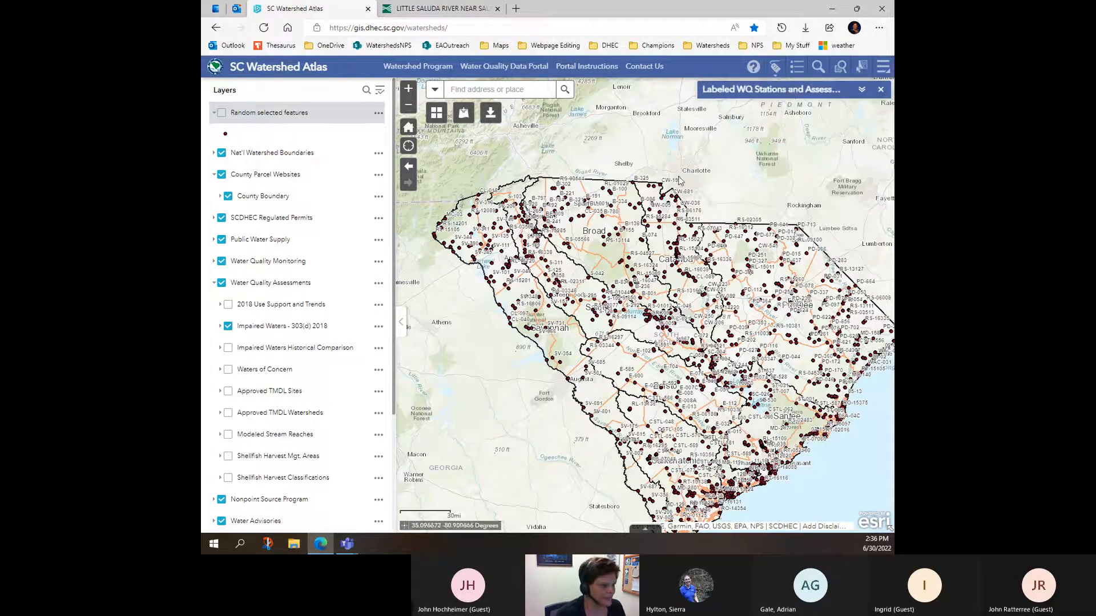
{"action": "left_click", "coordinate": [862, 90]}
{"action": "left_click", "coordinate": [717, 168]}
{"action": "left_click", "coordinate": [861, 90]}
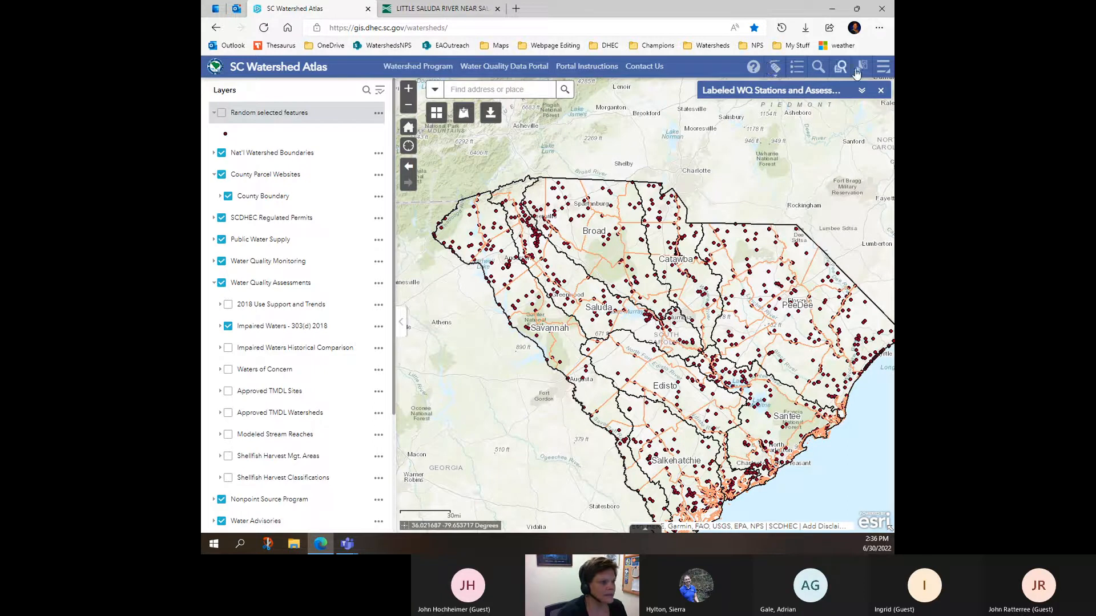
- Reopen the Select tool and use Select by line to draw a line southward through the forested middle of the Broad basin
{"action": "left_click", "coordinate": [860, 69]}
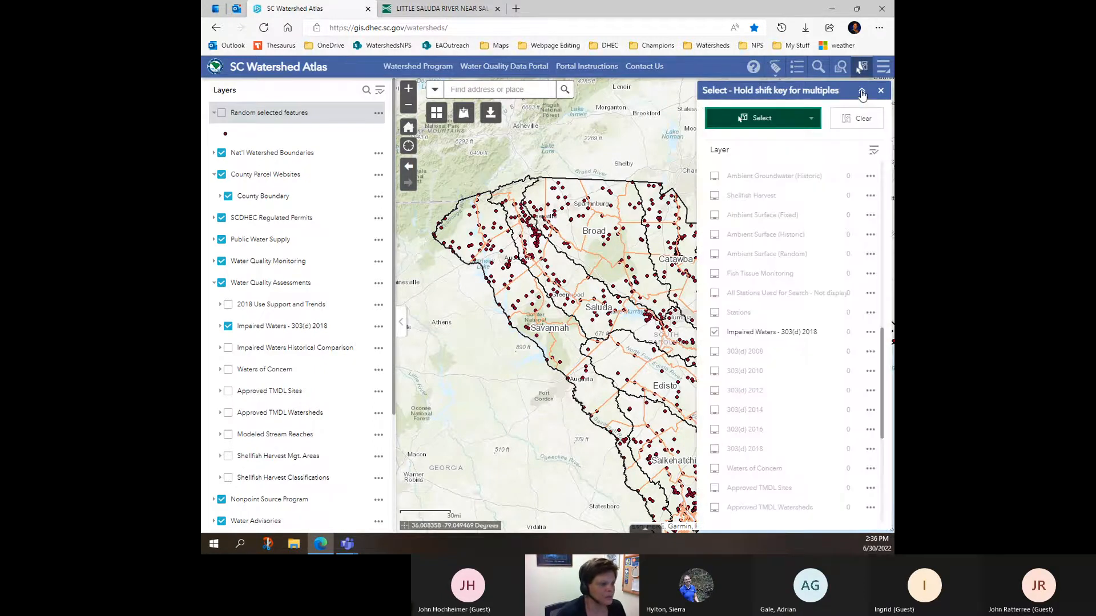
{"action": "left_click", "coordinate": [809, 117]}
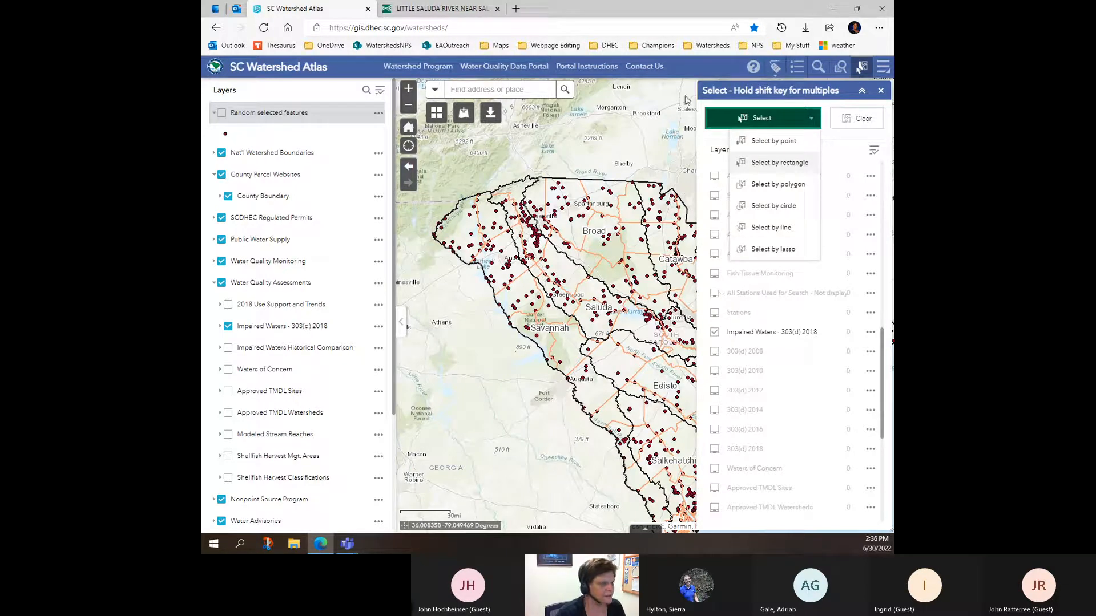
{"action": "left_click", "coordinate": [769, 228]}
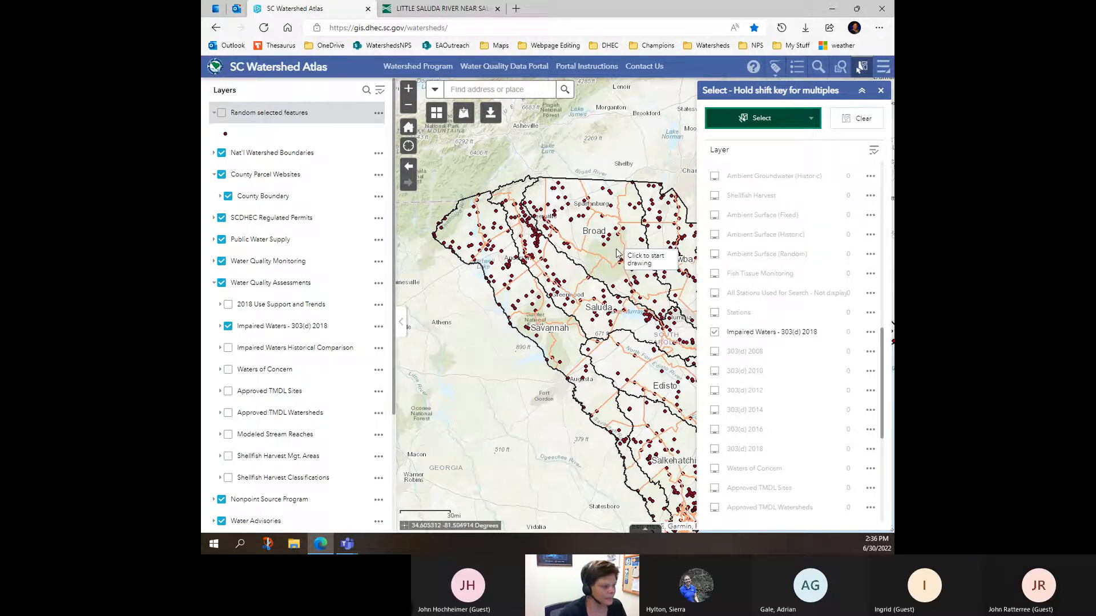
{"action": "left_click", "coordinate": [615, 251]}
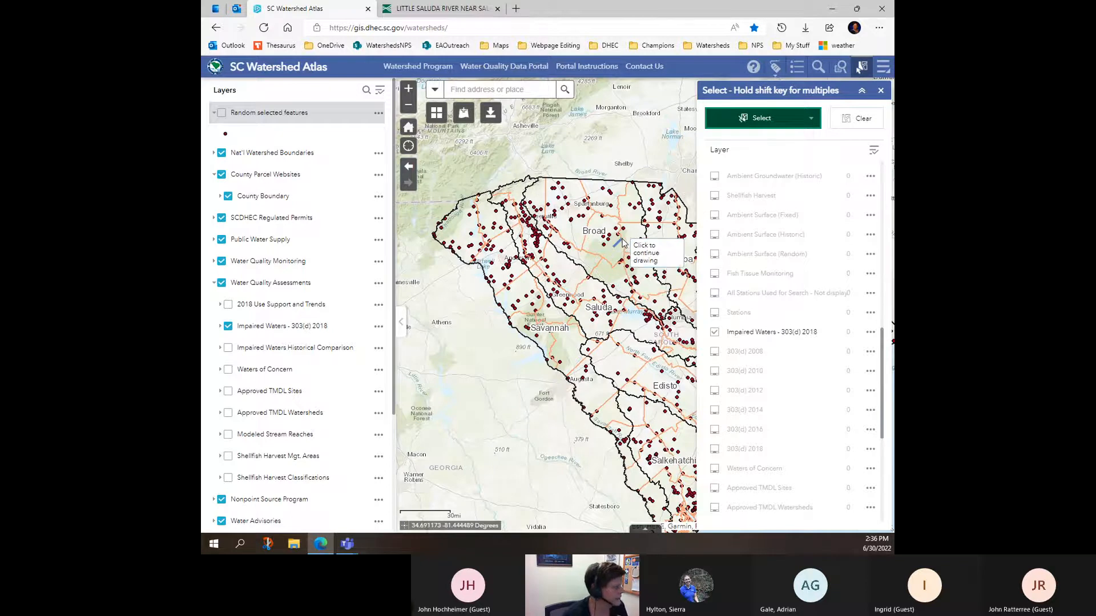
{"action": "left_click", "coordinate": [610, 277]}
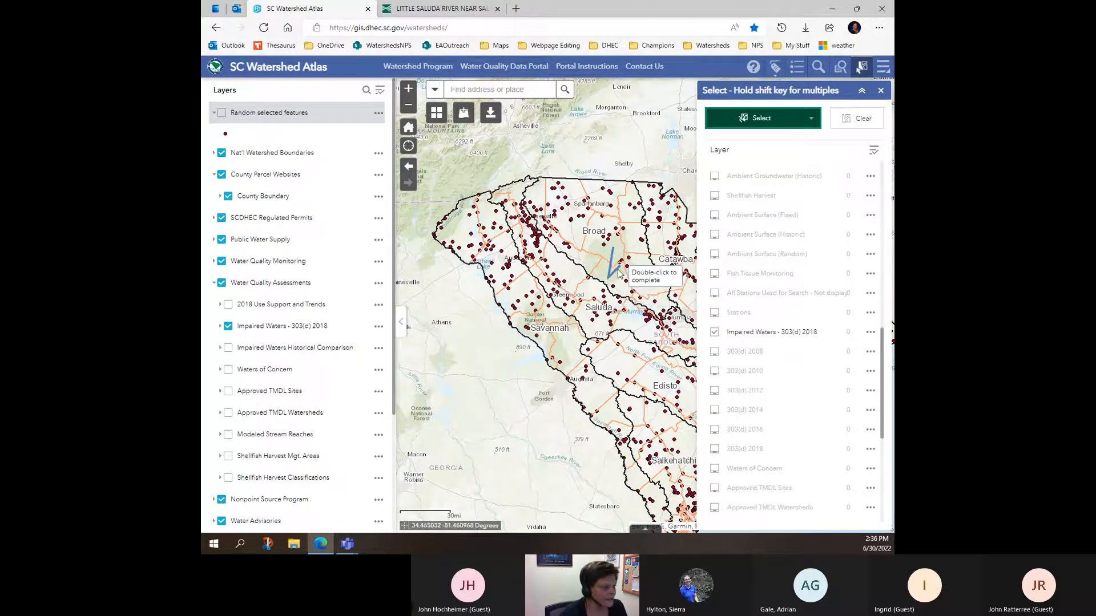
{"action": "double_click", "coordinate": [595, 288]}
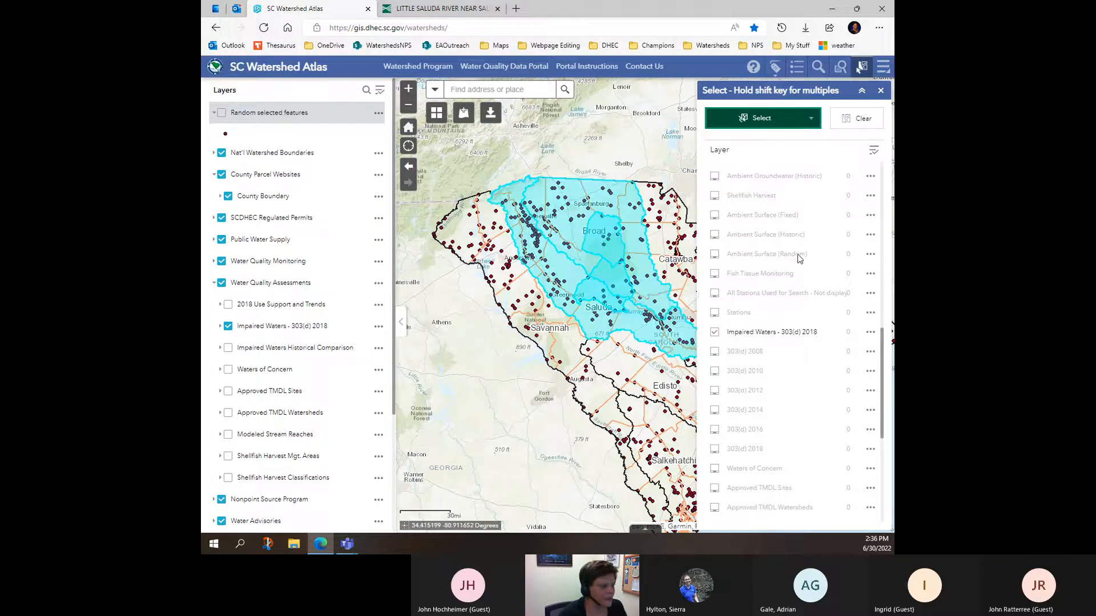
- Clear the selection and make the Major River Basins layer unselectable
{"action": "scroll", "coordinate": [797, 251], "scroll_direction": "up", "scroll_amount": 2}
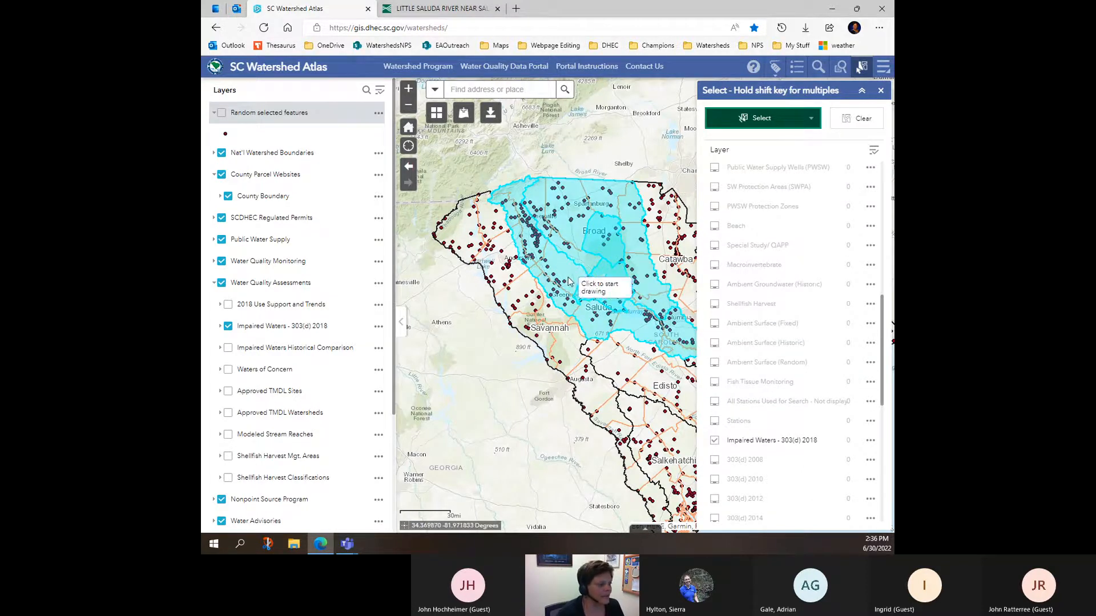
{"action": "scroll", "coordinate": [621, 255], "scroll_direction": "up", "scroll_amount": 1}
{"action": "scroll", "coordinate": [816, 265], "scroll_direction": "up", "scroll_amount": 6}
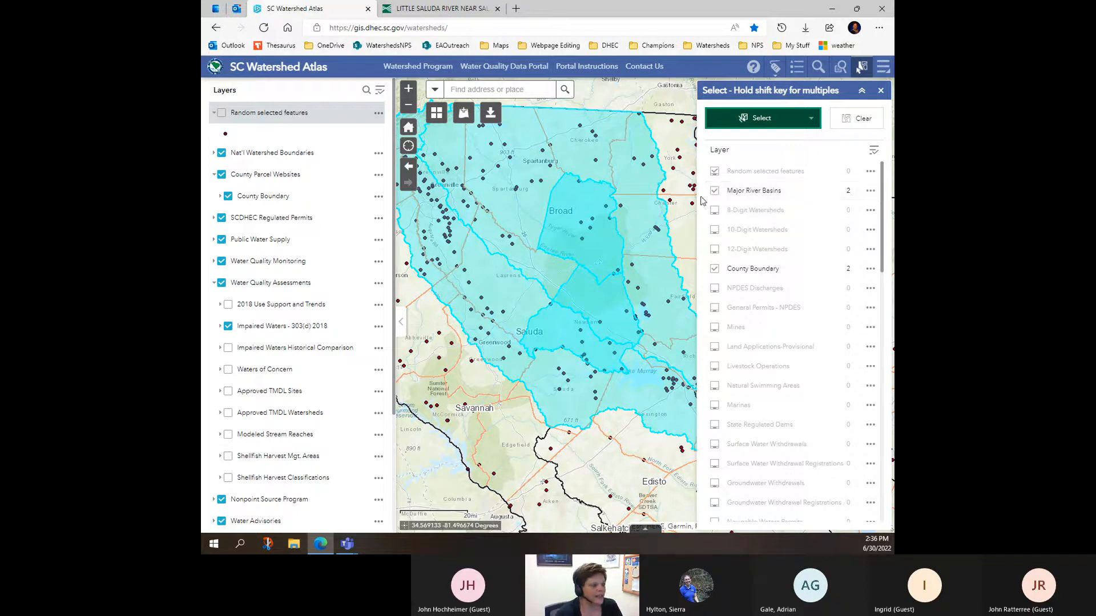
{"action": "left_click", "coordinate": [856, 118]}
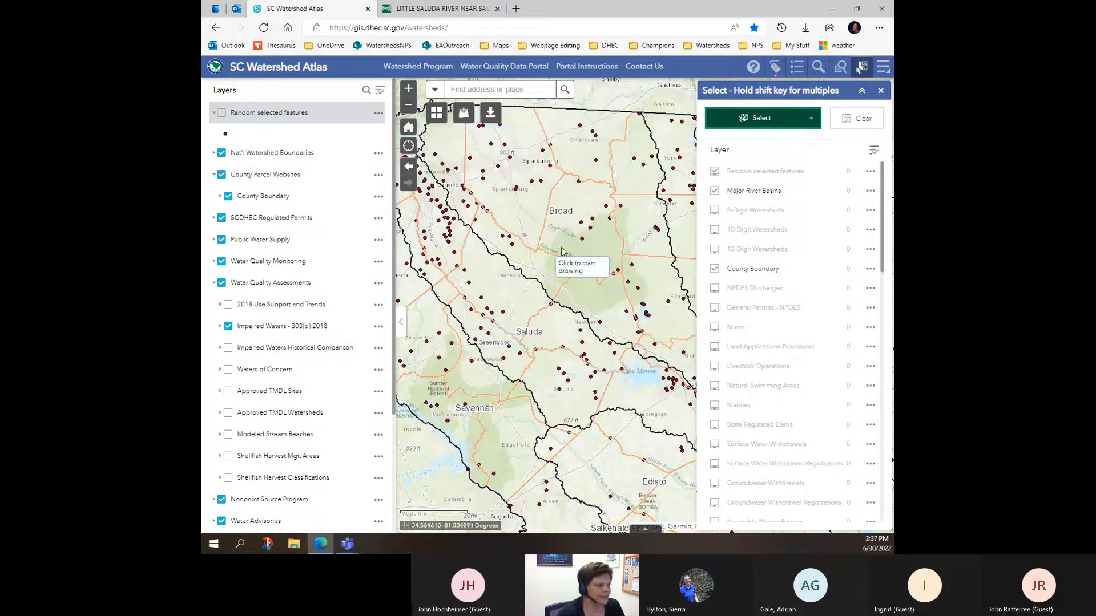
{"action": "left_click", "coordinate": [714, 191]}
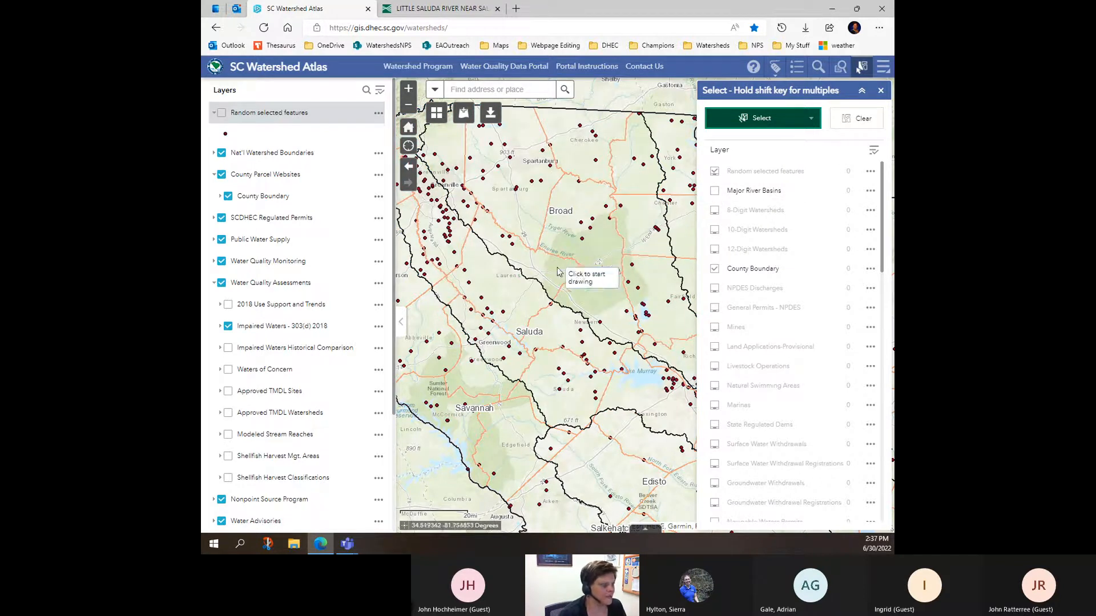
- Select counties with a line bending from the Broad basin toward Laurens, and look over the County Boundary selection actions
{"action": "left_click", "coordinate": [598, 247]}
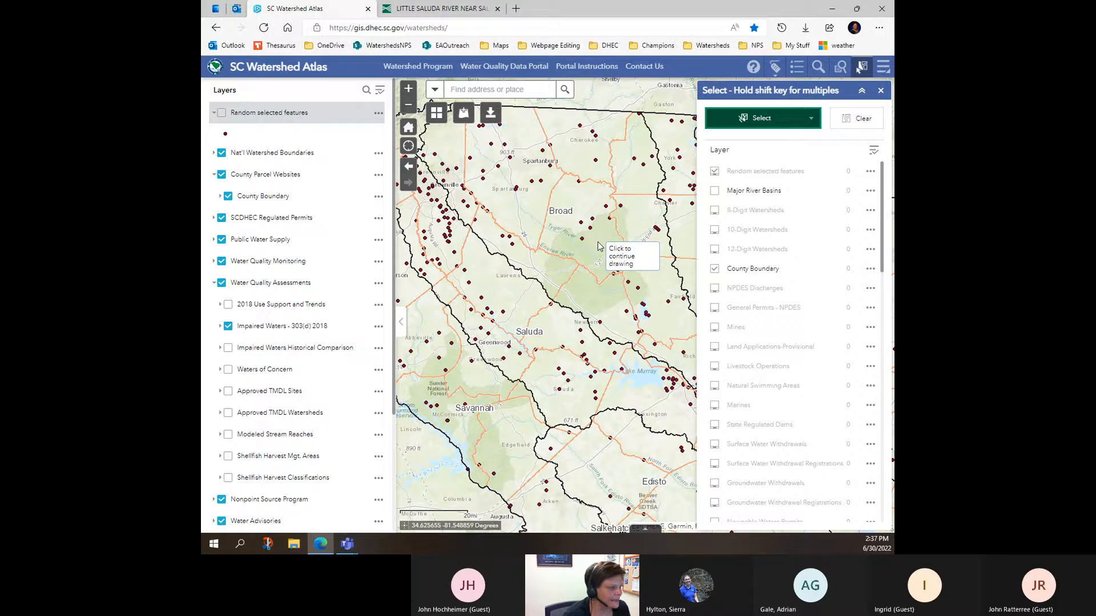
{"action": "left_click", "coordinate": [592, 277]}
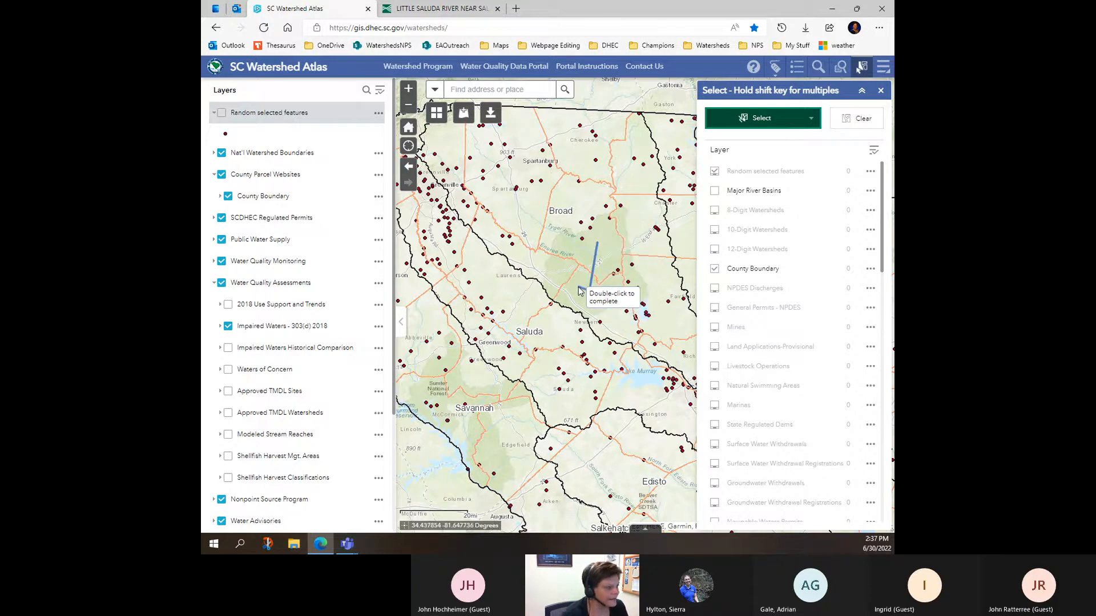
{"action": "double_click", "coordinate": [550, 281]}
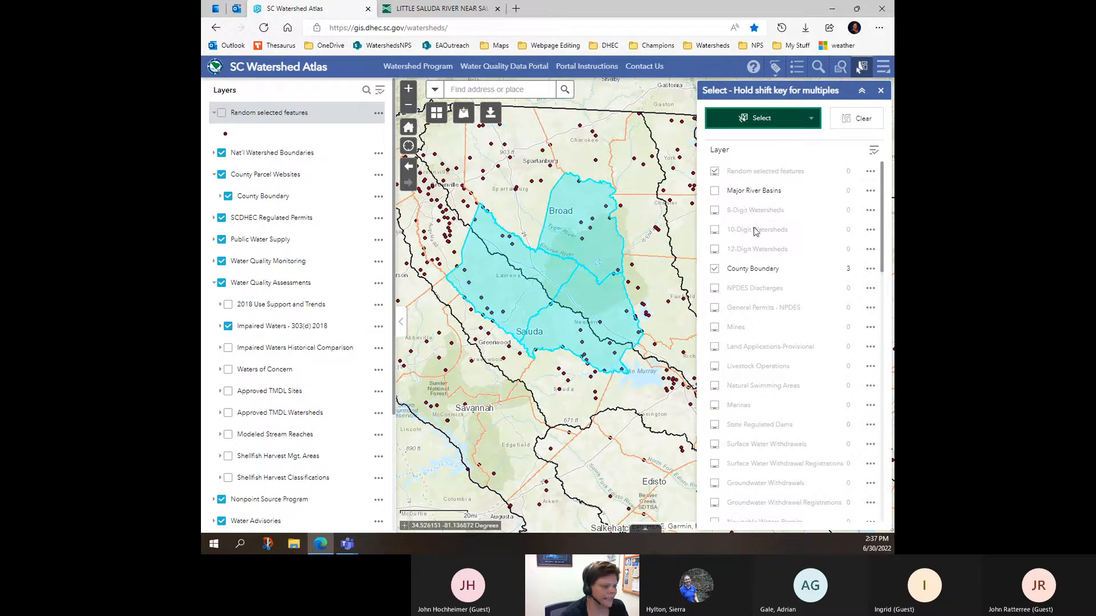
{"action": "left_click", "coordinate": [870, 269]}
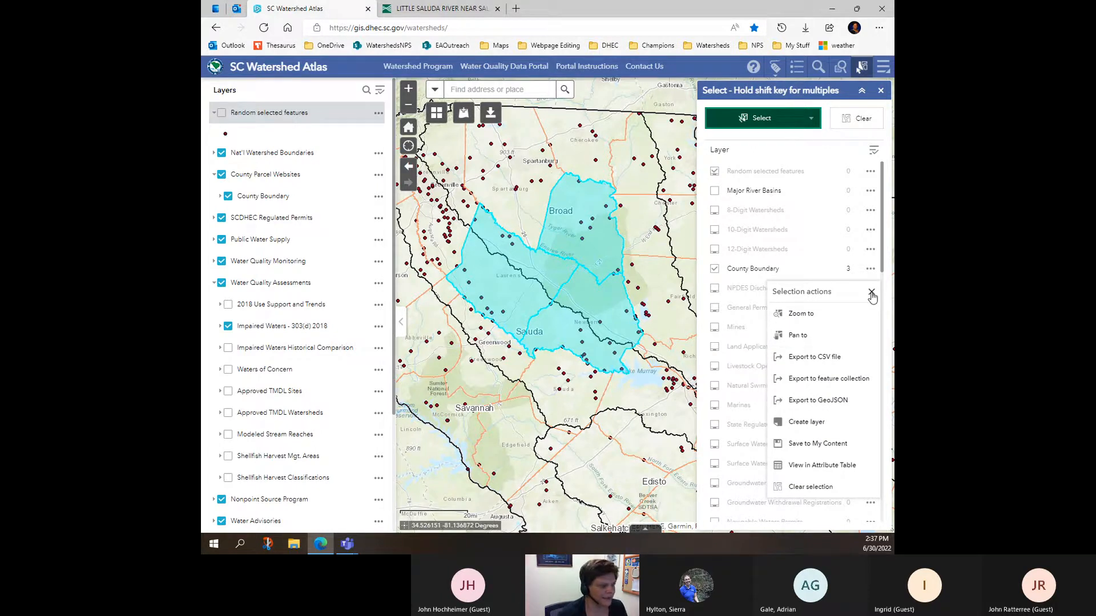
{"action": "left_click", "coordinate": [871, 293]}
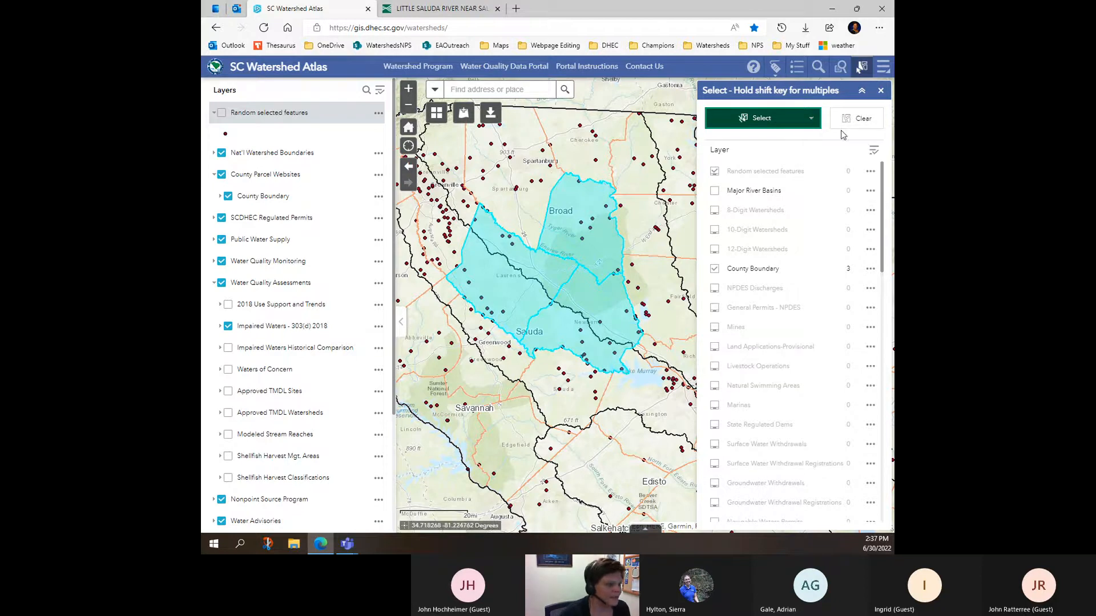
- Clear the selection and use Select by point to pick the county beneath the Broad label, adding Spartanburg and Cherokee counties
{"action": "left_click", "coordinate": [856, 118]}
{"action": "left_click", "coordinate": [813, 120]}
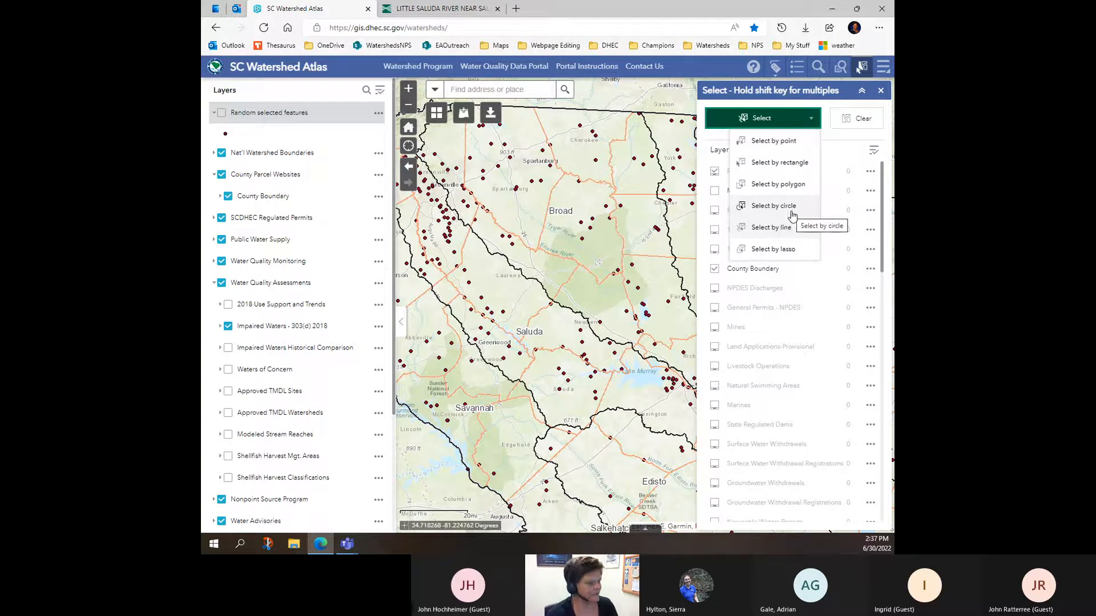
{"action": "left_click", "coordinate": [778, 150]}
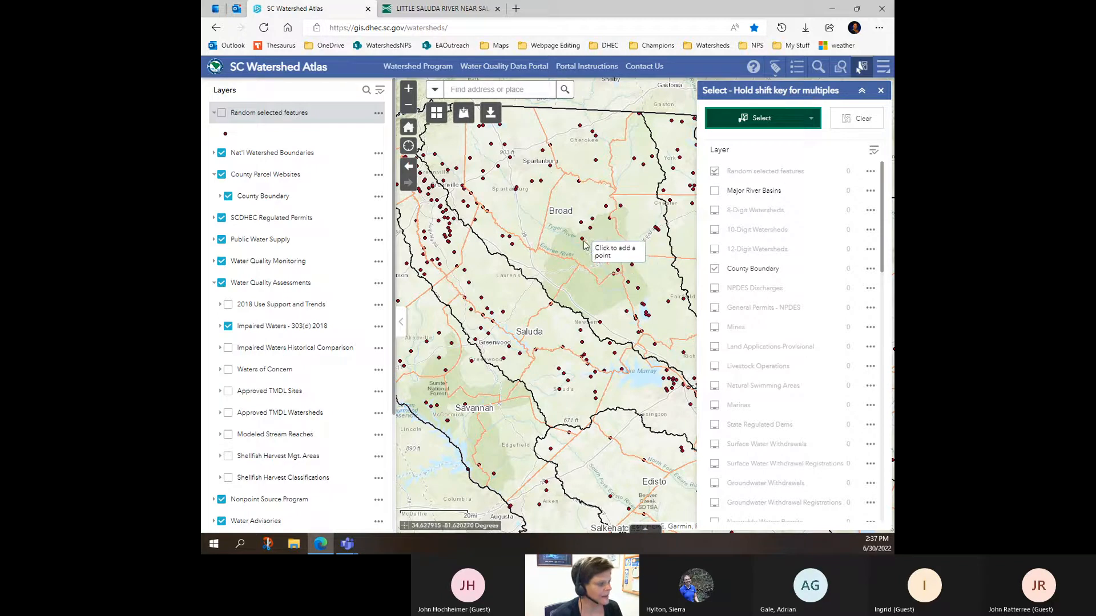
{"action": "left_click", "coordinate": [597, 257]}
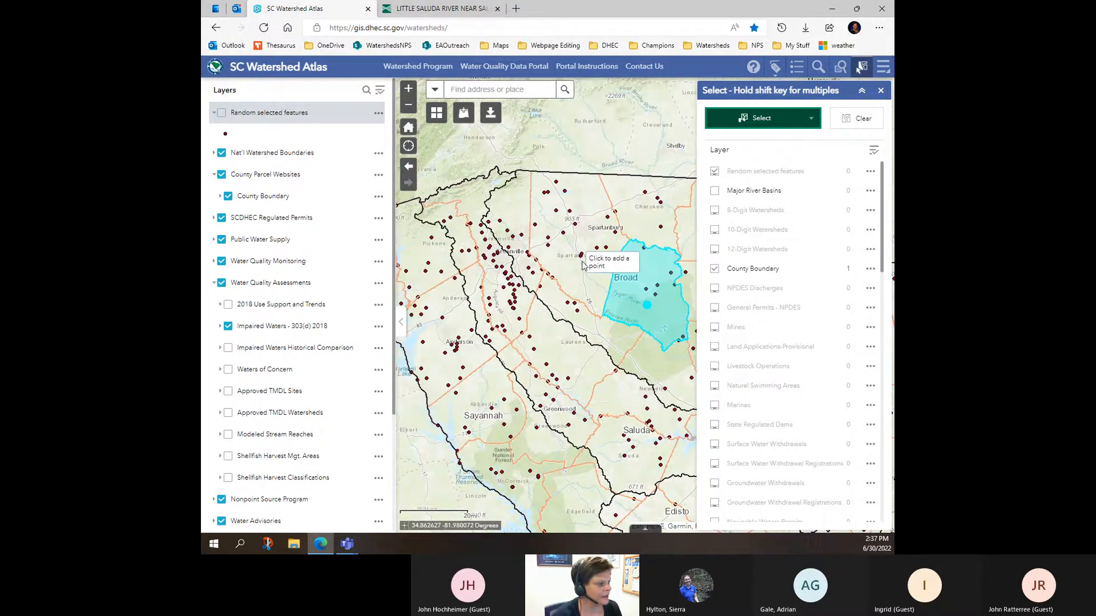
{"action": "left_click", "coordinate": [593, 280], "text": "shift"}
{"action": "left_click", "coordinate": [678, 228], "text": "shift"}
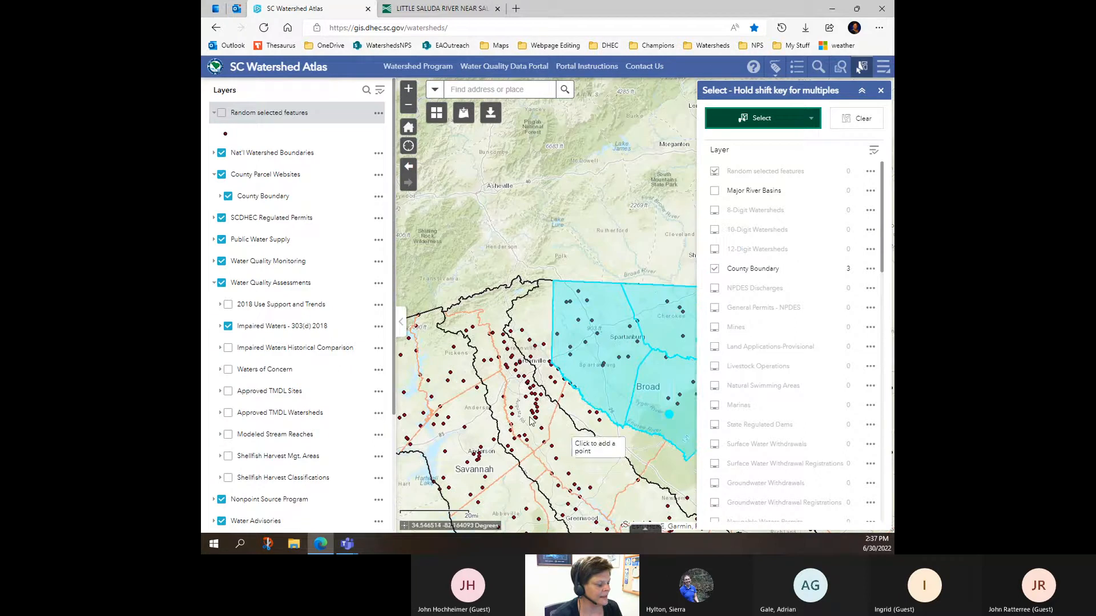
{"action": "left_click_drag", "start_coordinate": [641, 364], "coordinate": [531, 379]}
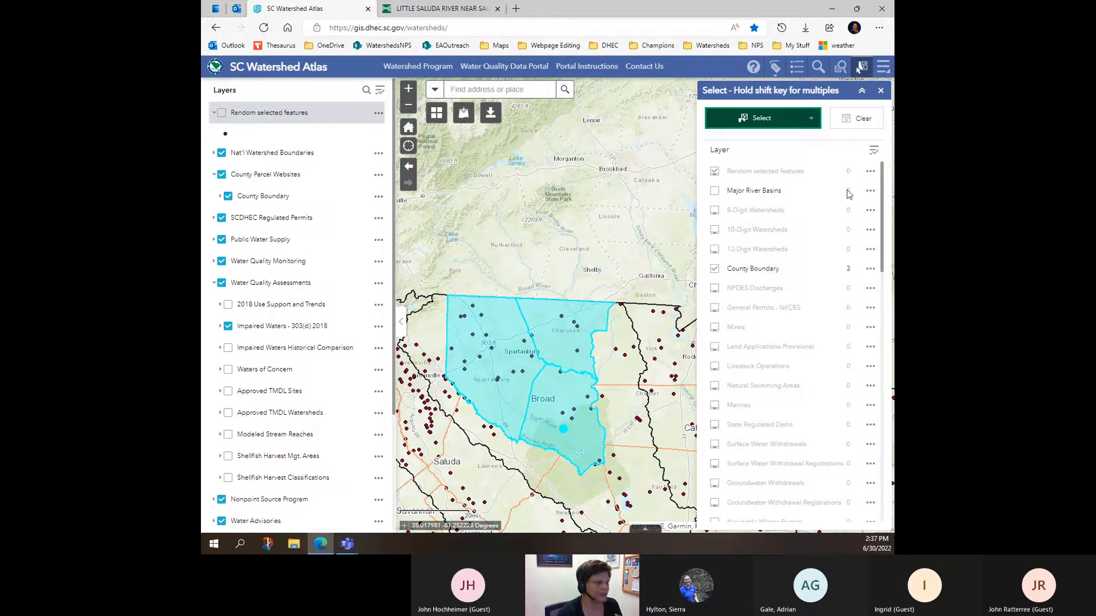
- Clear the selection and use Select by lasso to enclose an area around the county beneath the Broad label
{"action": "left_click", "coordinate": [859, 120]}
{"action": "left_click", "coordinate": [811, 119]}
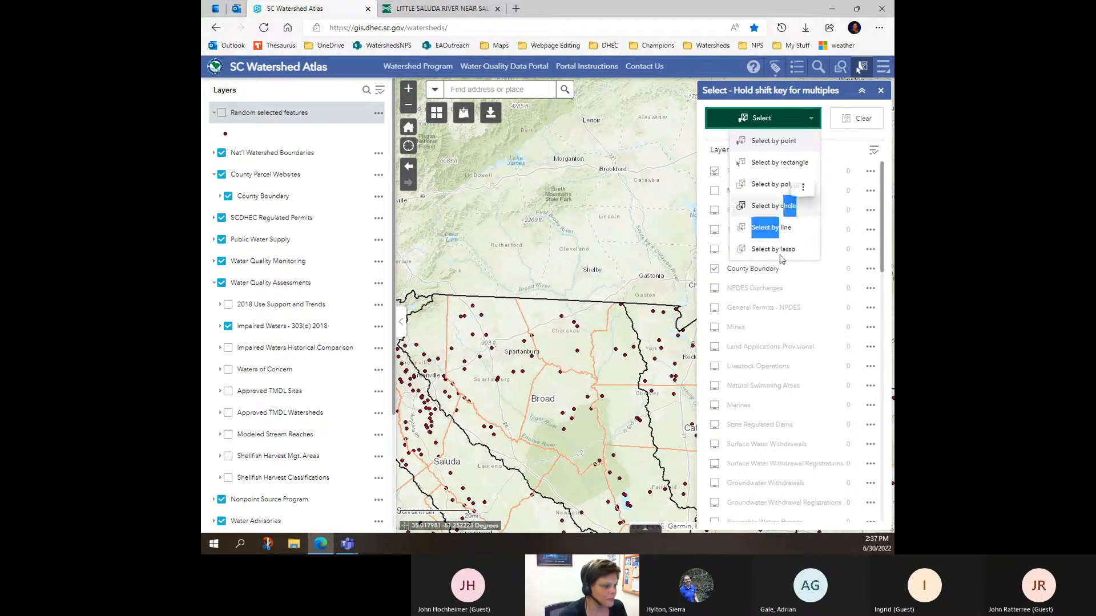
{"action": "left_click", "coordinate": [779, 228]}
{"action": "mouse_move", "coordinate": [587, 460]}
{"action": "left_mouse_down"}
{"action": "mouse_move", "coordinate": [565, 441]}
{"action": "mouse_move", "coordinate": [497, 425]}
{"action": "mouse_move", "coordinate": [577, 352]}
{"action": "mouse_move", "coordinate": [657, 432]}
{"action": "mouse_move", "coordinate": [610, 472]}
{"action": "left_mouse_up"}
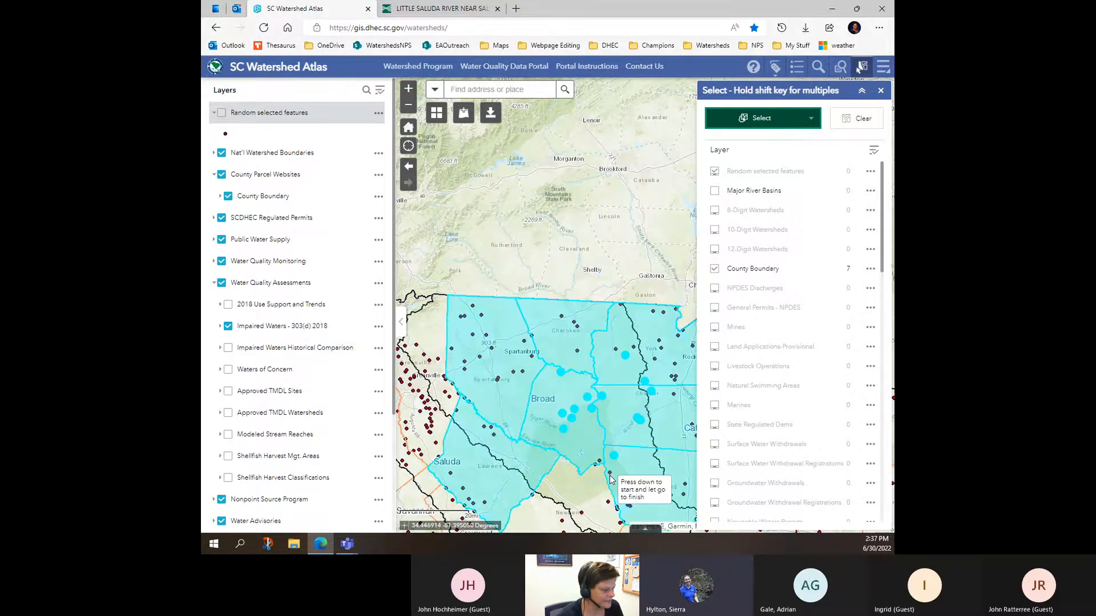
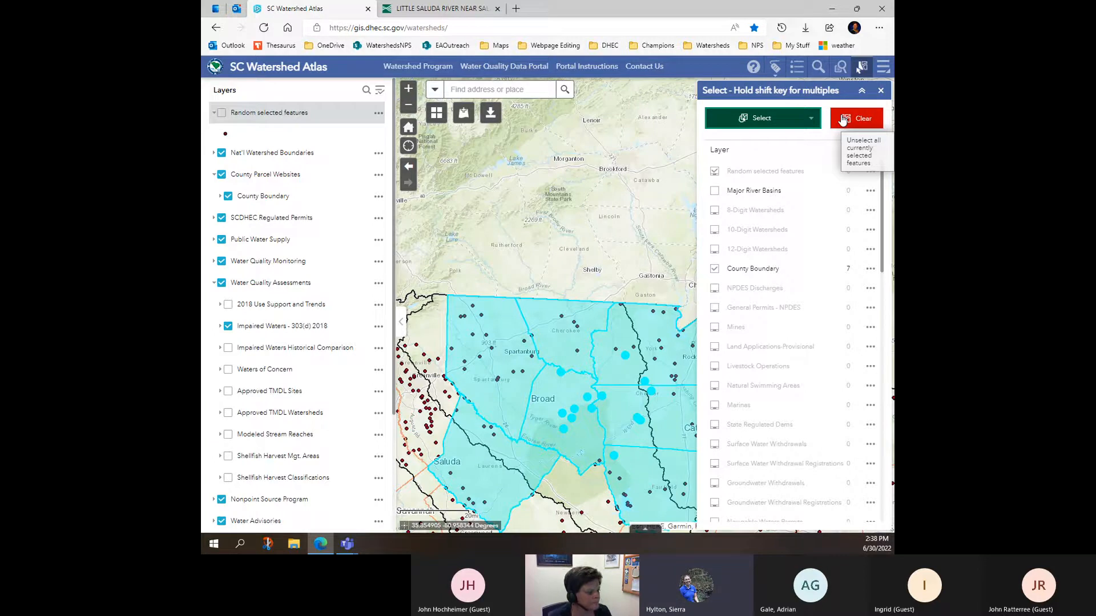
- Clear all selected features and close the Select tool
{"action": "left_click", "coordinate": [843, 119]}
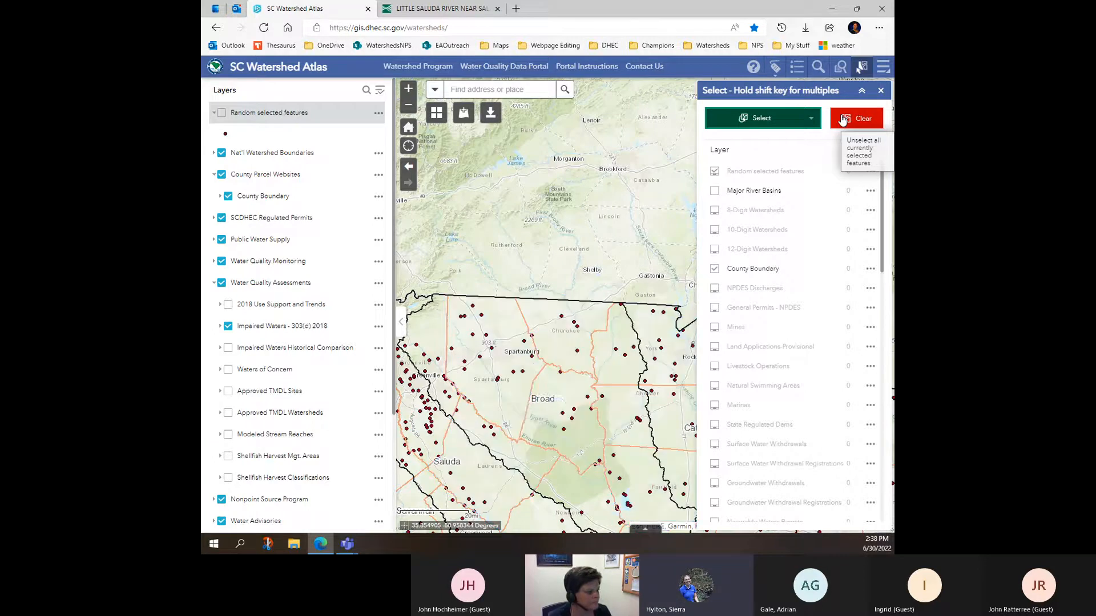
{"action": "left_click", "coordinate": [881, 93]}
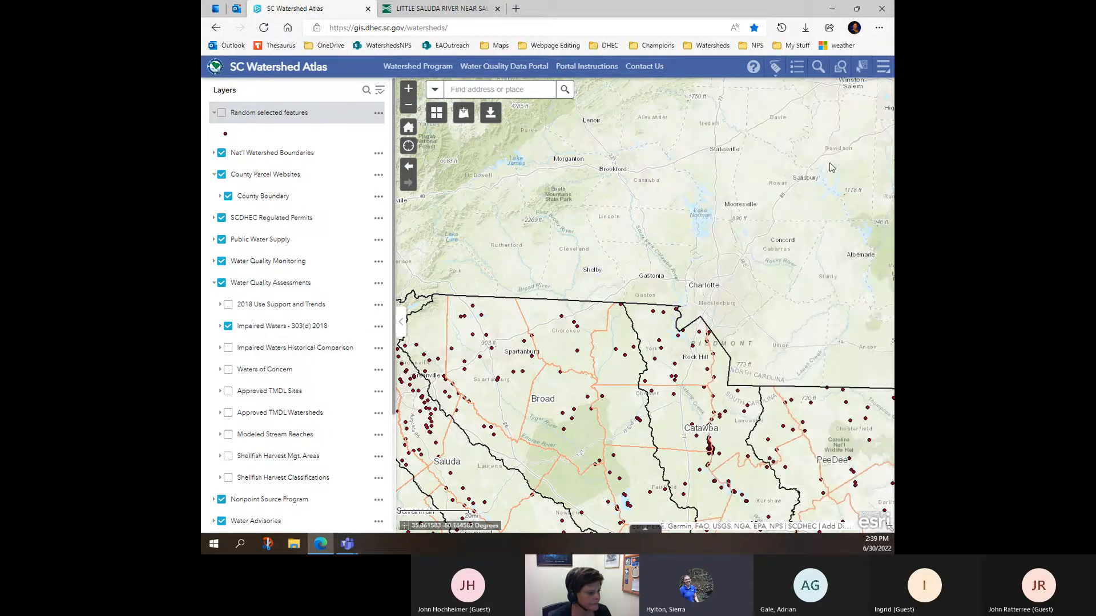
- Print the map of the Broad, Saluda and Catawba area as a Letter ANSI A Landscape PDF and open the printout
{"action": "left_click_drag", "start_coordinate": [617, 431], "coordinate": [638, 284]}
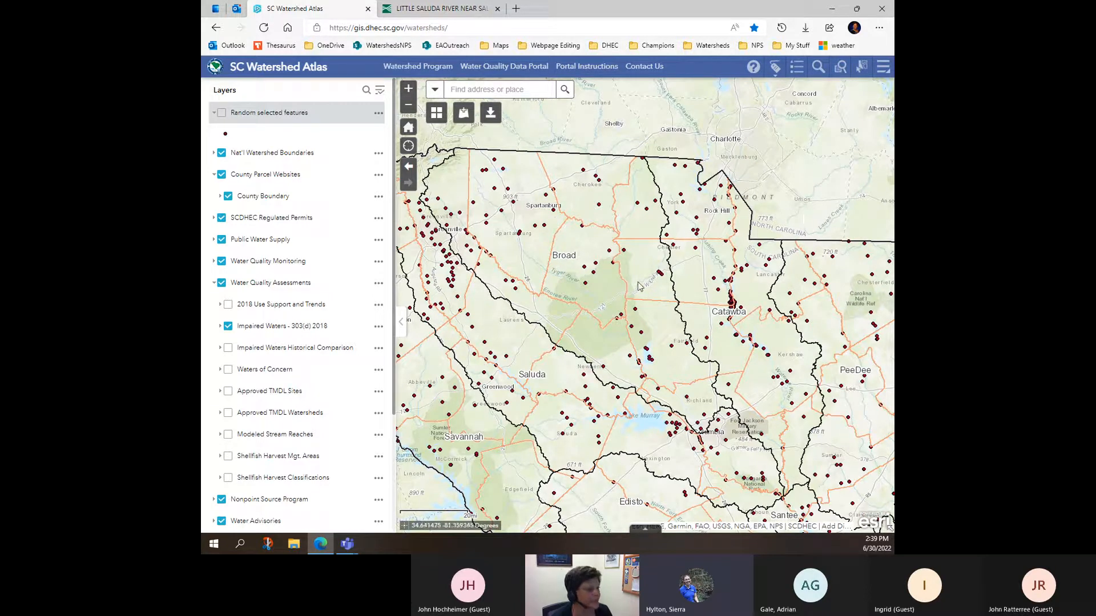
{"action": "left_click", "coordinate": [884, 67]}
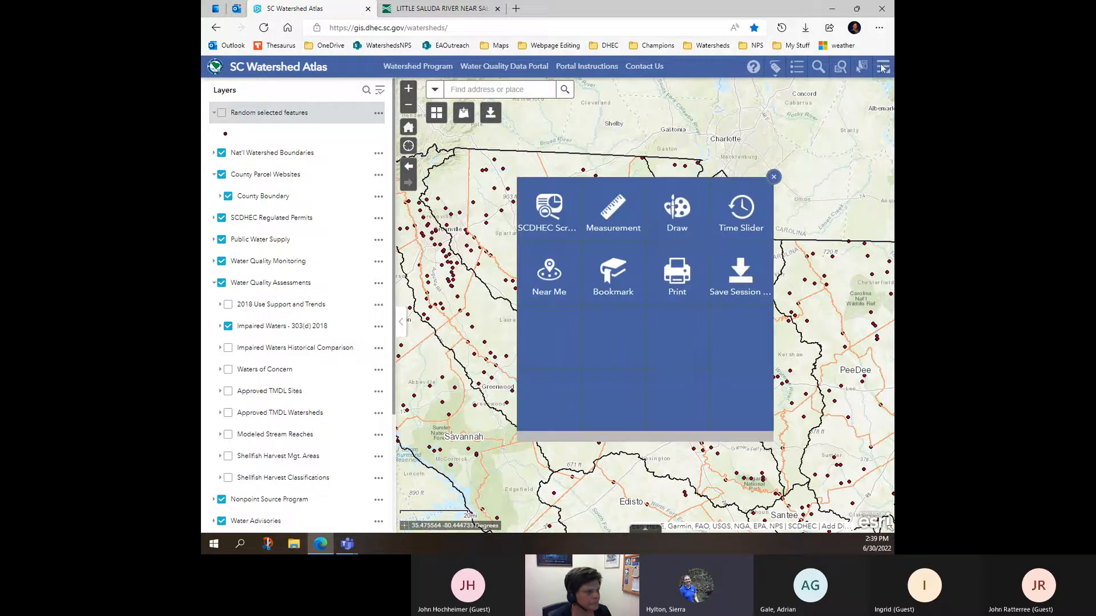
{"action": "left_click", "coordinate": [671, 284]}
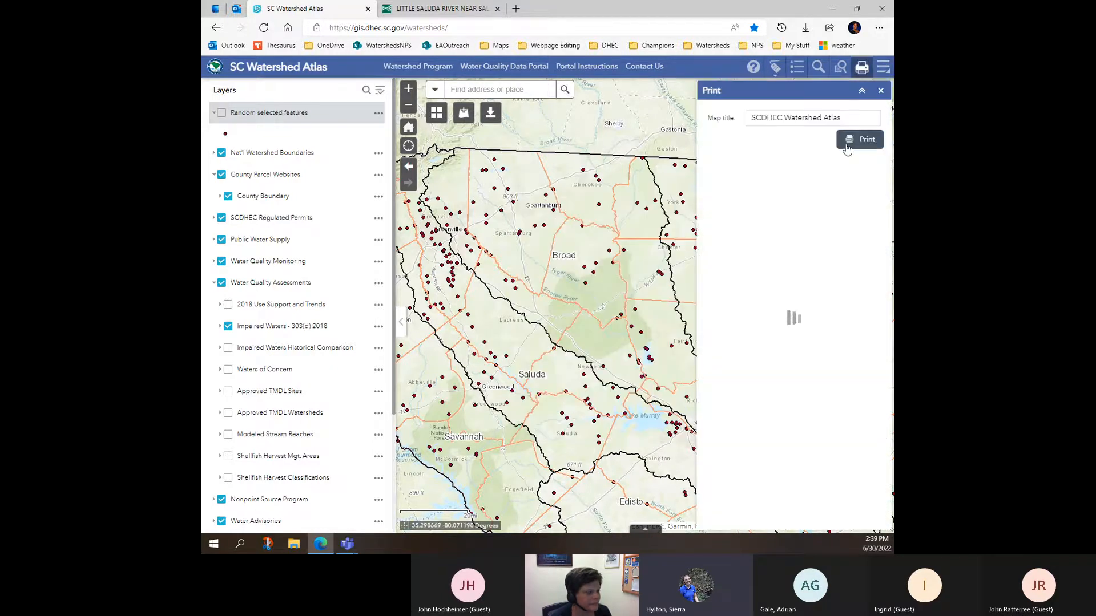
{"action": "left_click", "coordinate": [860, 172]}
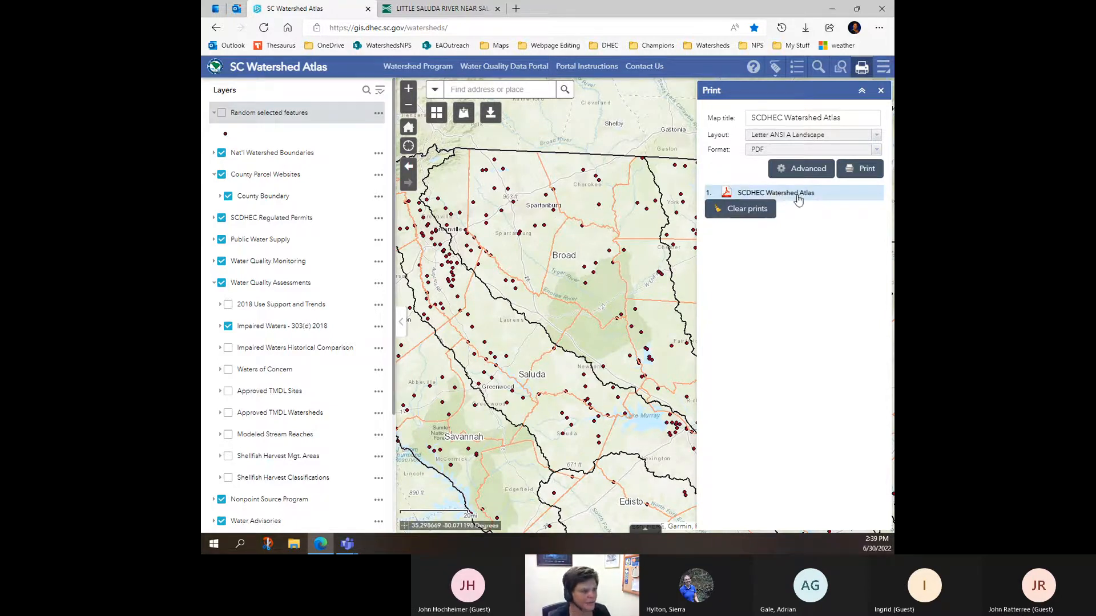
{"action": "left_click", "coordinate": [798, 195]}
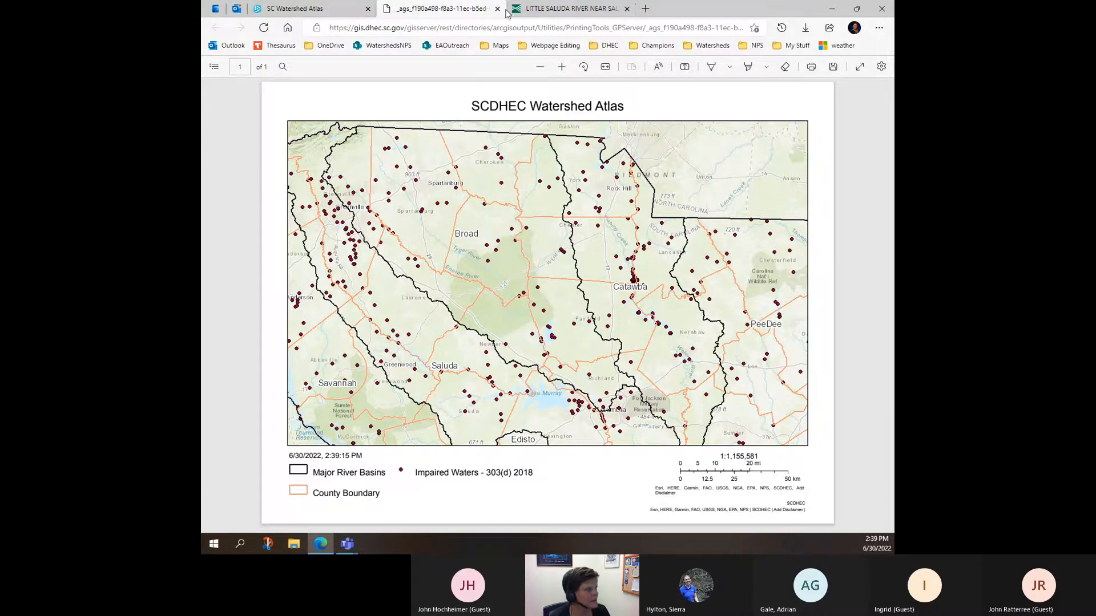
- Return to the SC Watershed Atlas page, check the scale bar unit choices and turn on Include attributes in the advanced print settings
{"action": "left_click", "coordinate": [303, 8]}
{"action": "left_click", "coordinate": [802, 168]}
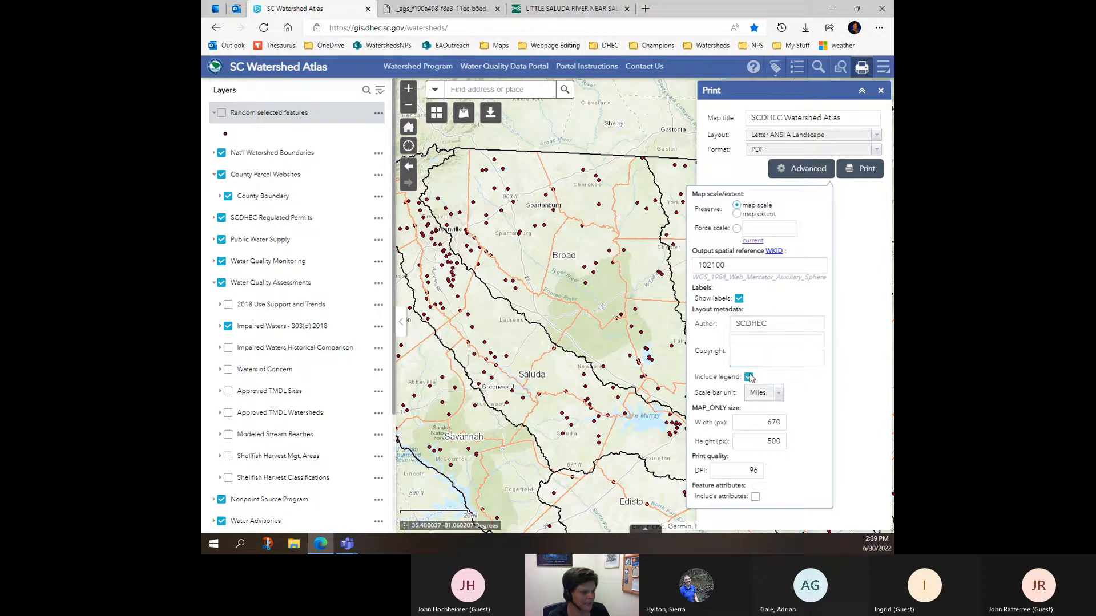
{"action": "left_click", "coordinate": [779, 393]}
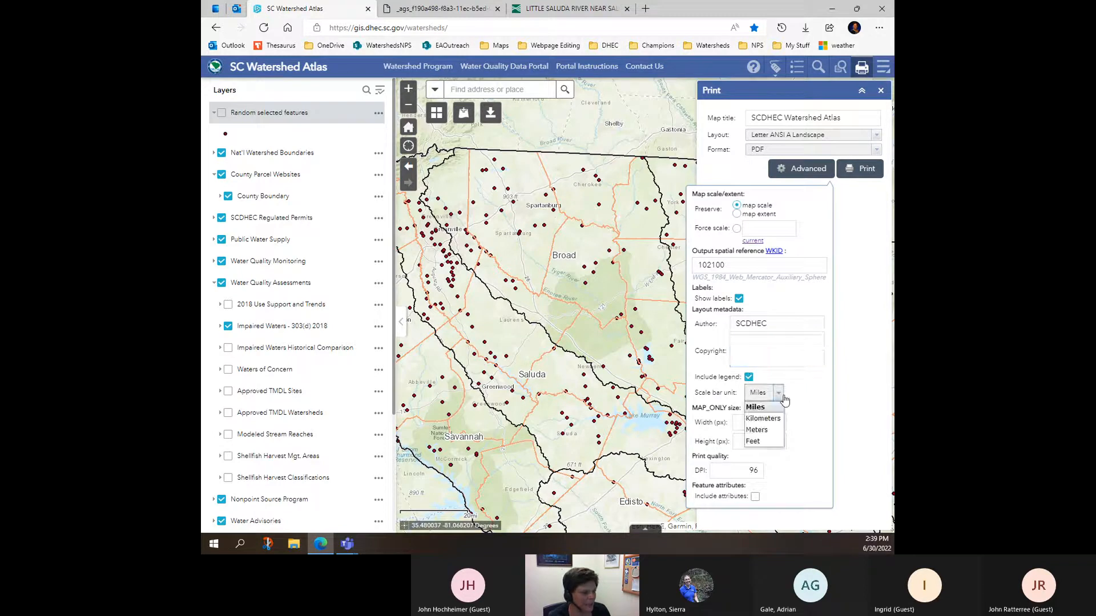
{"action": "left_click", "coordinate": [823, 380]}
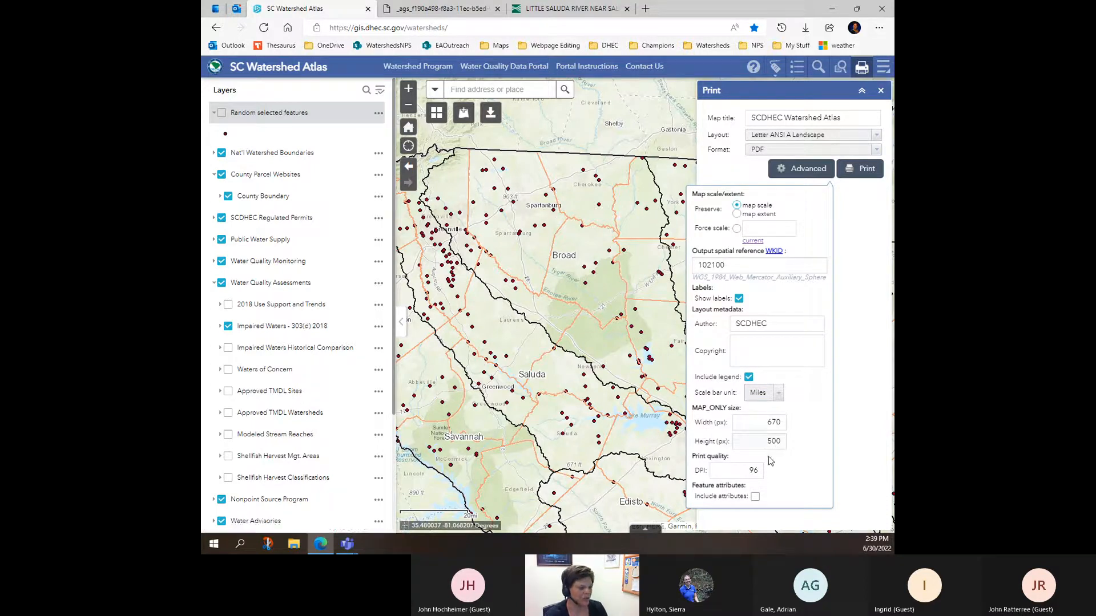
{"action": "left_click", "coordinate": [755, 497]}
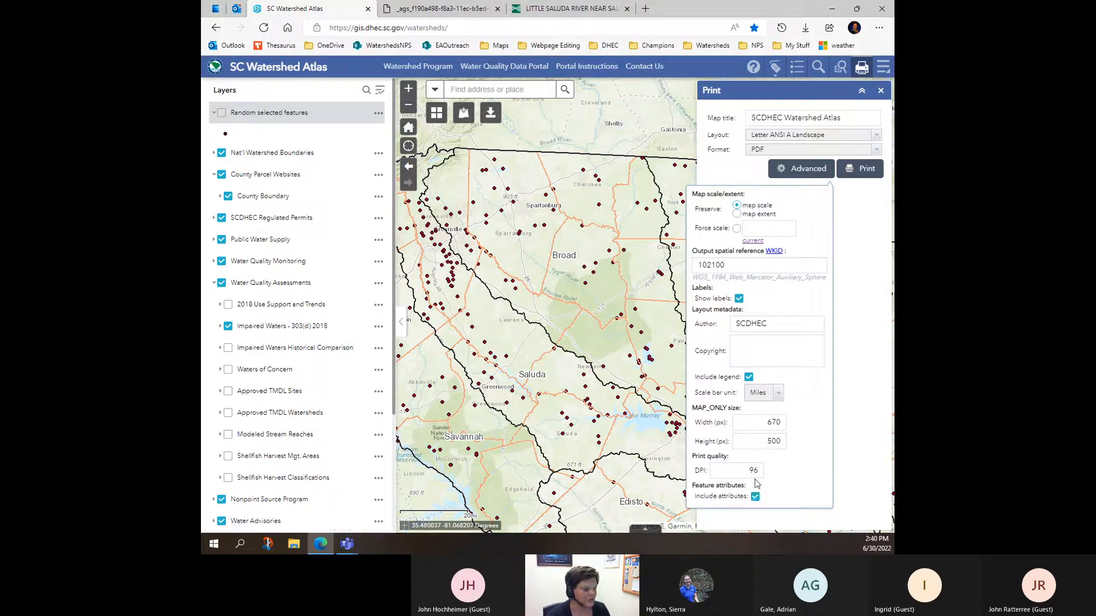
{"action": "left_click", "coordinate": [856, 209]}
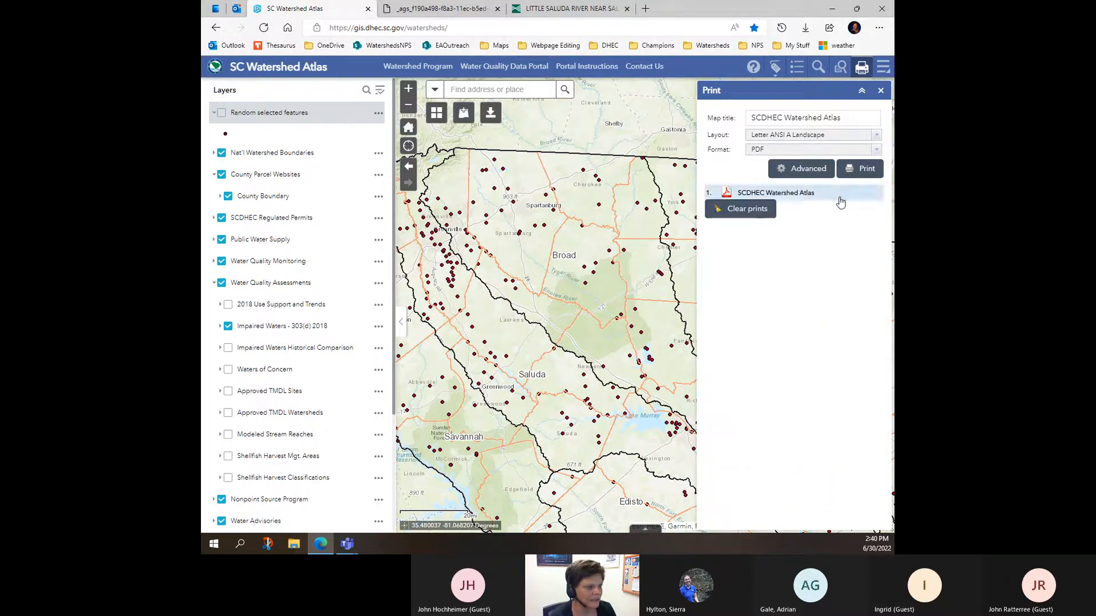
- Print the map again as a Letter ANSI A Landscape PDF with the changed advanced settings and open the new printout to check its legend
{"action": "left_click", "coordinate": [867, 171]}
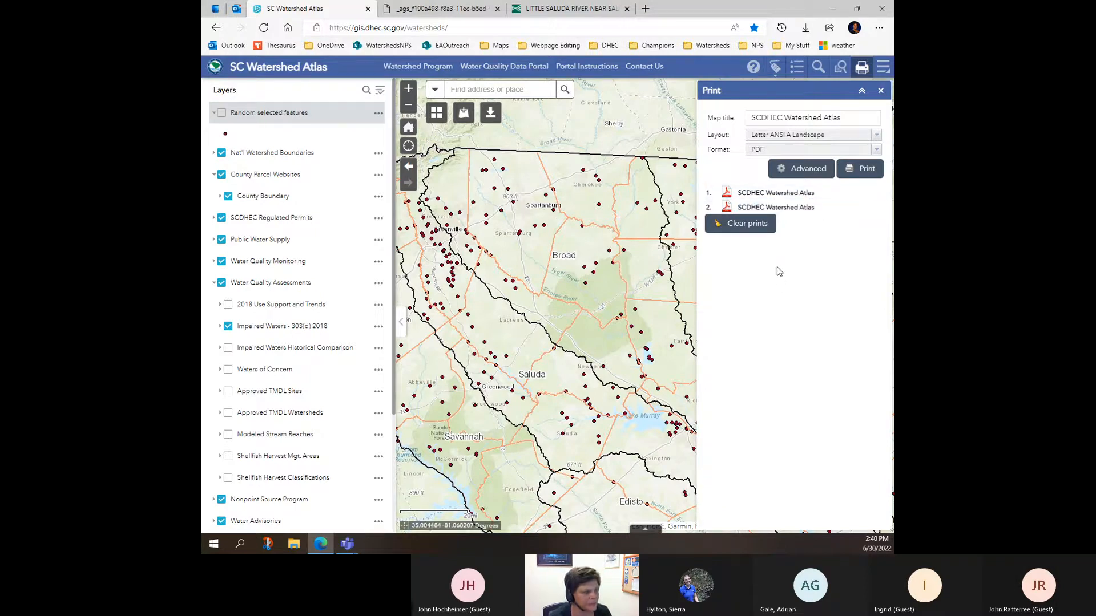
{"action": "left_click", "coordinate": [796, 208]}
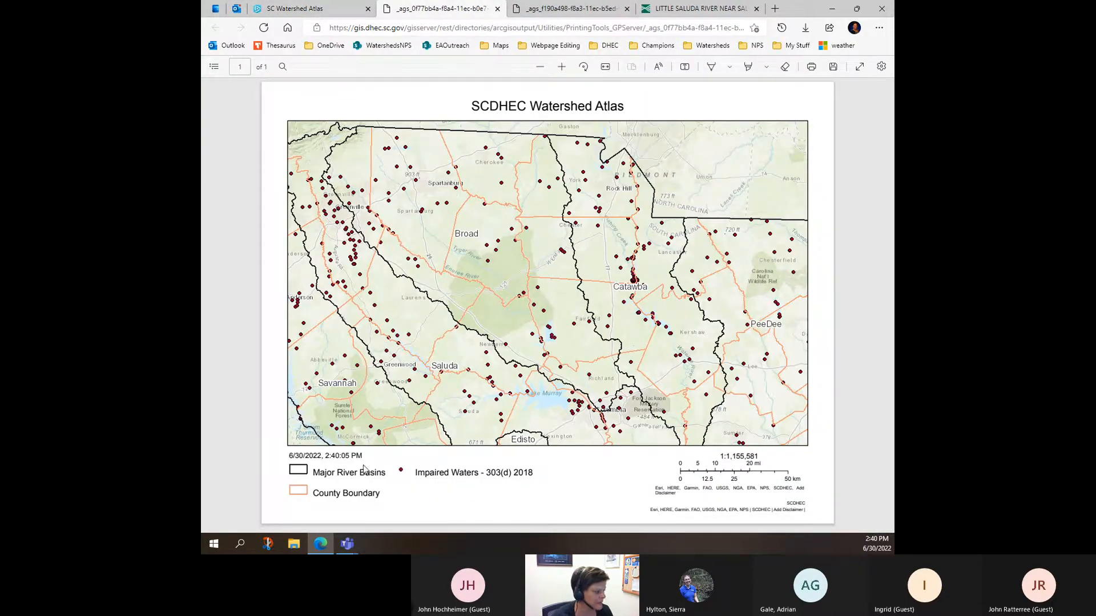
{"action": "left_click_drag", "start_coordinate": [279, 458], "coordinate": [538, 474]}
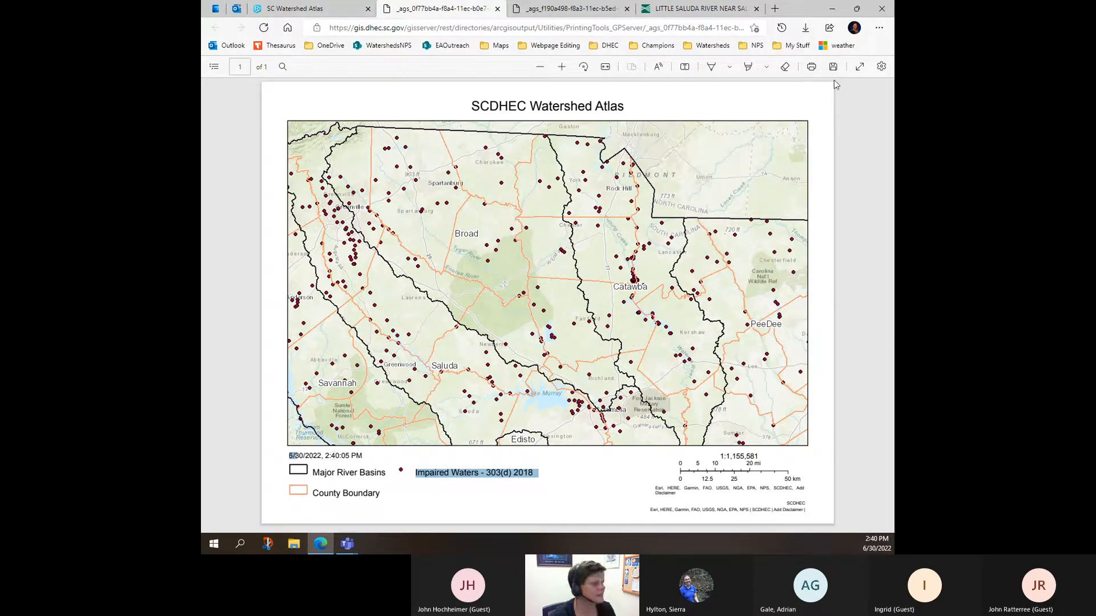
- Return to the SC Watershed Atlas page, reopen the first printout for comparison, and close both that printout and the Print tool
{"action": "left_click", "coordinate": [287, 12]}
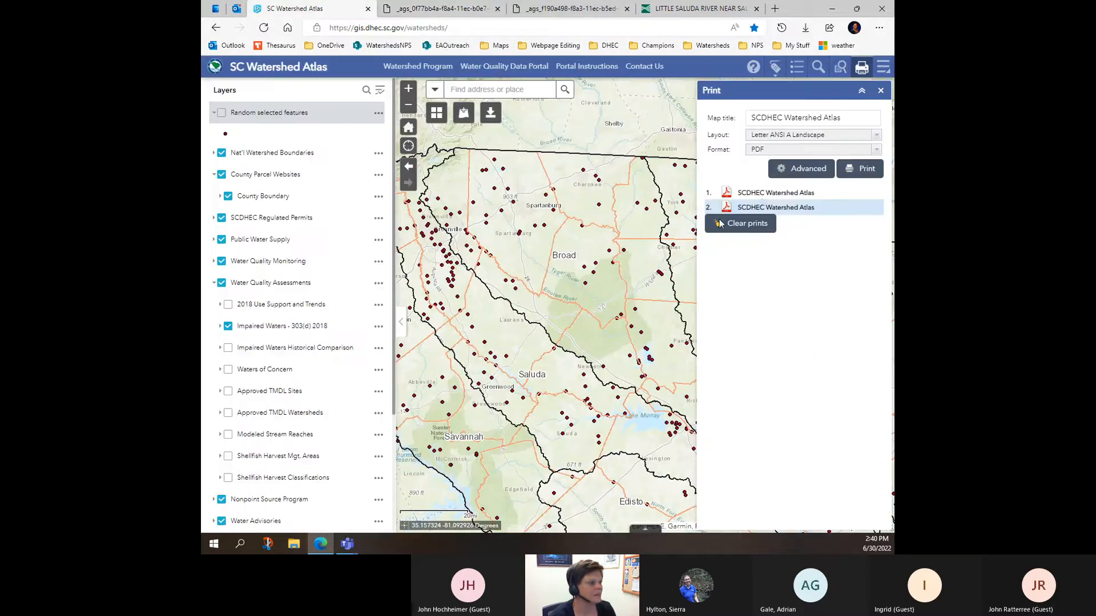
{"action": "left_click", "coordinate": [764, 199]}
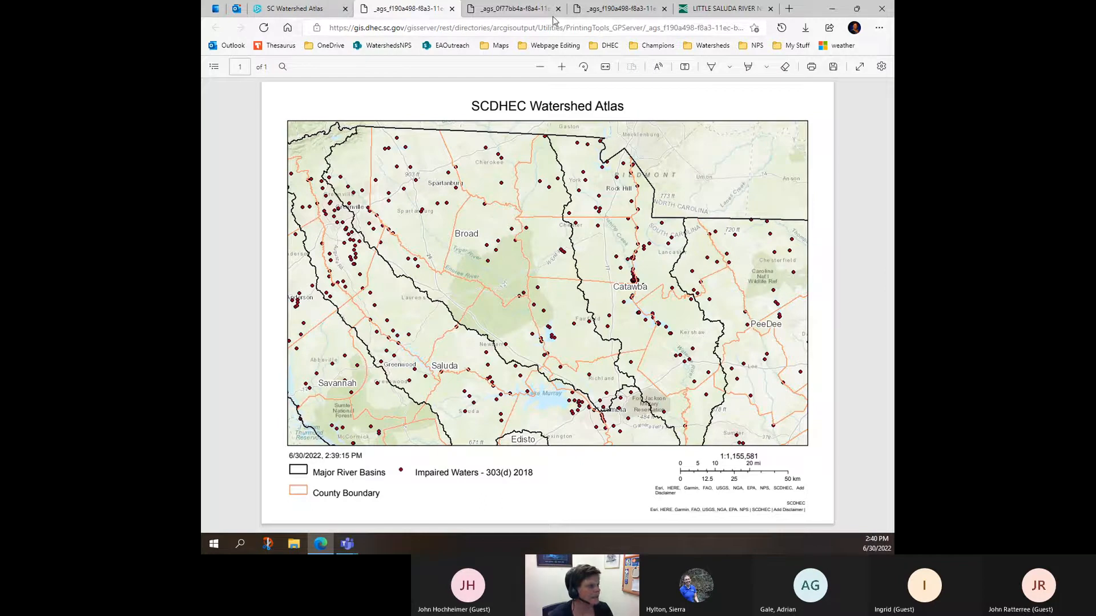
{"action": "left_click", "coordinate": [452, 10]}
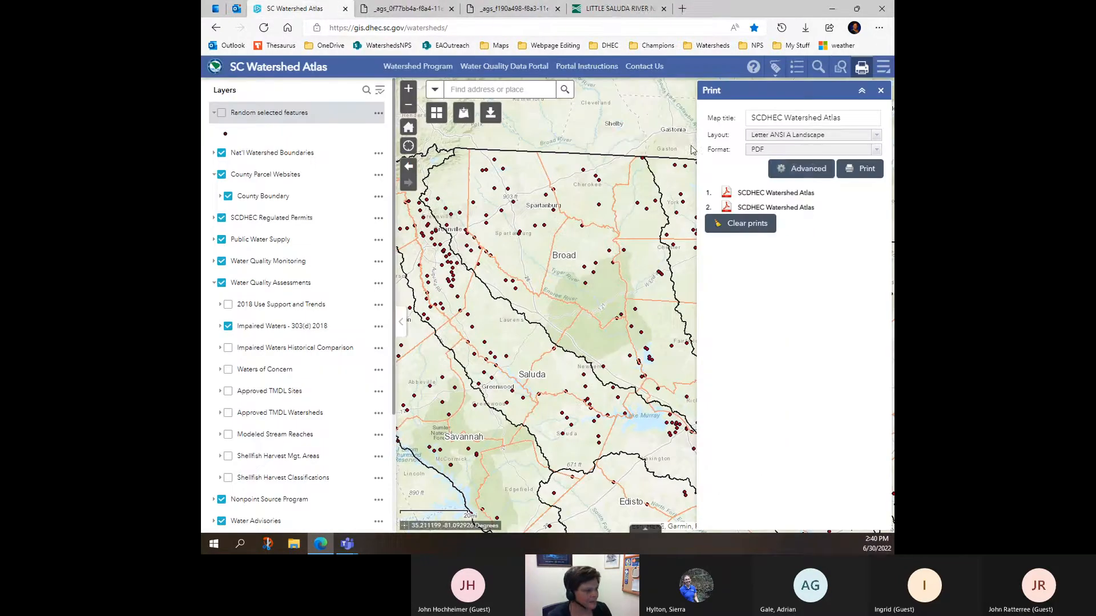
{"action": "left_click", "coordinate": [882, 92]}
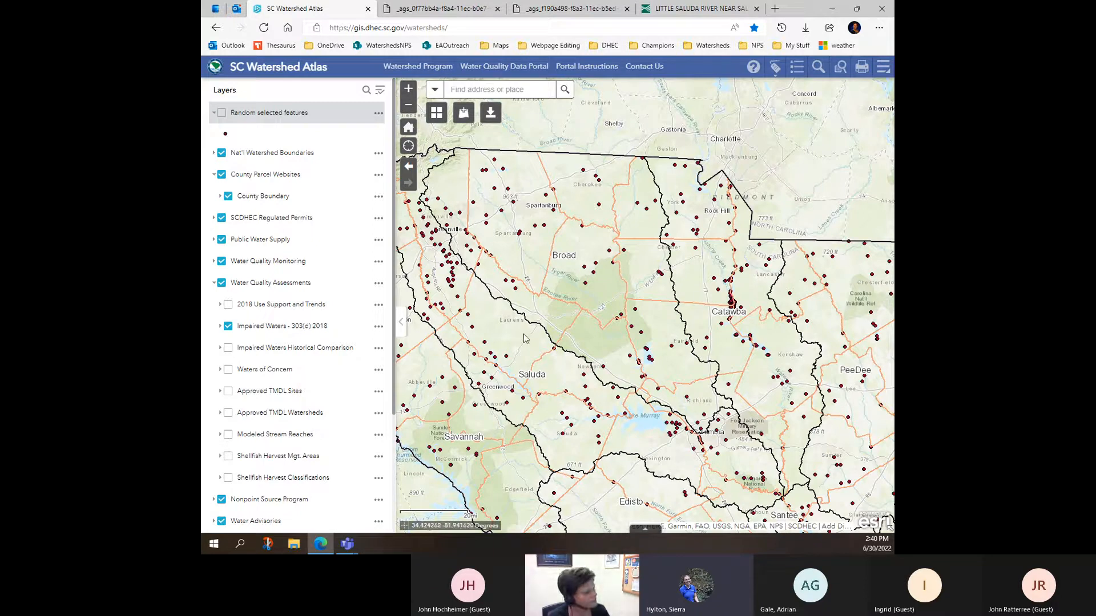
- Turn on the Random selected features layer and open the Select tool to view its list of selectable layers
{"action": "left_click", "coordinate": [221, 113]}
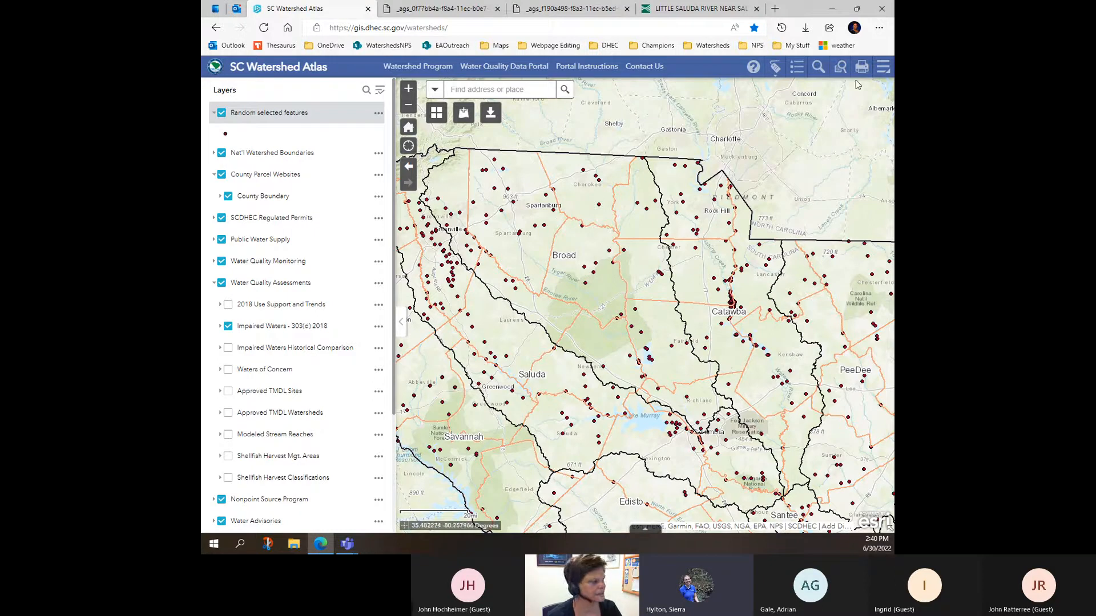
{"action": "left_click", "coordinate": [886, 73]}
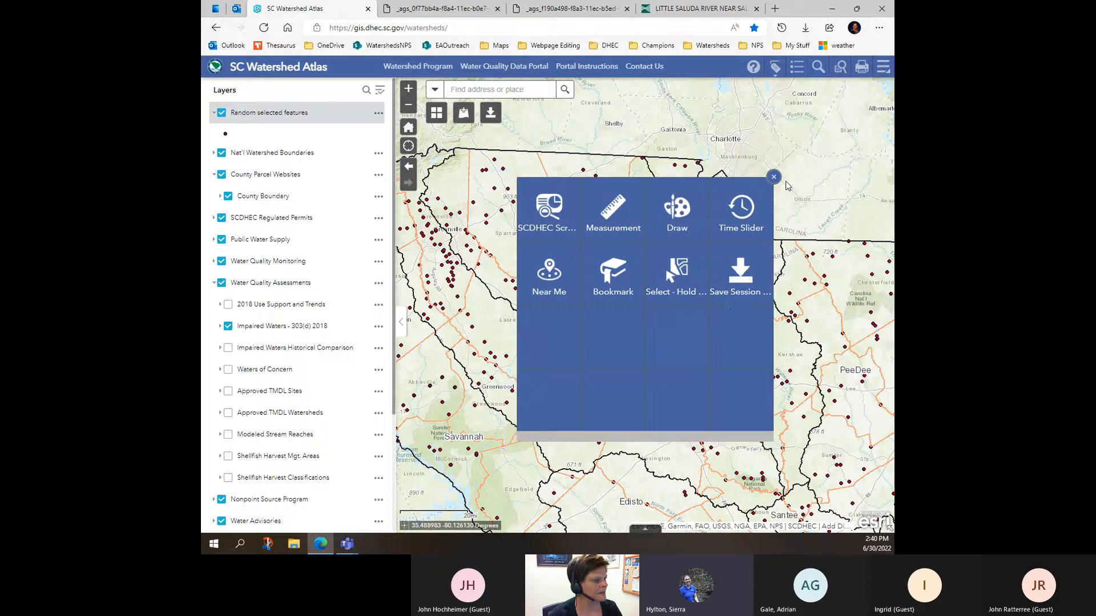
{"action": "left_click", "coordinate": [773, 179]}
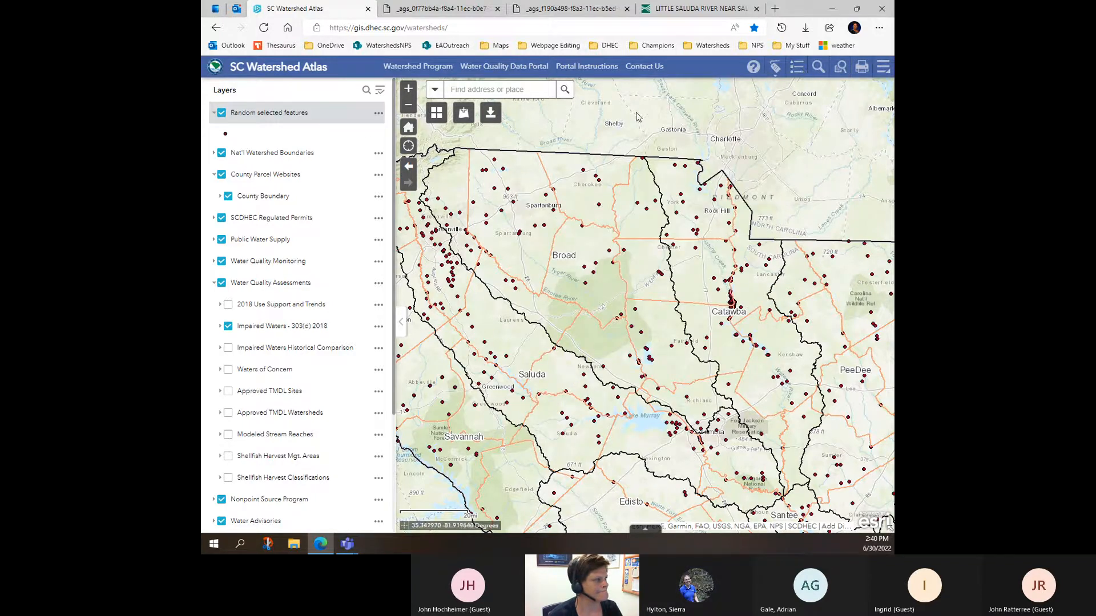
{"action": "left_click", "coordinate": [883, 70]}
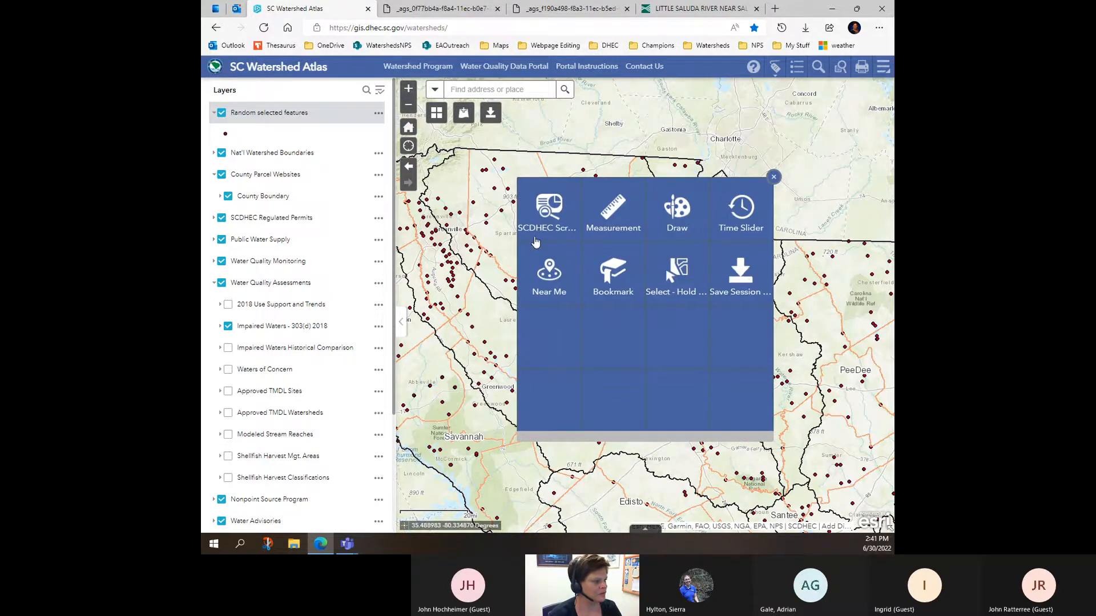
{"action": "left_click", "coordinate": [677, 274]}
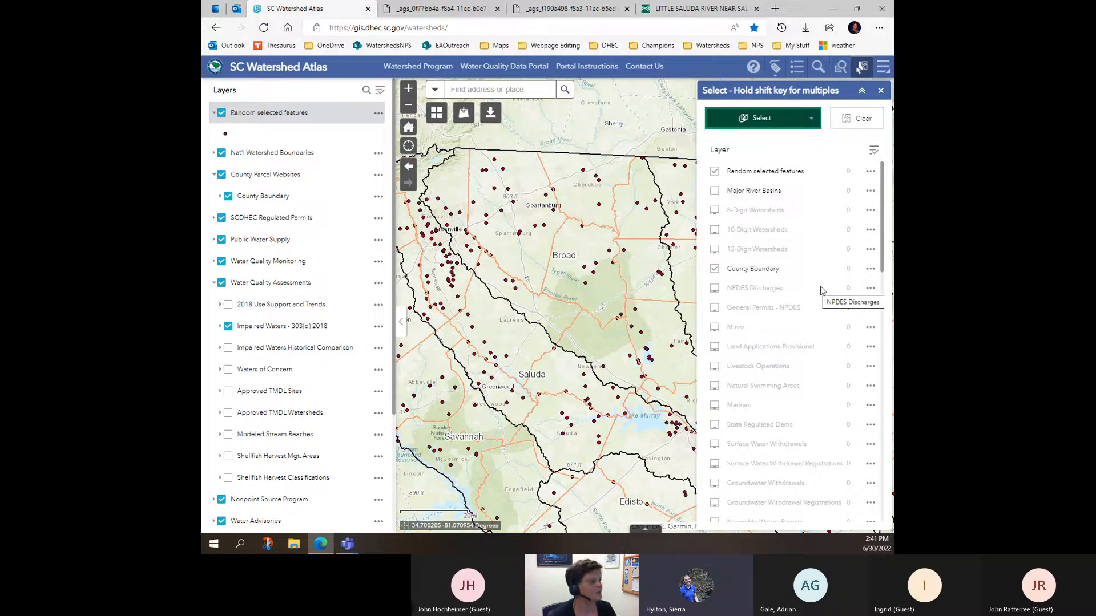
- Review the file upload options of Add Data, and close both Add Data and the Select tool
{"action": "left_click", "coordinate": [465, 114]}
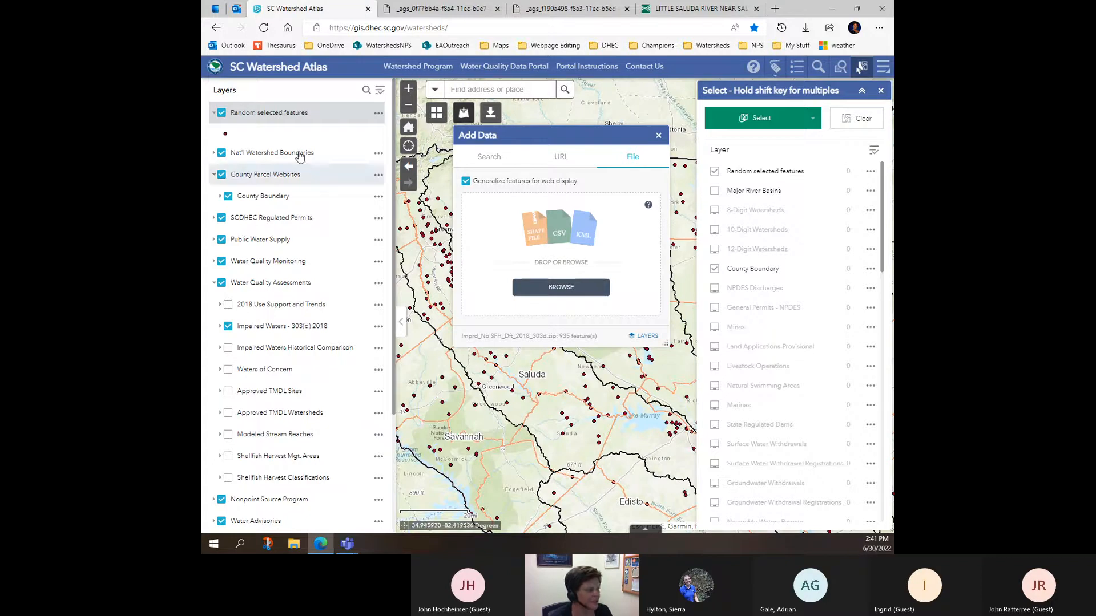
{"action": "left_click", "coordinate": [658, 137]}
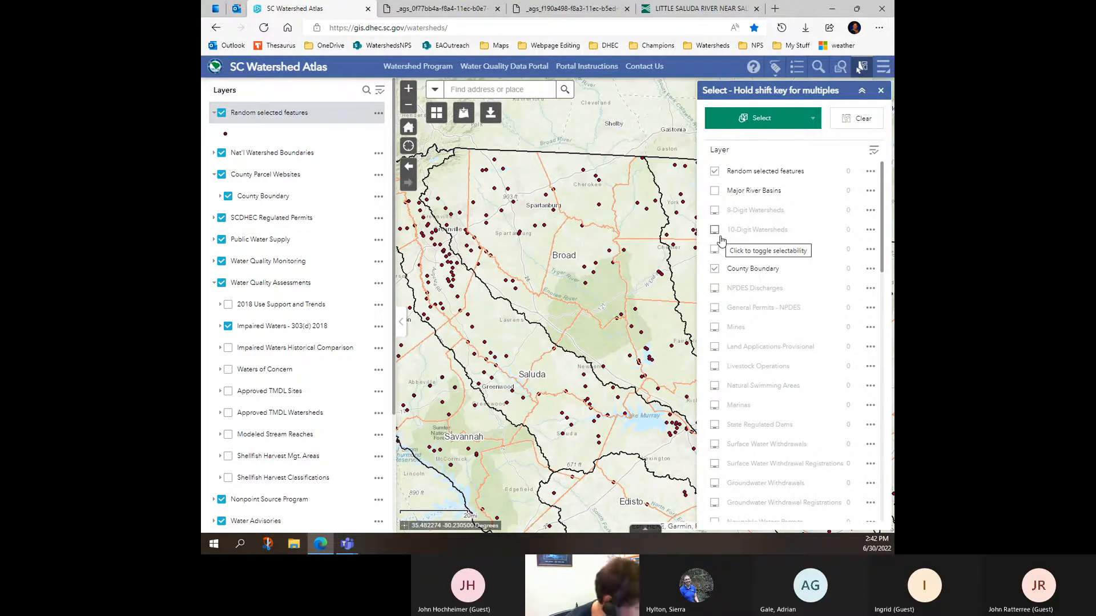
{"action": "left_click", "coordinate": [882, 91]}
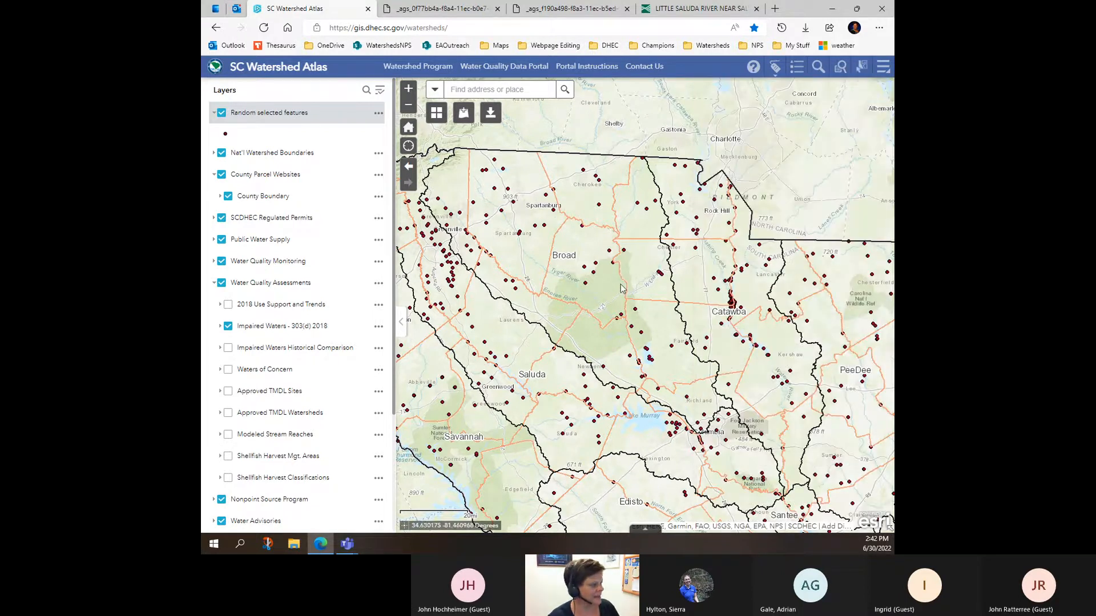
- Turn off the Random selected features layer, and hide and show Impaired Waters - 303(d) 2018 again to compare the statewide map
{"action": "scroll", "coordinate": [622, 283], "scroll_direction": "down", "scroll_amount": 1}
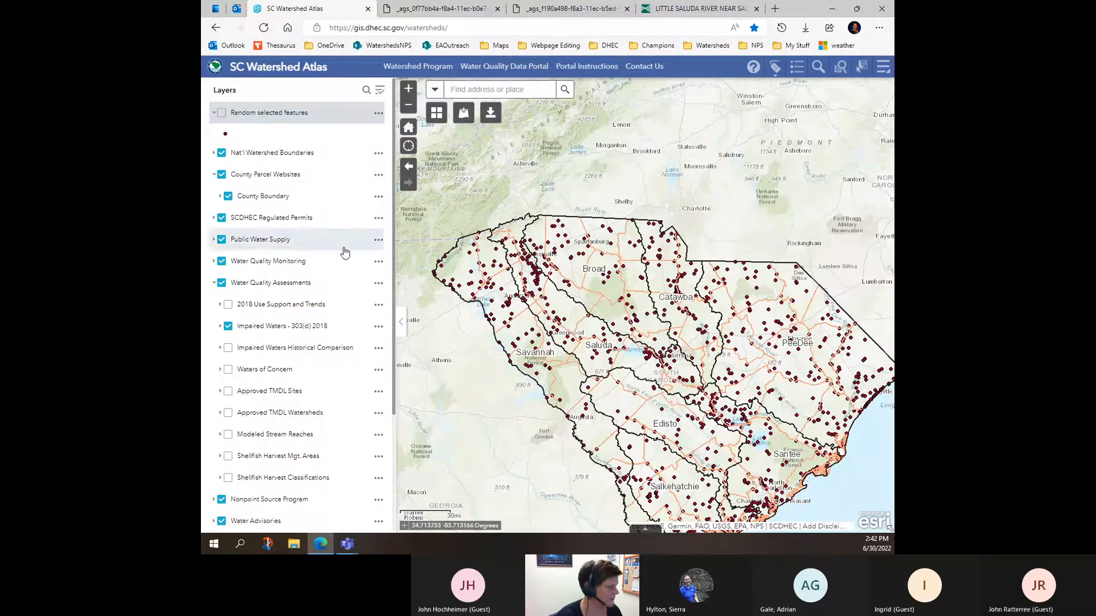
{"action": "scroll", "coordinate": [285, 266], "scroll_direction": "down", "scroll_amount": 2}
{"action": "left_click", "coordinate": [228, 258]}
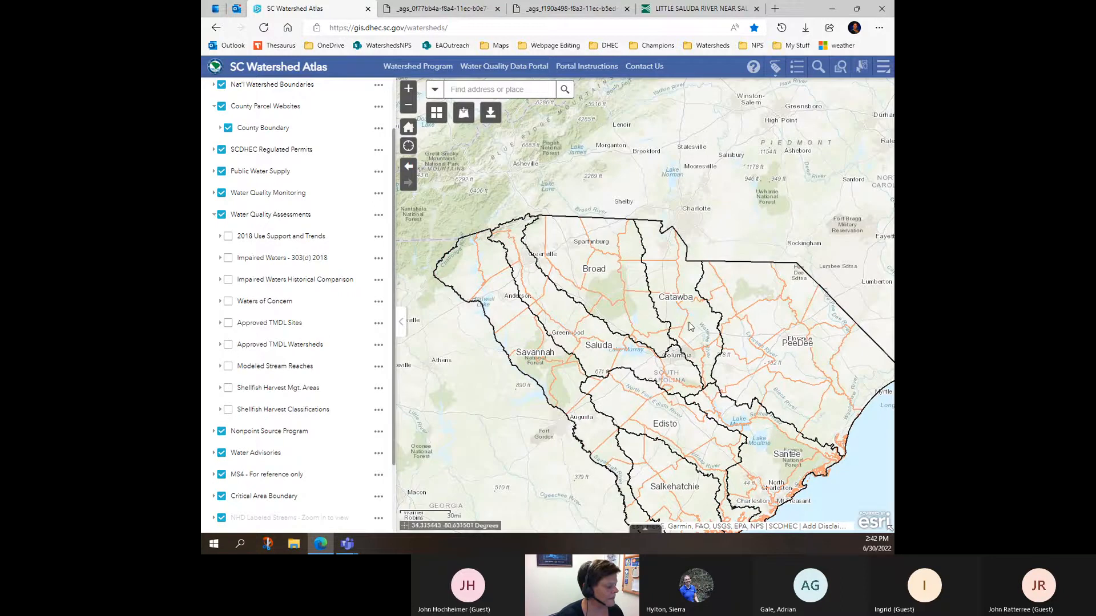
{"action": "left_click_drag", "start_coordinate": [656, 342], "coordinate": [638, 309]}
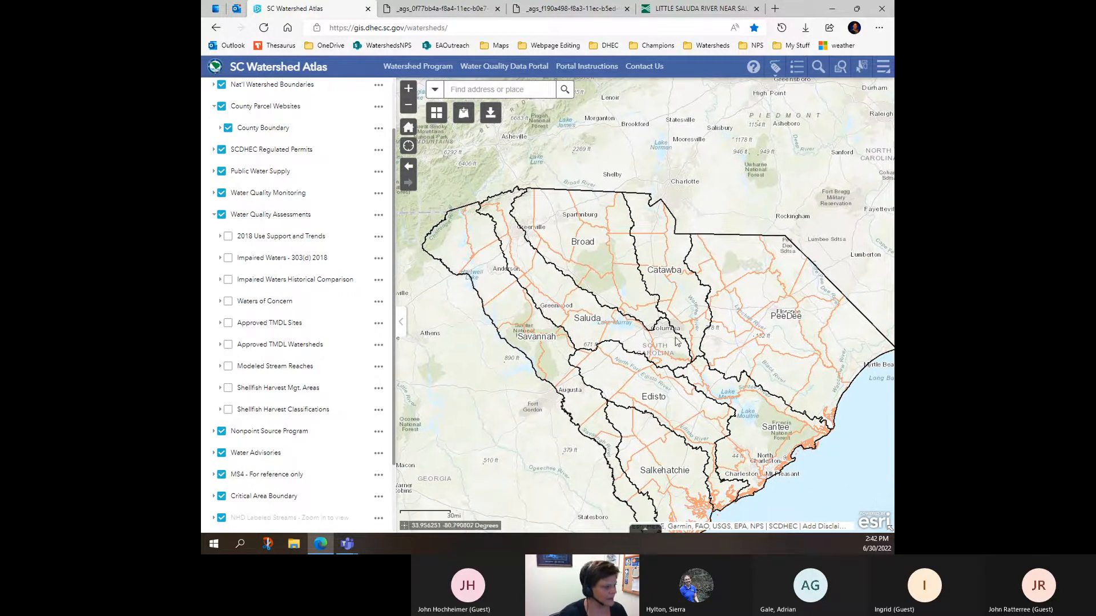
{"action": "left_click", "coordinate": [228, 258]}
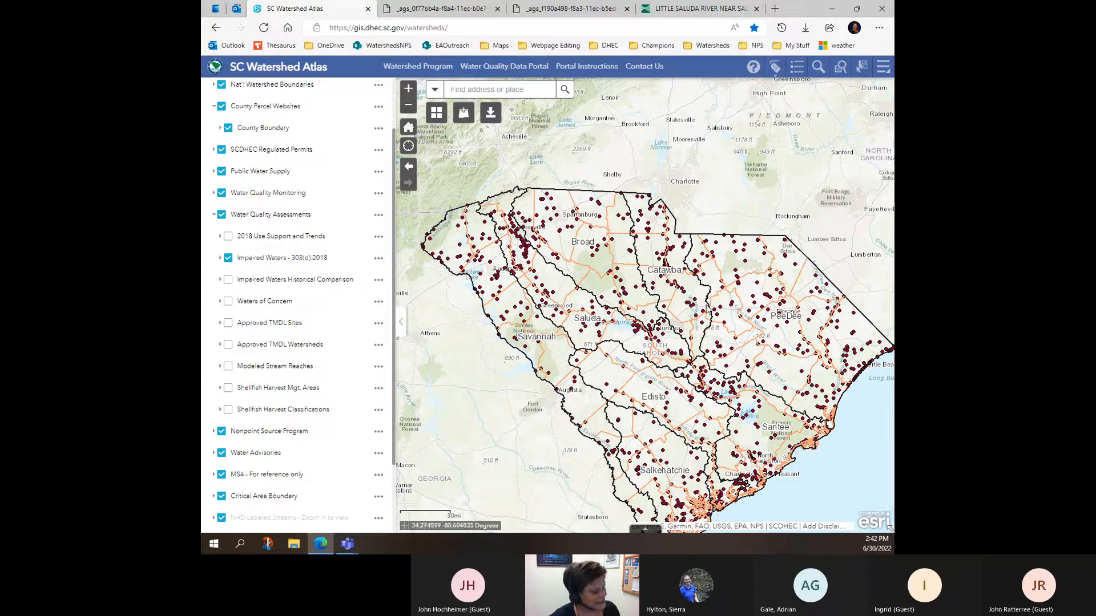
- Turn on the Shellfish Harvest Classifications layer and show it along the coast from Salkehatchie to PeeDee
{"action": "left_click_drag", "start_coordinate": [621, 332], "coordinate": [602, 279]}
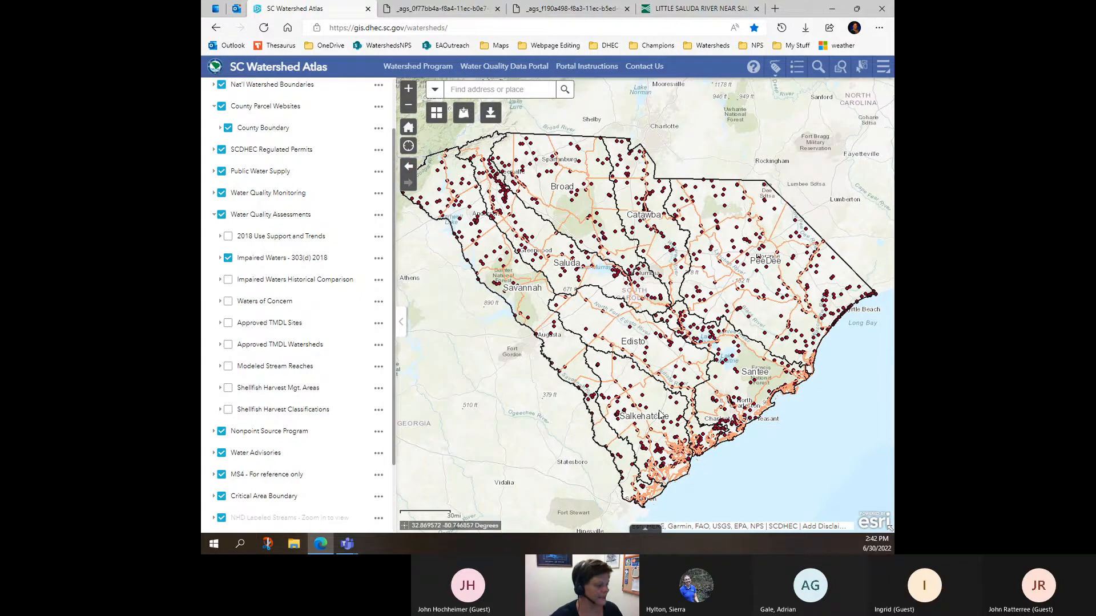
{"action": "scroll", "coordinate": [682, 413], "scroll_direction": "up", "scroll_amount": 1}
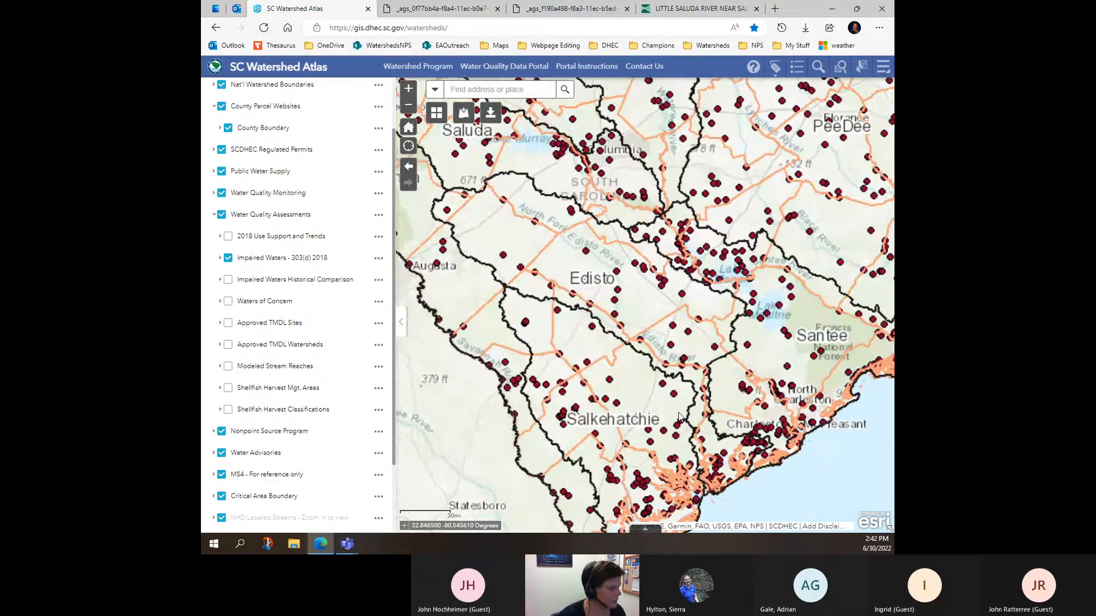
{"action": "left_click_drag", "start_coordinate": [873, 410], "coordinate": [574, 330]}
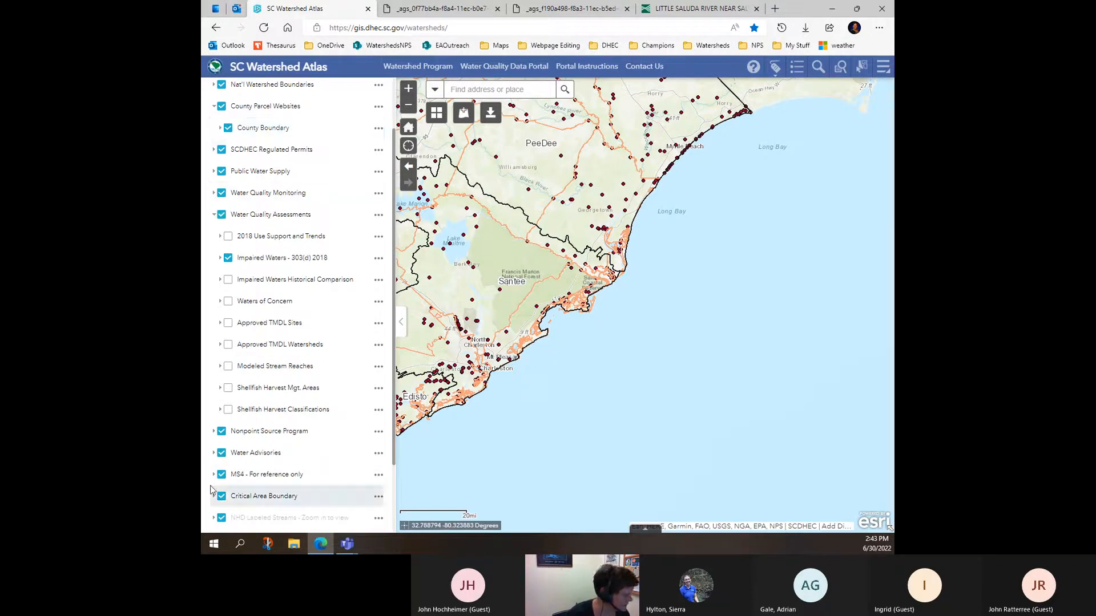
{"action": "left_click", "coordinate": [228, 410]}
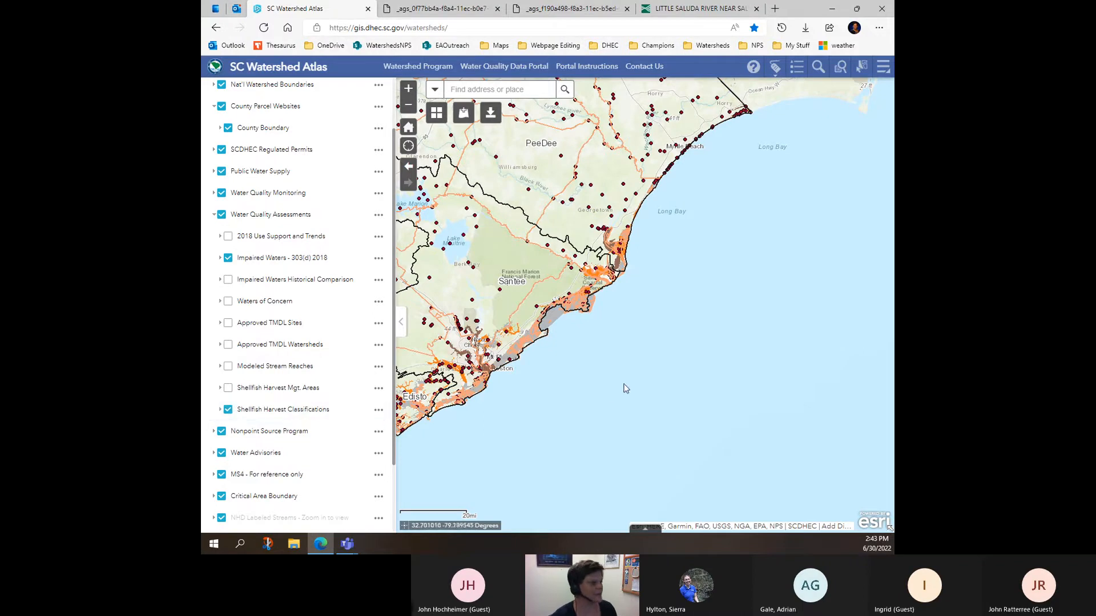
{"action": "left_click_drag", "start_coordinate": [608, 388], "coordinate": [641, 365]}
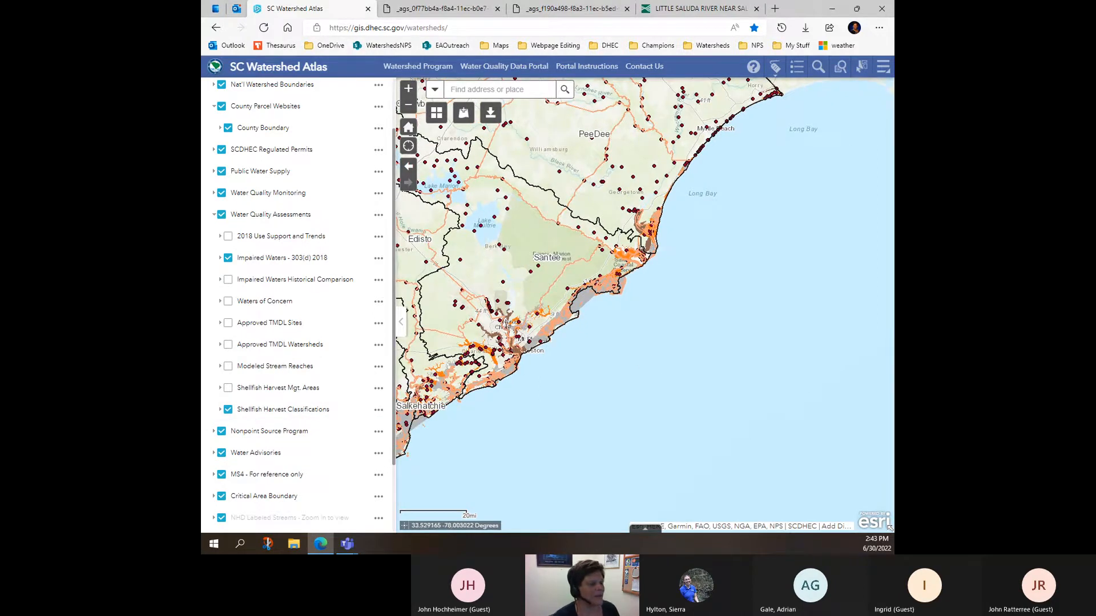
- Use the Draw tool to place the text "swim here" in red #ca1414 at font size 20 in the ocean off the Santee coast
{"action": "left_click", "coordinate": [878, 69]}
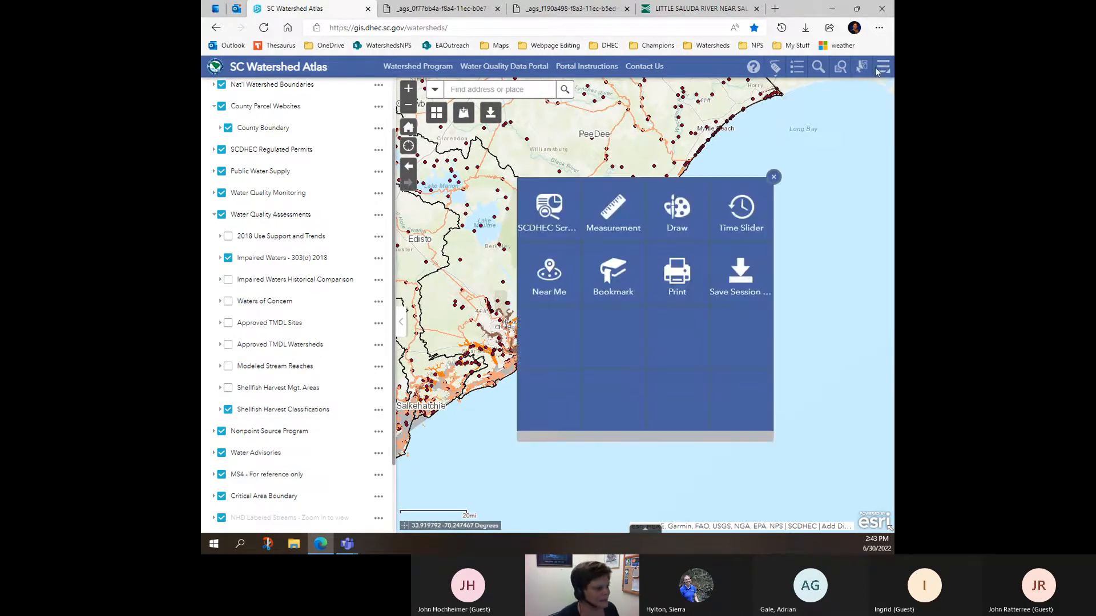
{"action": "left_click", "coordinate": [677, 216]}
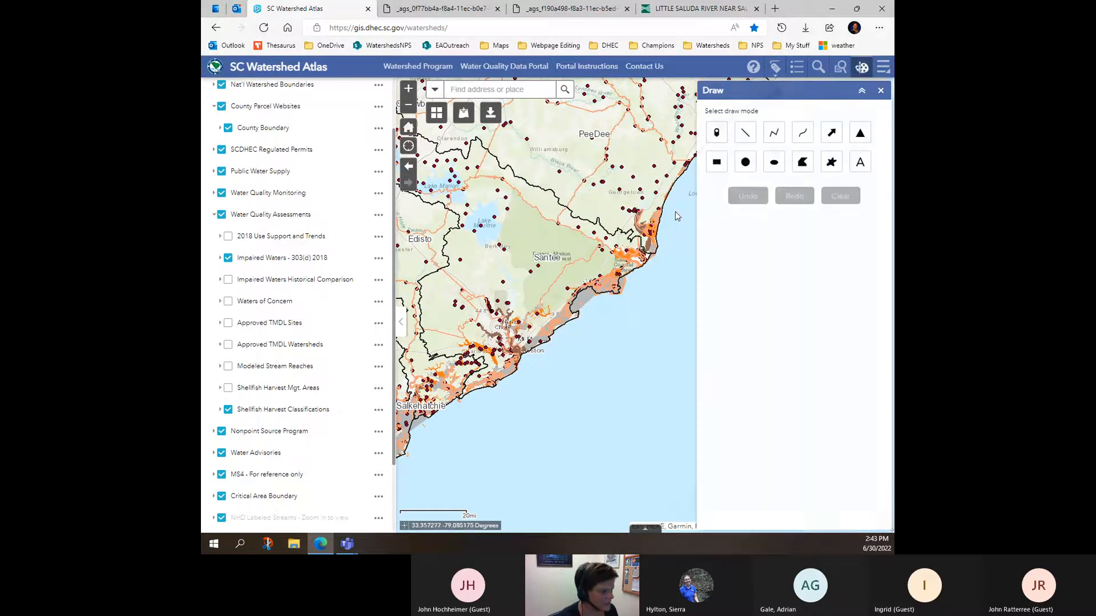
{"action": "left_click", "coordinate": [862, 164]}
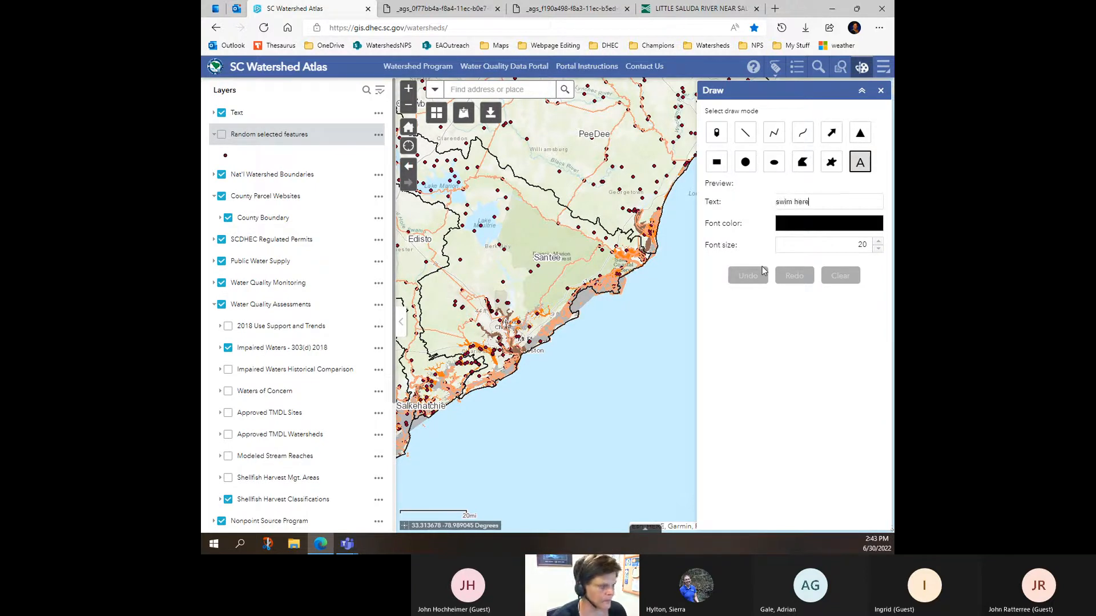
{"action": "left_click", "coordinate": [833, 225]}
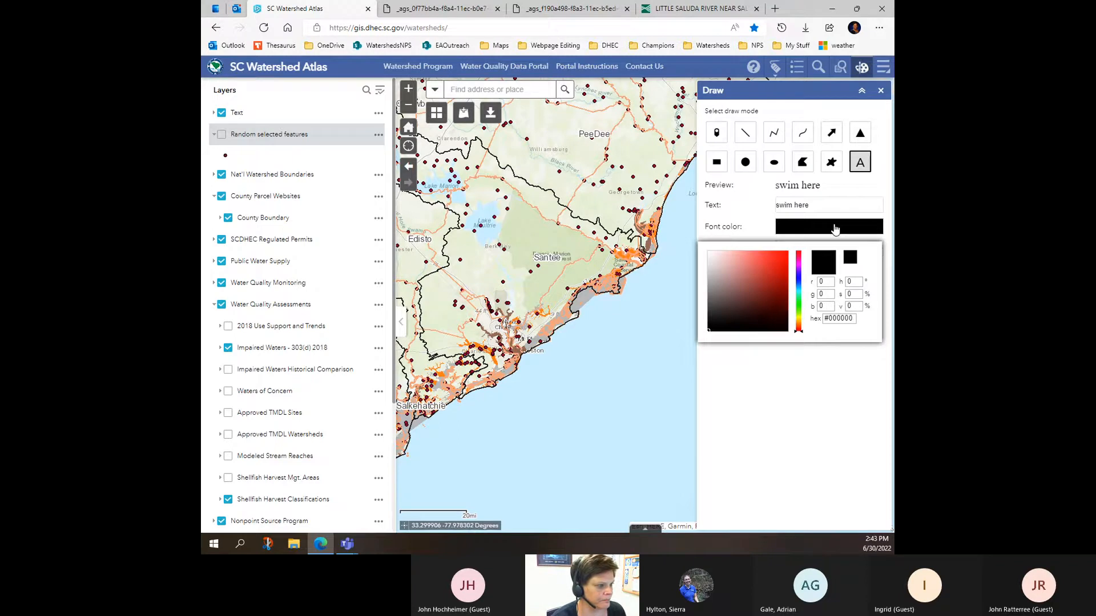
{"action": "left_click", "coordinate": [780, 267]}
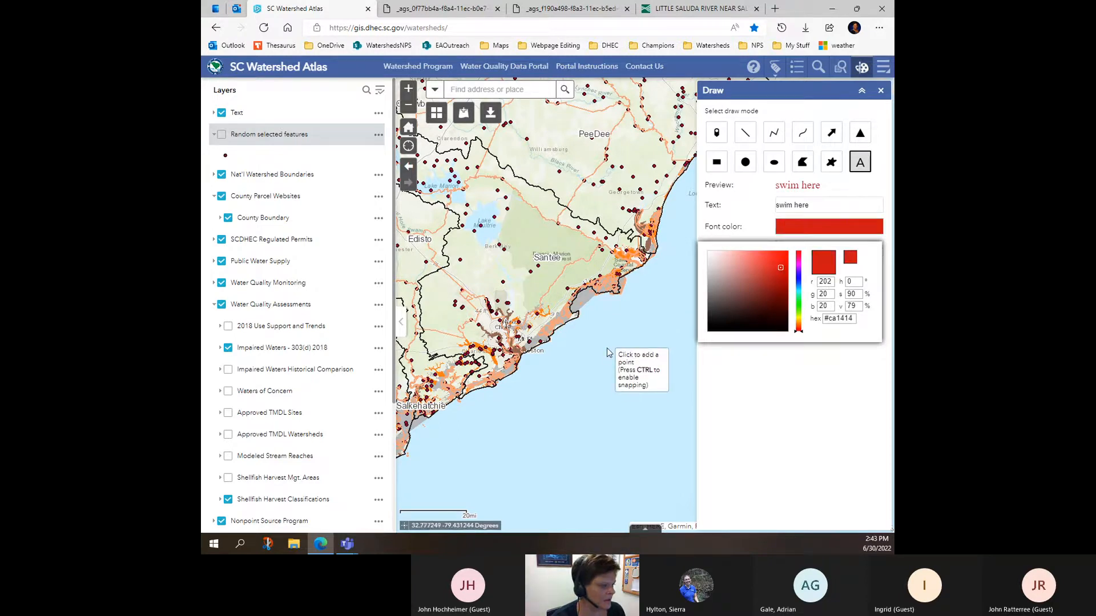
{"action": "left_click", "coordinate": [635, 338]}
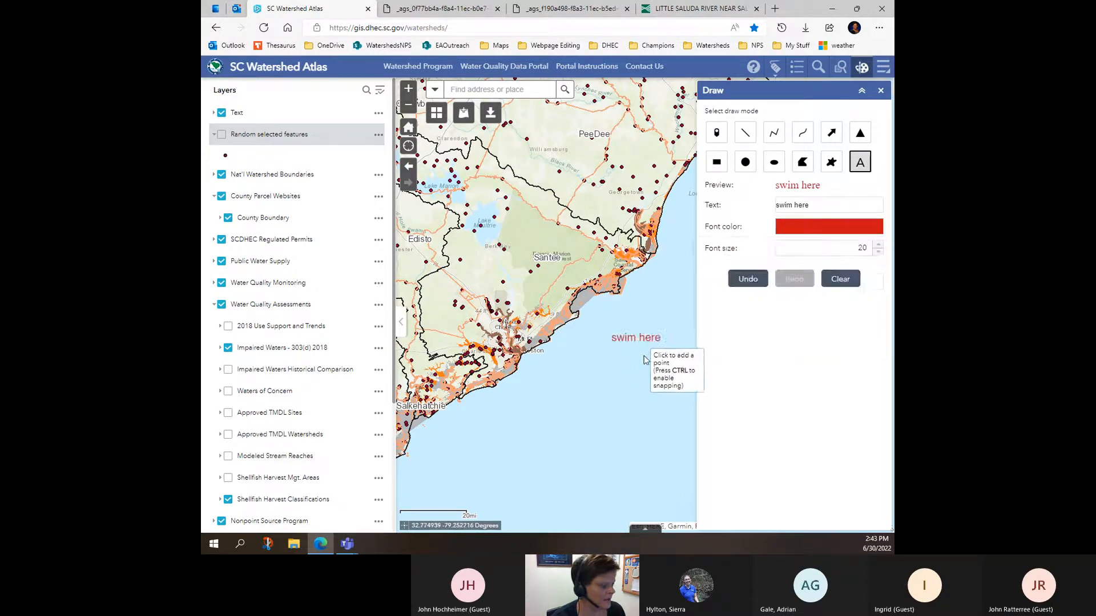
{"action": "left_click", "coordinate": [745, 133]}
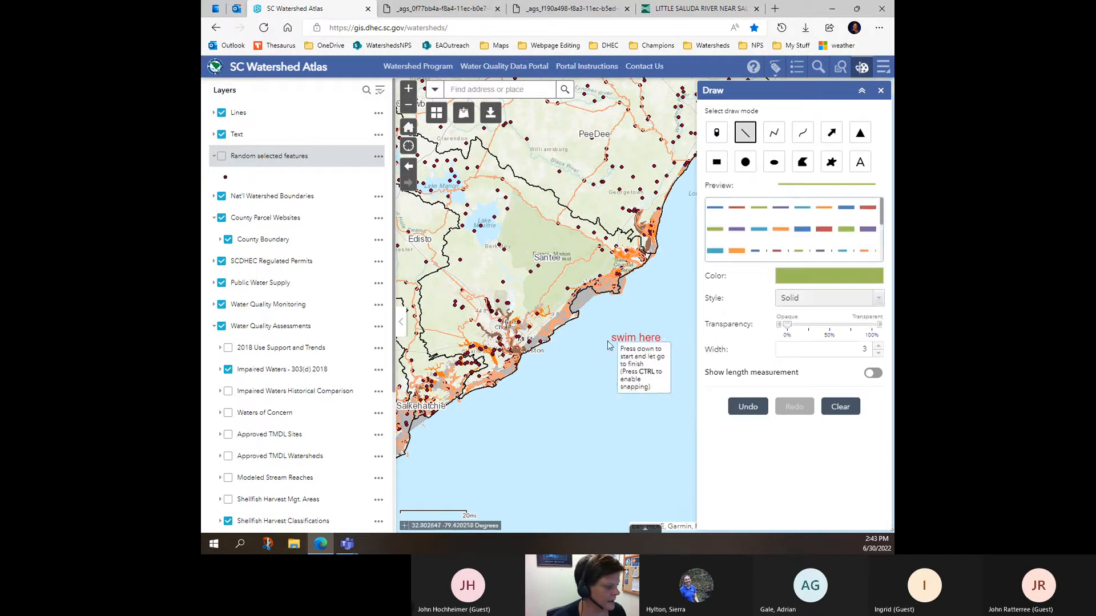
{"action": "left_click", "coordinate": [742, 136]}
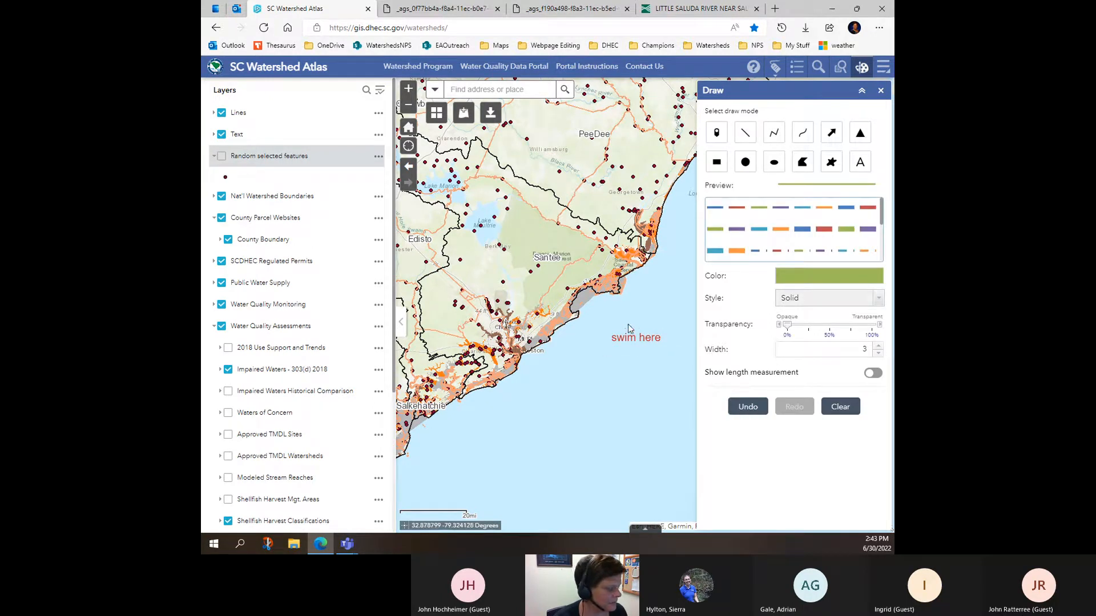
{"action": "left_click_drag", "start_coordinate": [630, 329], "coordinate": [621, 318]}
{"action": "left_click", "coordinate": [616, 299]}
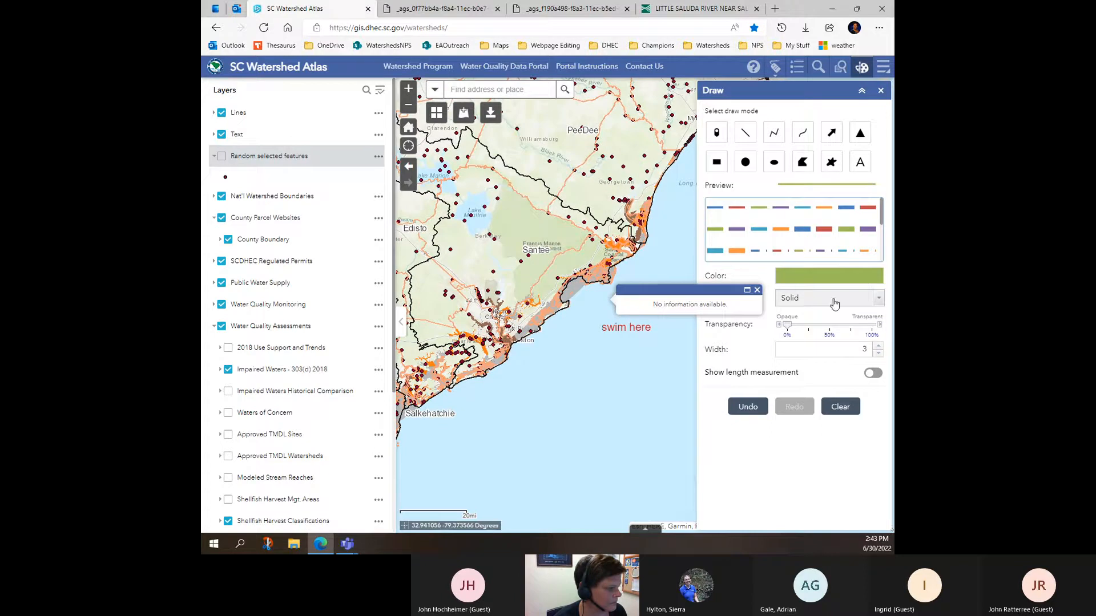
{"action": "left_click", "coordinate": [757, 289]}
{"action": "left_click", "coordinate": [825, 279]}
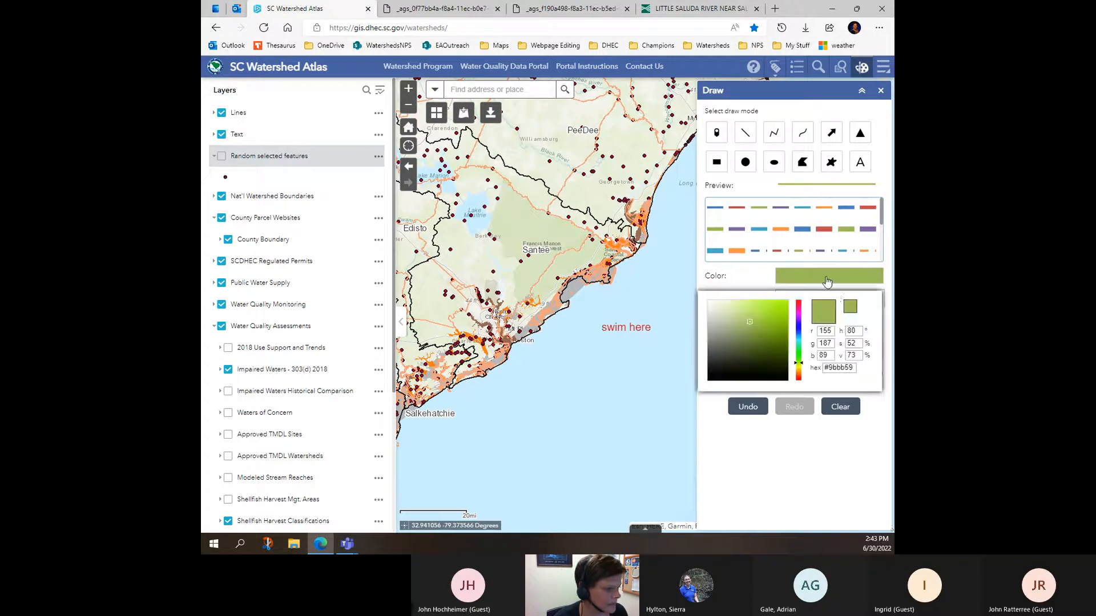
- Draw a solid green arrow of width 3 between the "swim here" text and the Santee coast, and close the Draw tool
{"action": "left_click", "coordinate": [745, 133]}
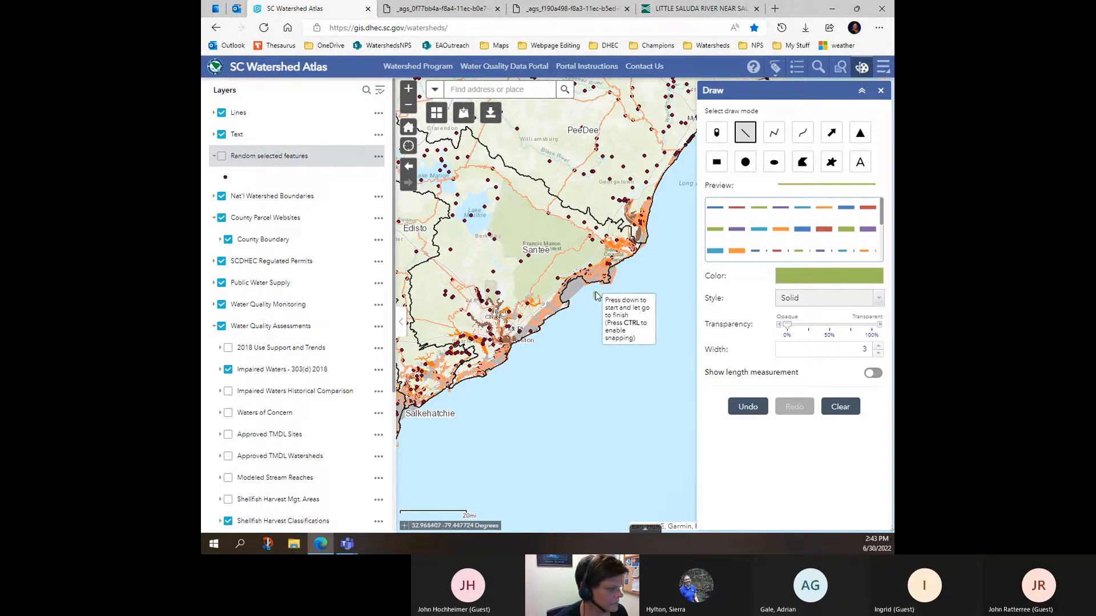
{"action": "left_click_drag", "start_coordinate": [598, 292], "coordinate": [623, 311]}
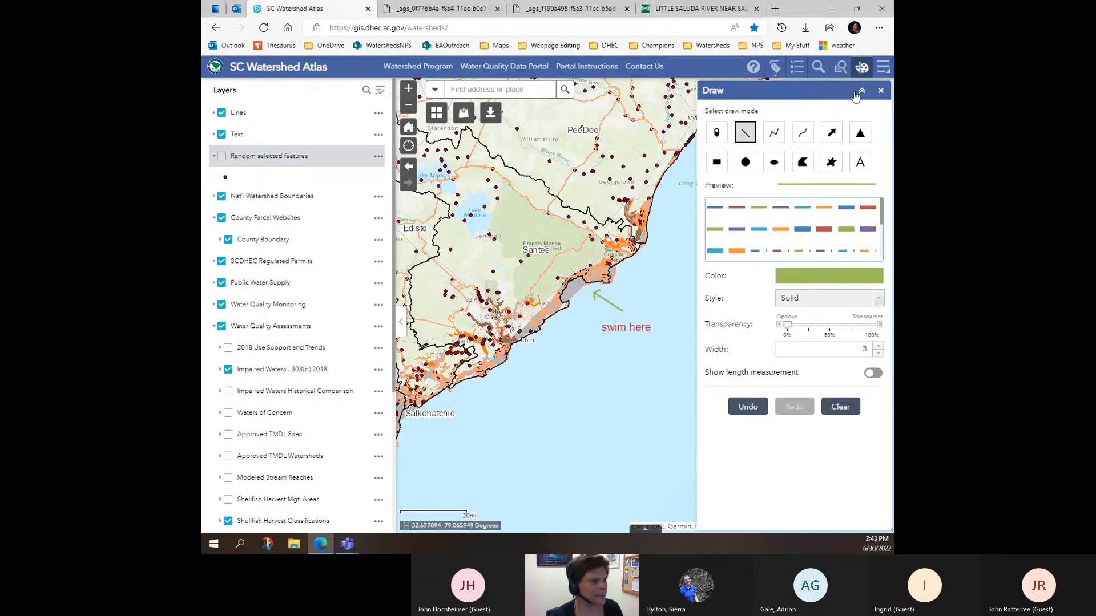
{"action": "left_click", "coordinate": [881, 91]}
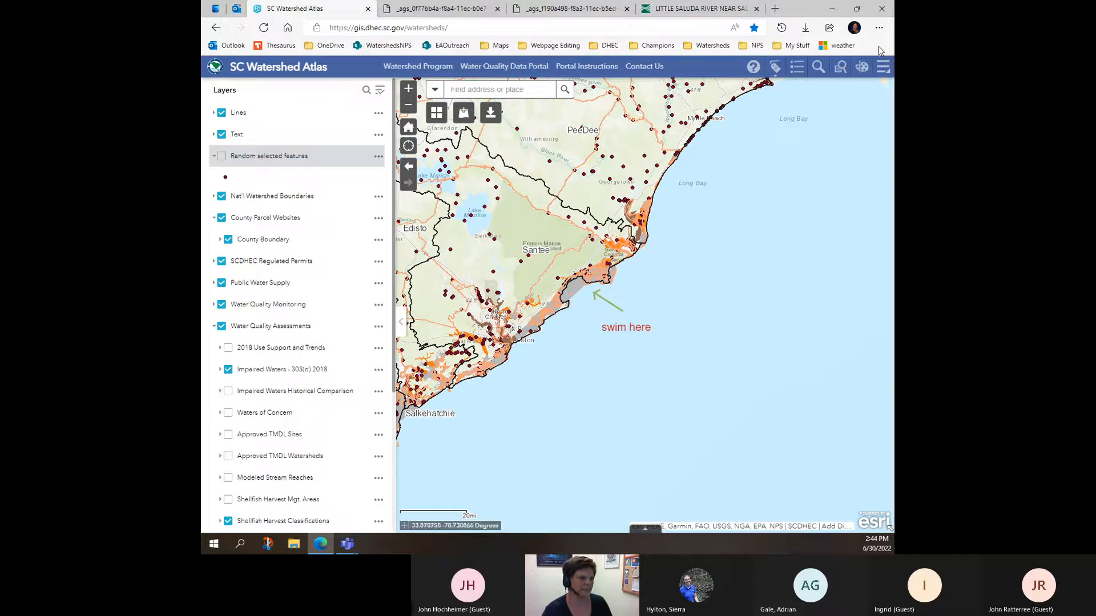
- Save the current map settings as a session named "example" and close the save session tool
{"action": "left_click", "coordinate": [888, 69]}
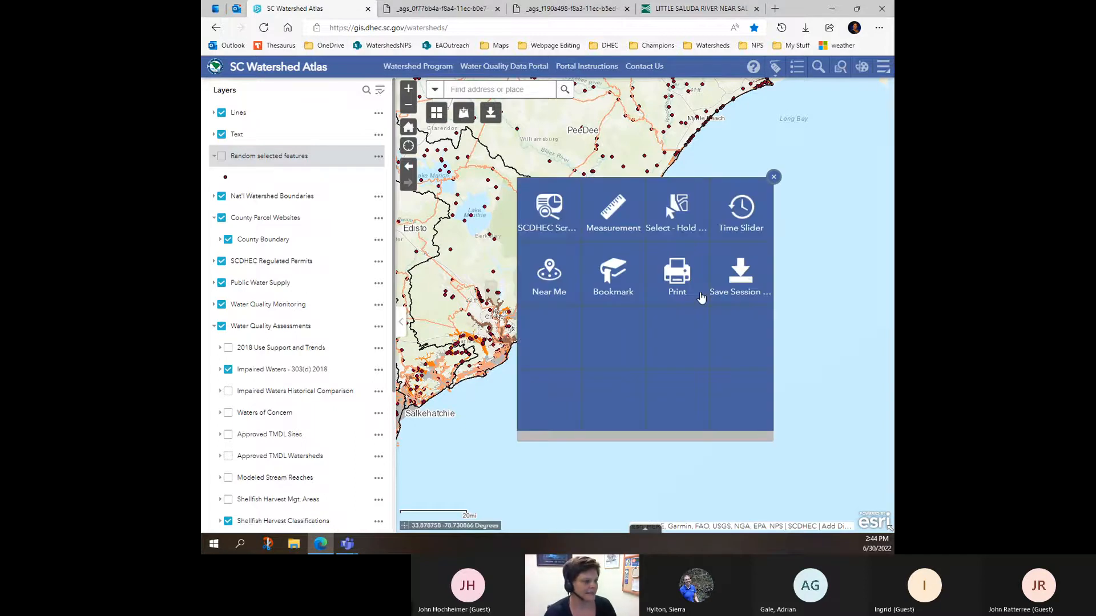
{"action": "left_click", "coordinate": [739, 289]}
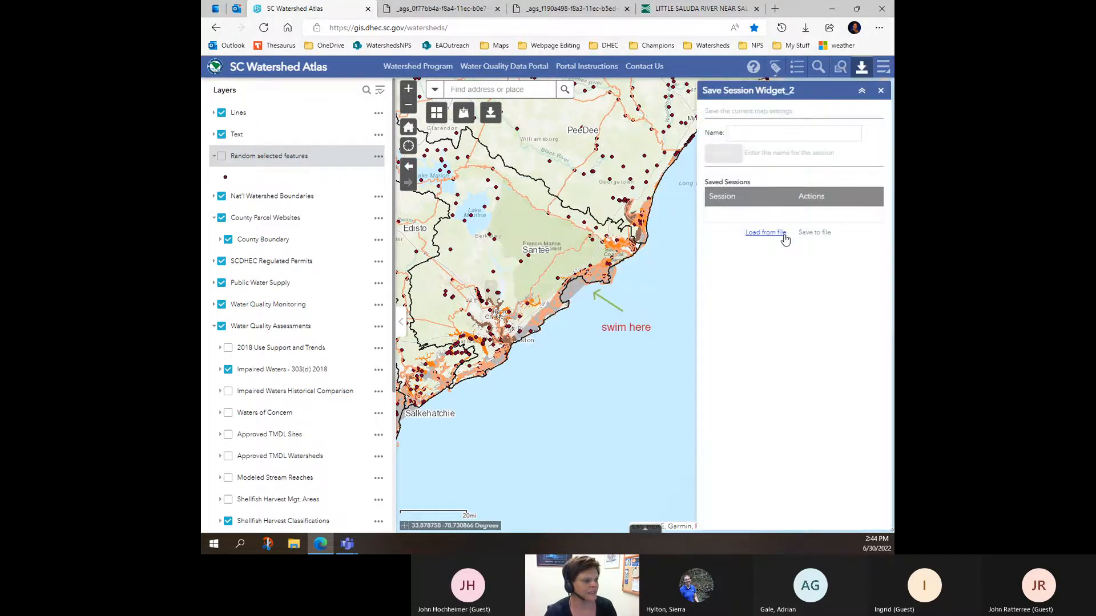
{"action": "left_click", "coordinate": [754, 136]}
{"action": "type", "text": "ex"}
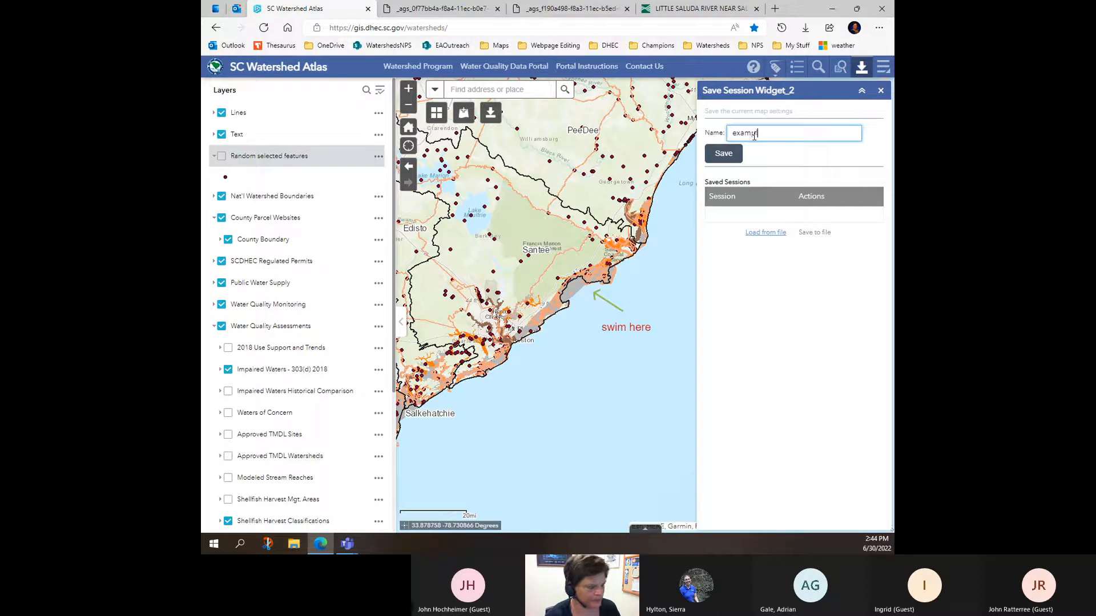
{"action": "type", "text": "ample"}
{"action": "left_click", "coordinate": [723, 159]}
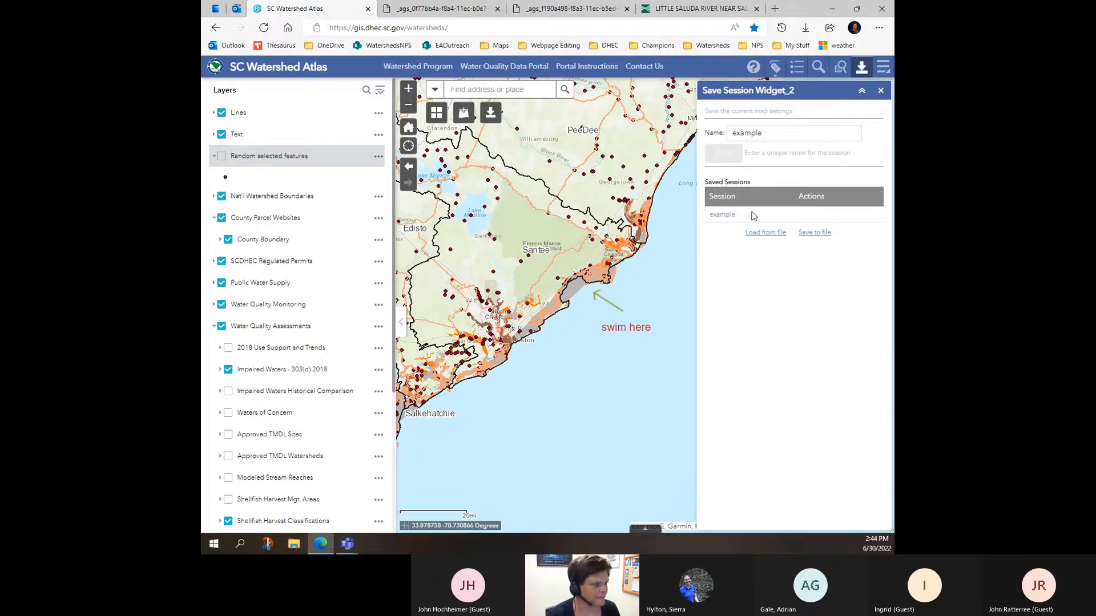
{"action": "left_click", "coordinate": [881, 92]}
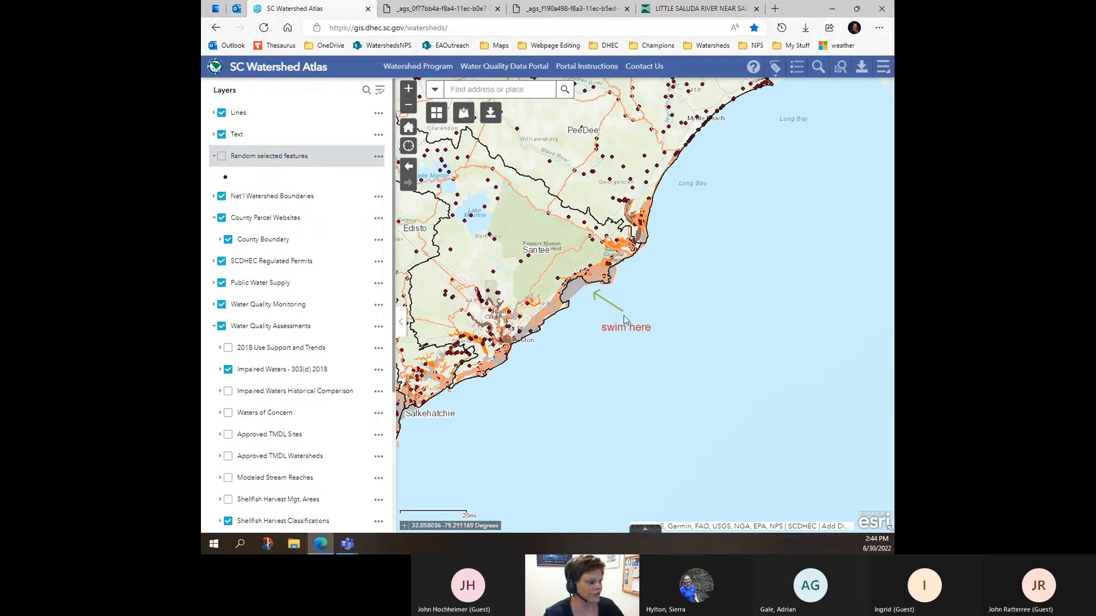
- Add a bookmark of the current coastal map view and name it "swim here"
{"action": "left_click", "coordinate": [883, 68]}
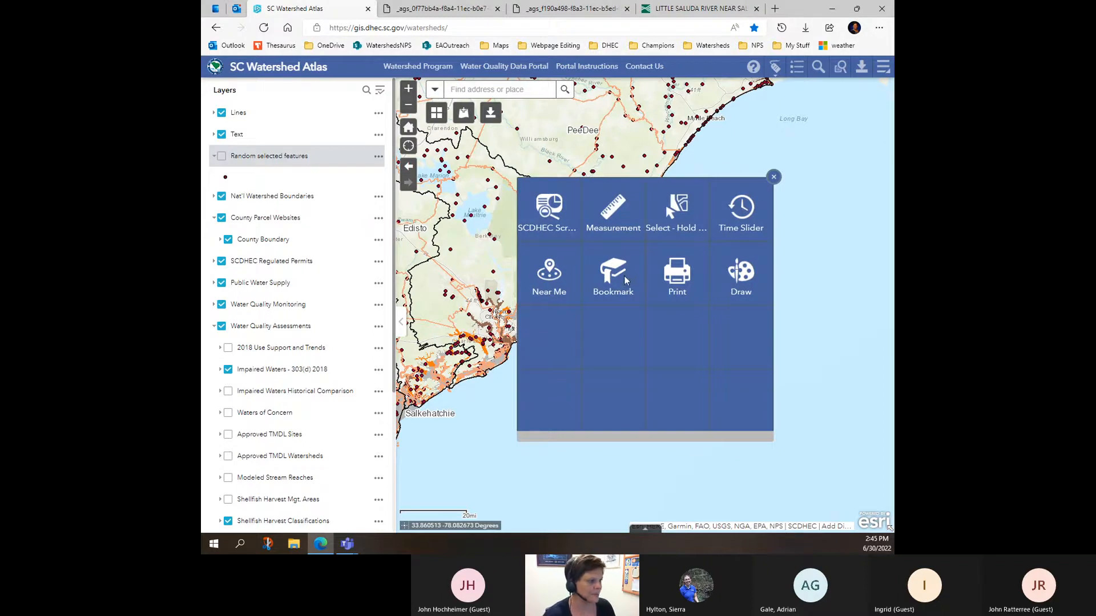
{"action": "left_click", "coordinate": [613, 276]}
{"action": "left_click", "coordinate": [724, 117]}
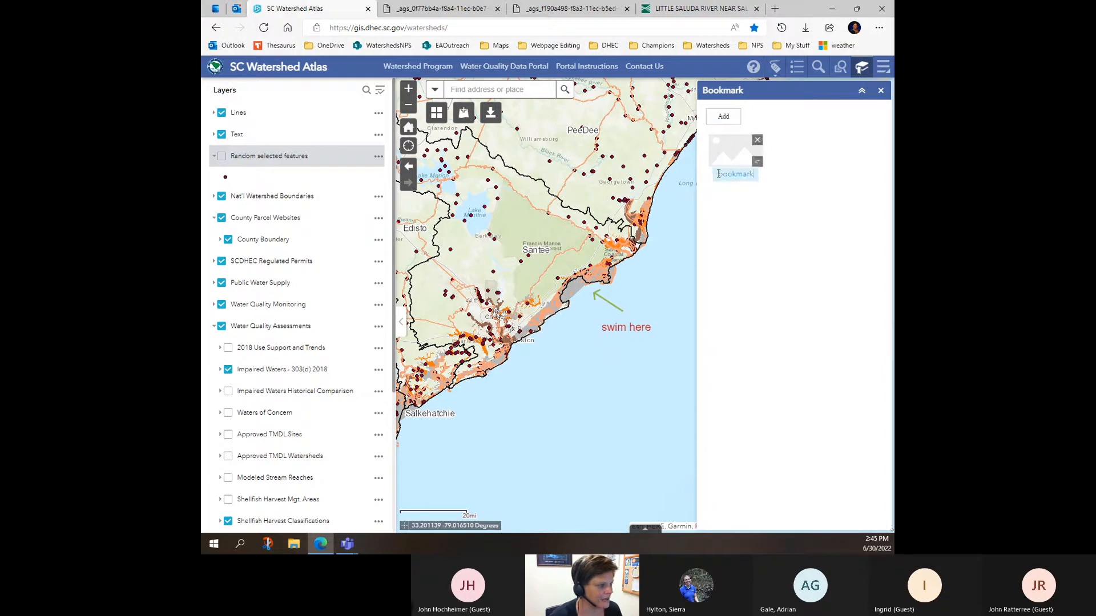
{"action": "left_click_drag", "start_coordinate": [719, 174], "coordinate": [757, 174]}
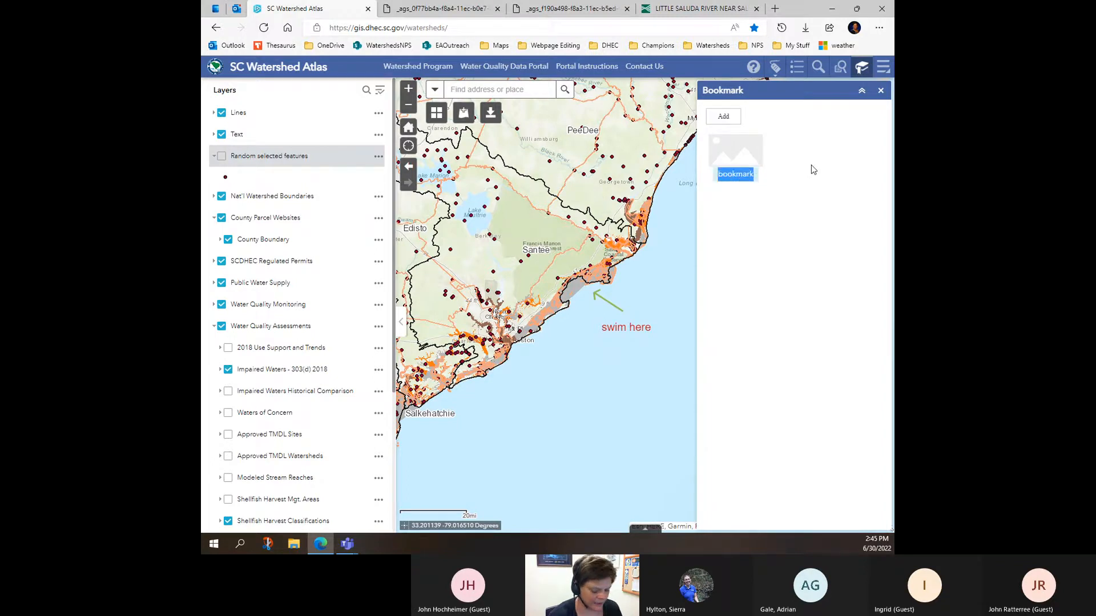
{"action": "type", "text": "swi"}
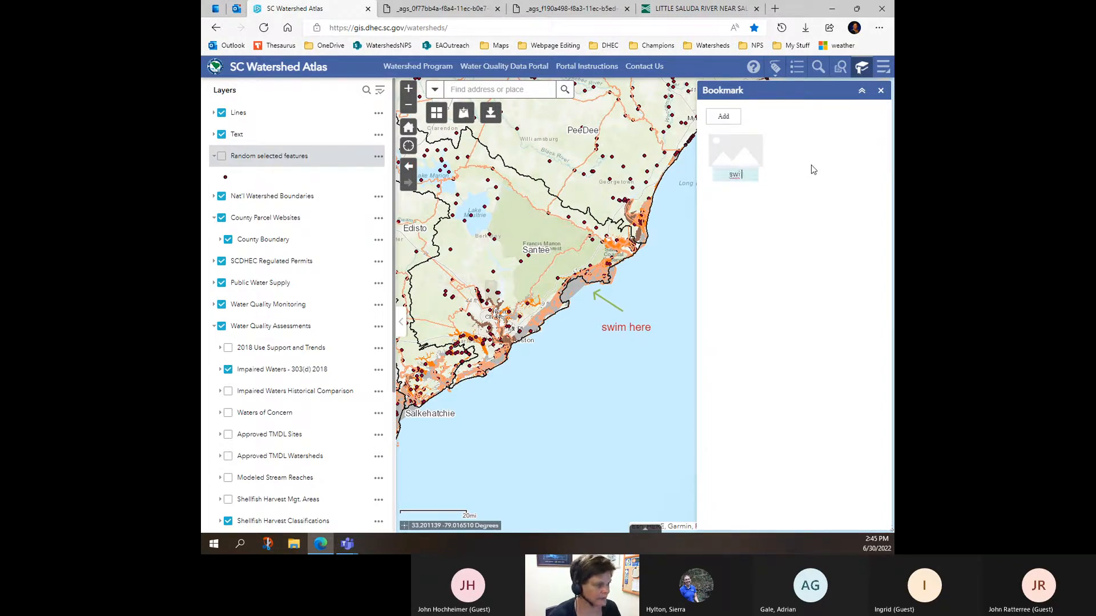
{"action": "type", "text": "m here"}
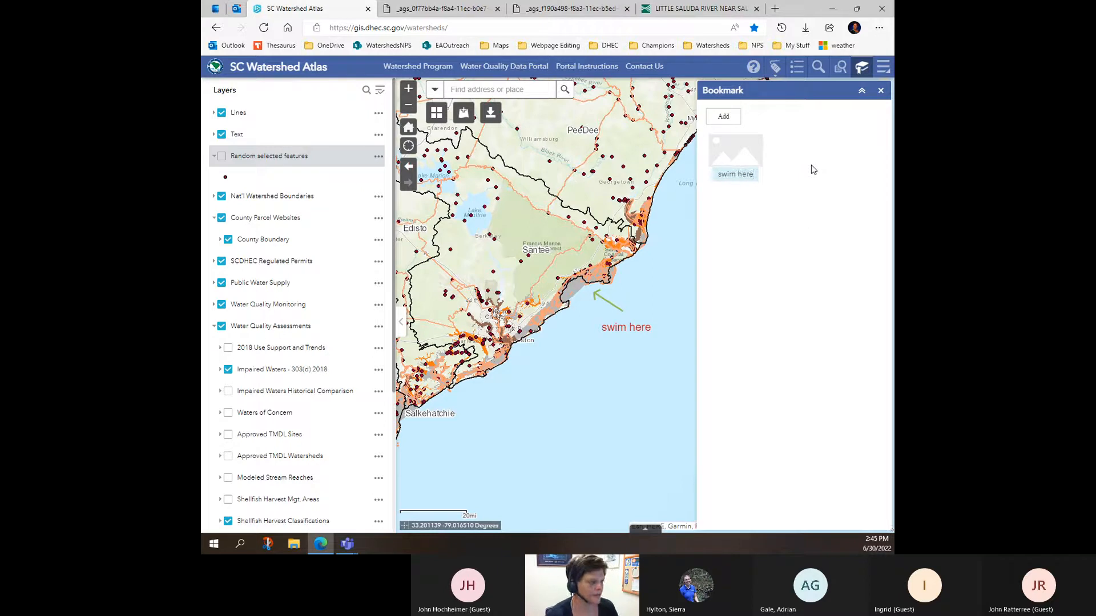
{"action": "left_click", "coordinate": [818, 234]}
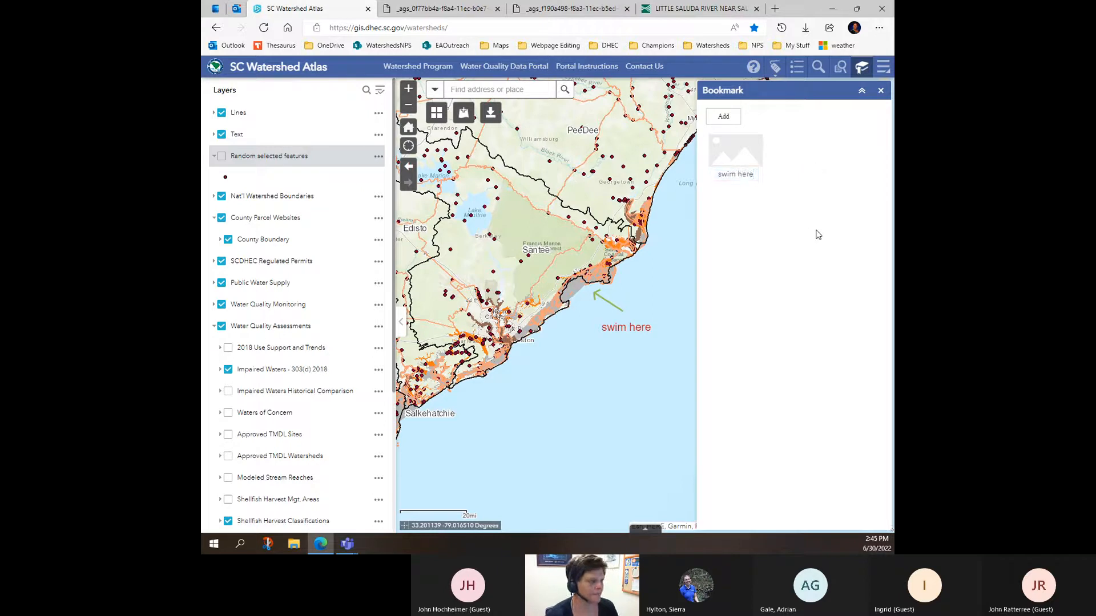
- Move the map to the northwest corner of the state, return to the coast with the "swim here" bookmark, and close Bookmark
{"action": "left_click", "coordinate": [862, 92]}
{"action": "scroll", "coordinate": [567, 211], "scroll_direction": "down", "scroll_amount": 1}
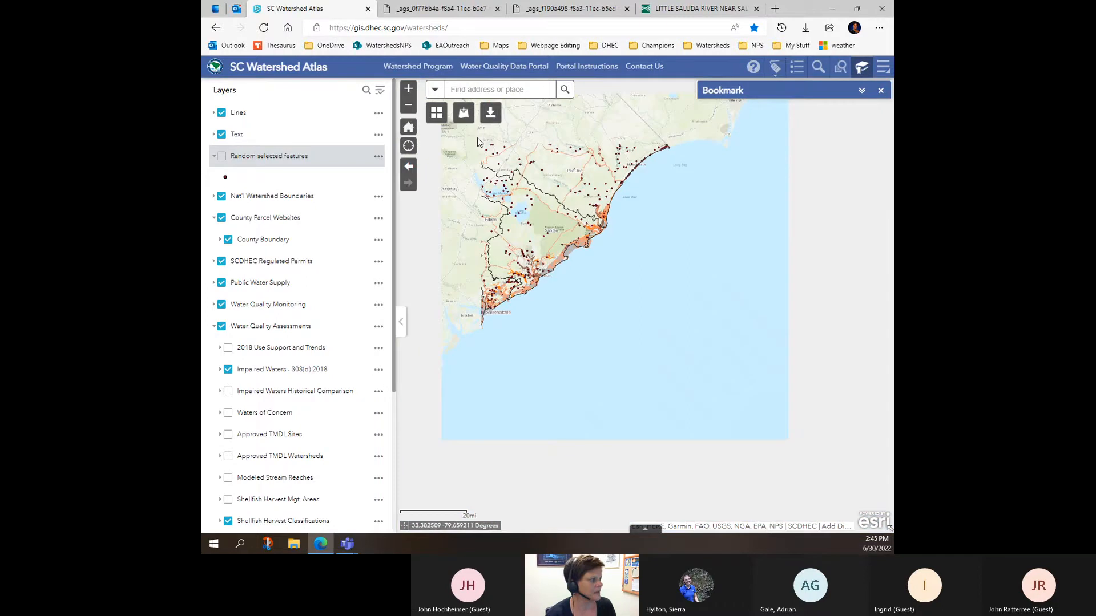
{"action": "left_click", "coordinate": [408, 128]}
{"action": "scroll", "coordinate": [696, 291], "scroll_direction": "up", "scroll_amount": 3}
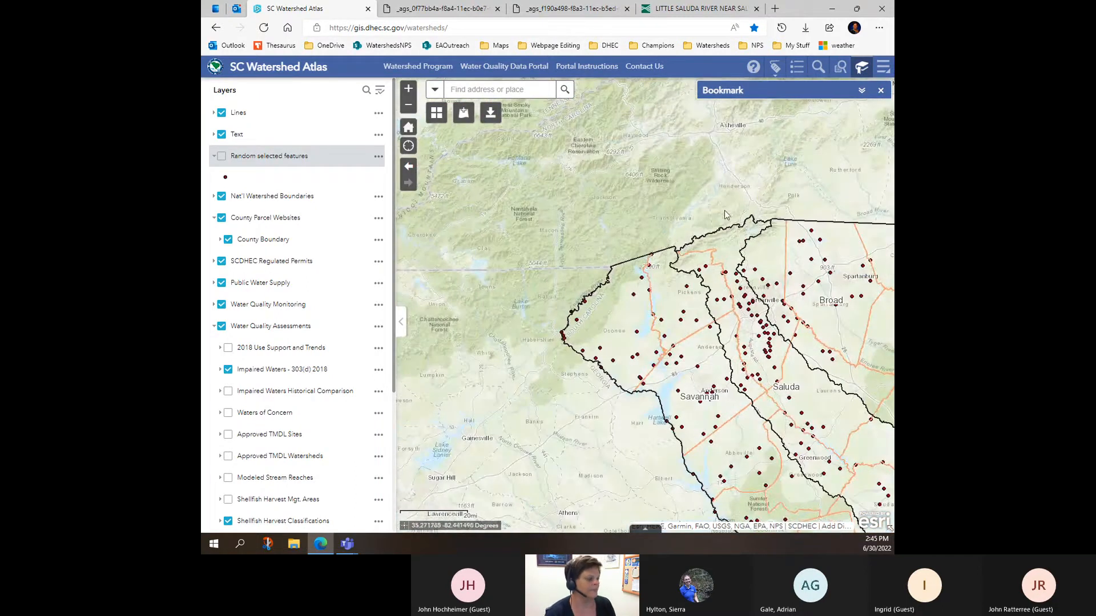
{"action": "left_click", "coordinate": [863, 92]}
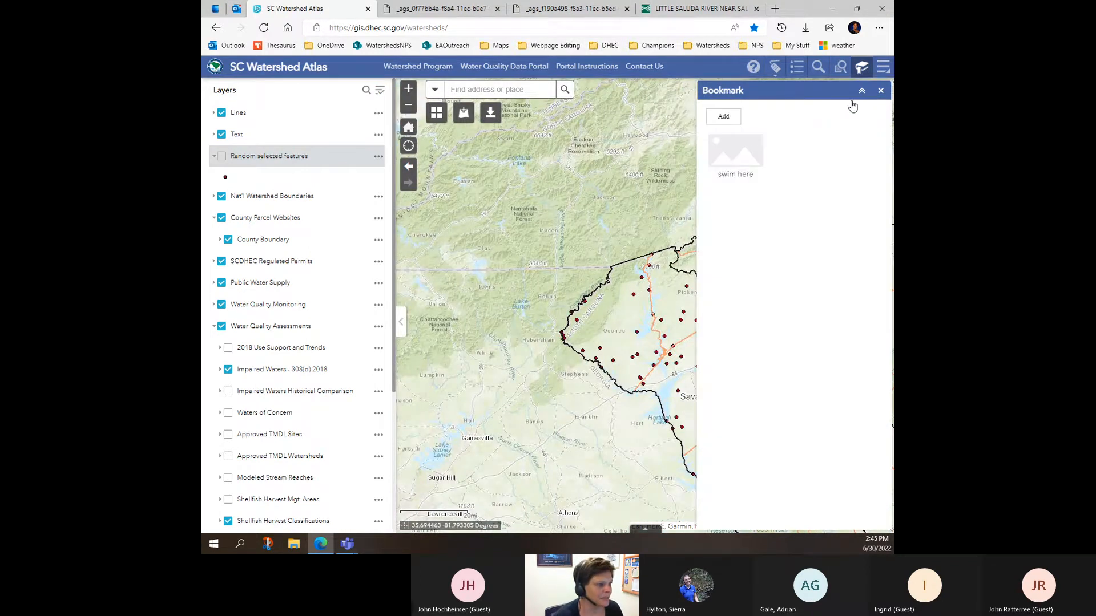
{"action": "left_click", "coordinate": [731, 155]}
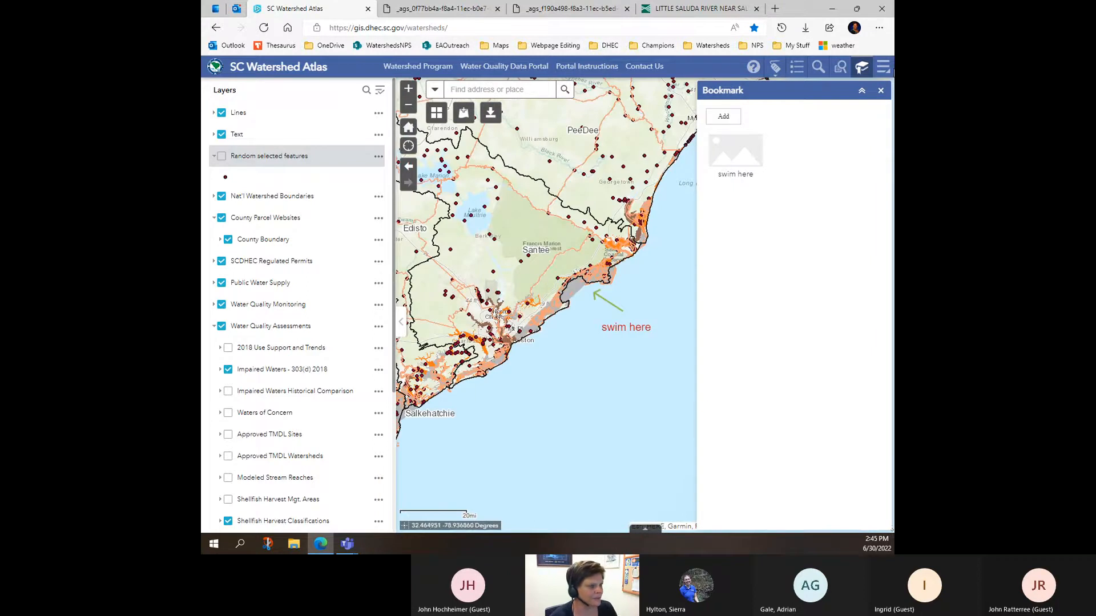
{"action": "left_click", "coordinate": [881, 90]}
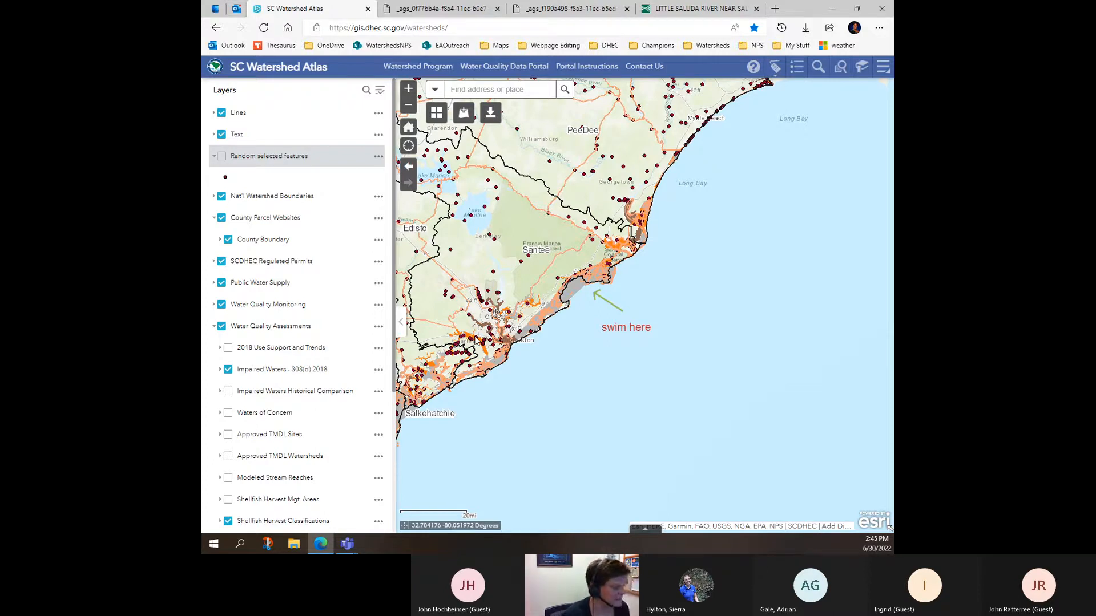
- Reload the atlas, dismiss the welcome notice, and check the "swim here" bookmark by going to it
{"action": "left_click", "coordinate": [263, 27]}
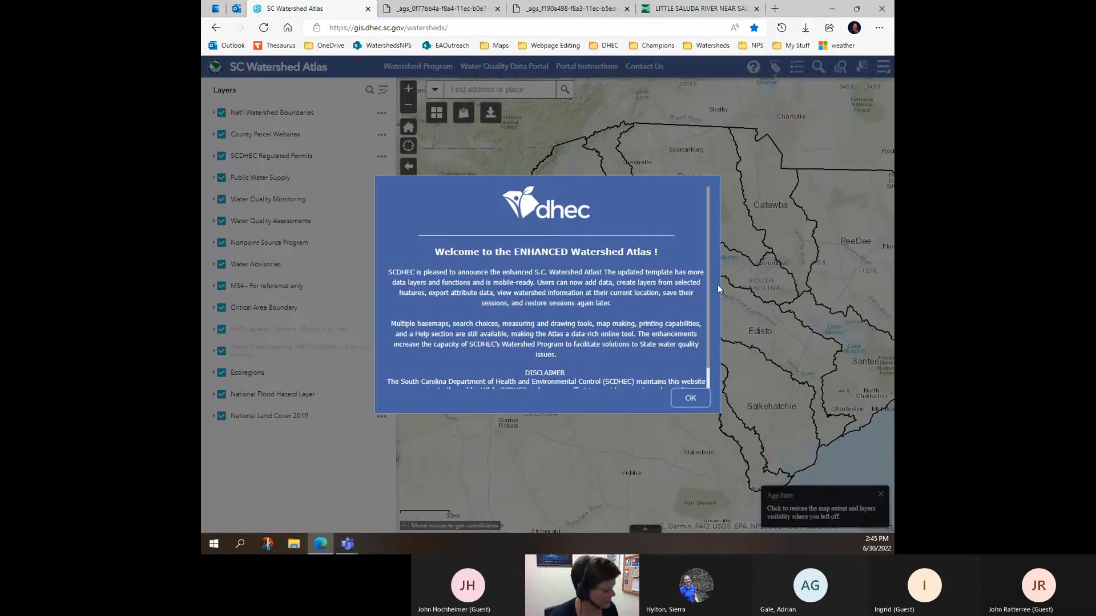
{"action": "left_click", "coordinate": [691, 398]}
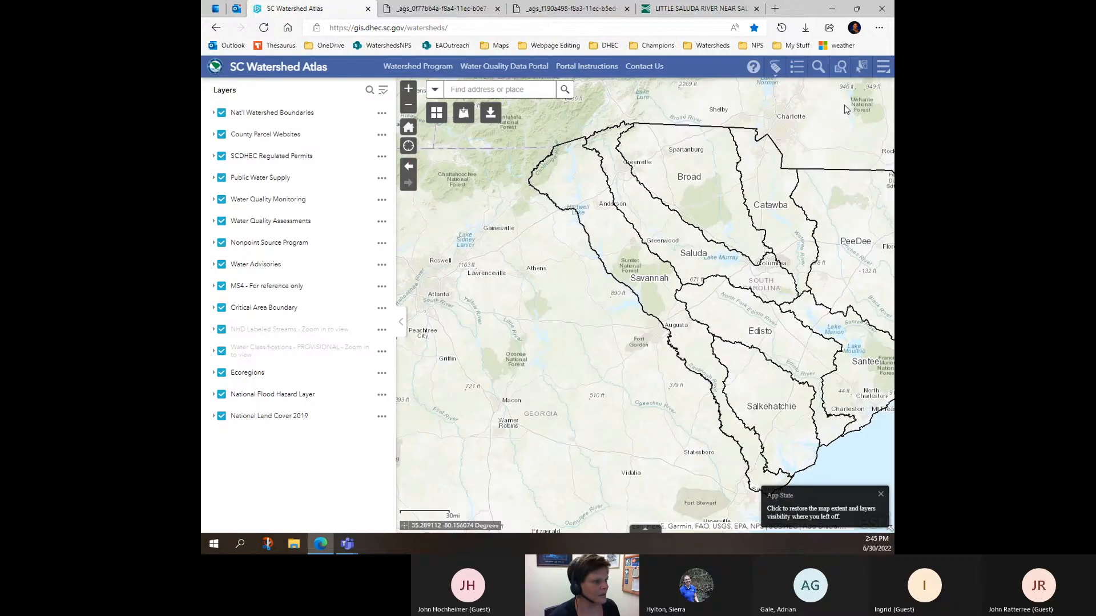
{"action": "left_click", "coordinate": [882, 68]}
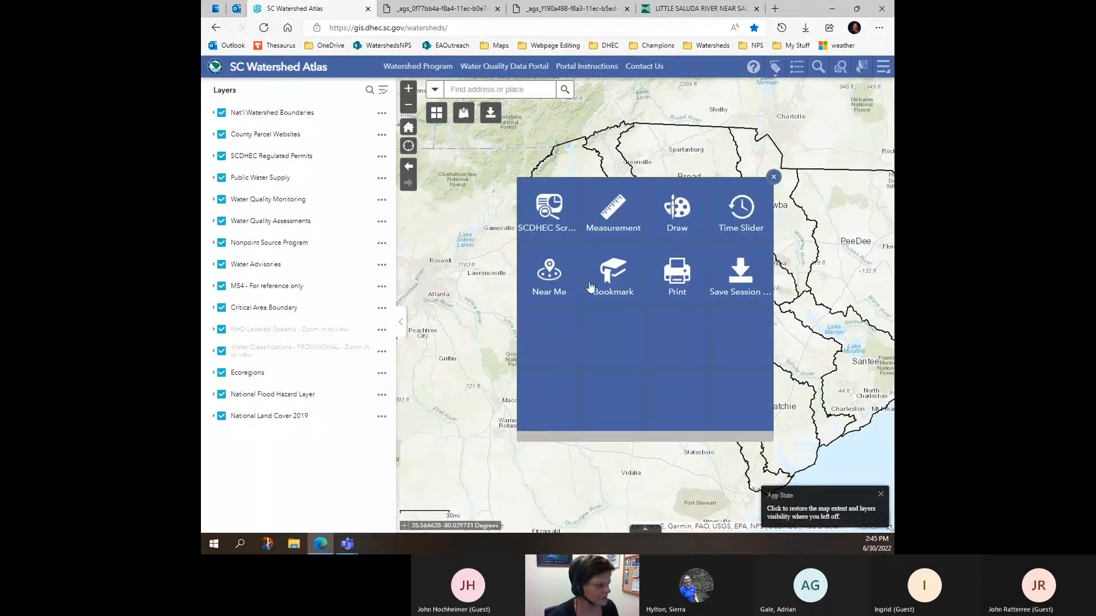
{"action": "left_click", "coordinate": [609, 274]}
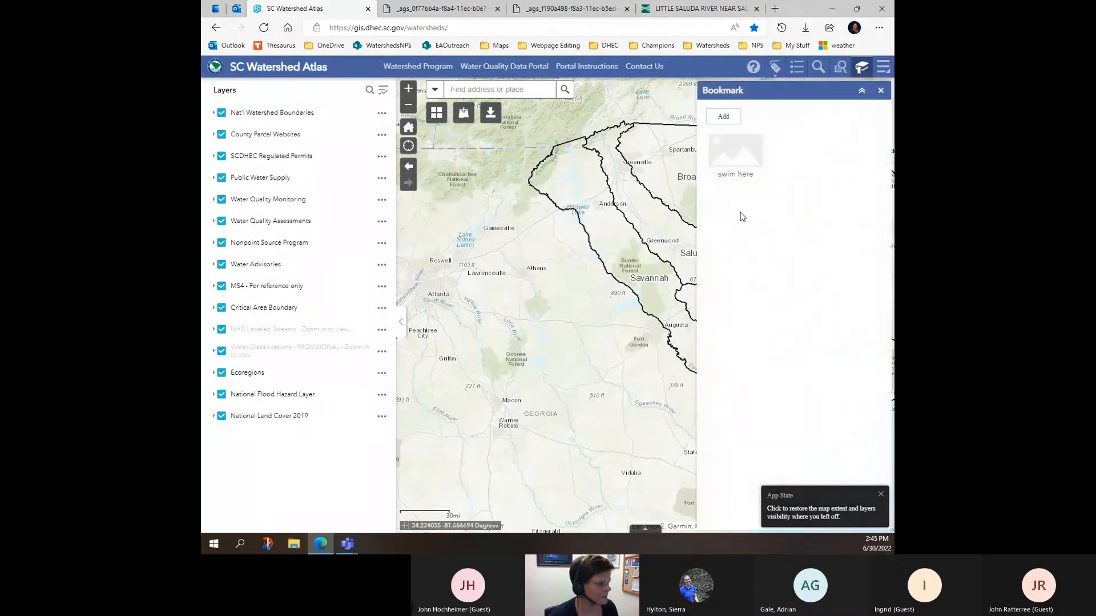
{"action": "left_click", "coordinate": [736, 152]}
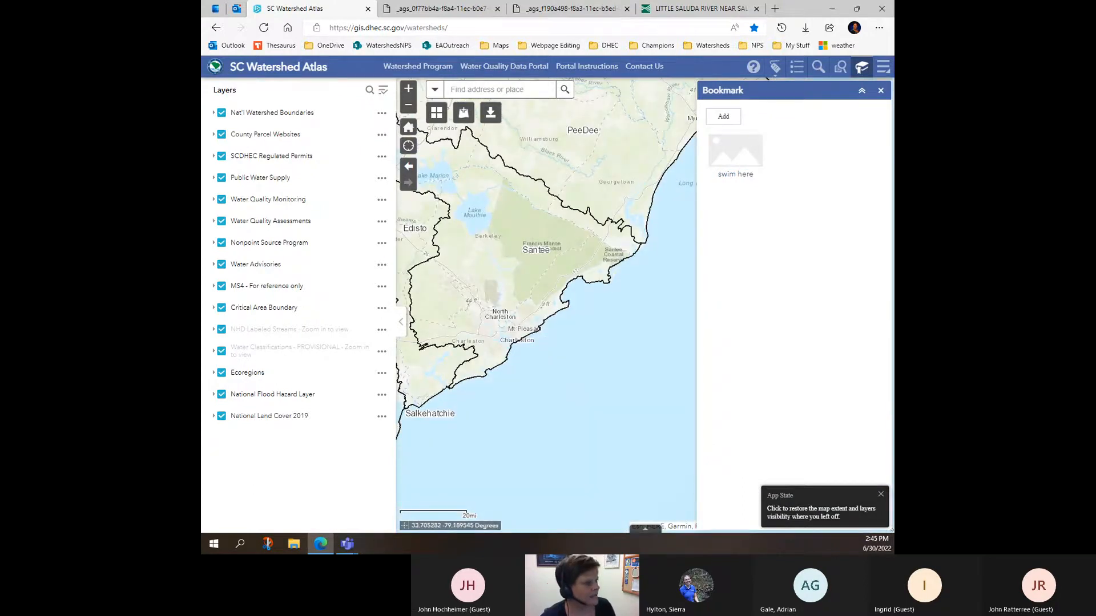
{"action": "left_click", "coordinate": [880, 92]}
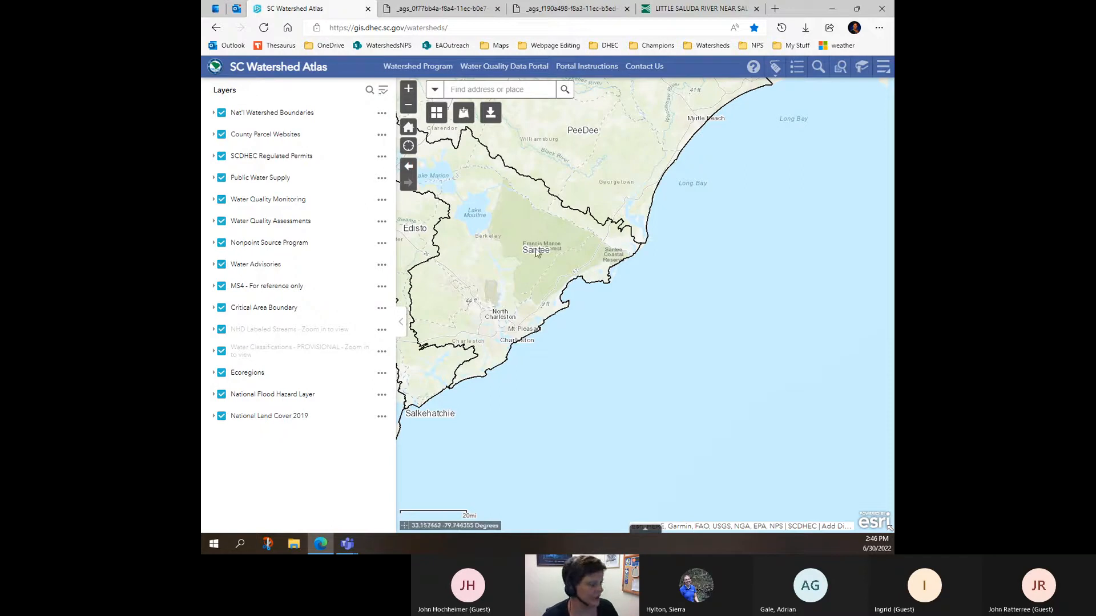
- Step back through the earlier map extents to the statewide view and shift the map toward the coast
{"action": "left_click", "coordinate": [412, 169]}
{"action": "left_click", "coordinate": [412, 170]}
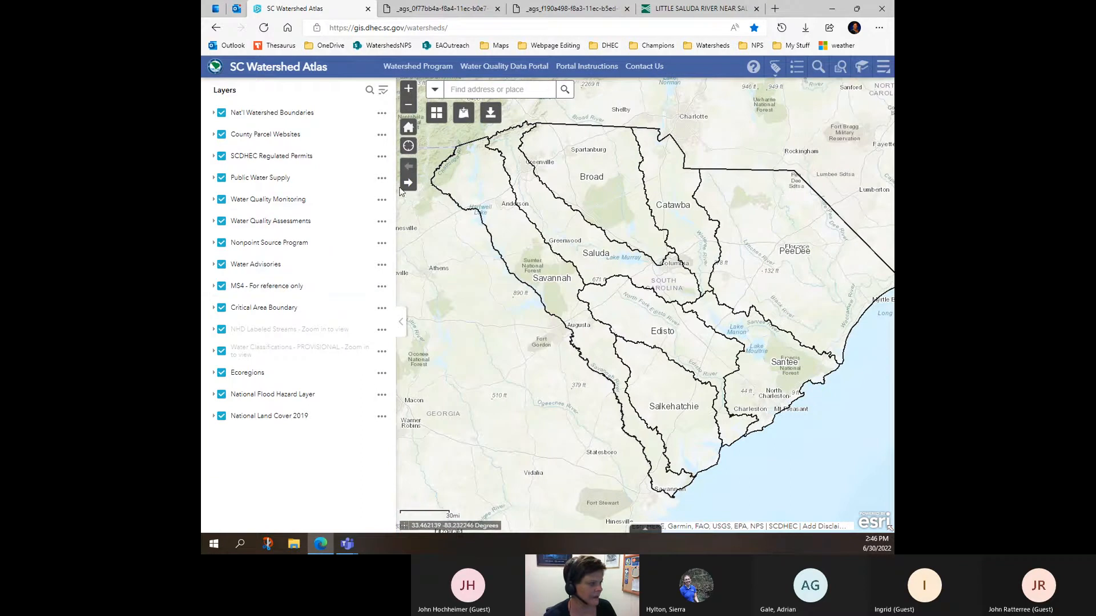
{"action": "left_click", "coordinate": [408, 183]}
{"action": "left_click_drag", "start_coordinate": [679, 292], "coordinate": [467, 251]}
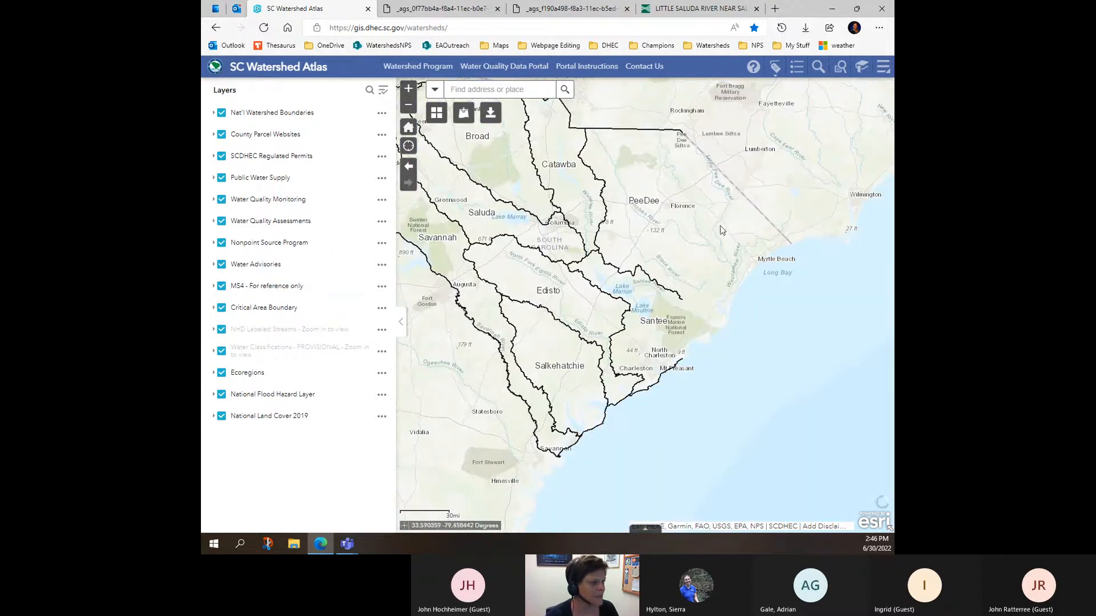
- Reload the atlas, dismiss the welcome notice, and restore the map extent and layer visibility from the App State prompt
{"action": "left_click", "coordinate": [264, 27]}
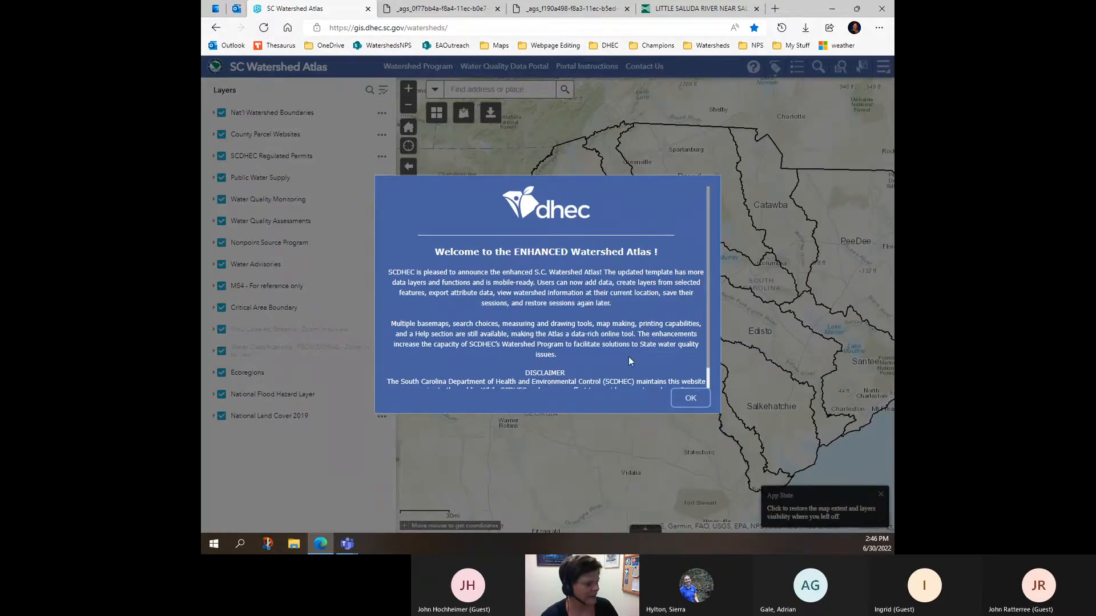
{"action": "left_click", "coordinate": [687, 397]}
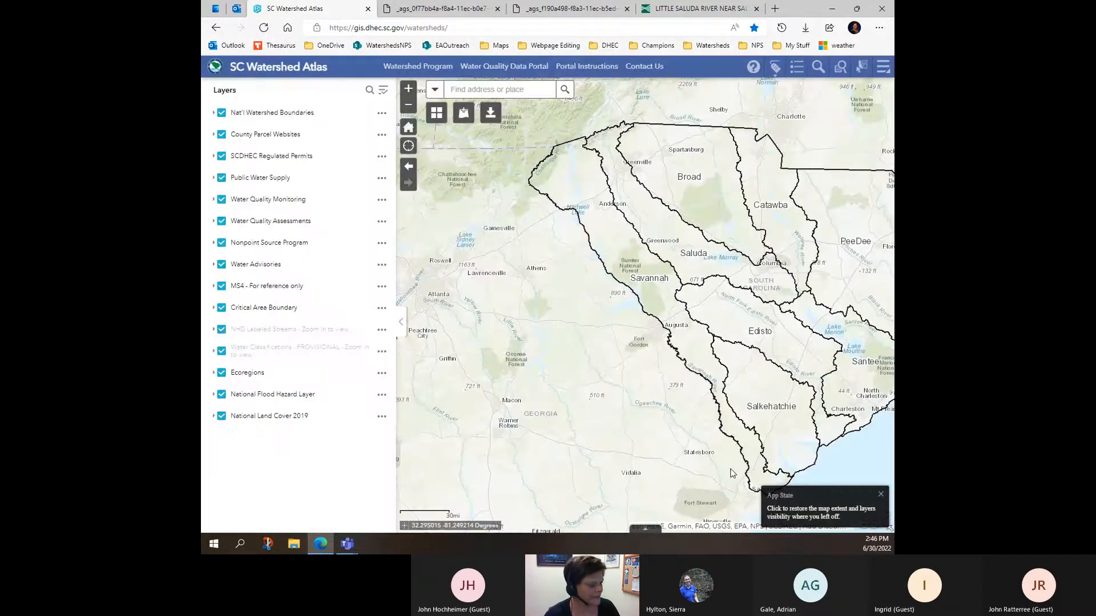
{"action": "left_click", "coordinate": [809, 514]}
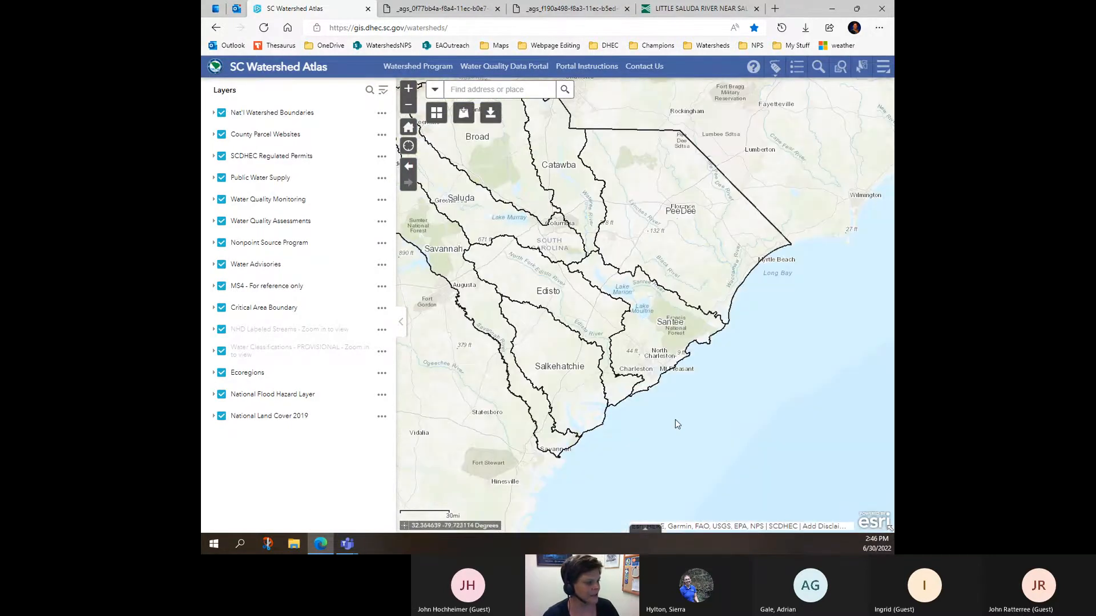
{"action": "scroll", "coordinate": [573, 313], "scroll_direction": "down", "scroll_amount": 1}
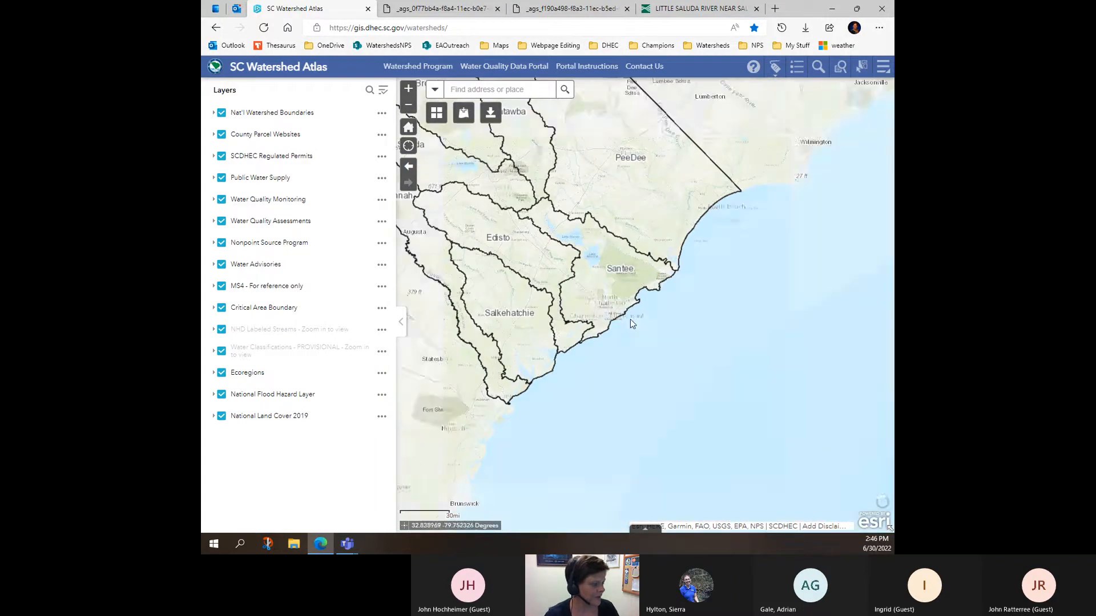
- Zoom in on the Charleston coast, reload the atlas, load the saved "example" session, and view it across the whole state
{"action": "scroll", "coordinate": [630, 319], "scroll_direction": "up", "scroll_amount": 1}
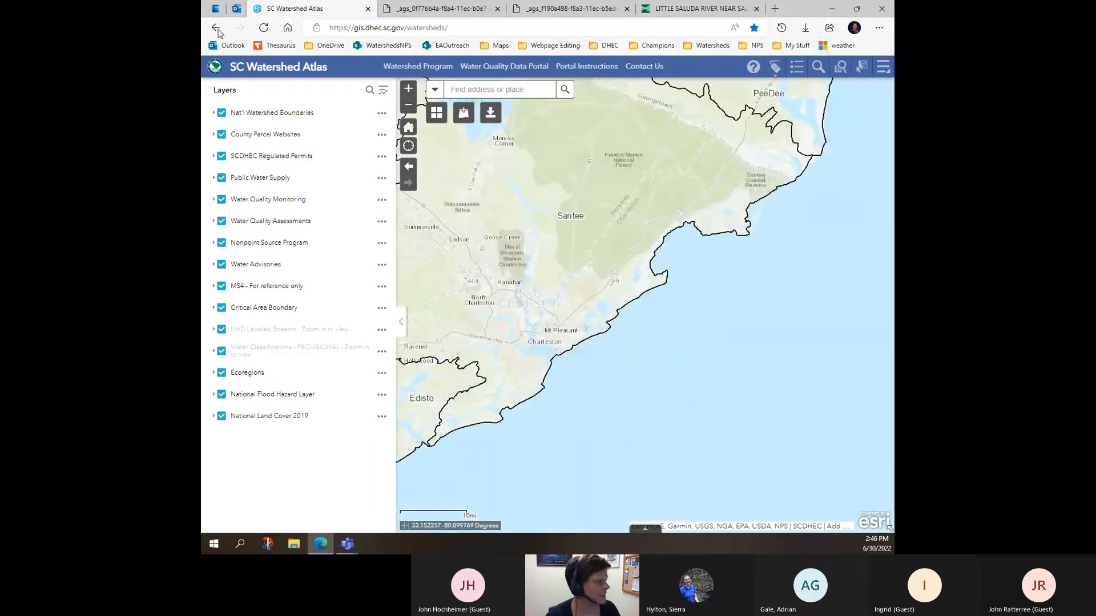
{"action": "left_click", "coordinate": [263, 28]}
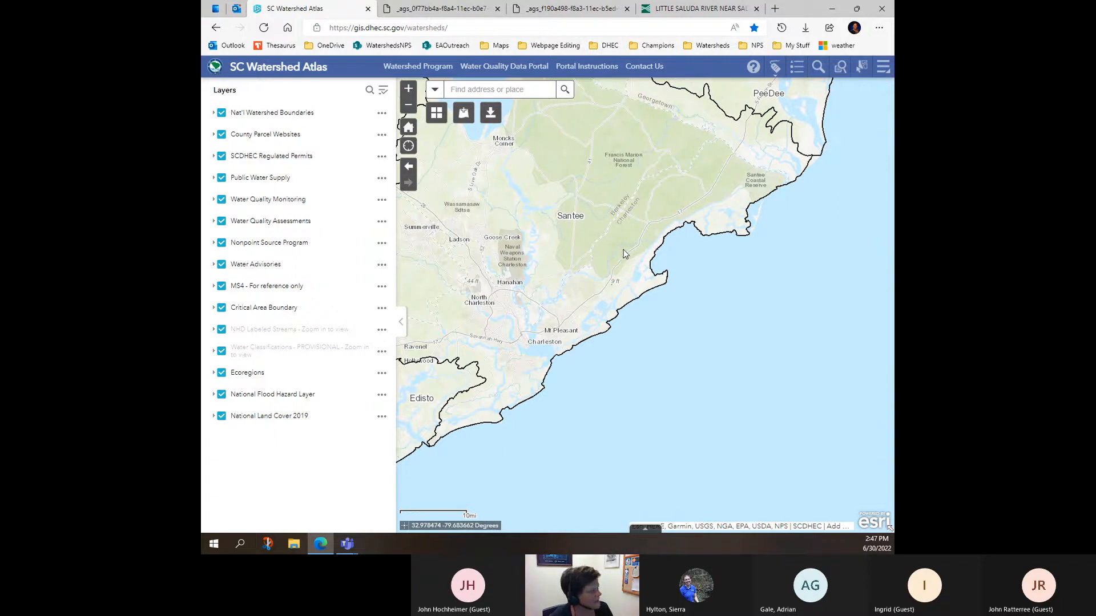
{"action": "left_click", "coordinate": [862, 68]}
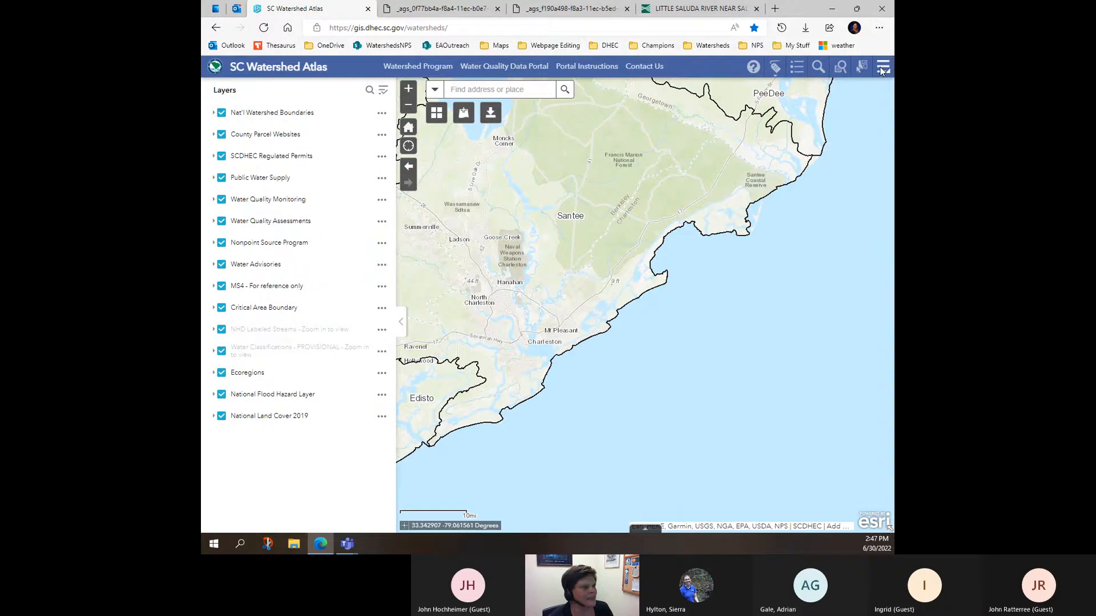
{"action": "left_click", "coordinate": [734, 287]}
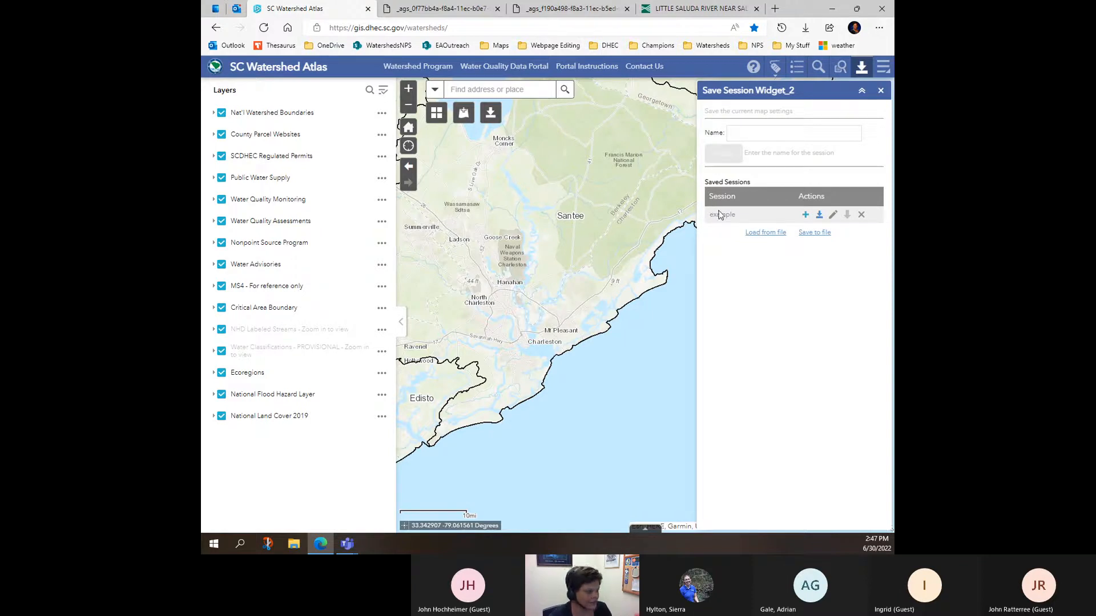
{"action": "left_click", "coordinate": [805, 215]}
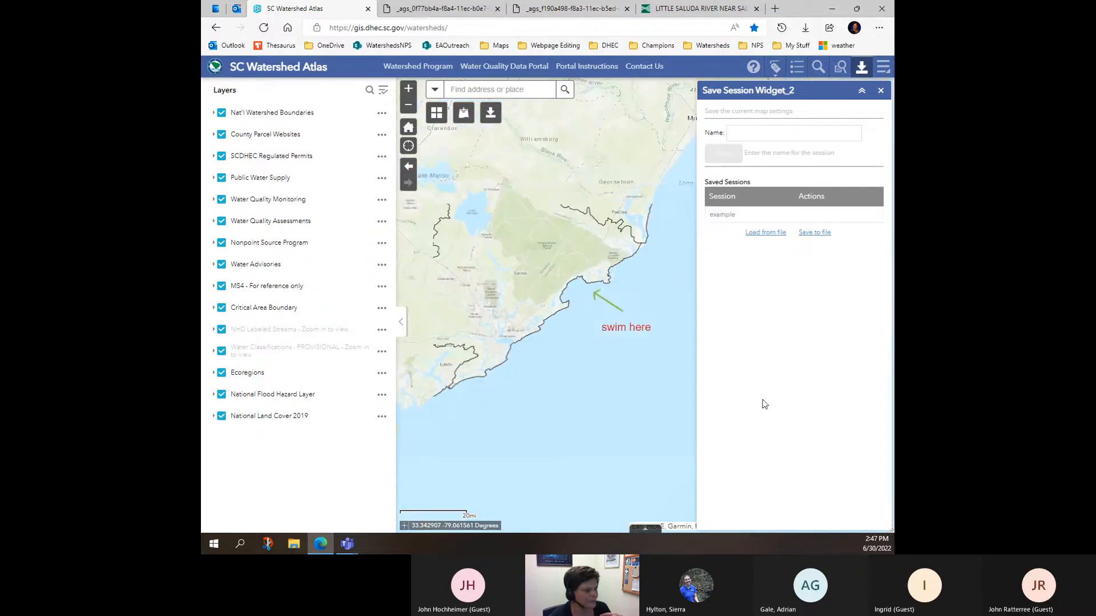
{"action": "left_click", "coordinate": [881, 90]}
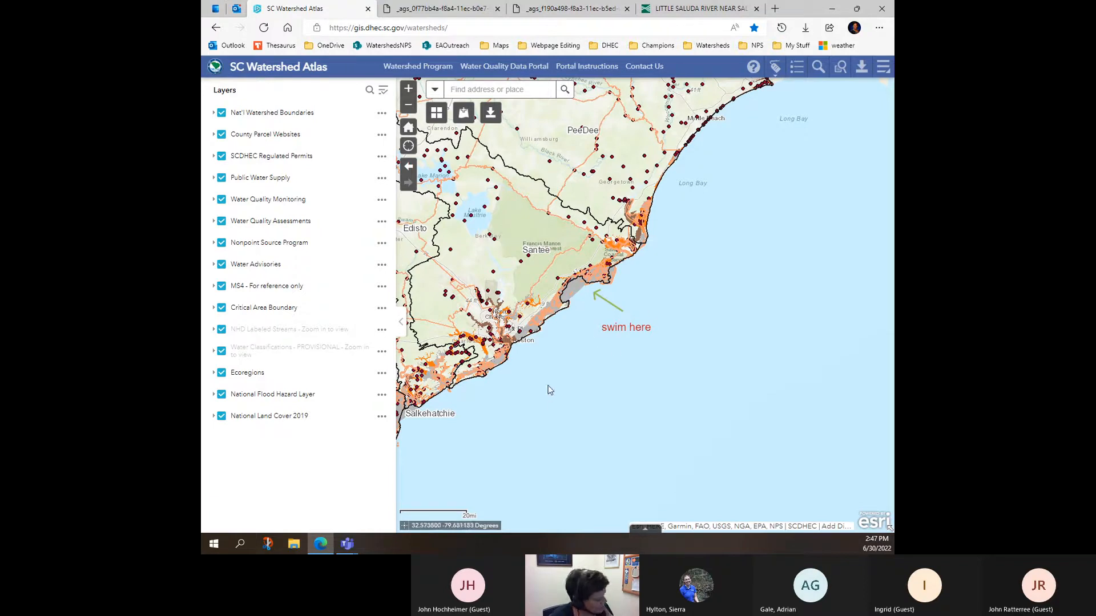
{"action": "scroll", "coordinate": [567, 470], "scroll_direction": "down", "scroll_amount": 1}
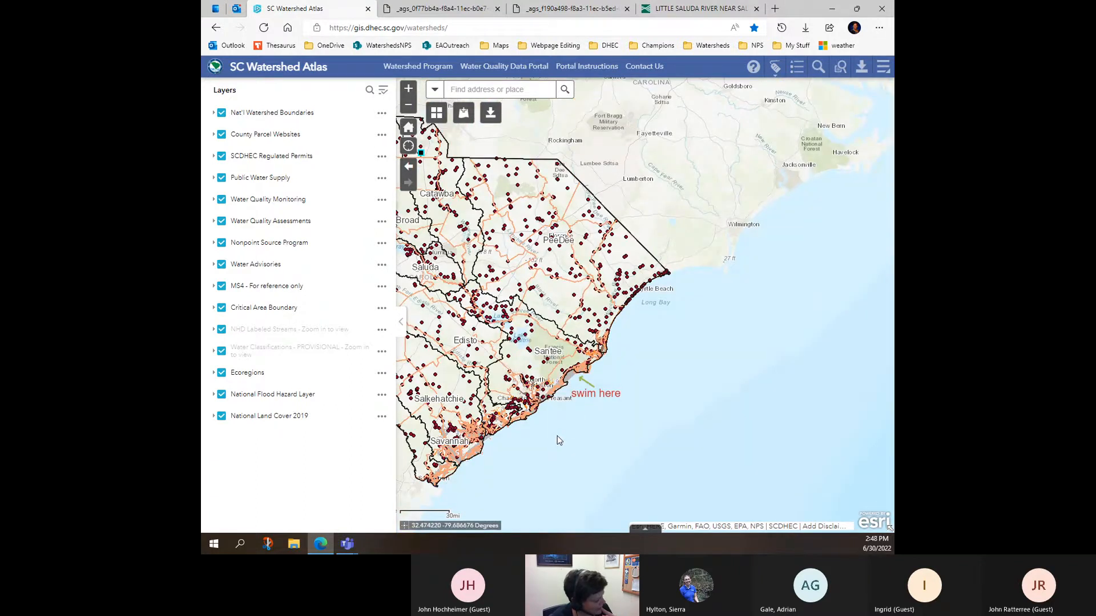
{"action": "left_click_drag", "start_coordinate": [562, 361], "coordinate": [698, 363]}
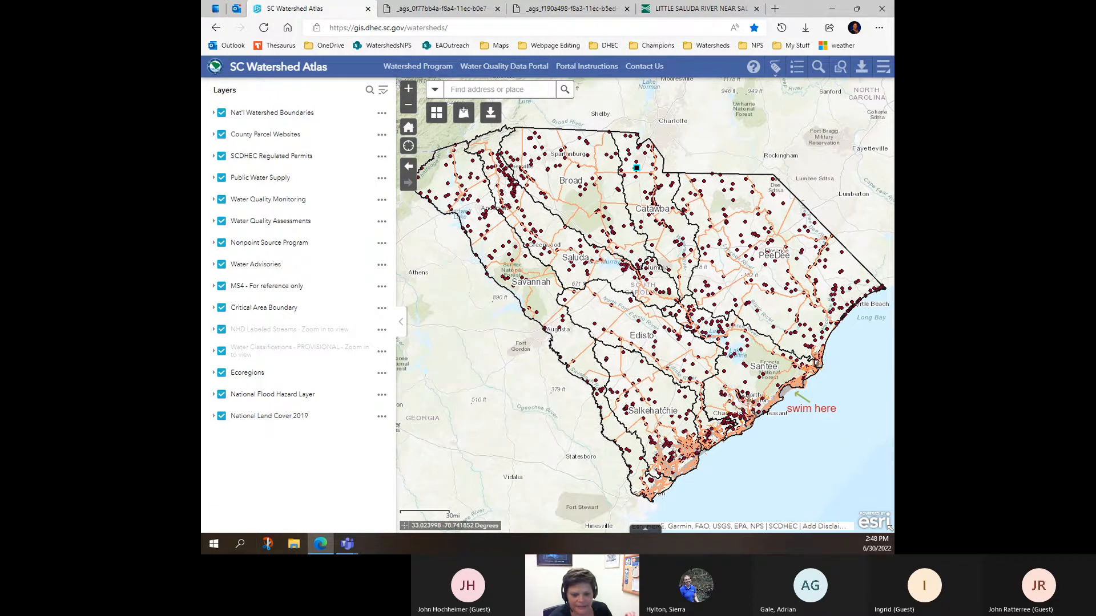
{"action": "key", "text": "alt+Tab"}
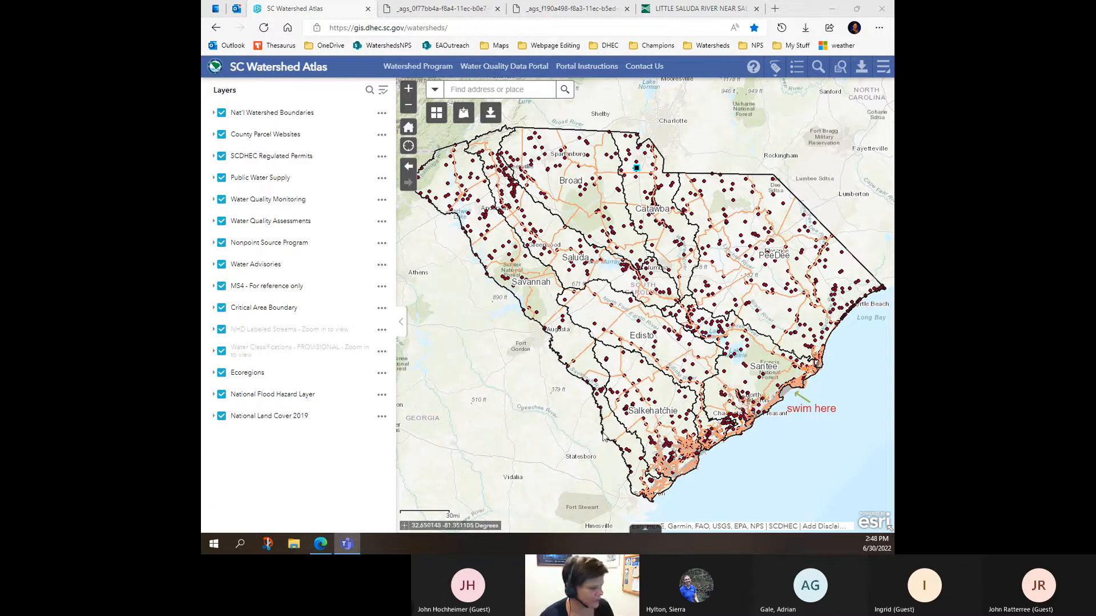
{"action": "left_click", "coordinate": [562, 285]}
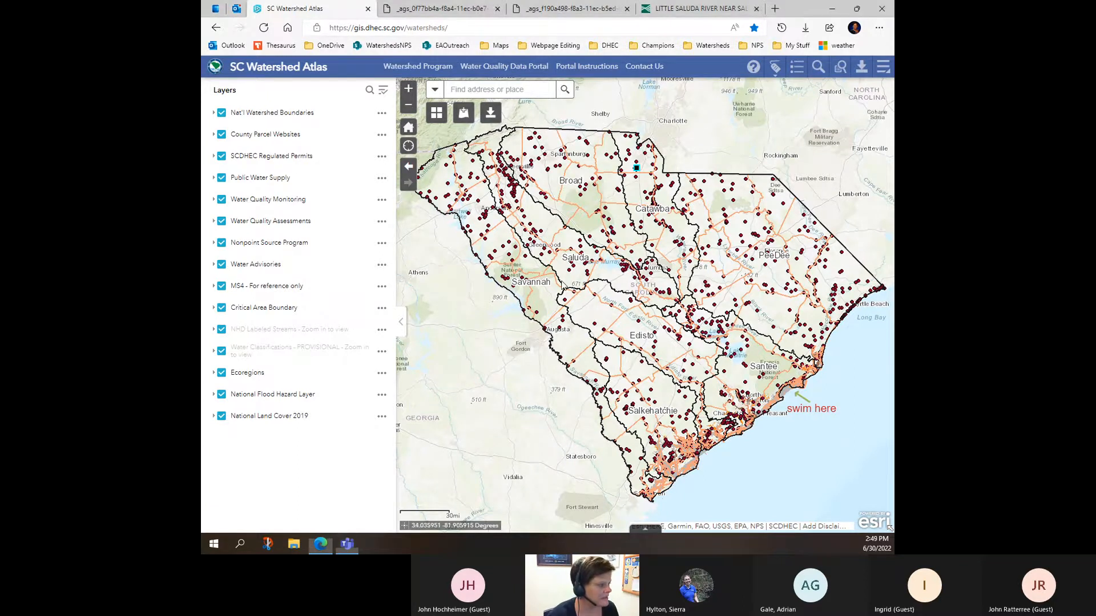
- Zoom to the northwest of the state around the Greenville–Pickens county line and bookmark that view as "upstate"
{"action": "left_click_drag", "start_coordinate": [562, 286], "coordinate": [665, 360]}
{"action": "scroll", "coordinate": [632, 308], "scroll_direction": "up", "scroll_amount": 1}
{"action": "left_click_drag", "start_coordinate": [570, 193], "coordinate": [636, 312]}
{"action": "scroll", "coordinate": [637, 312], "scroll_direction": "up", "scroll_amount": 1}
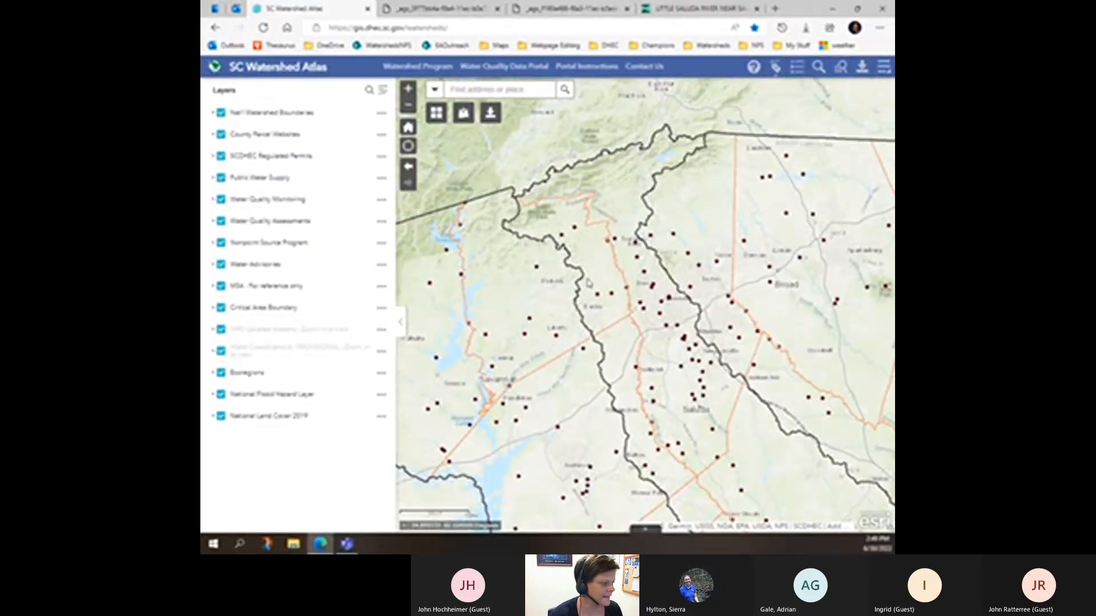
{"action": "scroll", "coordinate": [600, 284], "scroll_direction": "up", "scroll_amount": 2}
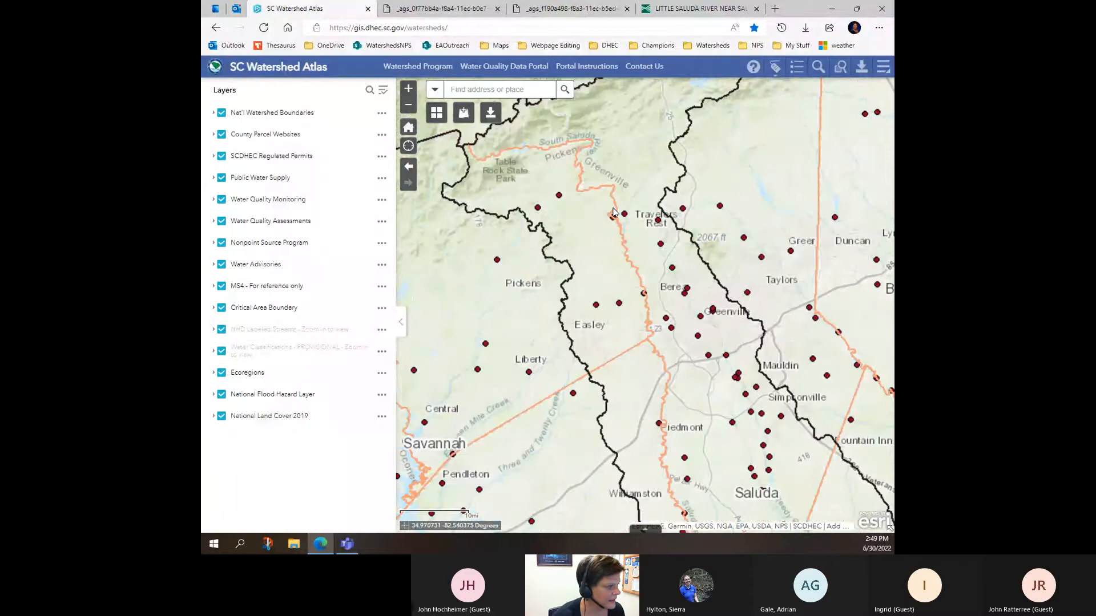
{"action": "scroll", "coordinate": [627, 260], "scroll_direction": "up", "scroll_amount": 1}
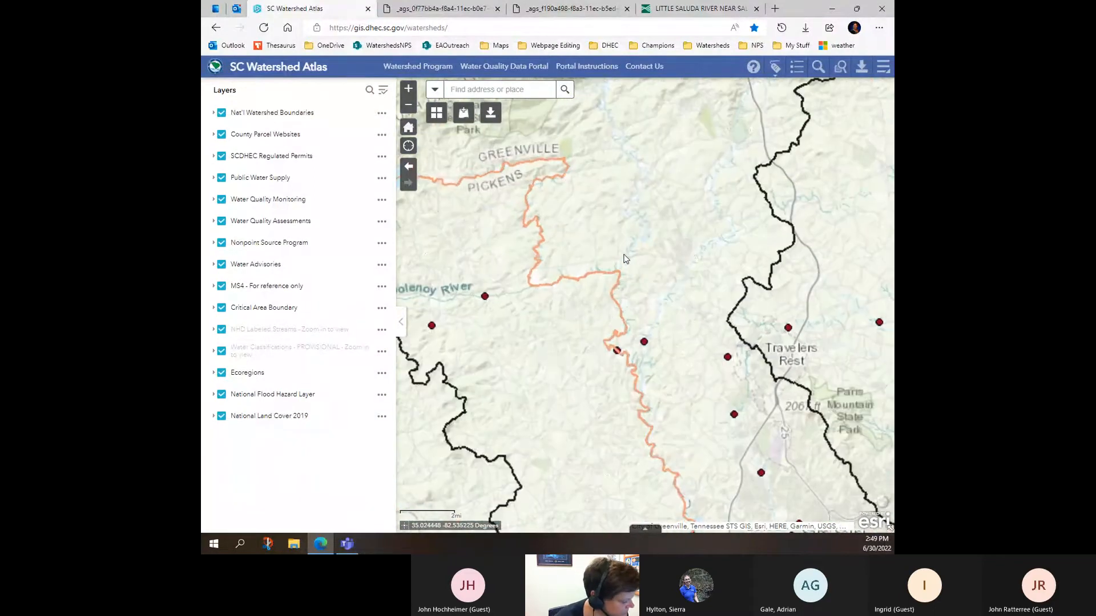
{"action": "left_click", "coordinate": [883, 70]}
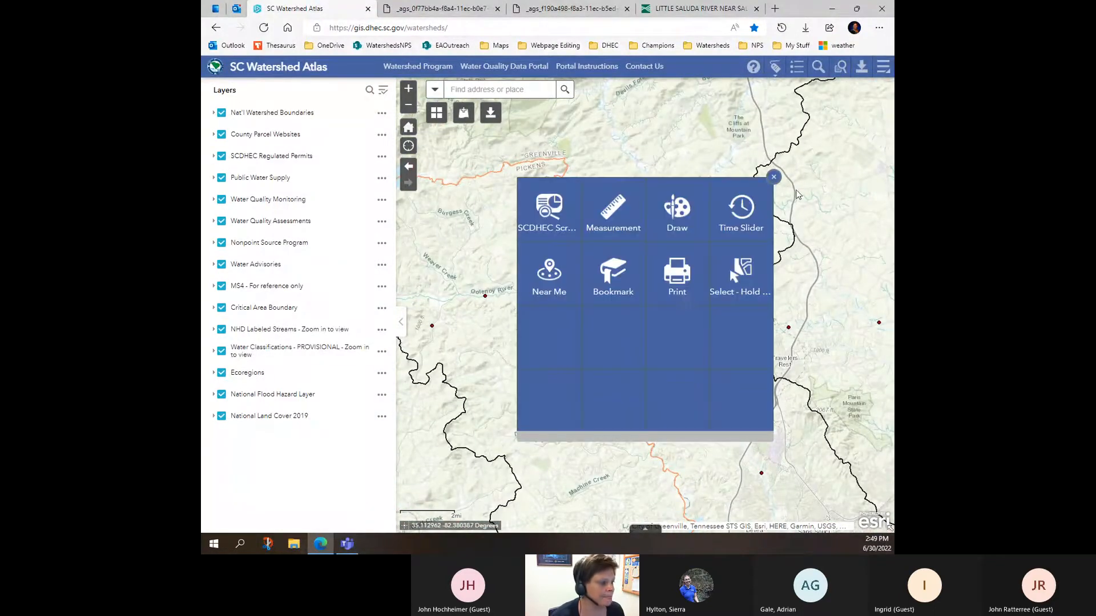
{"action": "left_click", "coordinate": [621, 282]}
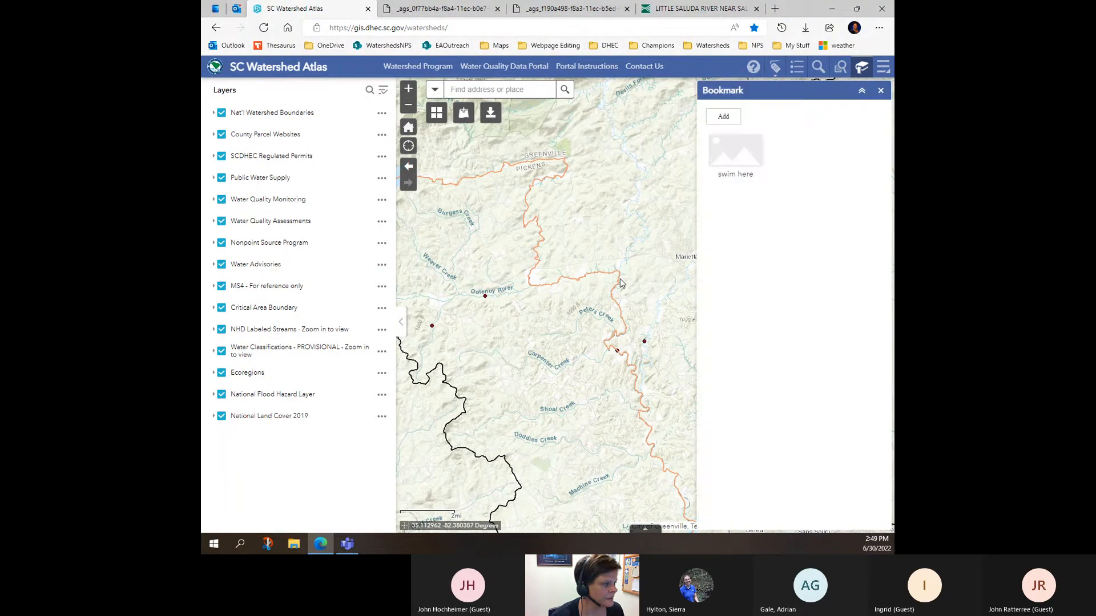
{"action": "left_click", "coordinate": [726, 116]}
{"action": "type", "text": "upsta"}
{"action": "left_click_drag", "start_coordinate": [754, 175], "coordinate": [621, 181]}
{"action": "key", "text": "BackSpace"}
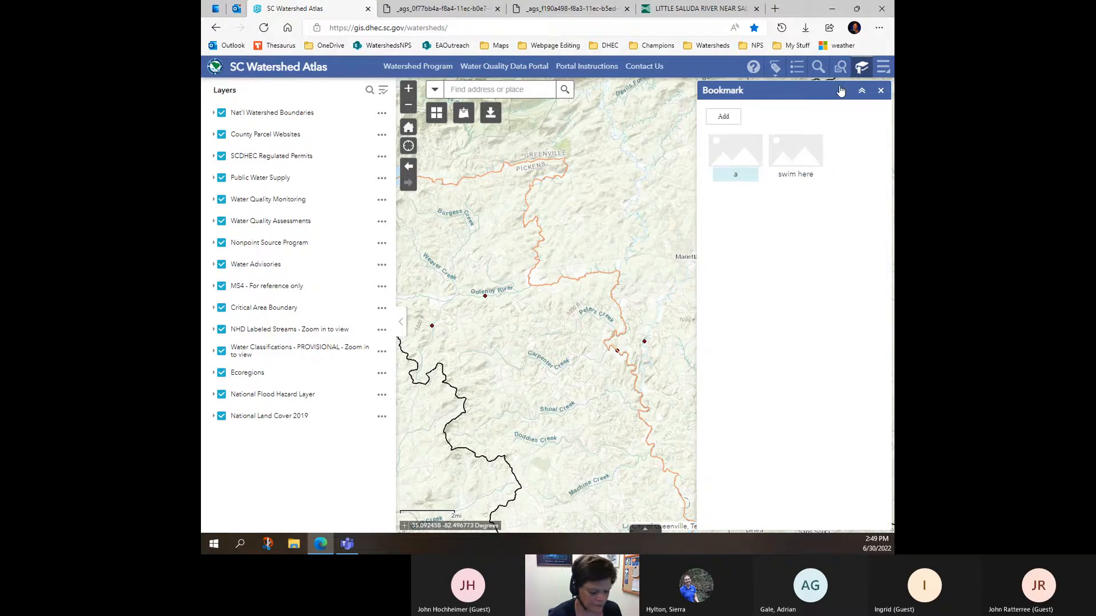
{"action": "type", "text": "upstate"}
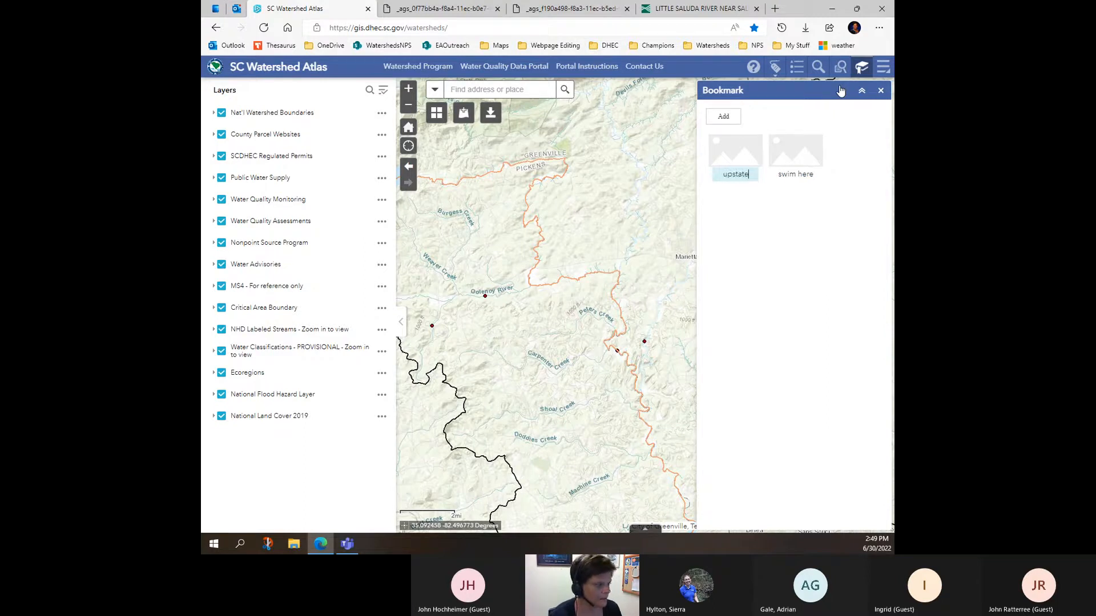
{"action": "left_click", "coordinate": [807, 289]}
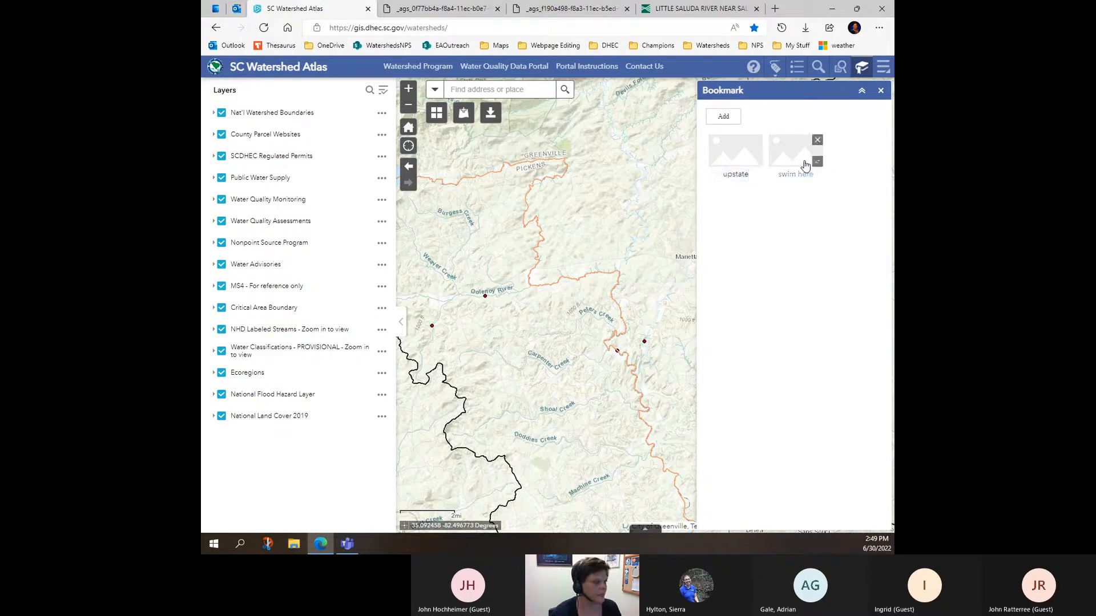
- Check both bookmarks by going to "swim here" and back to "upstate", and close Bookmark
{"action": "left_click", "coordinate": [801, 163]}
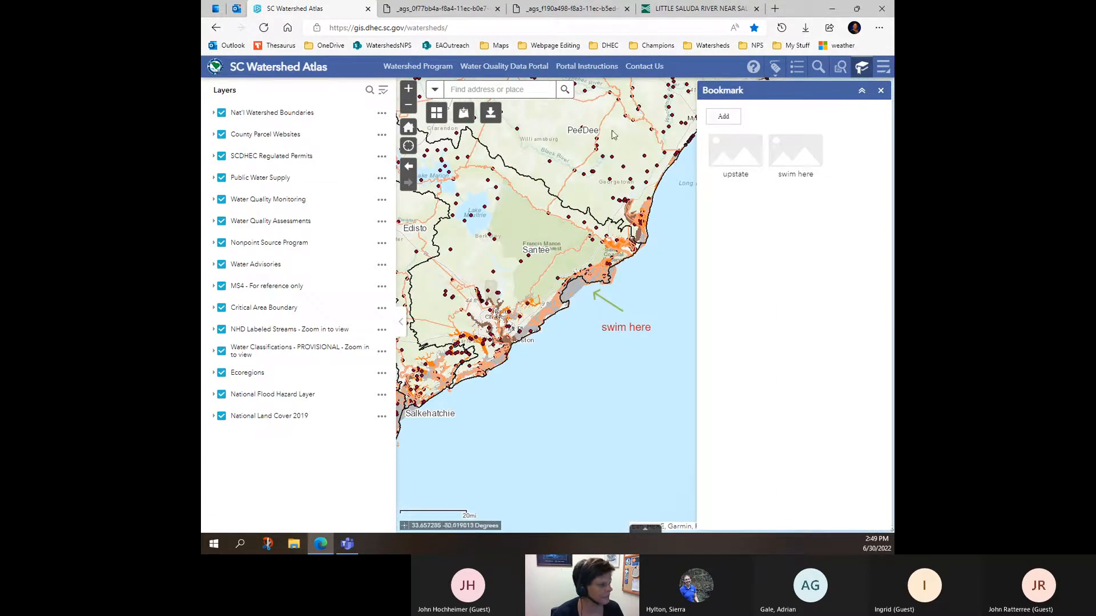
{"action": "left_click", "coordinate": [736, 163]}
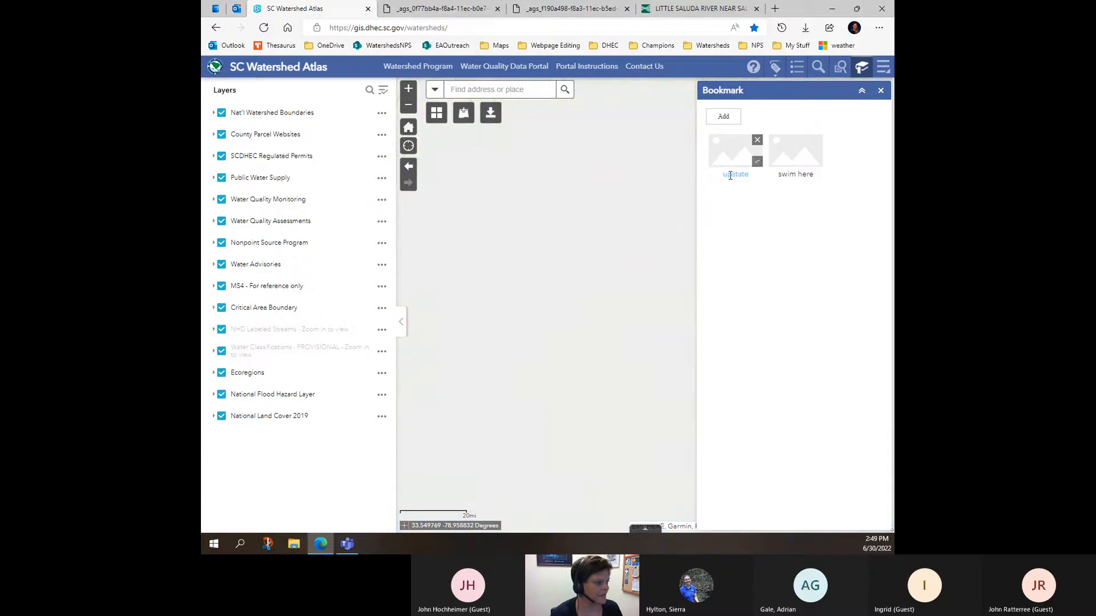
{"action": "left_click", "coordinate": [880, 90]}
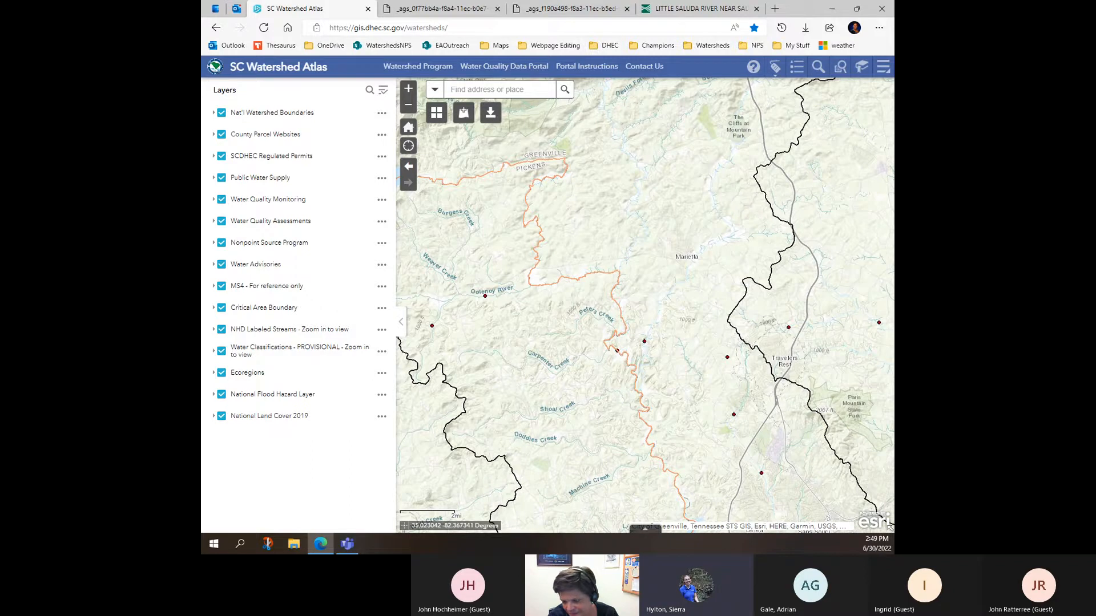
- Open the Draw tool to review its drawing modes, and close it
{"action": "key", "text": "alt+Tab"}
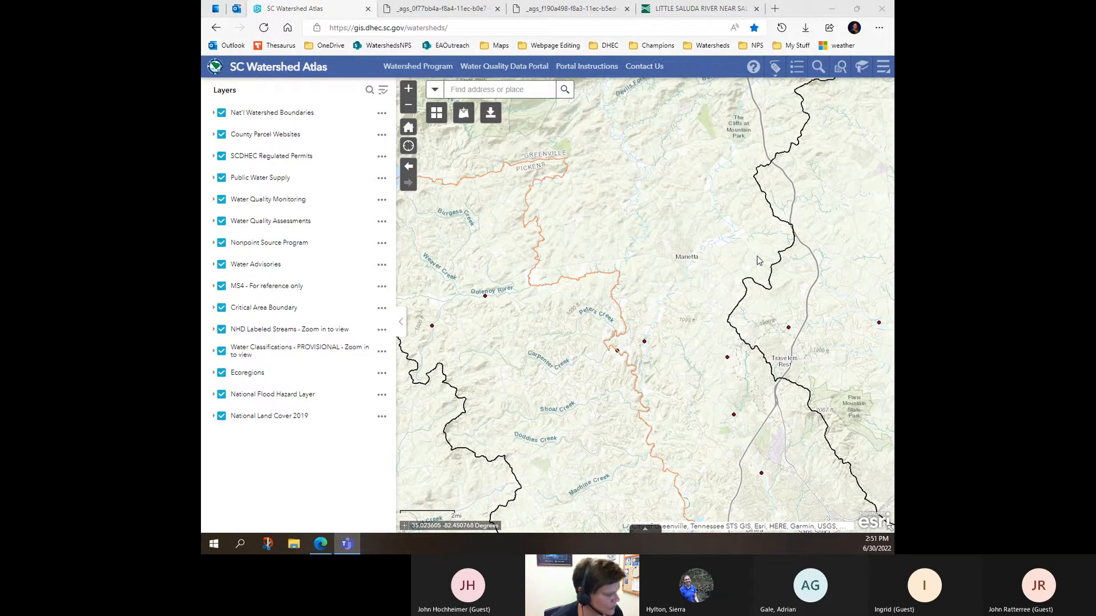
{"action": "left_click", "coordinate": [881, 69]}
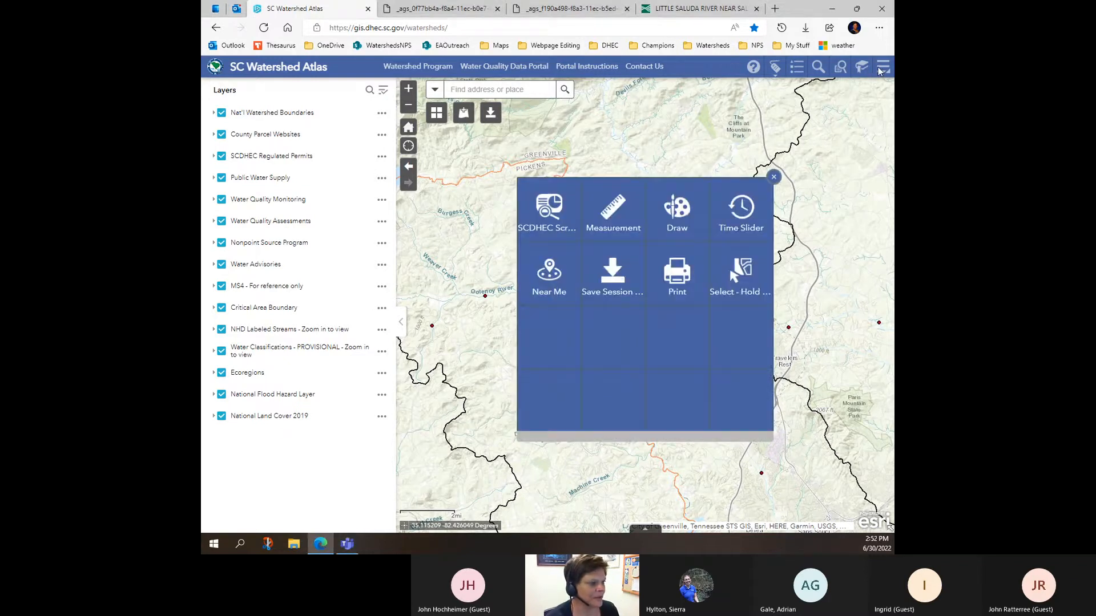
{"action": "left_click", "coordinate": [685, 226]}
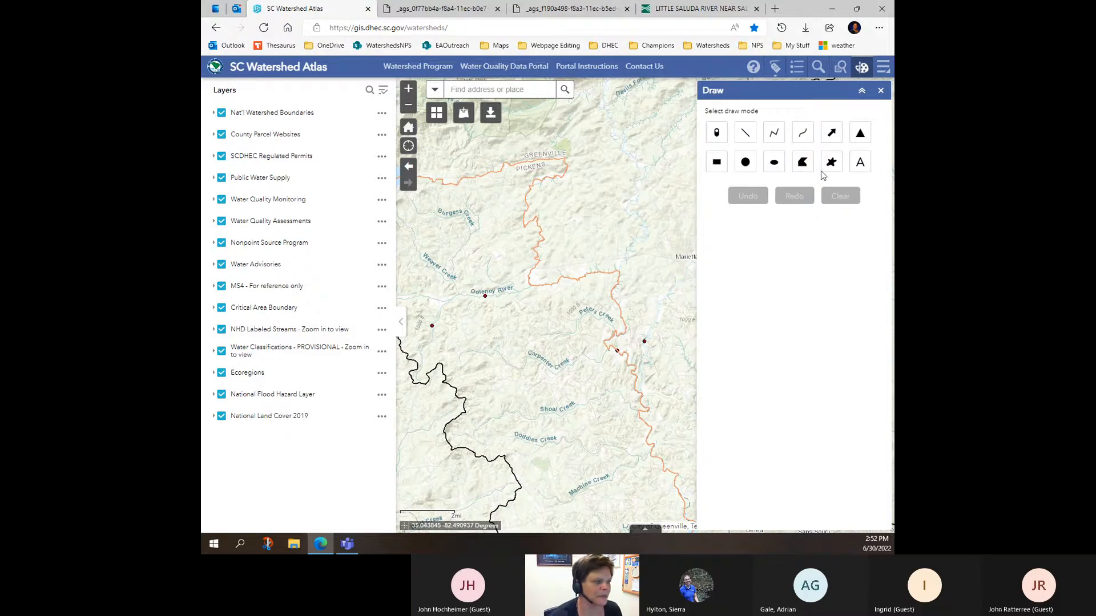
{"action": "left_click", "coordinate": [880, 93]}
- Measure the area in acres of a freehand six-cornered polygon just north of the Greenville–Pickens county line
{"action": "left_click", "coordinate": [881, 68]}
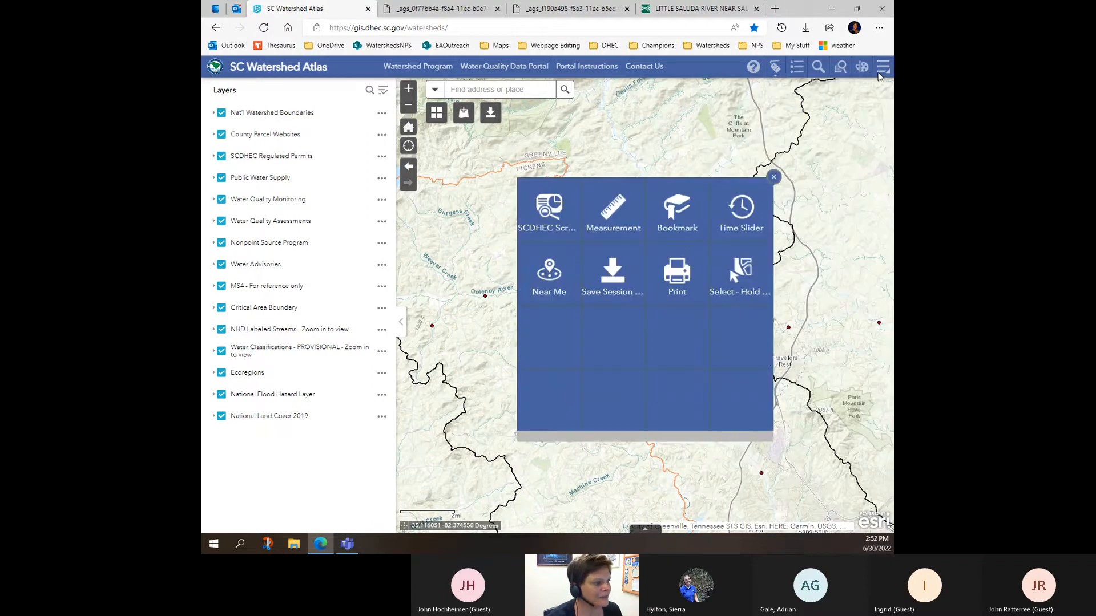
{"action": "left_click", "coordinate": [609, 226]}
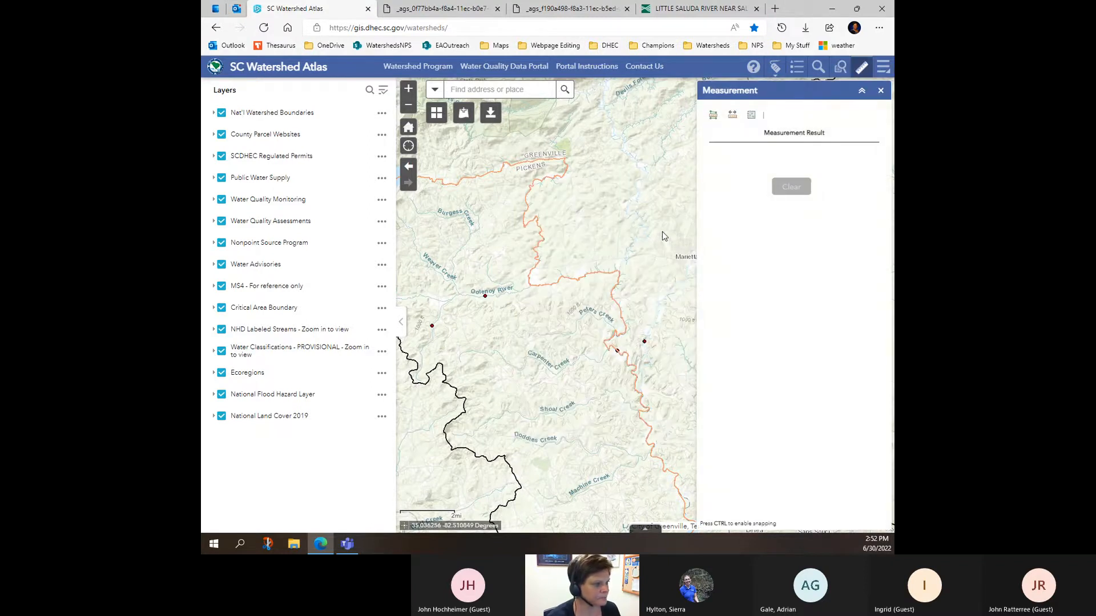
{"action": "left_click", "coordinate": [711, 116]}
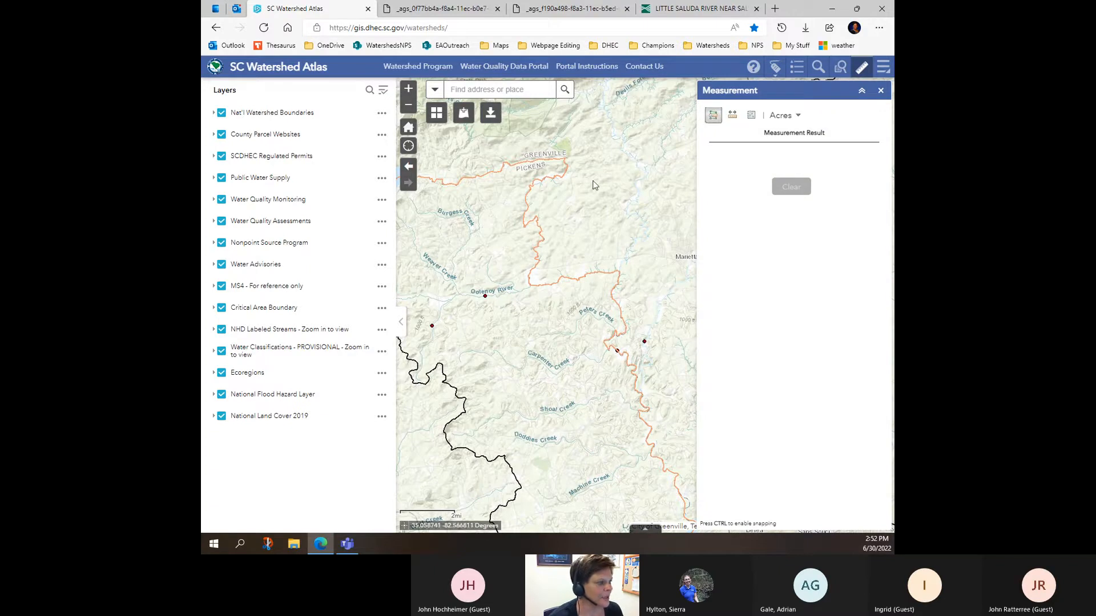
{"action": "left_click", "coordinate": [608, 118]}
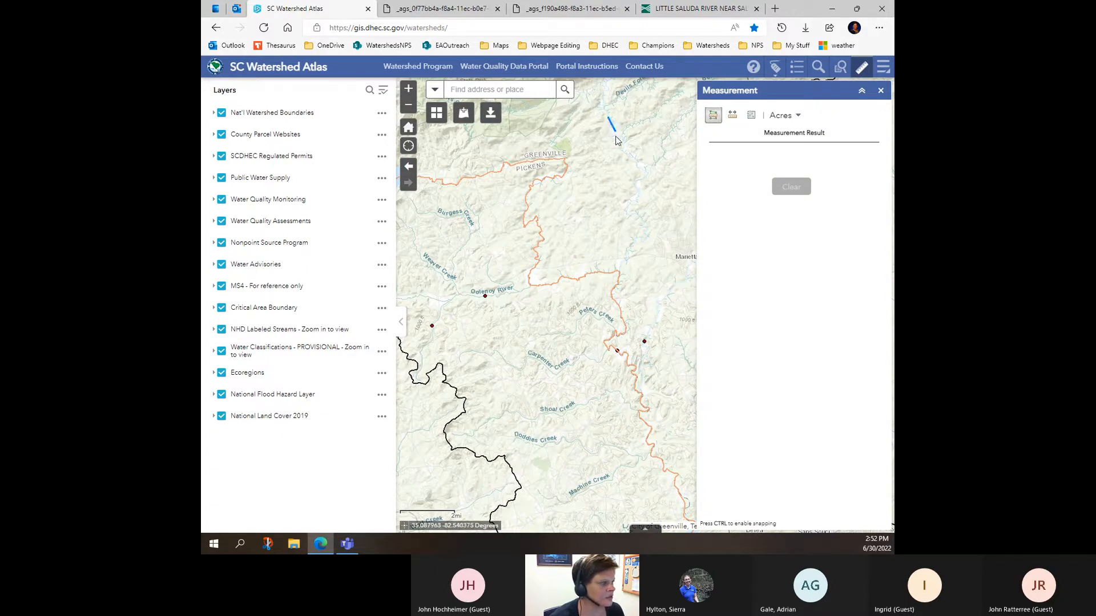
{"action": "left_click", "coordinate": [621, 153]}
{"action": "left_click", "coordinate": [583, 168]}
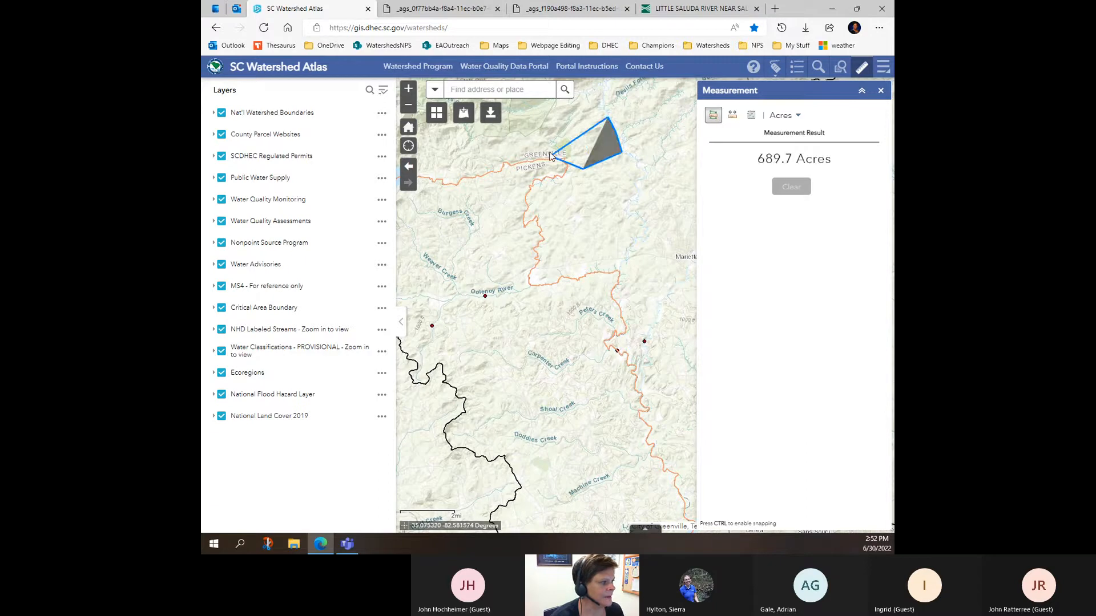
{"action": "left_click", "coordinate": [555, 121]}
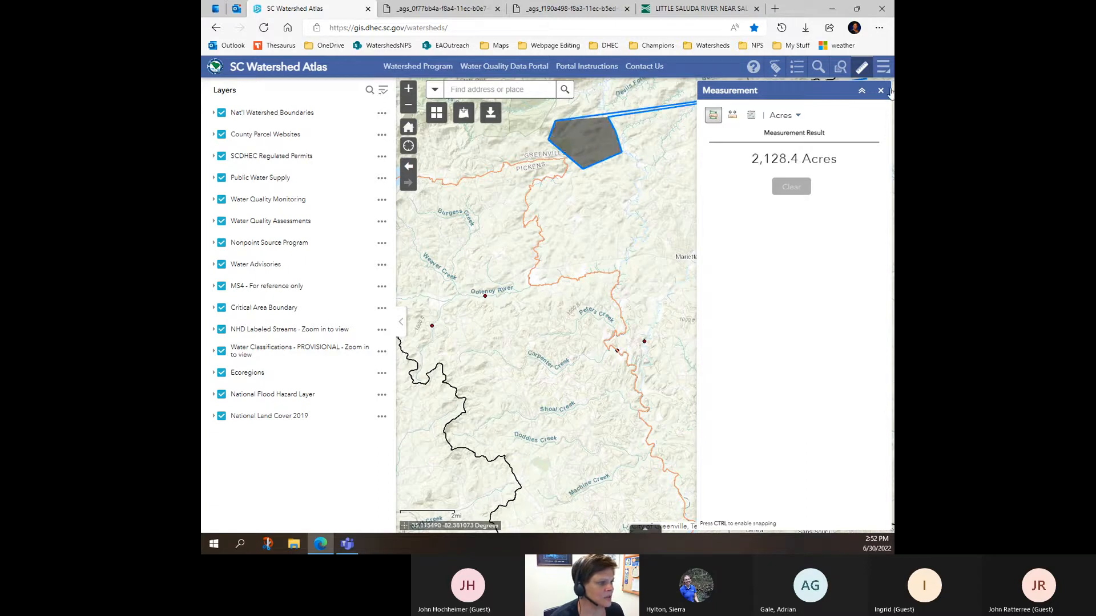
{"action": "double_click", "coordinate": [589, 121]}
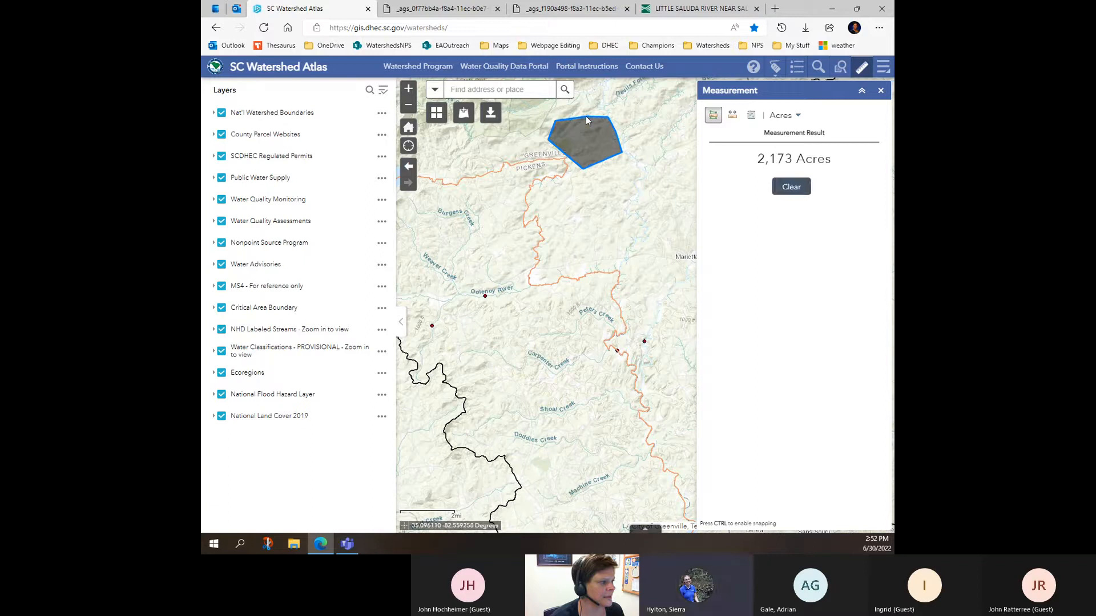
- Review the available area units, keep Acres, and clear the measured polygon
{"action": "left_click", "coordinate": [796, 117]}
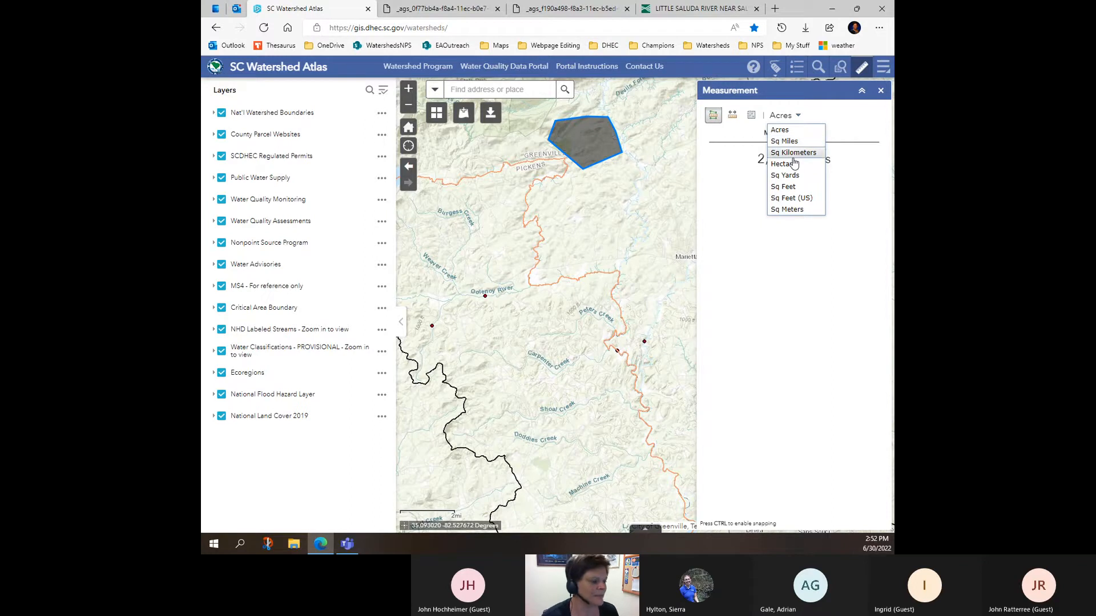
{"action": "left_click", "coordinate": [756, 262]}
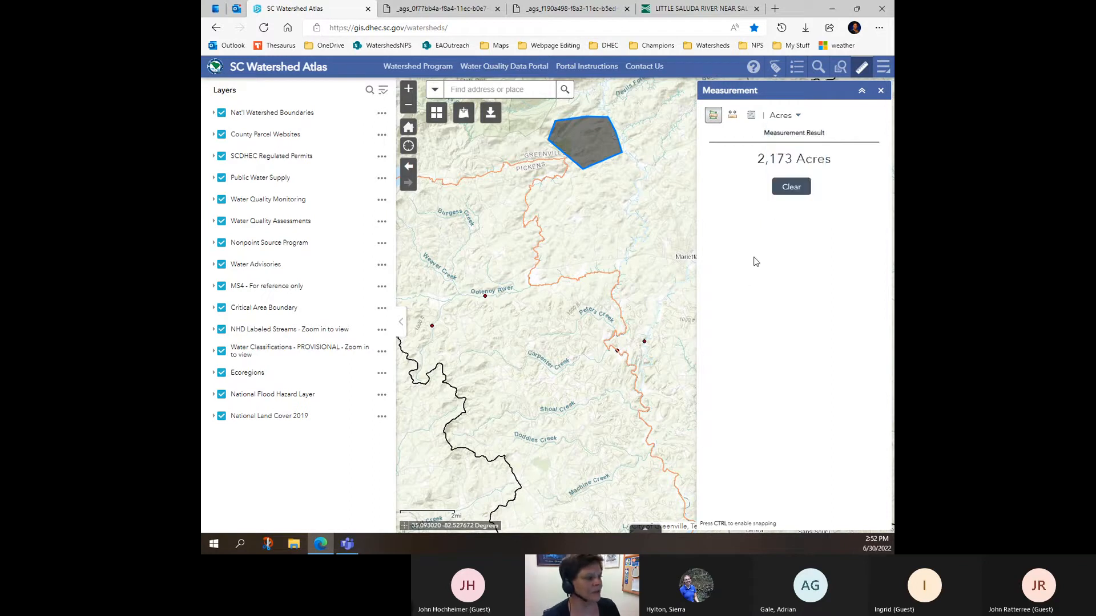
{"action": "left_click", "coordinate": [790, 185]}
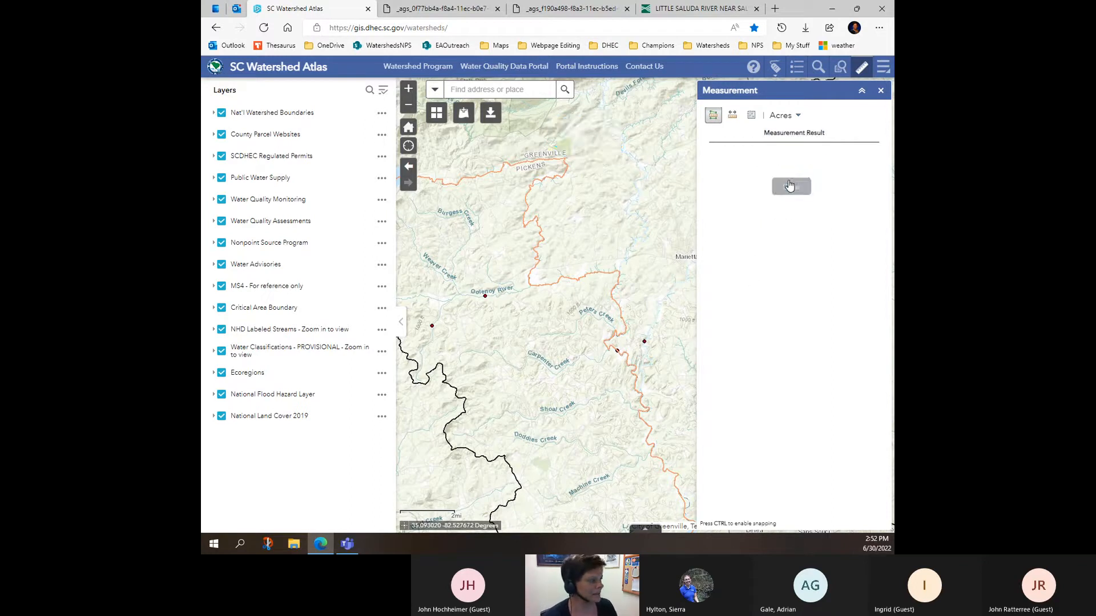
- Read the latitude and longitude in degrees of a point just northwest of Marietta, and clear its marker
{"action": "left_click", "coordinate": [751, 116]}
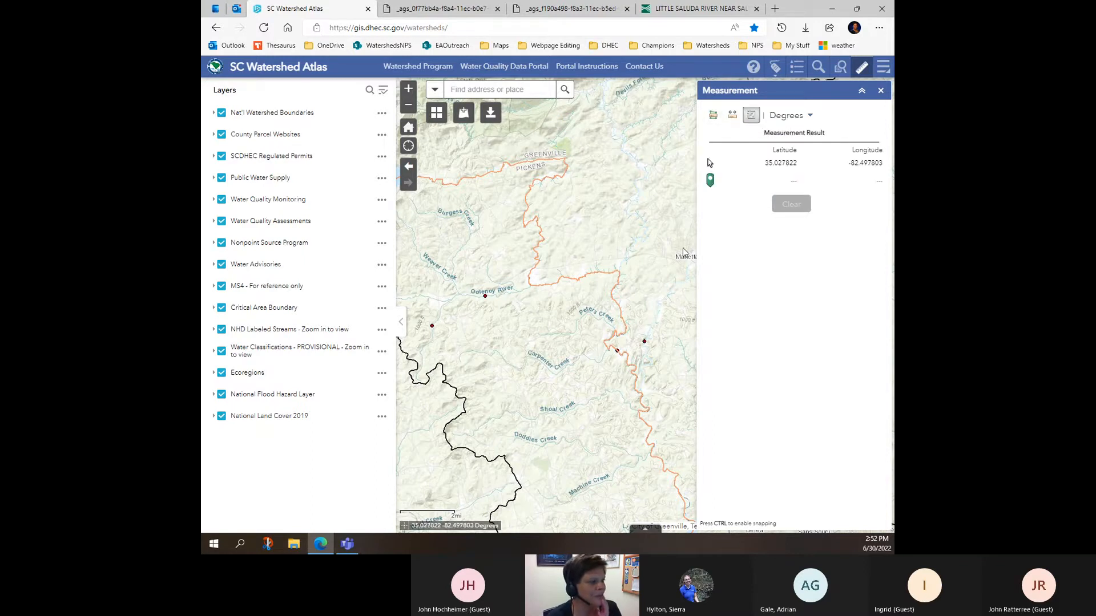
{"action": "left_click", "coordinate": [664, 198]}
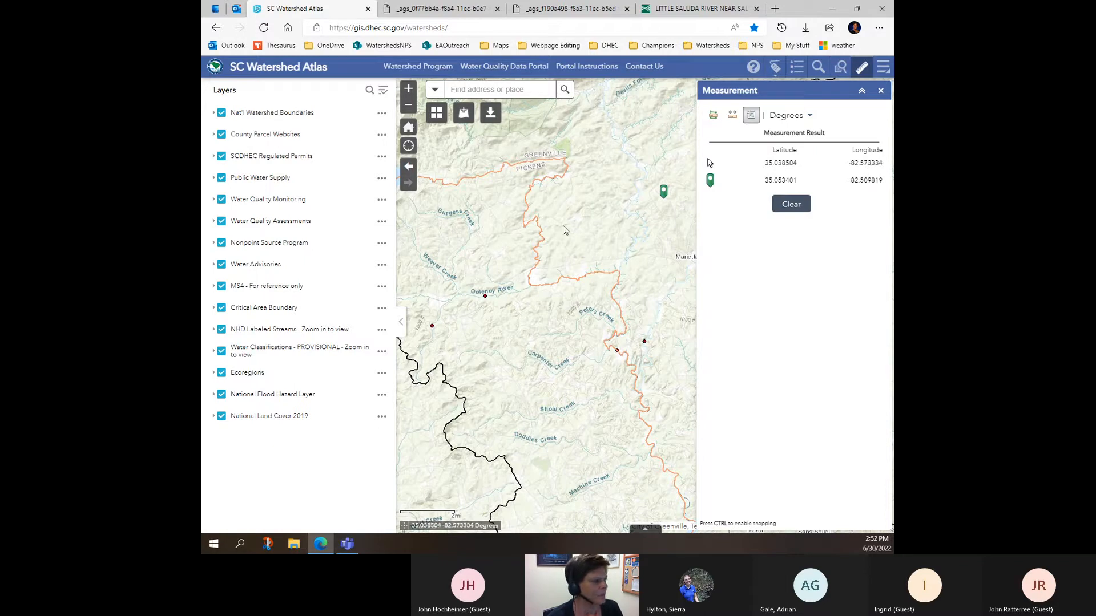
{"action": "left_click", "coordinate": [793, 207]}
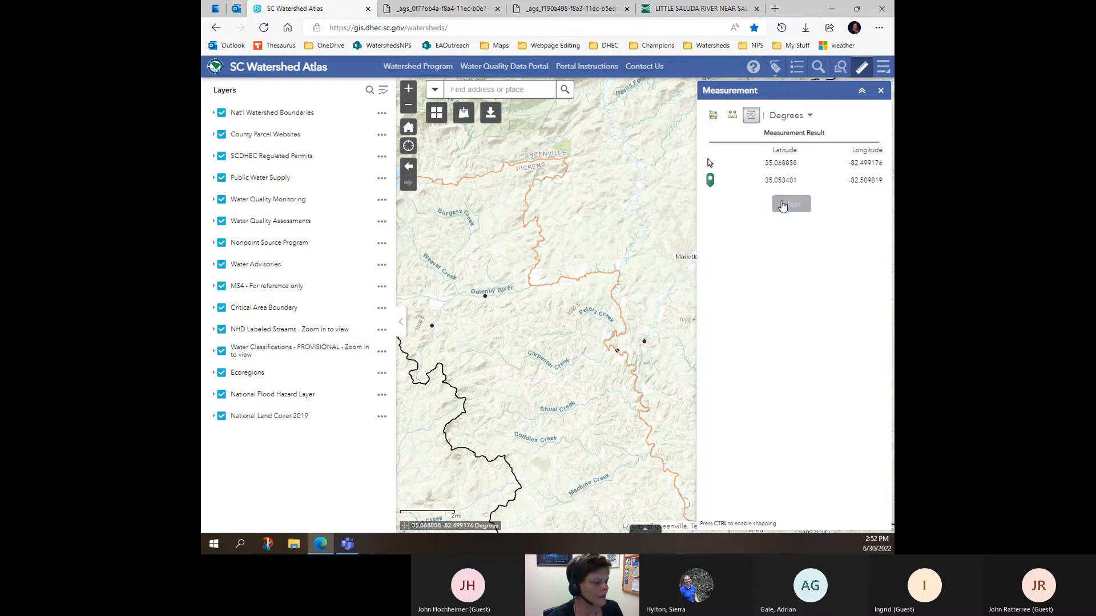
- Highlight the latitude readings to check the copy option for coordinates, and dismiss it without copying
{"action": "double_click", "coordinate": [785, 180]}
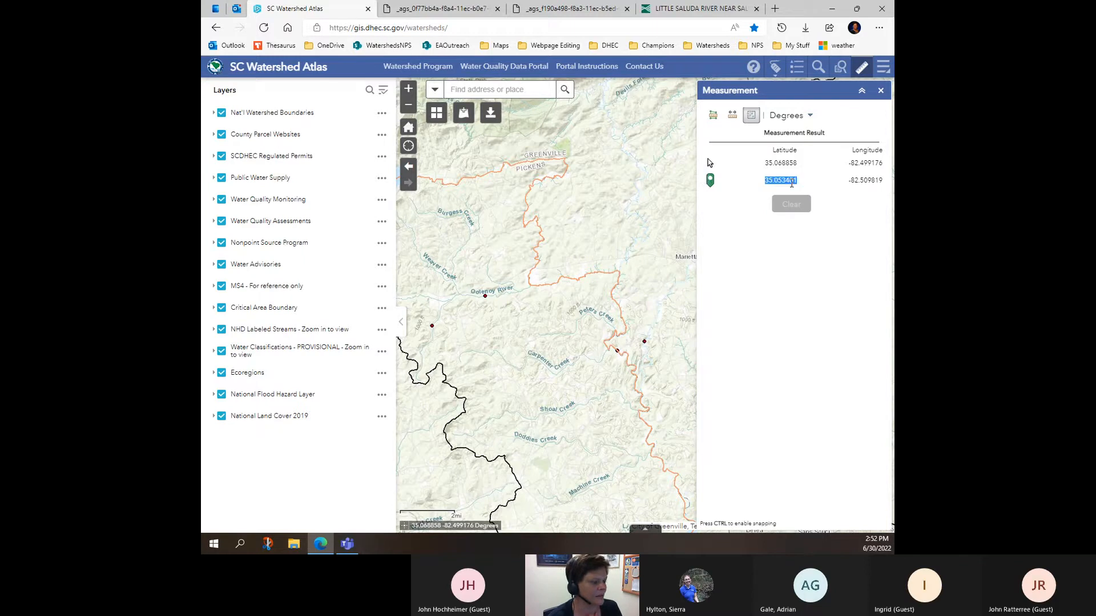
{"action": "left_click", "coordinate": [774, 164]}
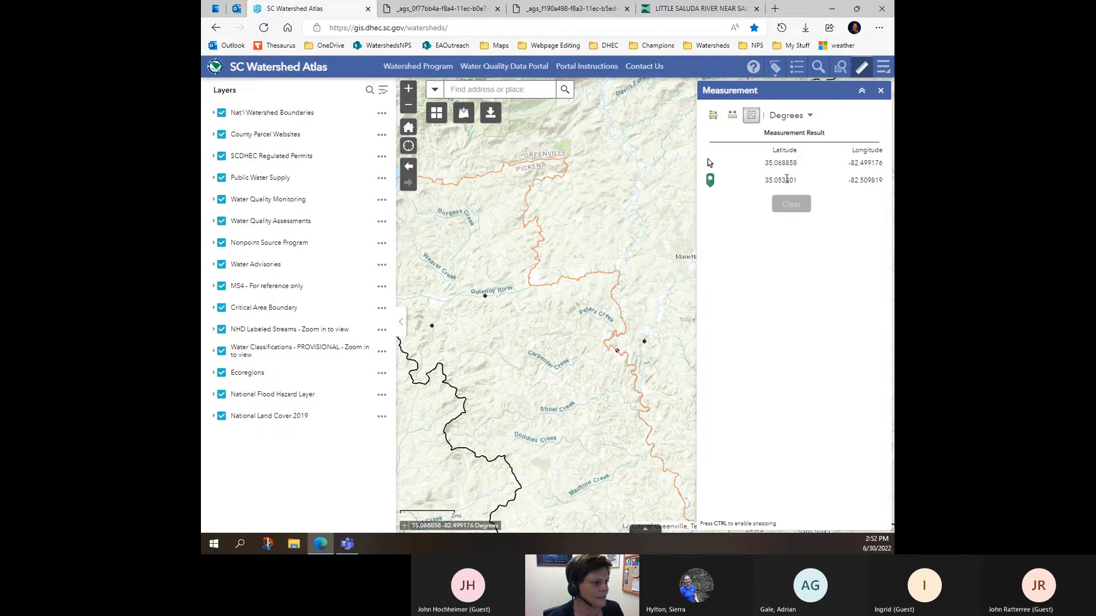
{"action": "double_click", "coordinate": [791, 161]}
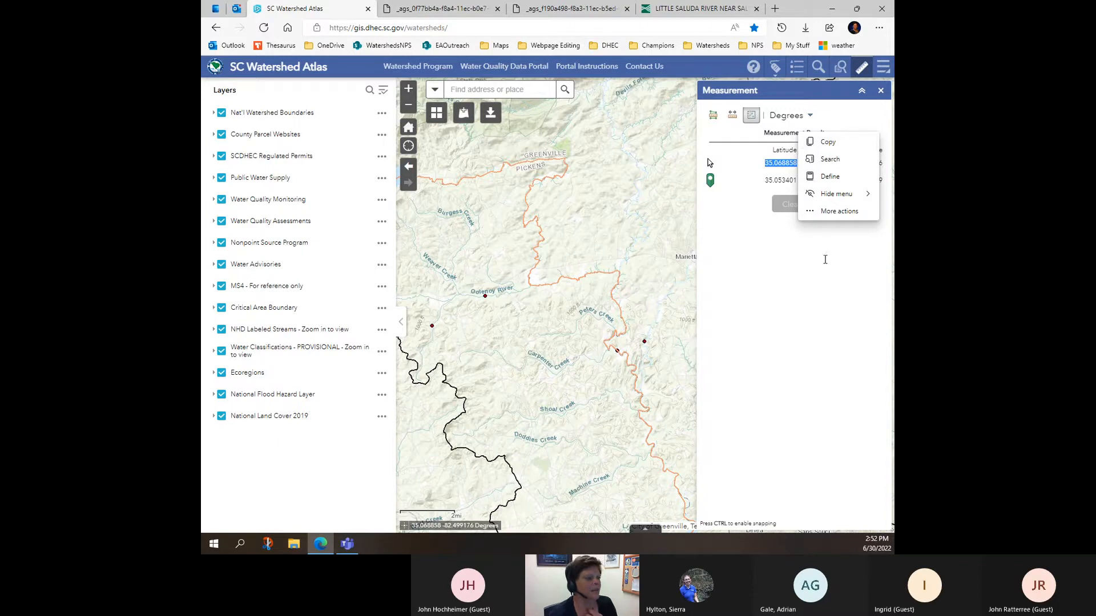
{"action": "left_click", "coordinate": [833, 239]}
- Set the location units to DMS, return to area measurement in acres, and close Measurement
{"action": "left_click", "coordinate": [803, 118]}
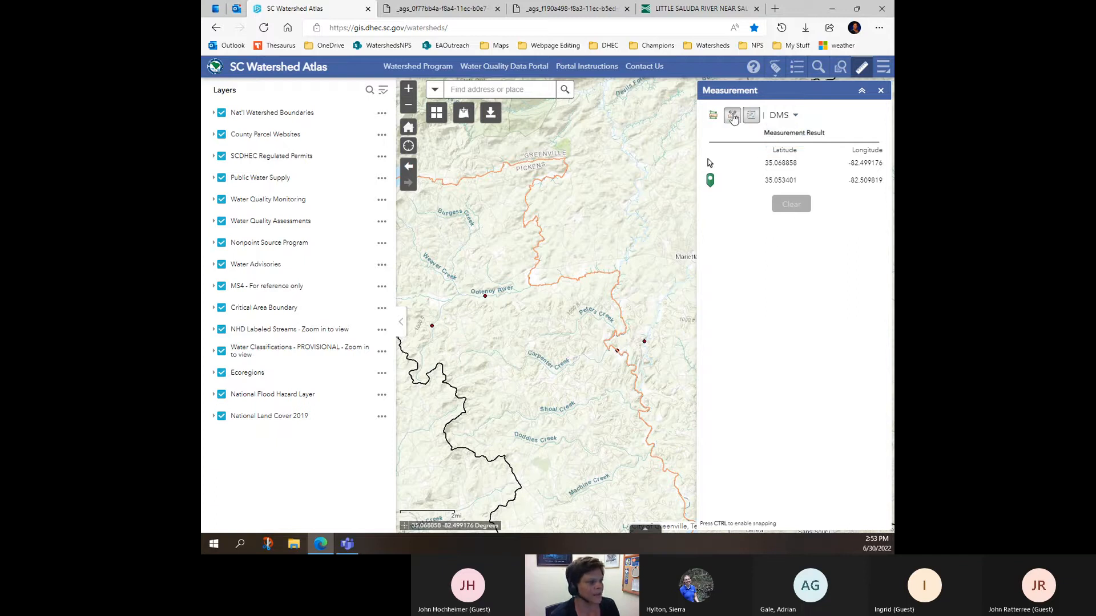
{"action": "left_click", "coordinate": [732, 115]}
{"action": "left_click", "coordinate": [713, 115]}
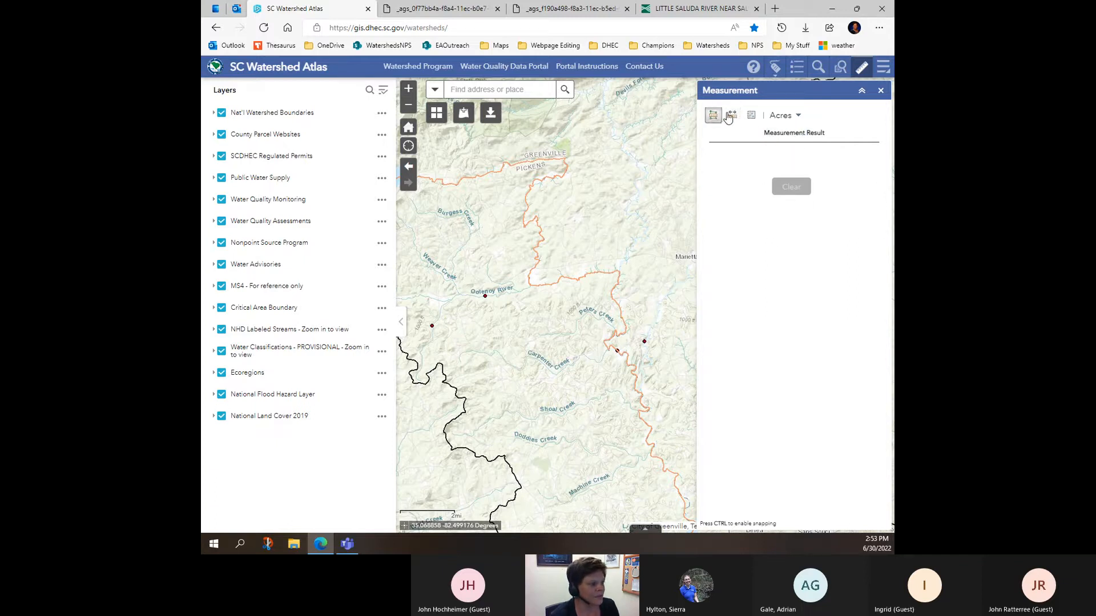
{"action": "left_click", "coordinate": [881, 90]}
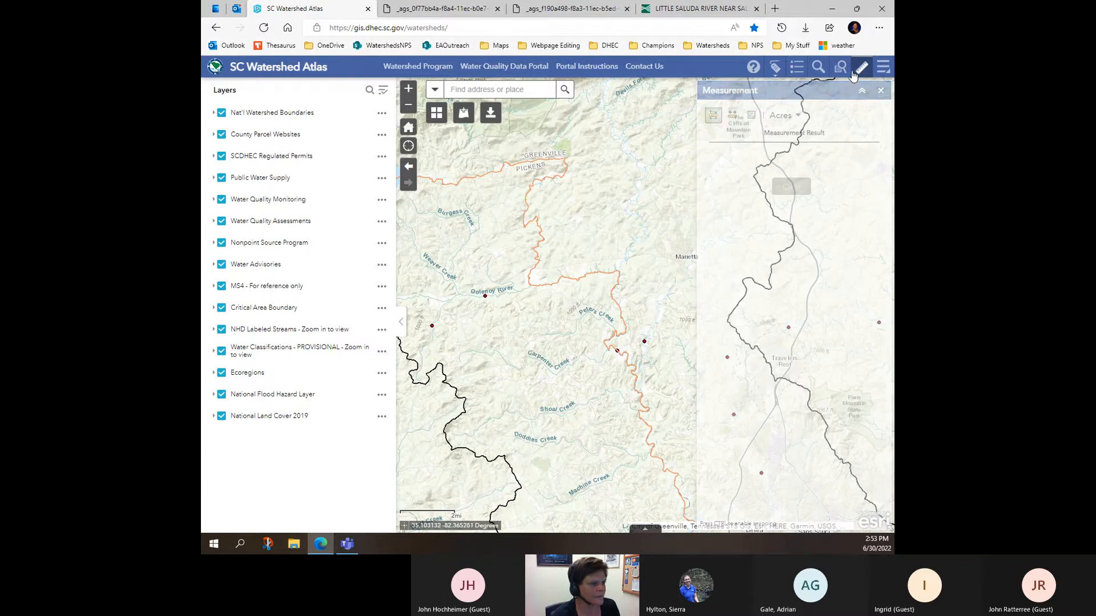
- Draw a rectangle filled #5993b9 just south of the Greenville–Pickens label and a solid red rectangle south of the Oolenoy River
{"action": "left_click", "coordinate": [882, 69]}
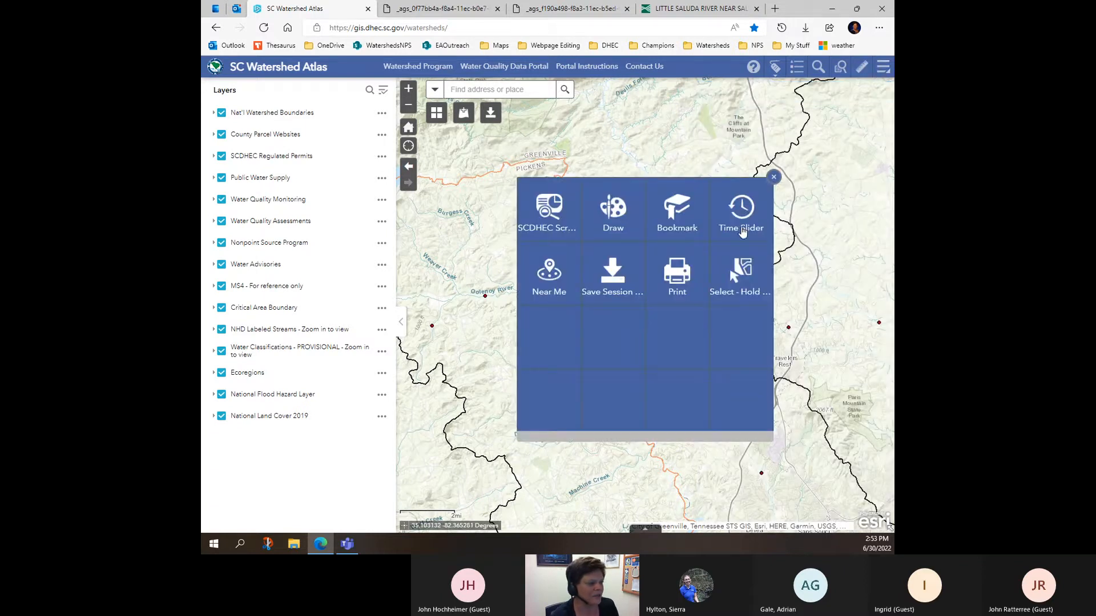
{"action": "left_click", "coordinate": [615, 211]}
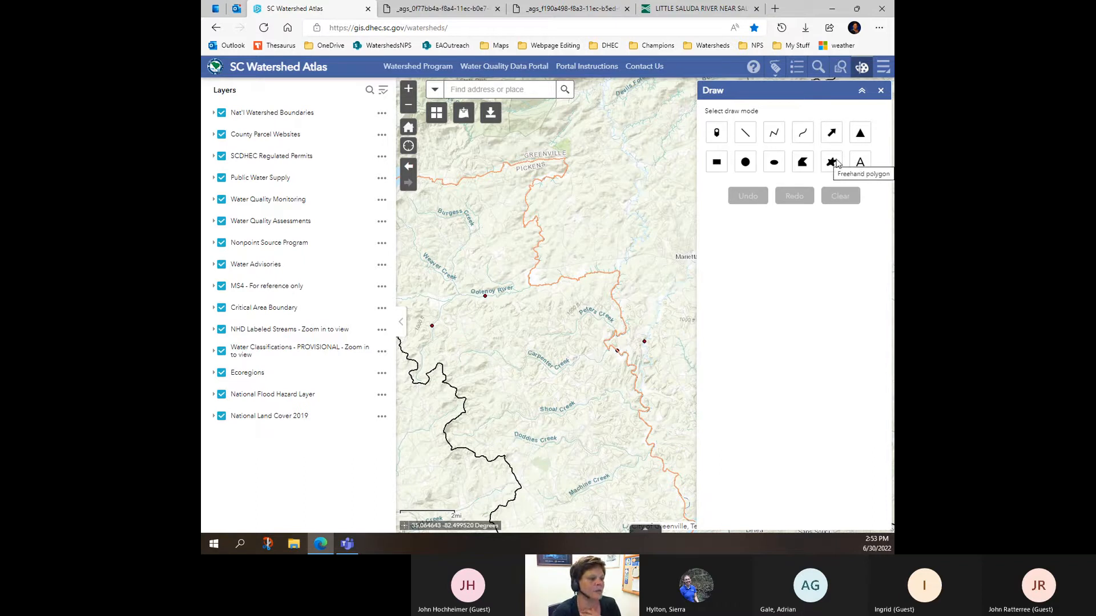
{"action": "left_click", "coordinate": [722, 165]}
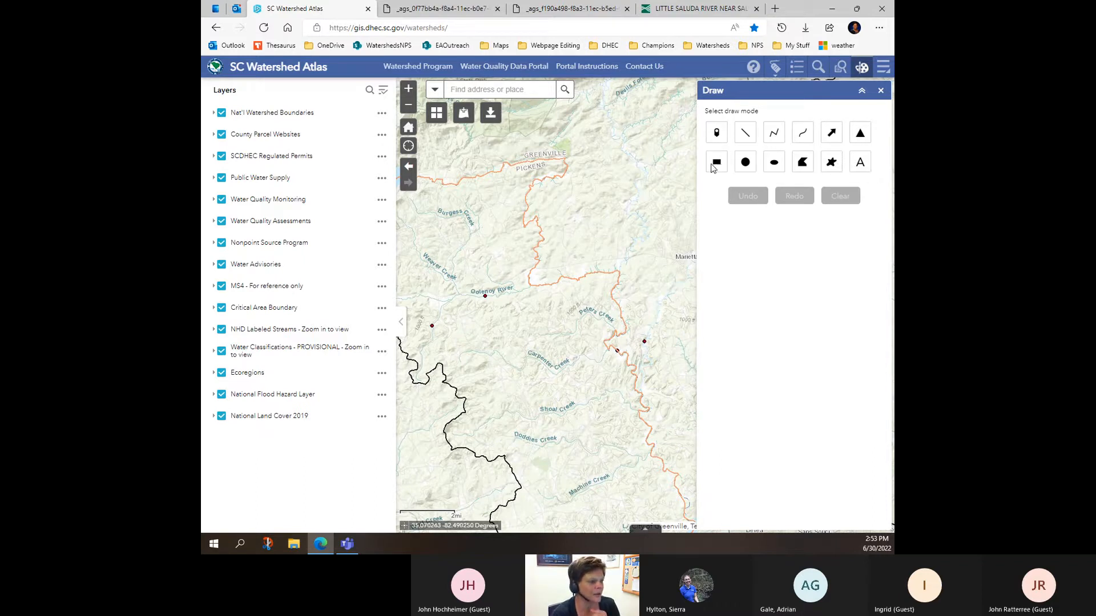
{"action": "left_click", "coordinate": [820, 287]}
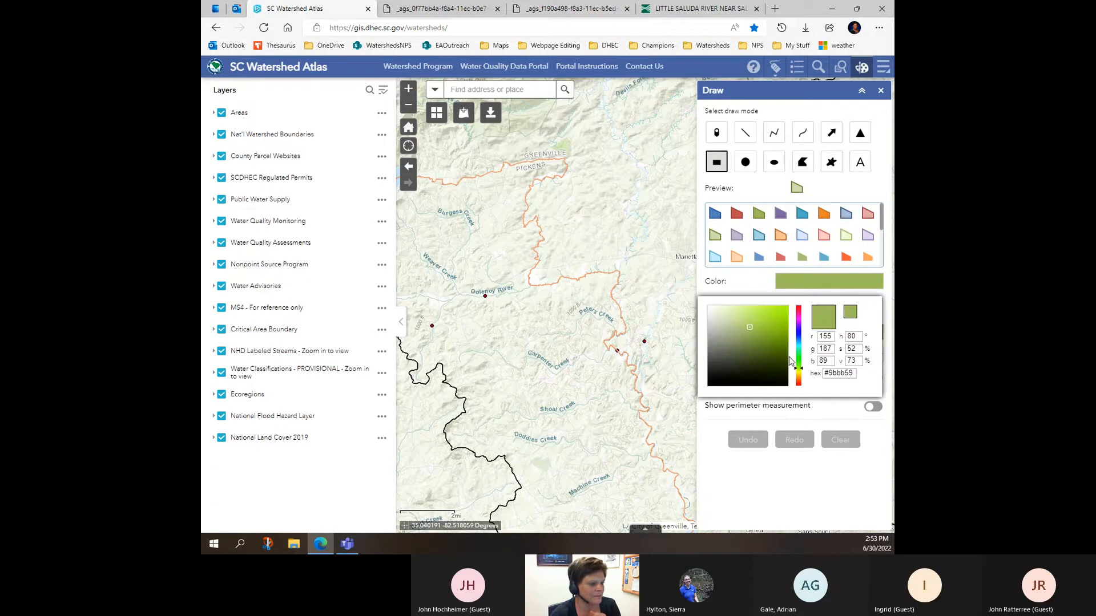
{"action": "left_click", "coordinate": [799, 341]}
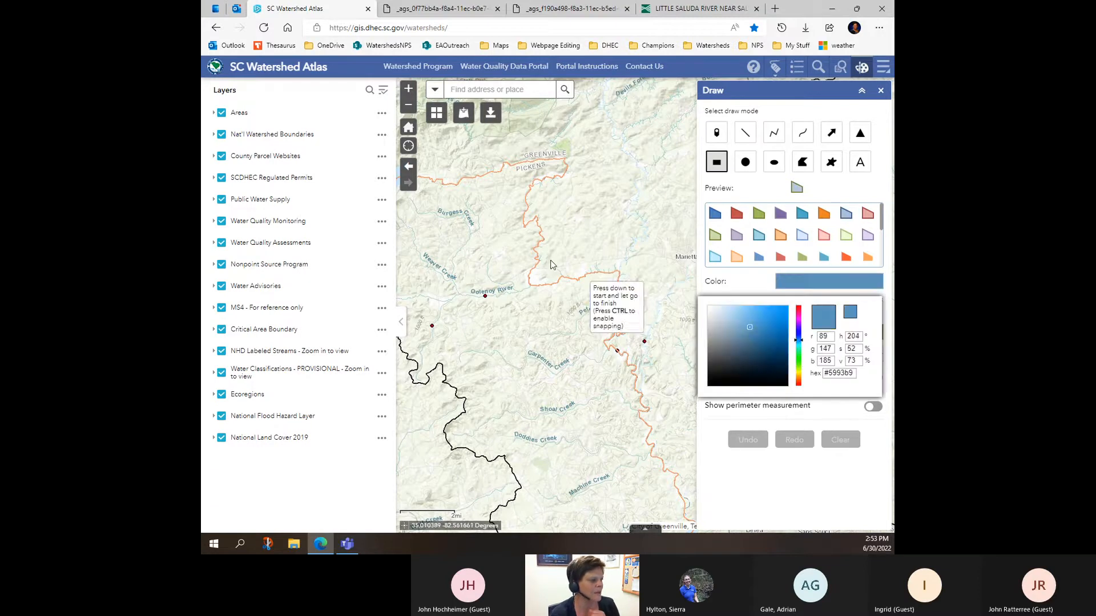
{"action": "left_click", "coordinate": [512, 181]}
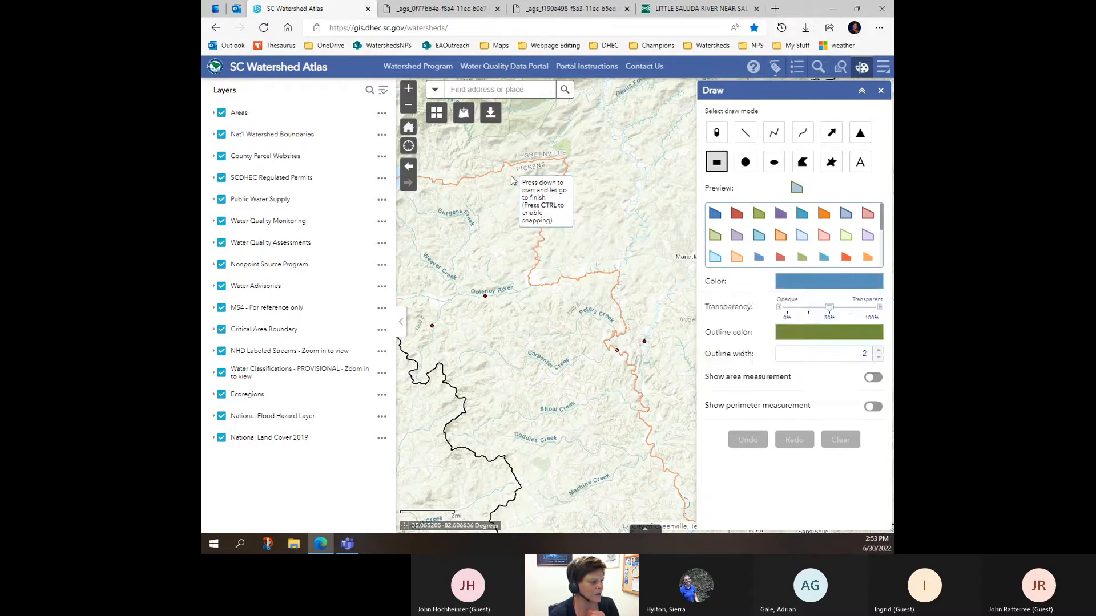
{"action": "left_click_drag", "start_coordinate": [526, 181], "coordinate": [644, 269]}
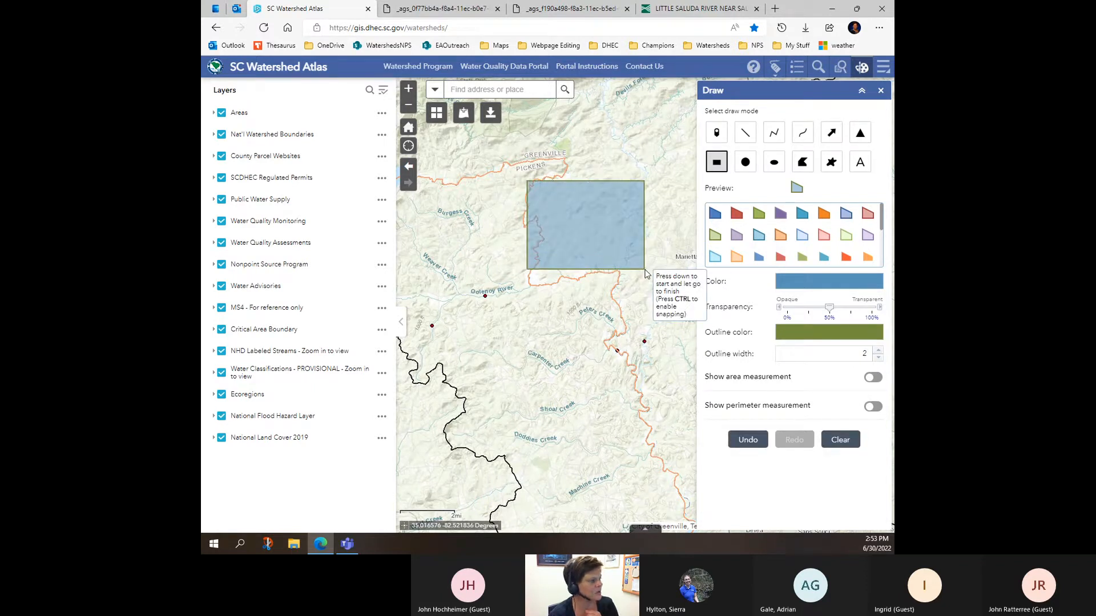
{"action": "left_click", "coordinate": [736, 214]}
{"action": "left_click_drag", "start_coordinate": [471, 336], "coordinate": [616, 410]}
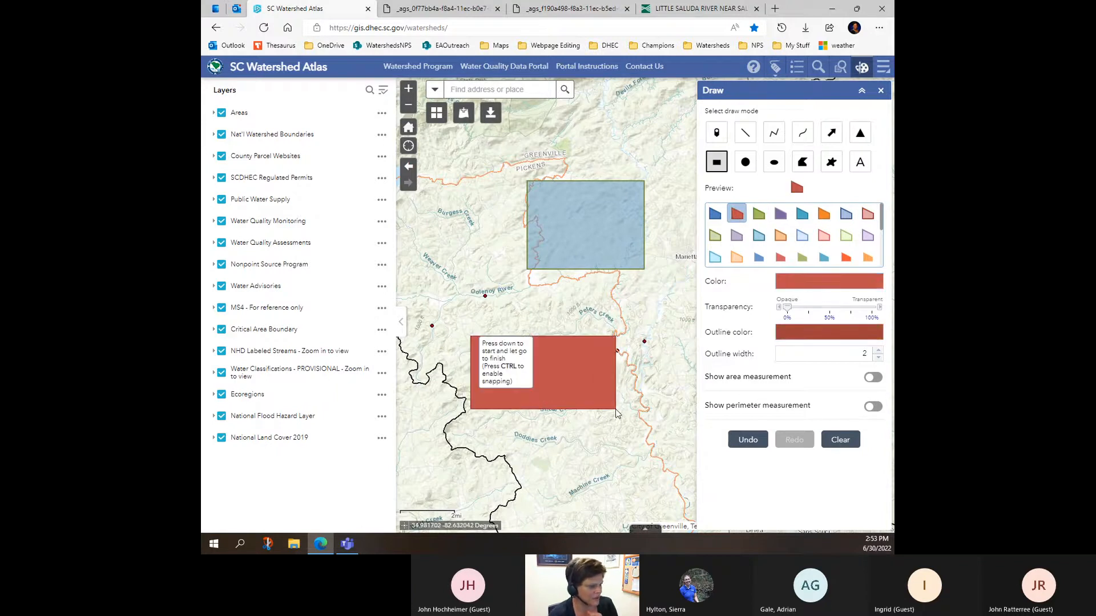
- Try to place a size 20 black "Hello there" text label on the map west of the blue rectangle
{"action": "left_click", "coordinate": [860, 162]}
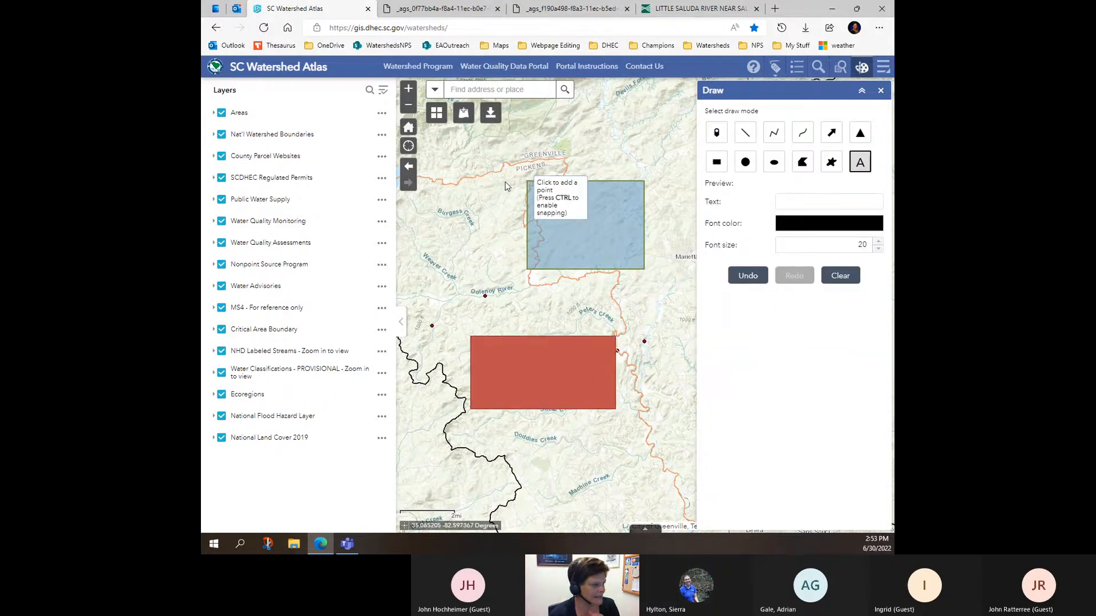
{"action": "left_click_drag", "start_coordinate": [473, 194], "coordinate": [523, 137]}
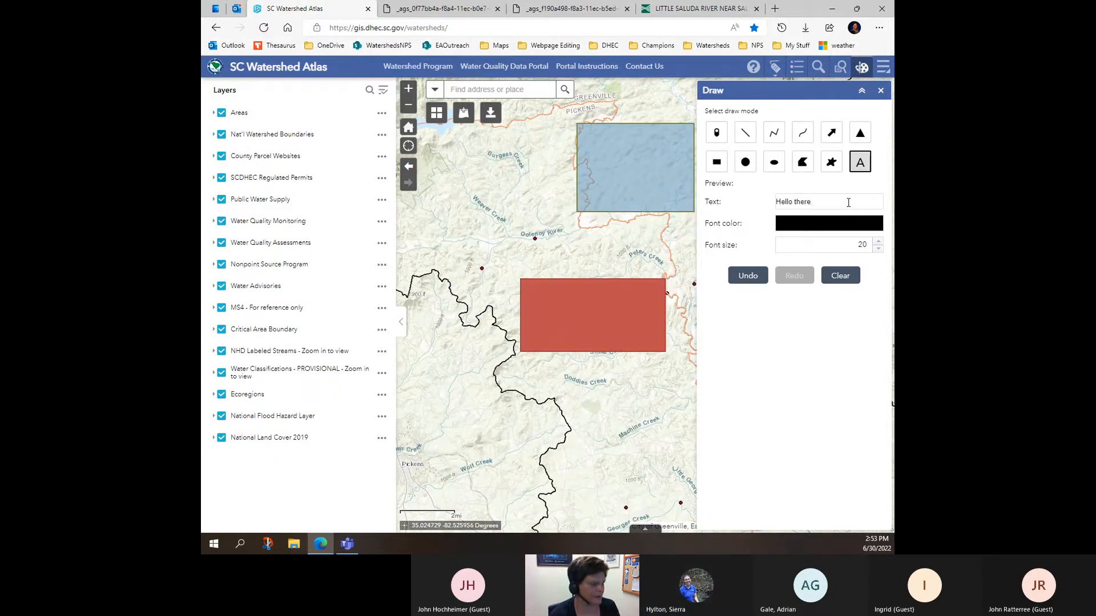
{"action": "left_click", "coordinate": [466, 161]}
{"action": "left_click_drag", "start_coordinate": [449, 162], "coordinate": [454, 164]}
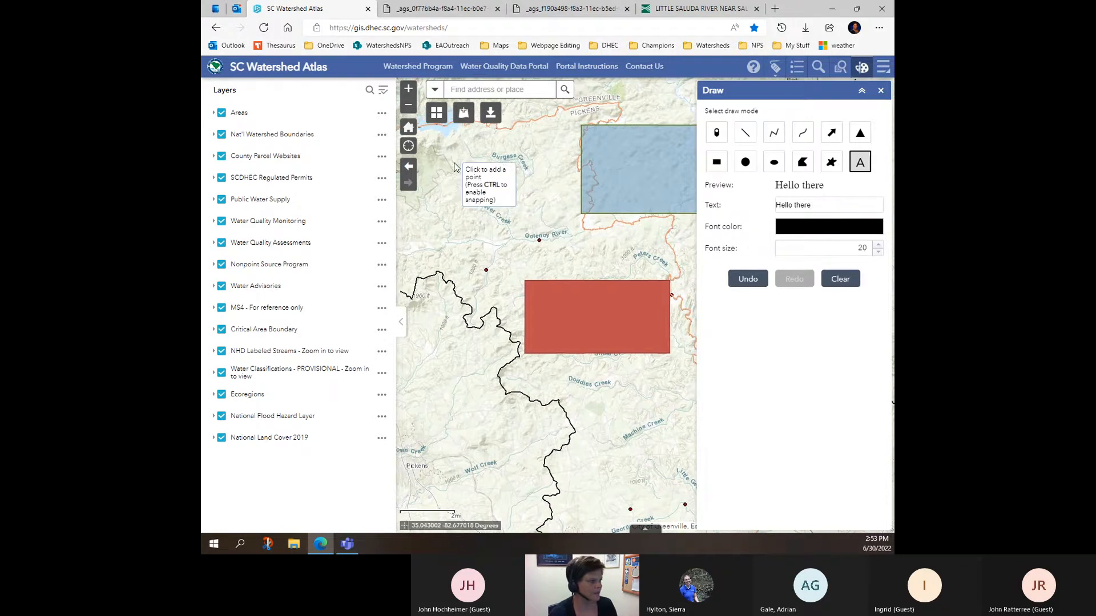
{"action": "left_click", "coordinate": [468, 184]}
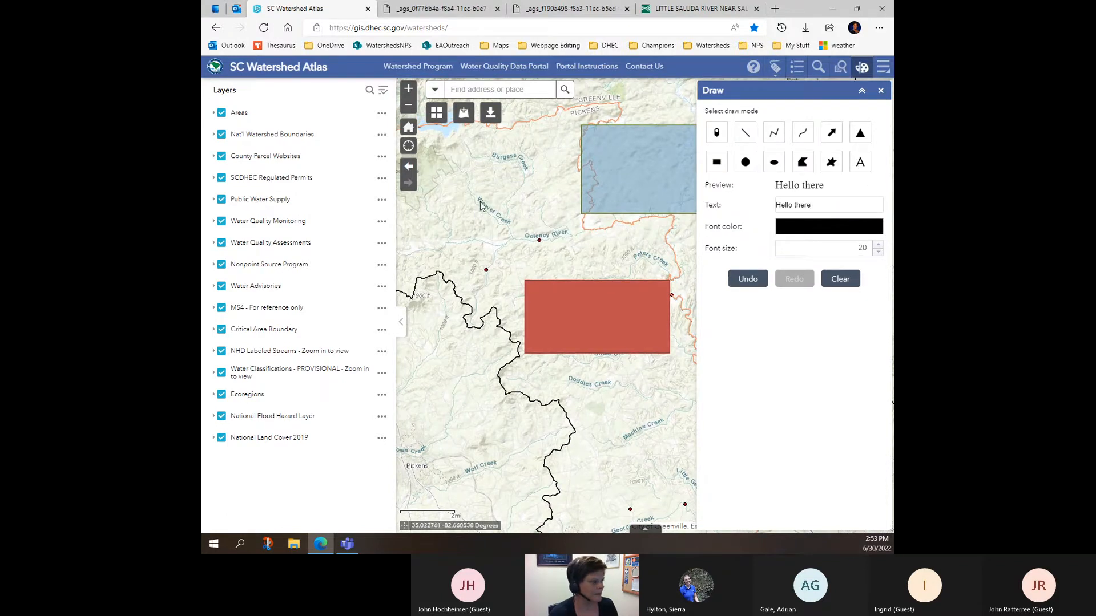
{"action": "left_click_drag", "start_coordinate": [467, 183], "coordinate": [515, 215]}
{"action": "double_click", "coordinate": [515, 215]}
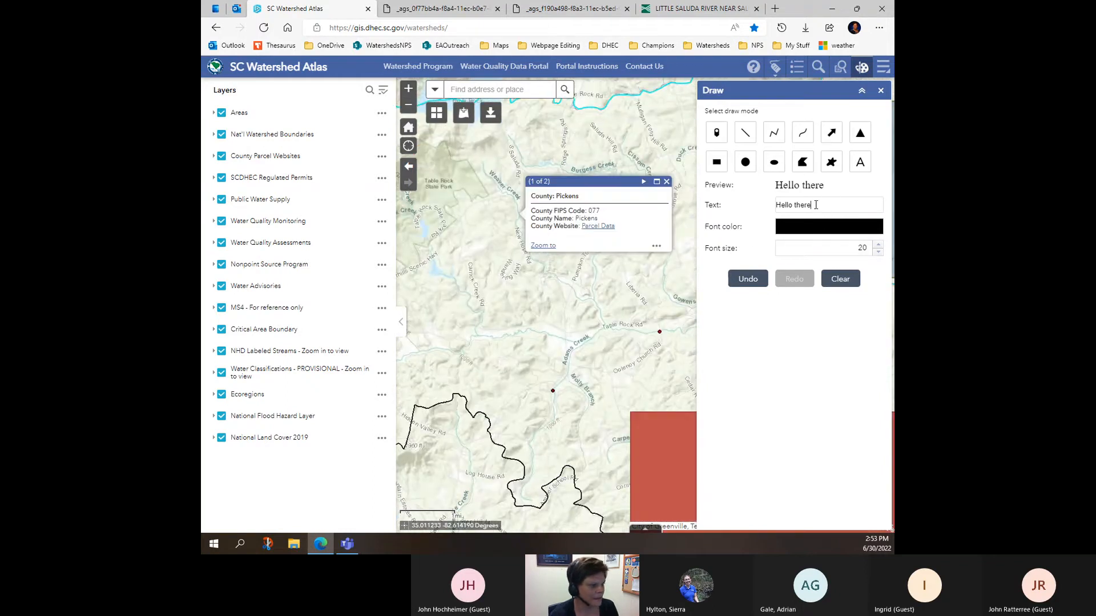
- Retry the "Hello there" text label near Table Rock State Park, and close the Pickens County pop-up
{"action": "left_click", "coordinate": [859, 169]}
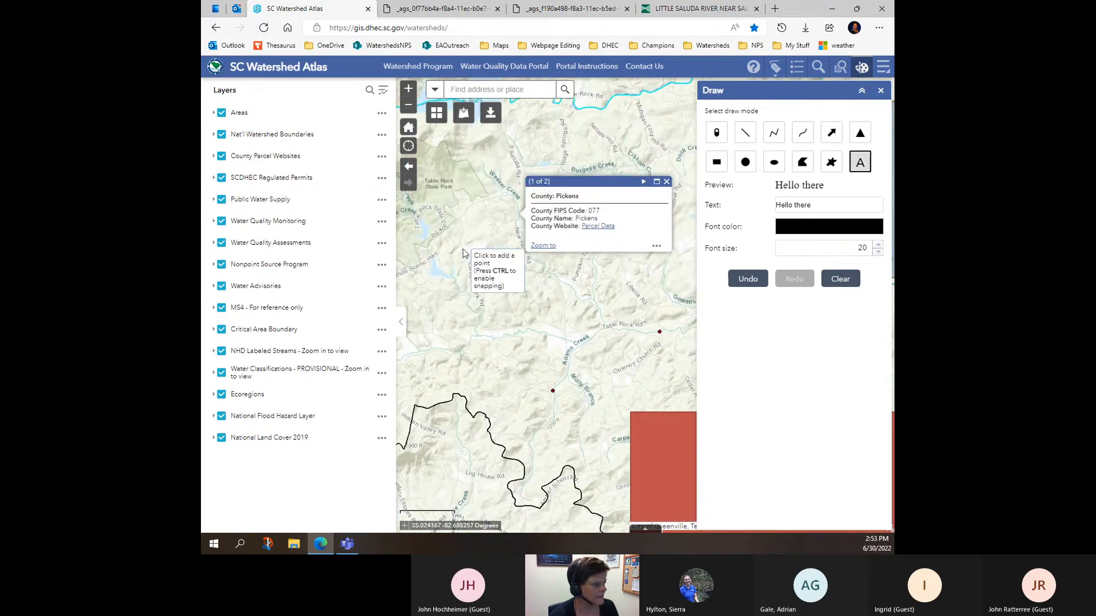
{"action": "scroll", "coordinate": [471, 240], "scroll_direction": "up", "scroll_amount": 1}
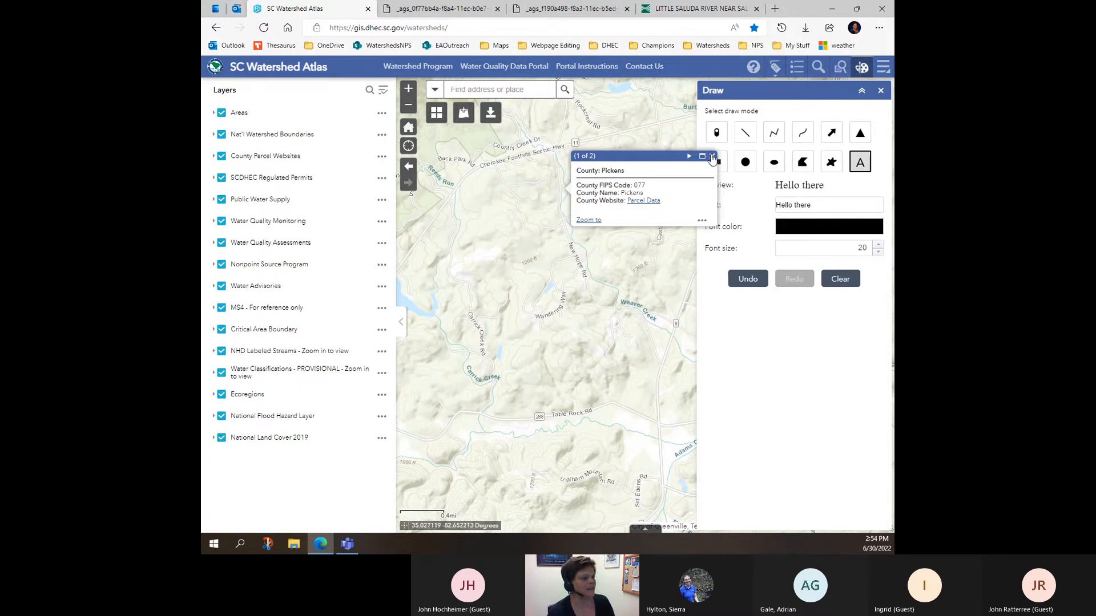
{"action": "left_click", "coordinate": [712, 156]}
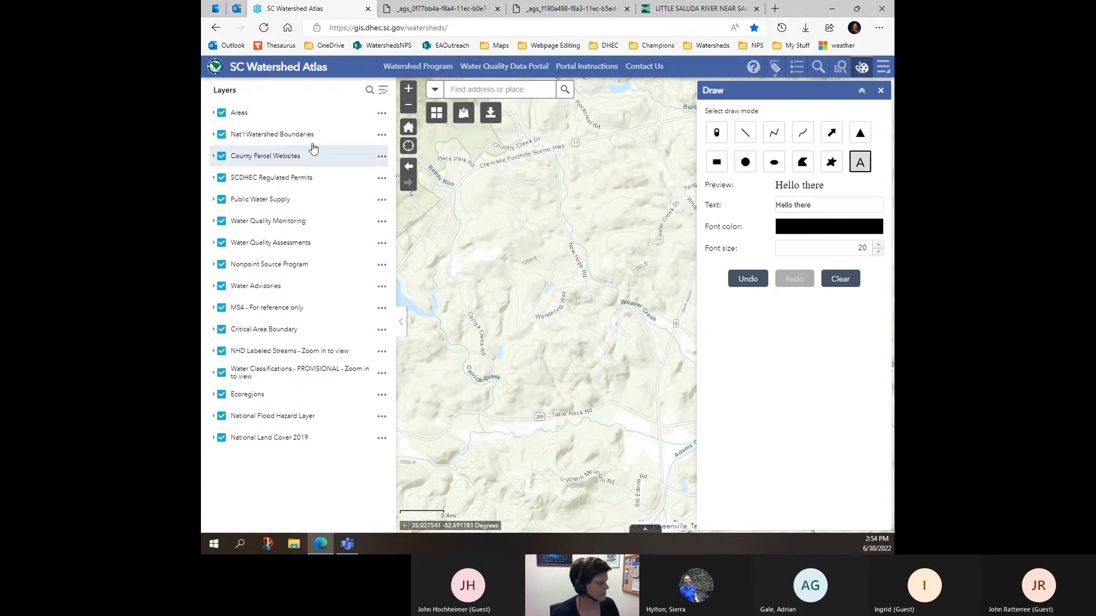
- Draw a third rectangle in red just north of Georges Creek, and undo it
{"action": "scroll", "coordinate": [609, 292], "scroll_direction": "down", "scroll_amount": 3}
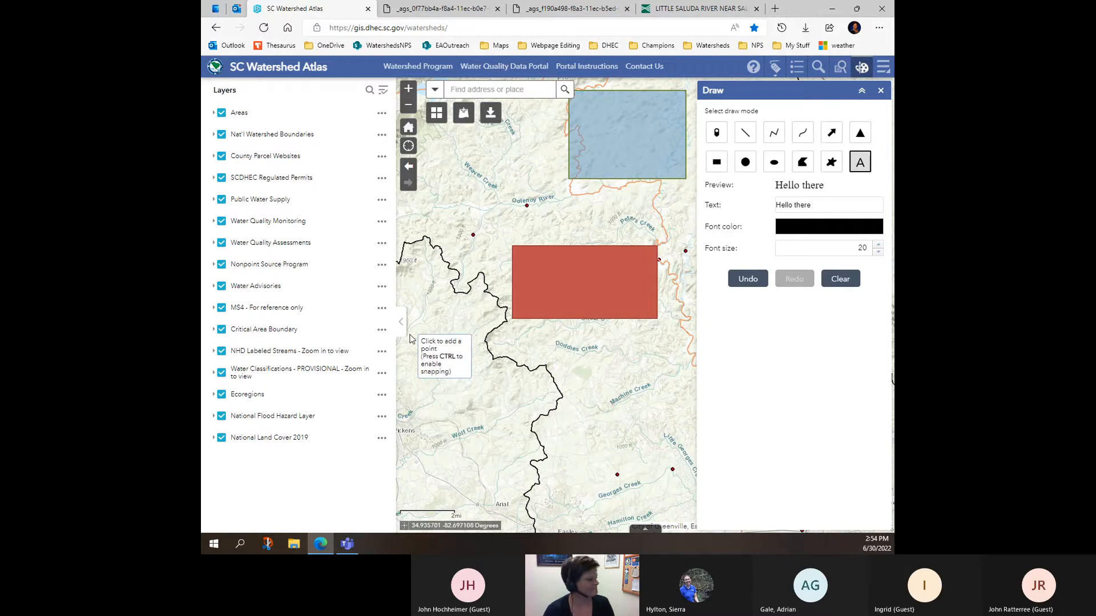
{"action": "scroll", "coordinate": [500, 294], "scroll_direction": "down", "scroll_amount": 1}
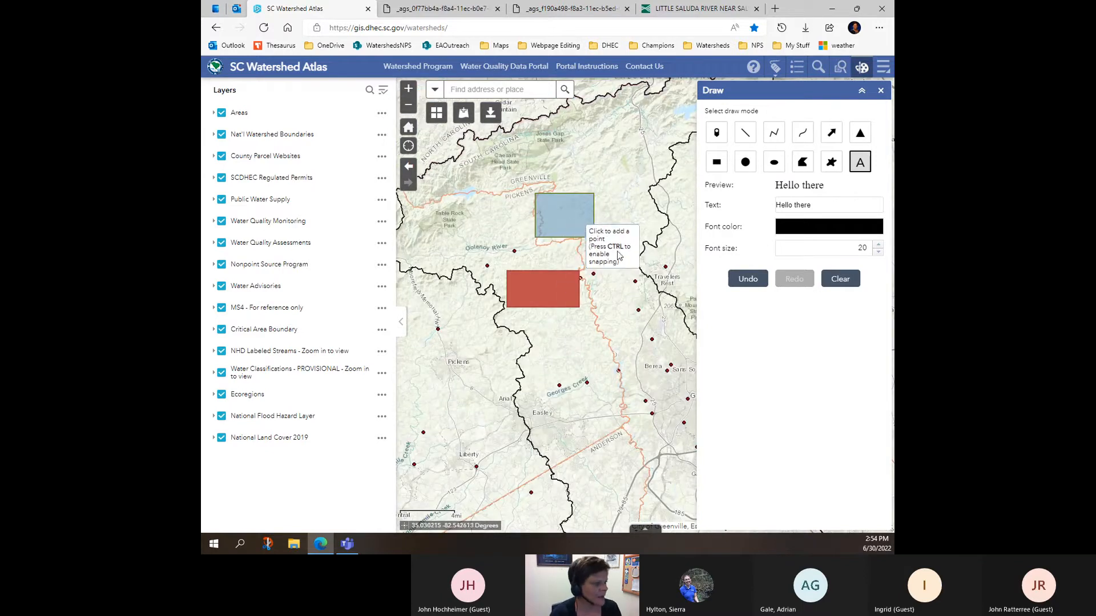
{"action": "left_click", "coordinate": [718, 163]}
{"action": "left_click_drag", "start_coordinate": [572, 340], "coordinate": [614, 370]}
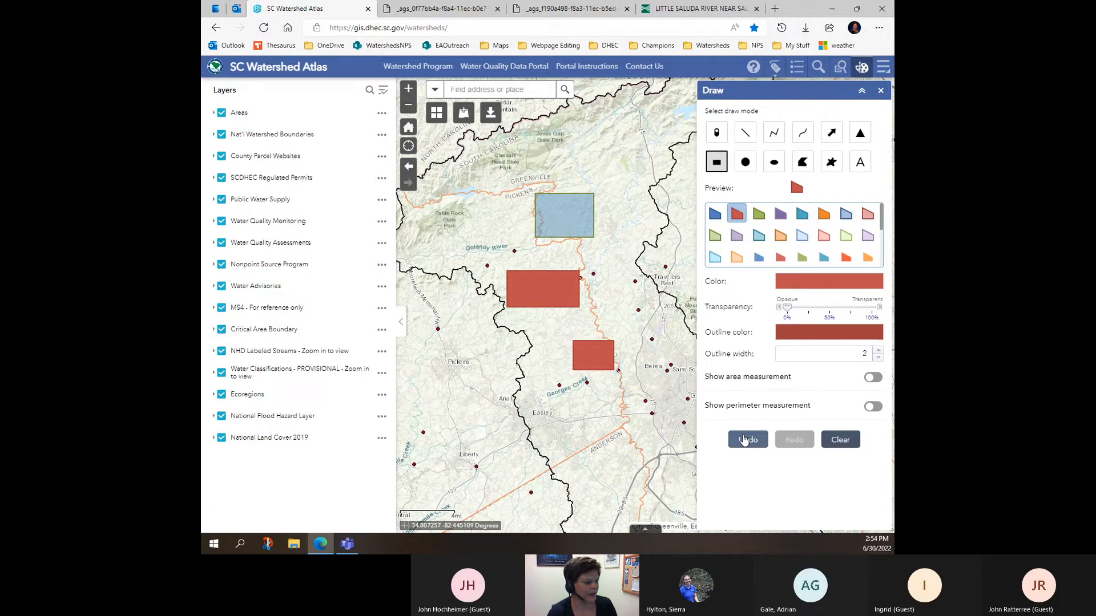
{"action": "left_click", "coordinate": [745, 440]}
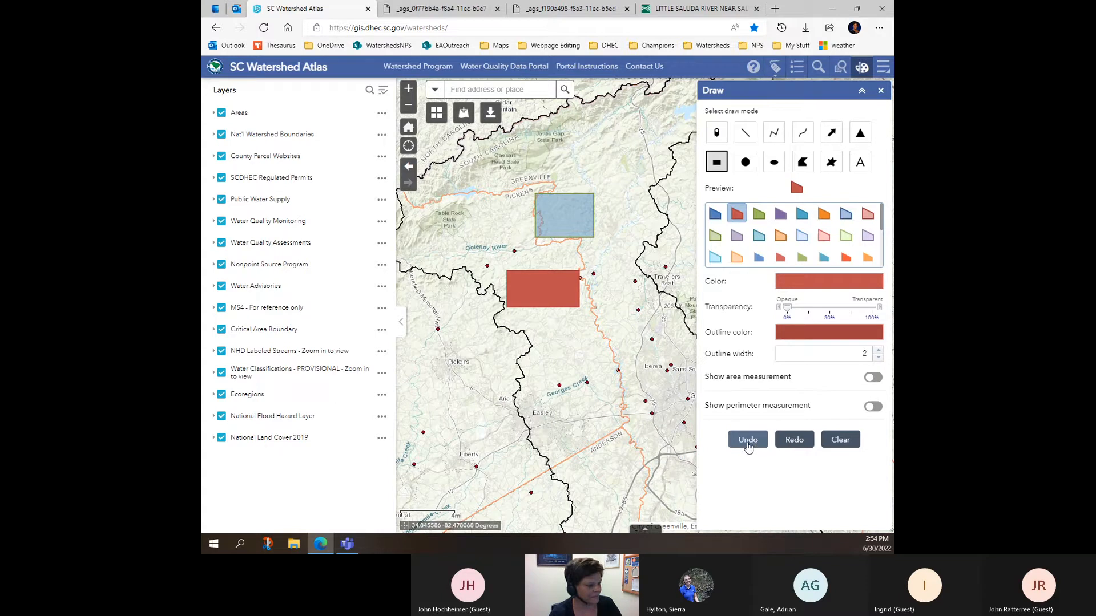
- Clear all drawn shapes, check the legend of the Areas layer, and close the Draw tool
{"action": "left_click", "coordinate": [840, 444]}
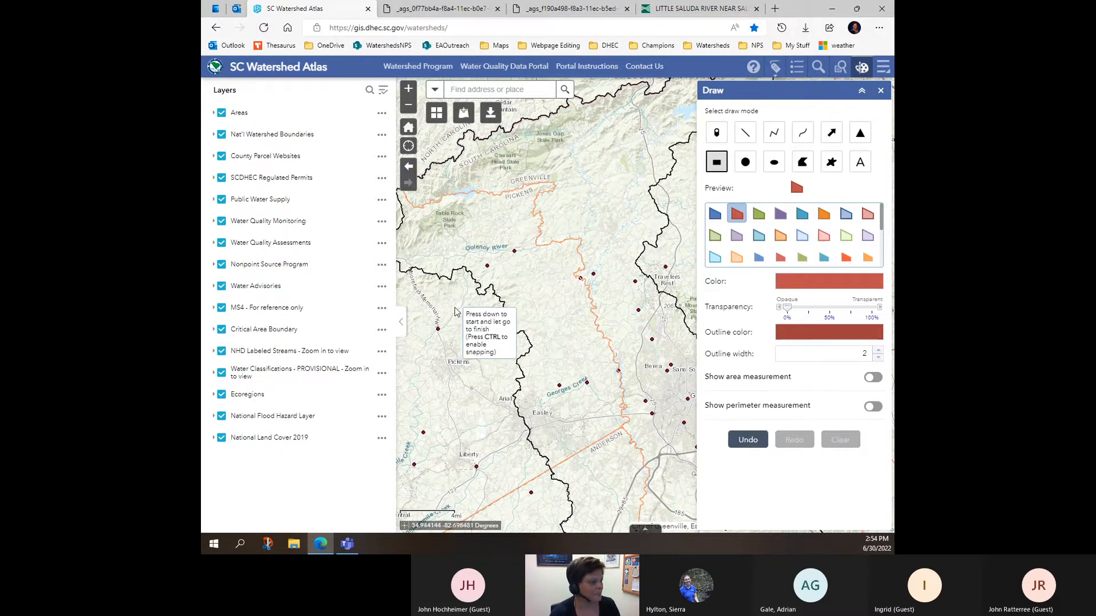
{"action": "left_click", "coordinate": [214, 113]}
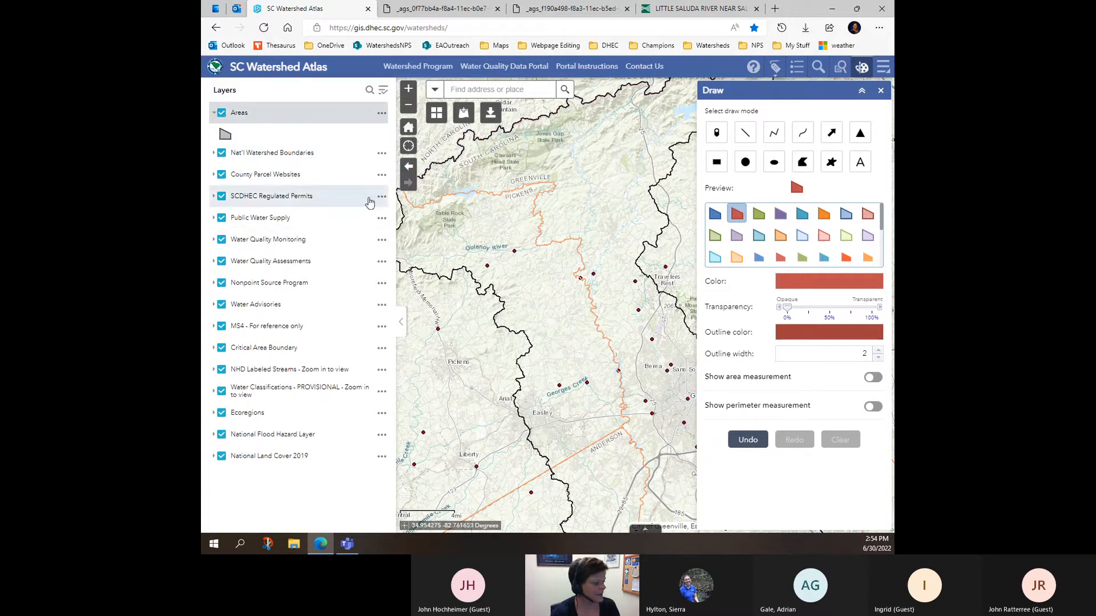
{"action": "scroll", "coordinate": [579, 234], "scroll_direction": "down", "scroll_amount": 2}
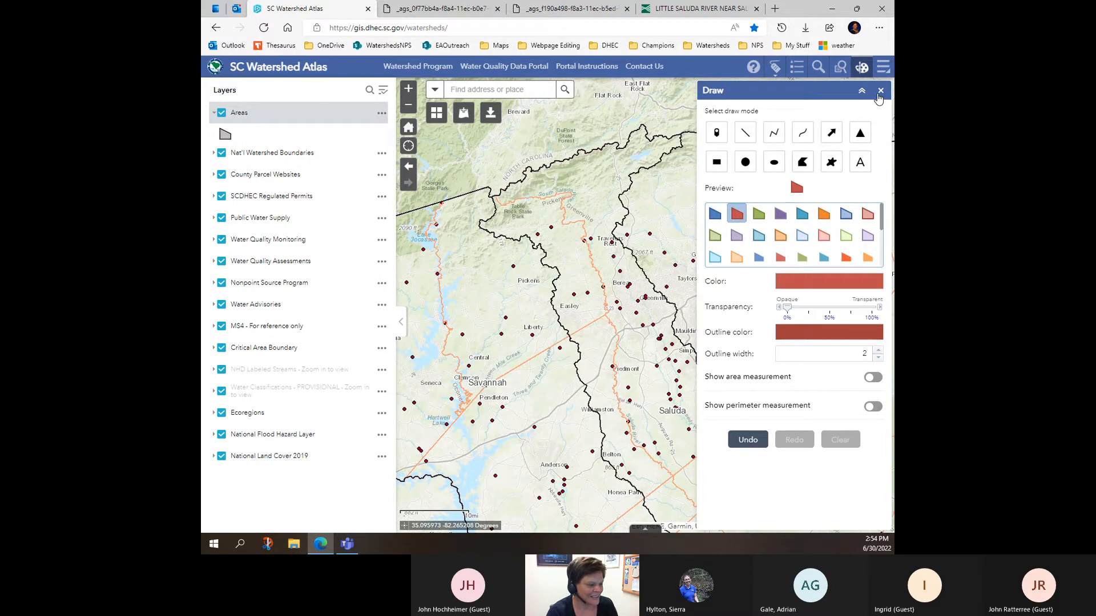
{"action": "left_click", "coordinate": [881, 93]}
{"action": "scroll", "coordinate": [534, 228], "scroll_direction": "down", "scroll_amount": 1}
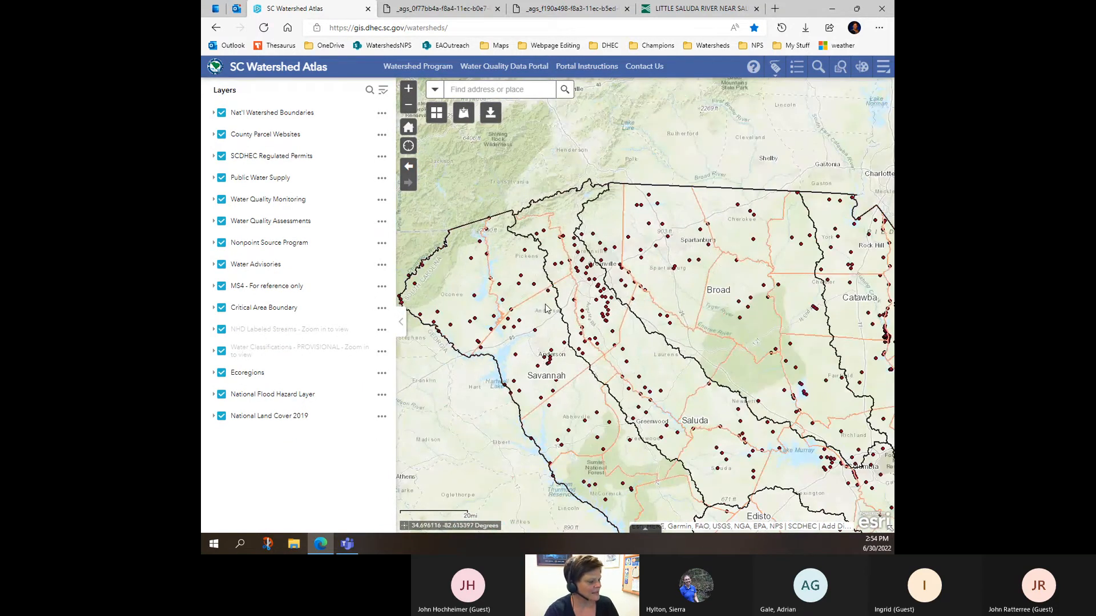
{"action": "scroll", "coordinate": [545, 308], "scroll_direction": "up", "scroll_amount": 2}
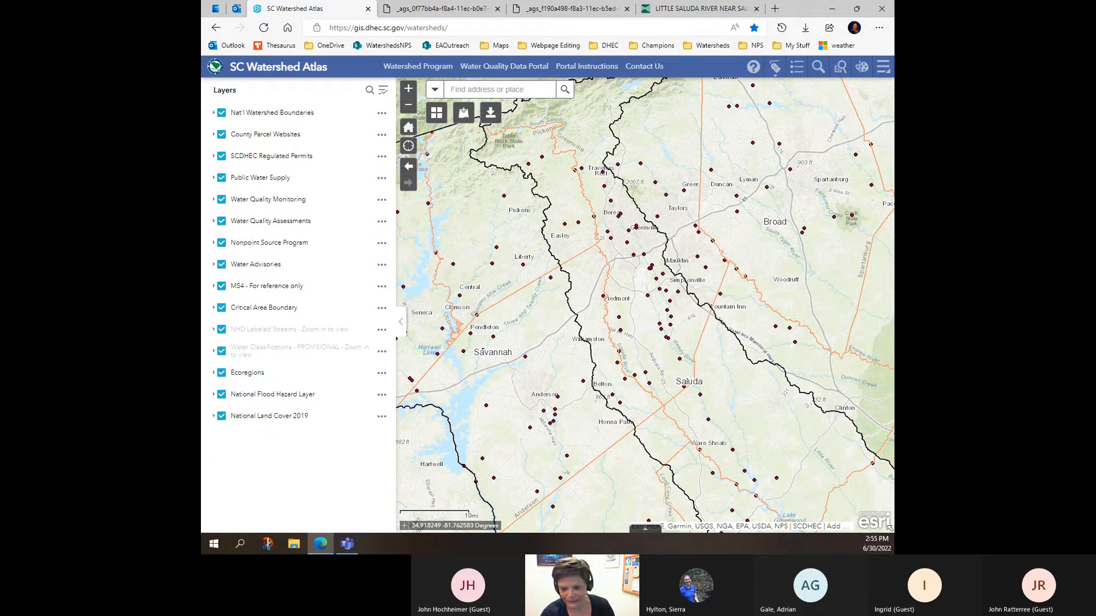
{"action": "key", "text": "alt+Tab"}
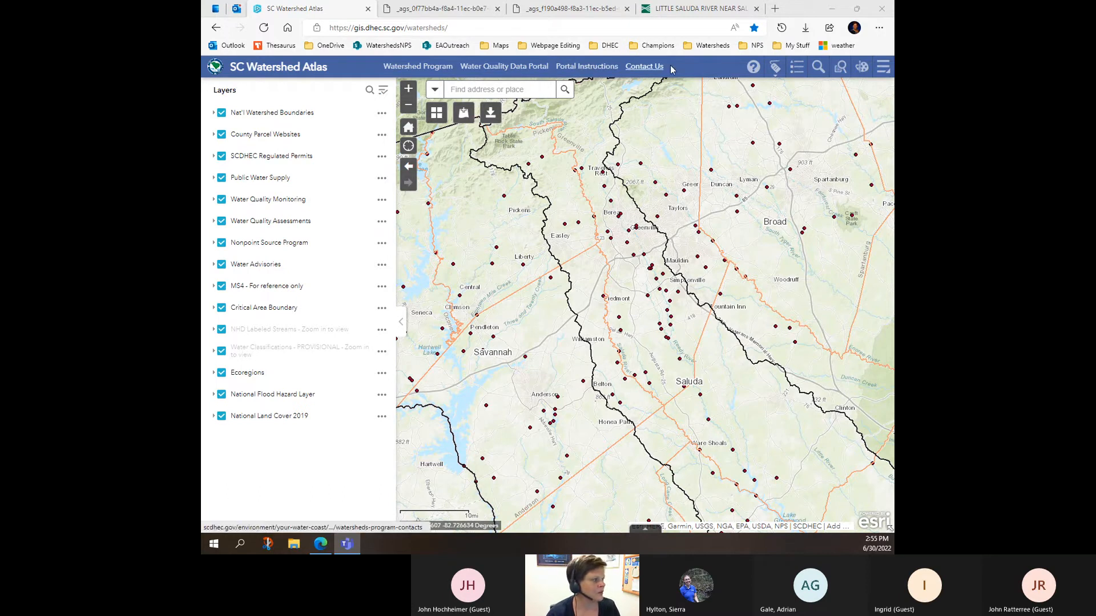
- Open the Watersheds Program Contacts page, copy the feedback e-mail address for the SC Watershed Atlas, and switch to Teams
{"action": "left_click", "coordinate": [648, 69]}
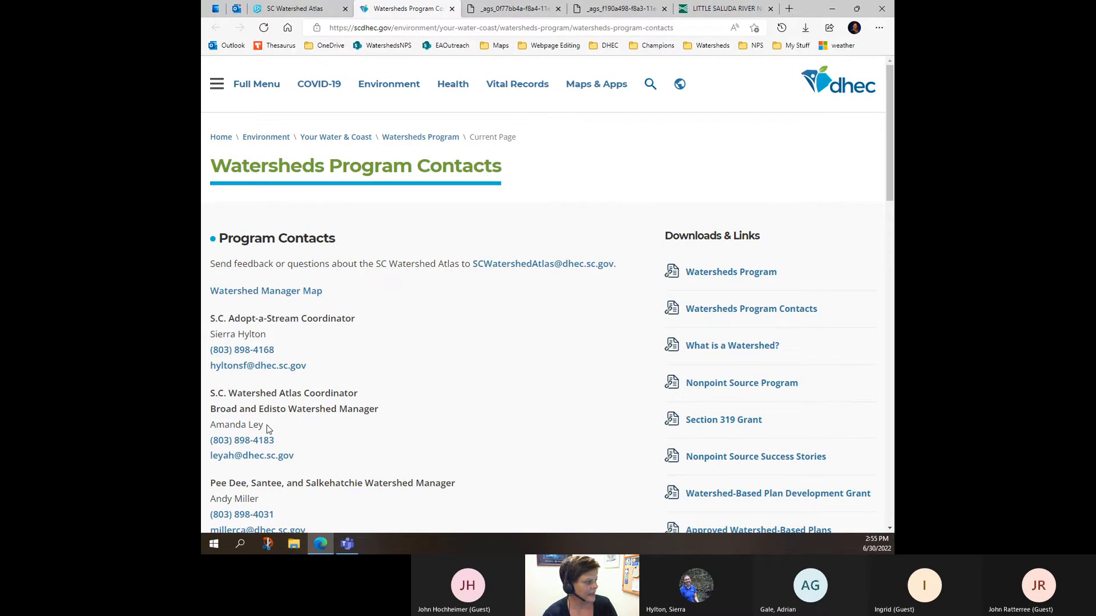
{"action": "left_click", "coordinate": [502, 269]}
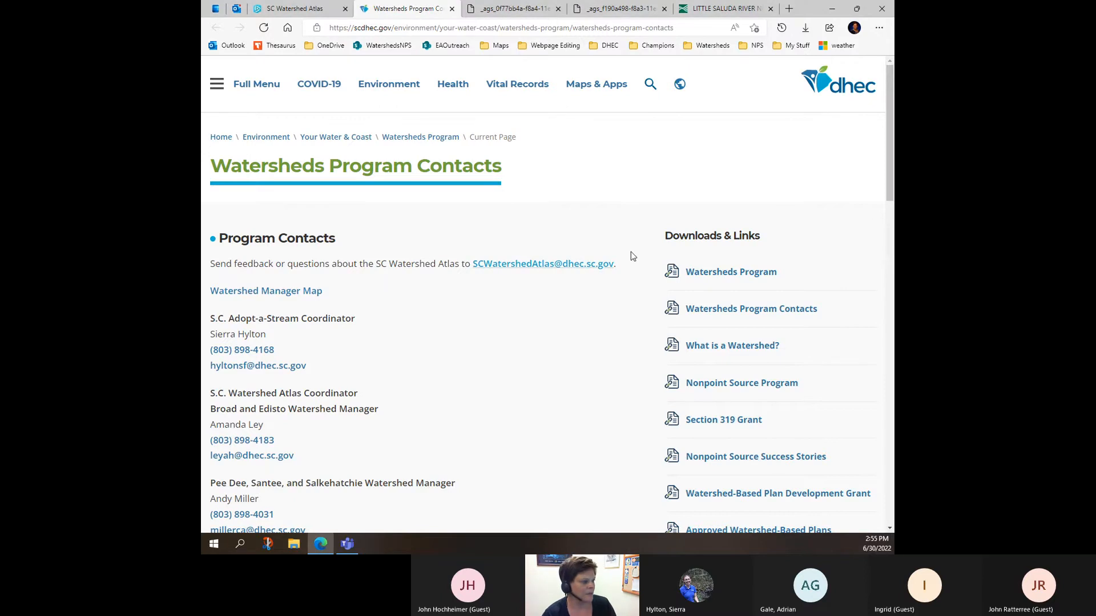
{"action": "left_click_drag", "start_coordinate": [616, 266], "coordinate": [472, 267]}
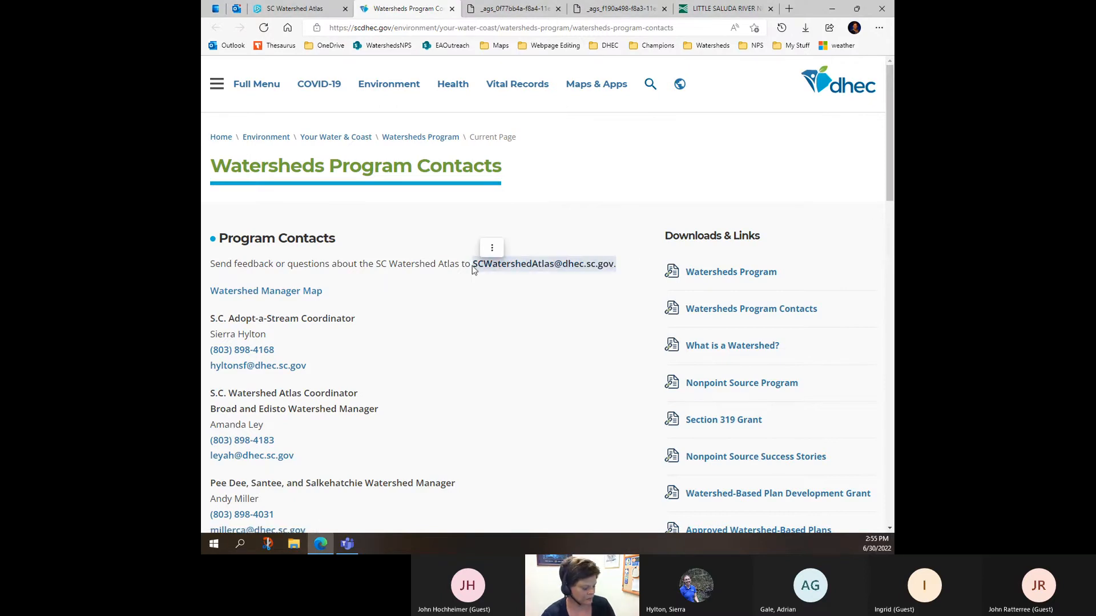
{"action": "key", "text": "ctrl+c"}
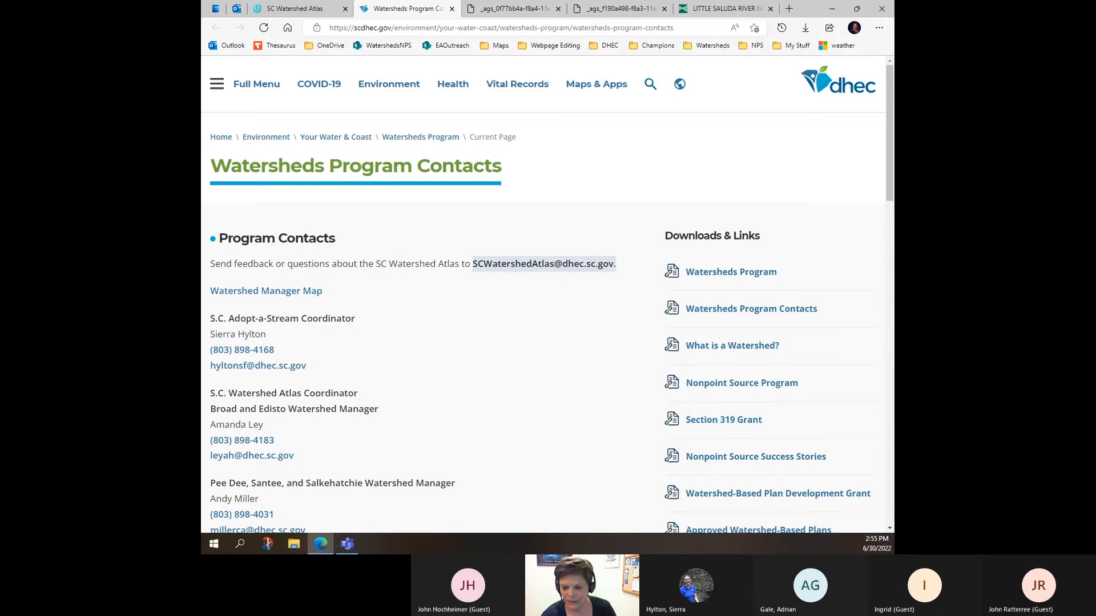
{"action": "key", "text": "alt+Tab"}
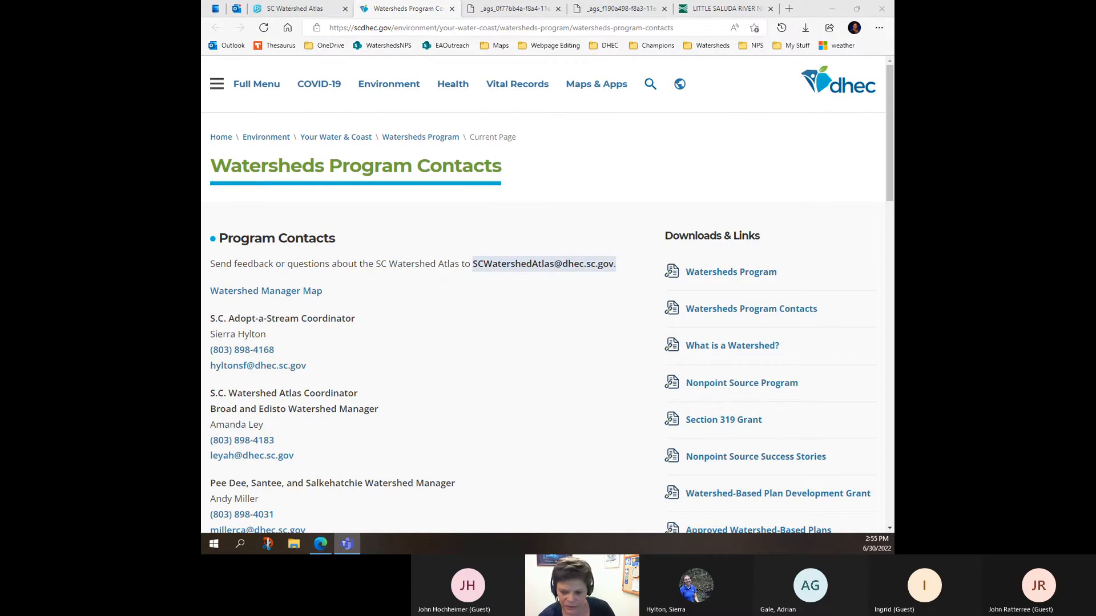